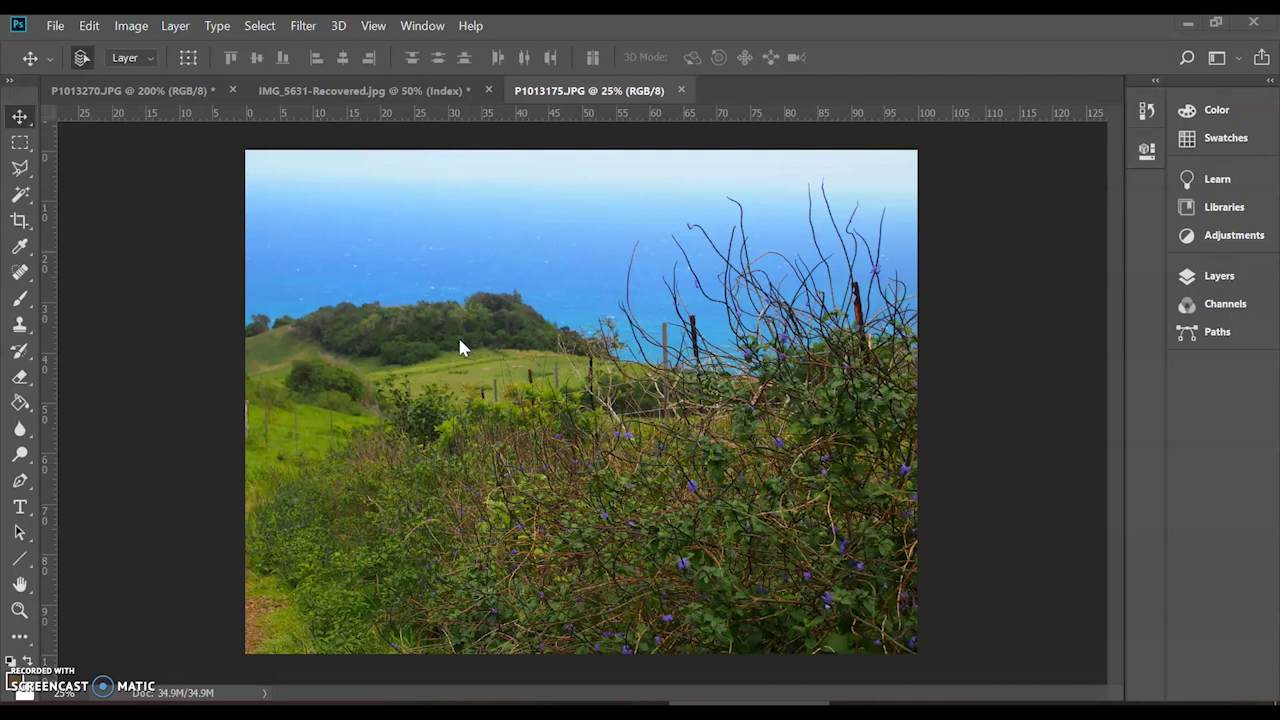
Step: Resize the photo in Image Size to a height of 9 inches, keeping the width proportional at 12 inches
left_click(473, 342)
left_click(133, 28)
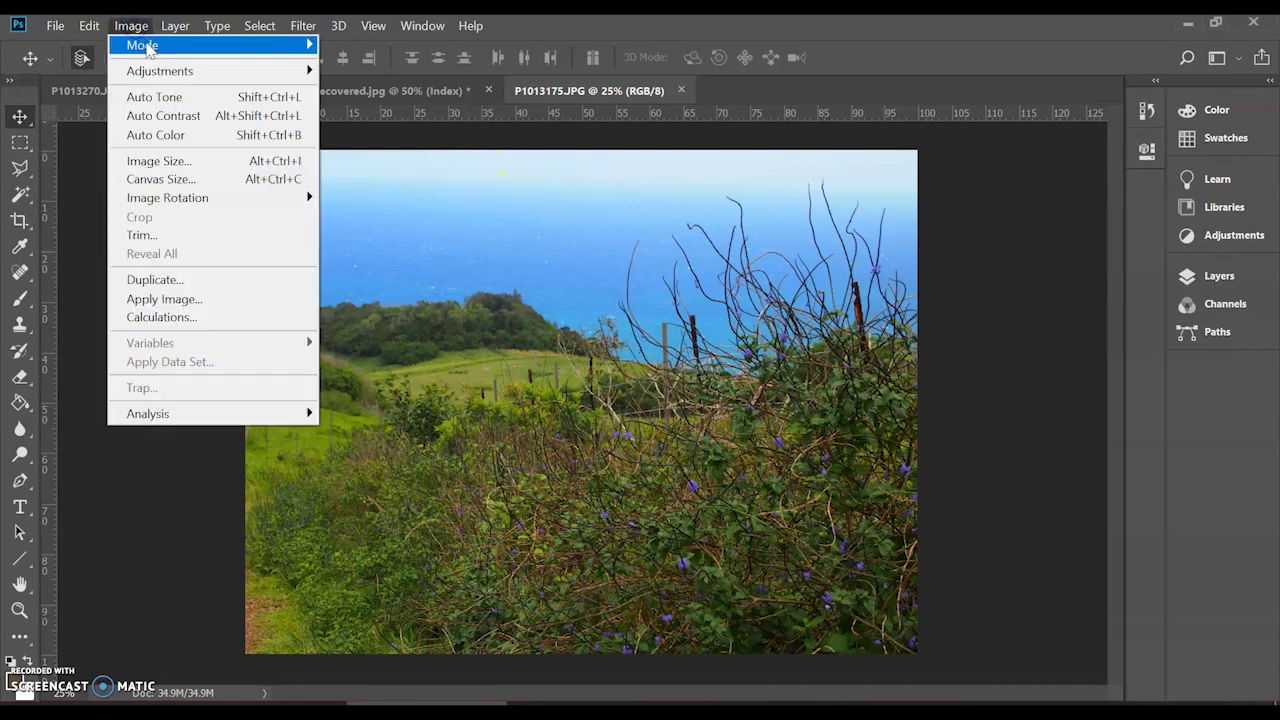
mouse_move(165, 47)
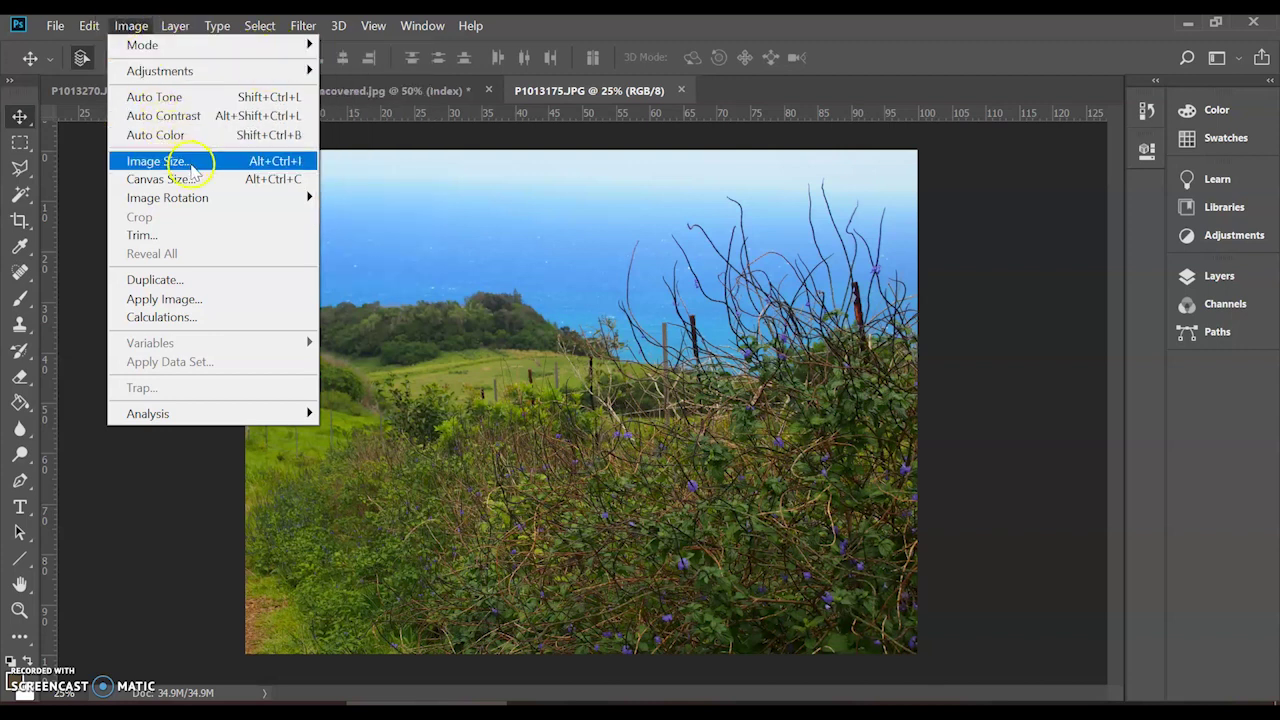
left_click(189, 160)
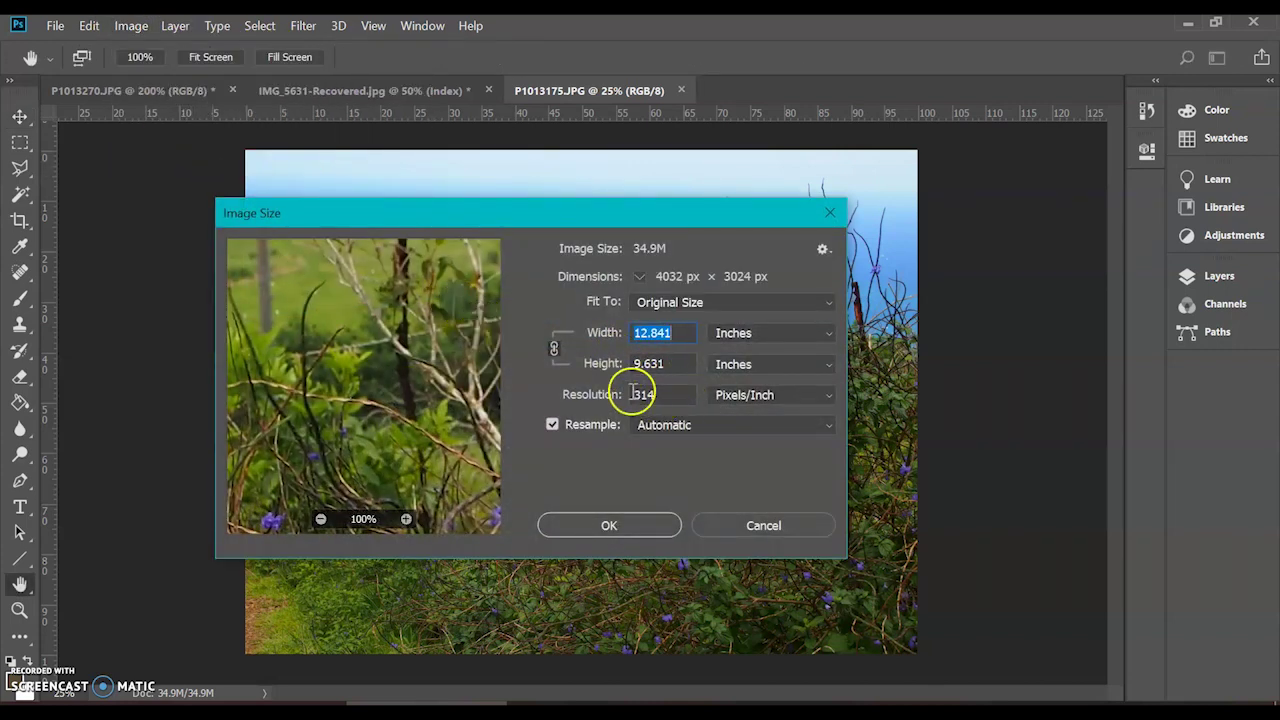
type("10")
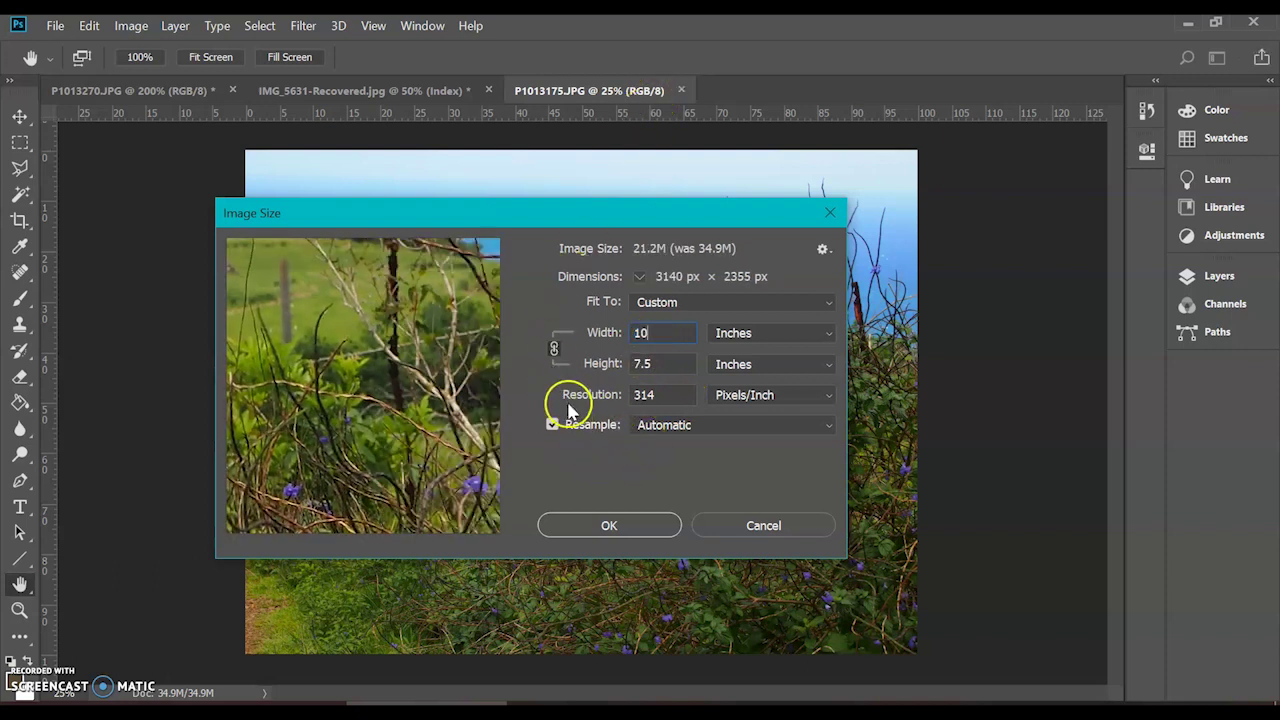
left_click(658, 396)
double_click(650, 364)
type("9")
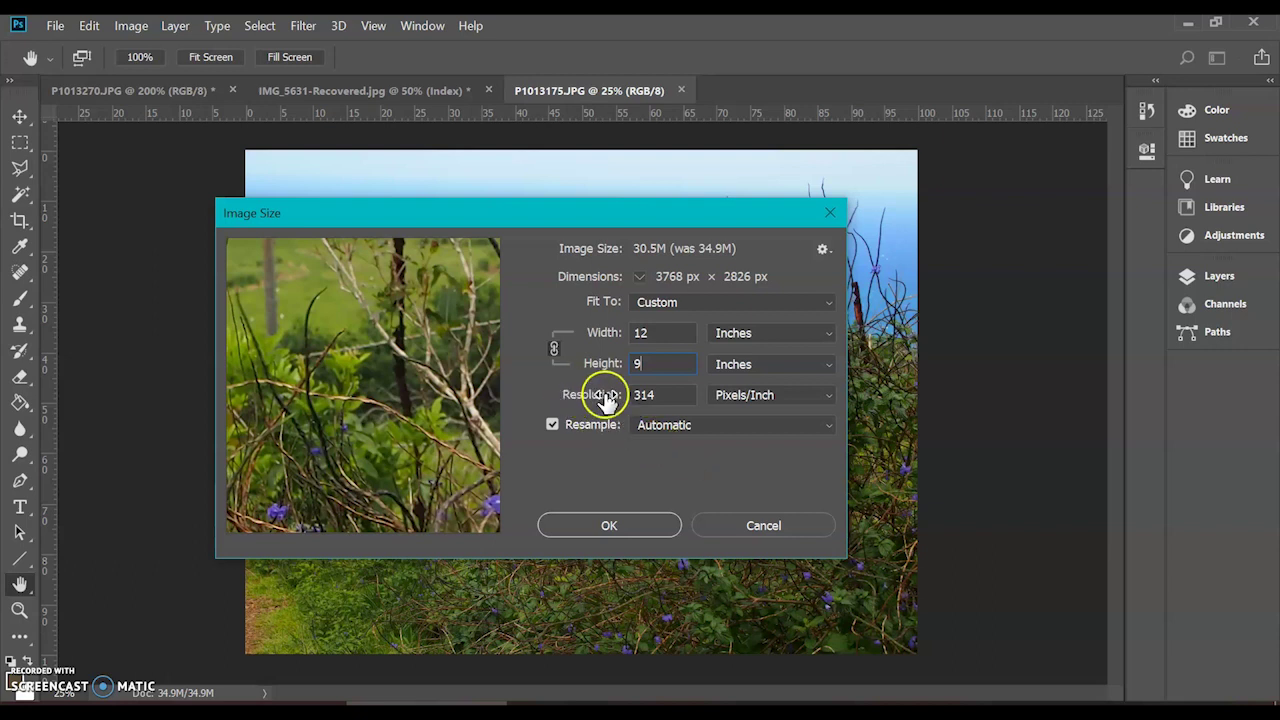
Step: Set the image resolution to 120 pixels/inch with resampling on and apply the new image size
double_click(683, 403)
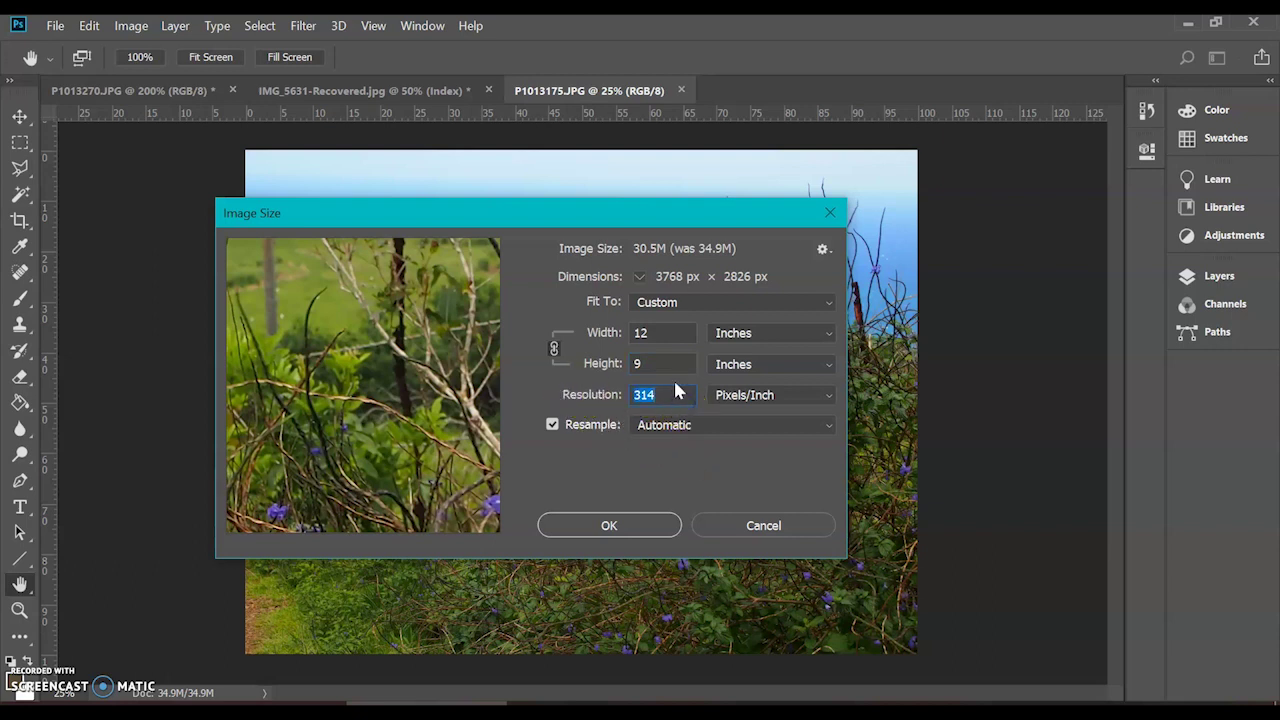
type("120")
left_click(632, 450)
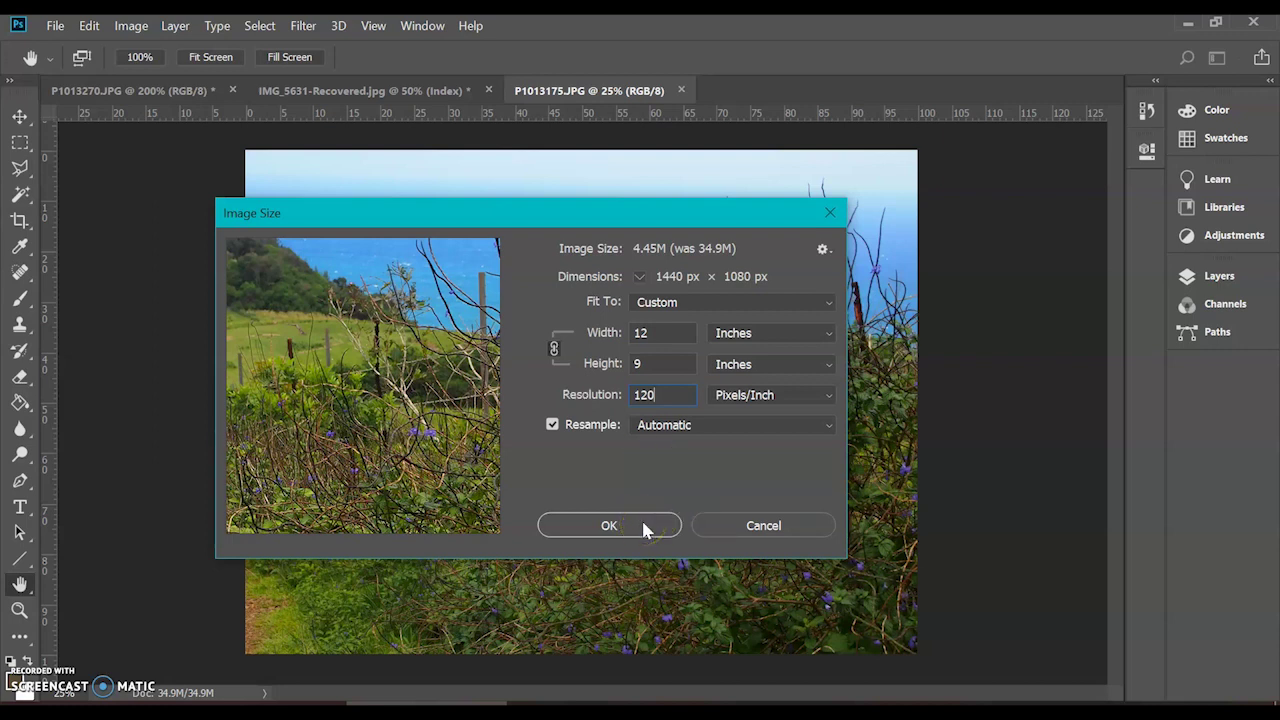
left_click(611, 525)
left_click(619, 529)
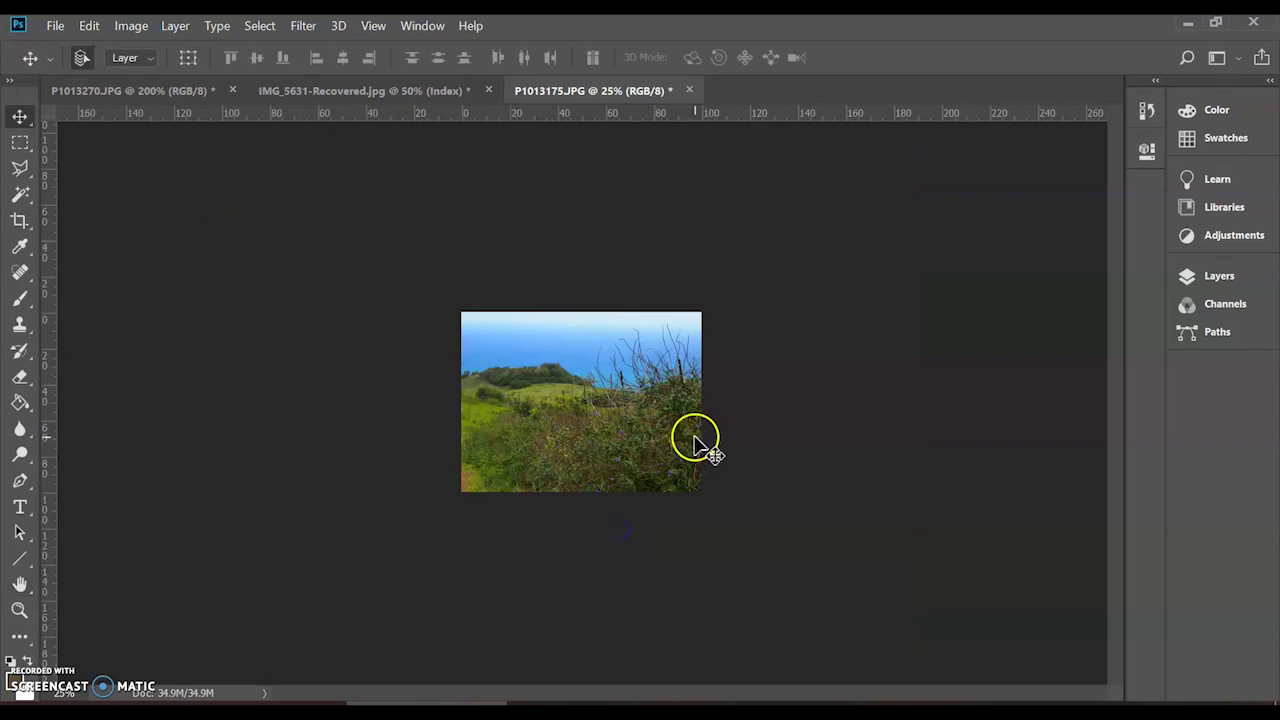
Step: Save the resized photo in the maui folder as a JPEG named hillside_120 with quality 12 (Maximum) and Baseline ("Standard") format
key("ctrl+plus")
key("ctrl+plus")
key("ctrl+plus")
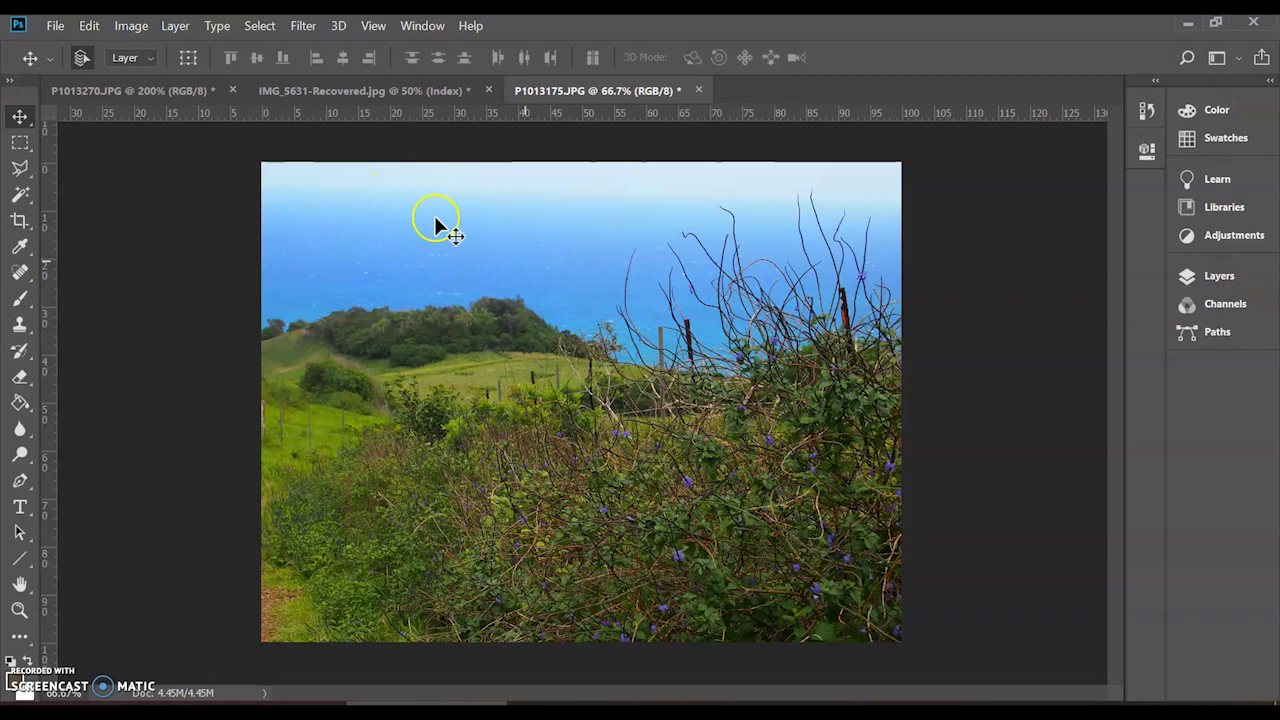
left_click(56, 28)
left_click(120, 243)
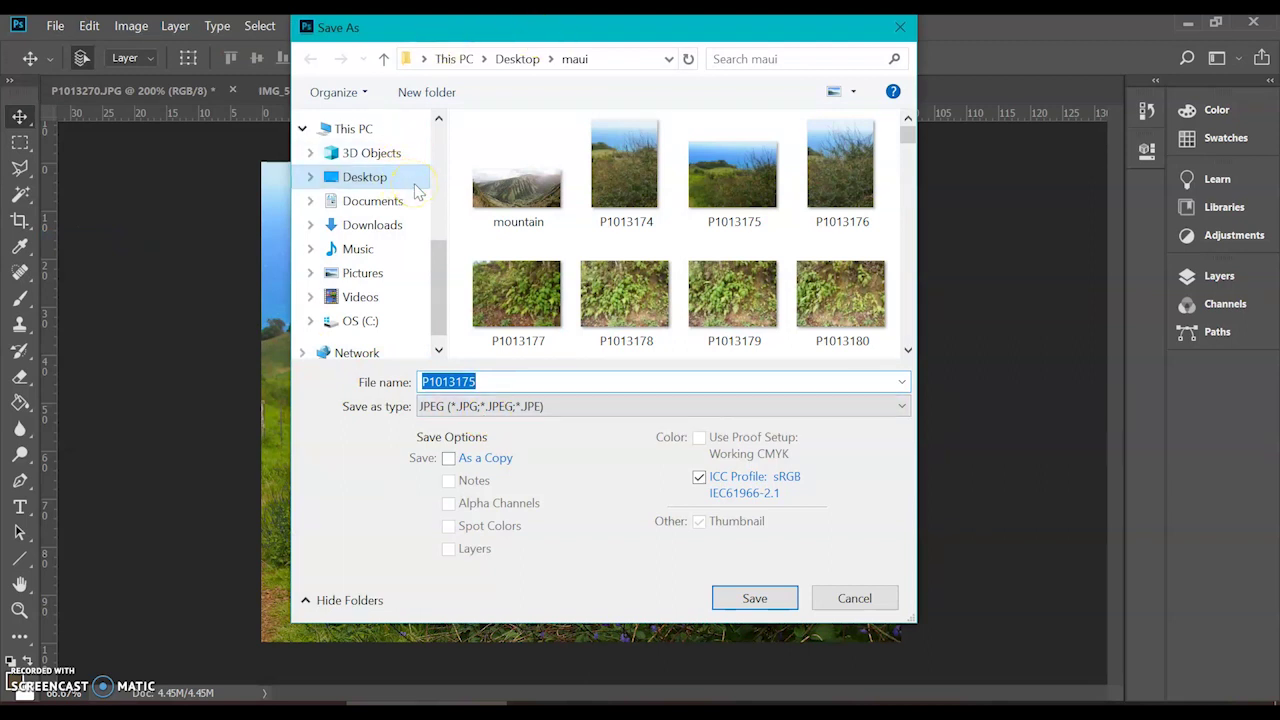
type("hillsi")
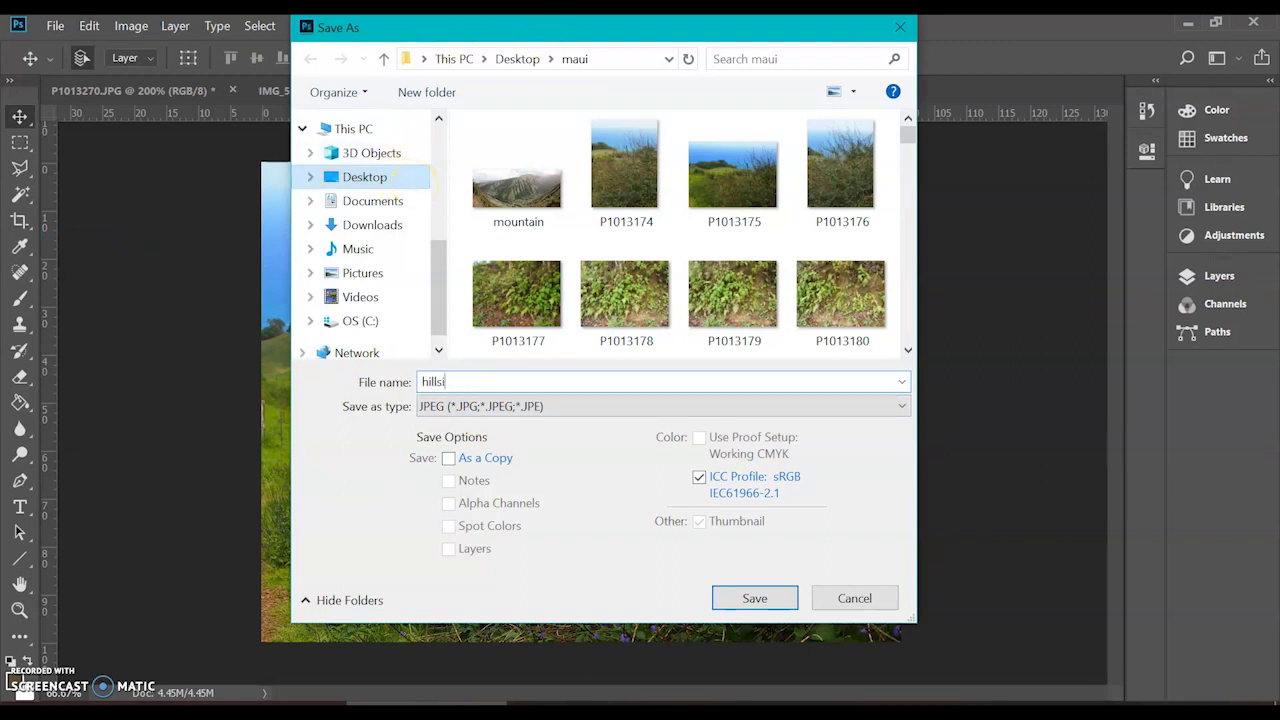
type("de_120")
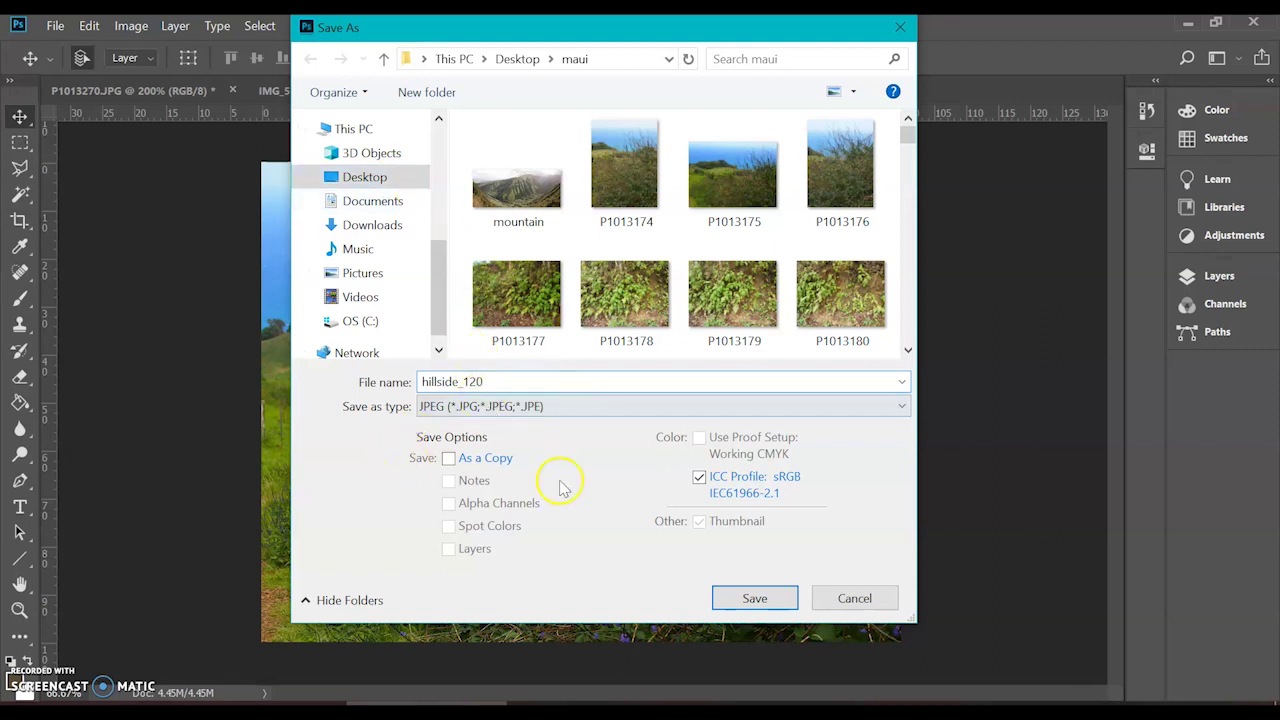
left_click(737, 600)
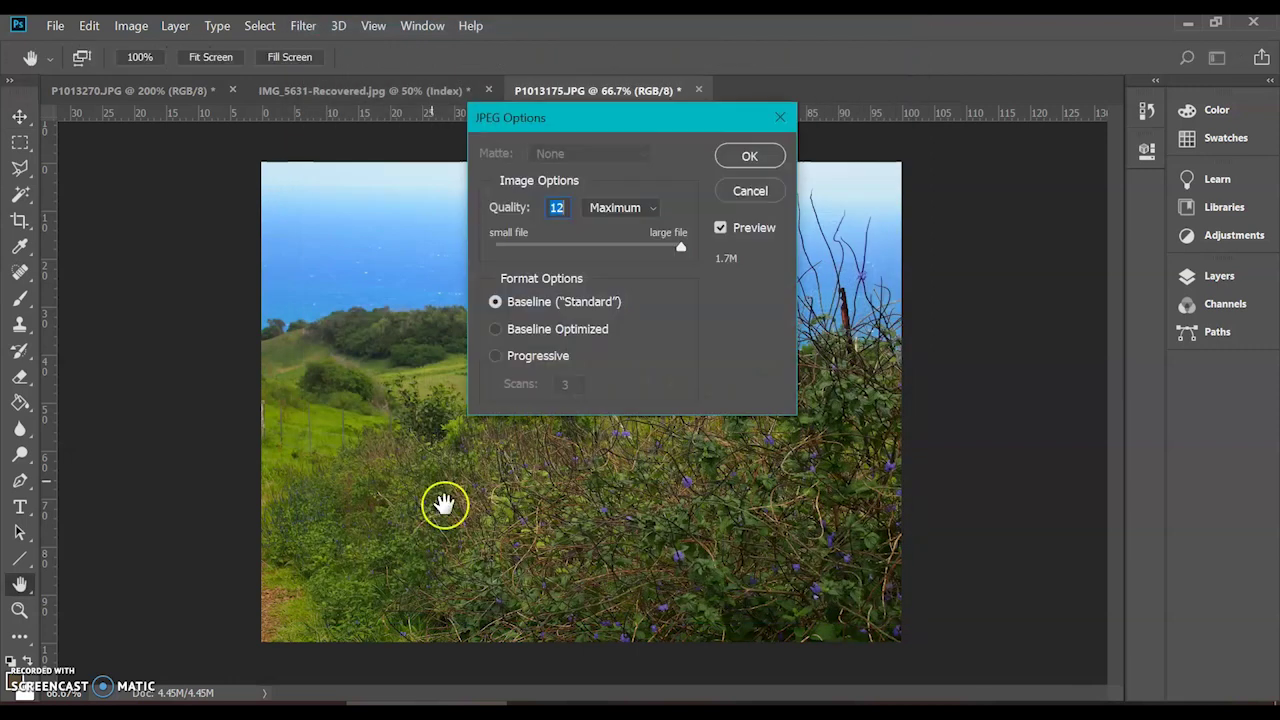
left_click(748, 158)
key("v")
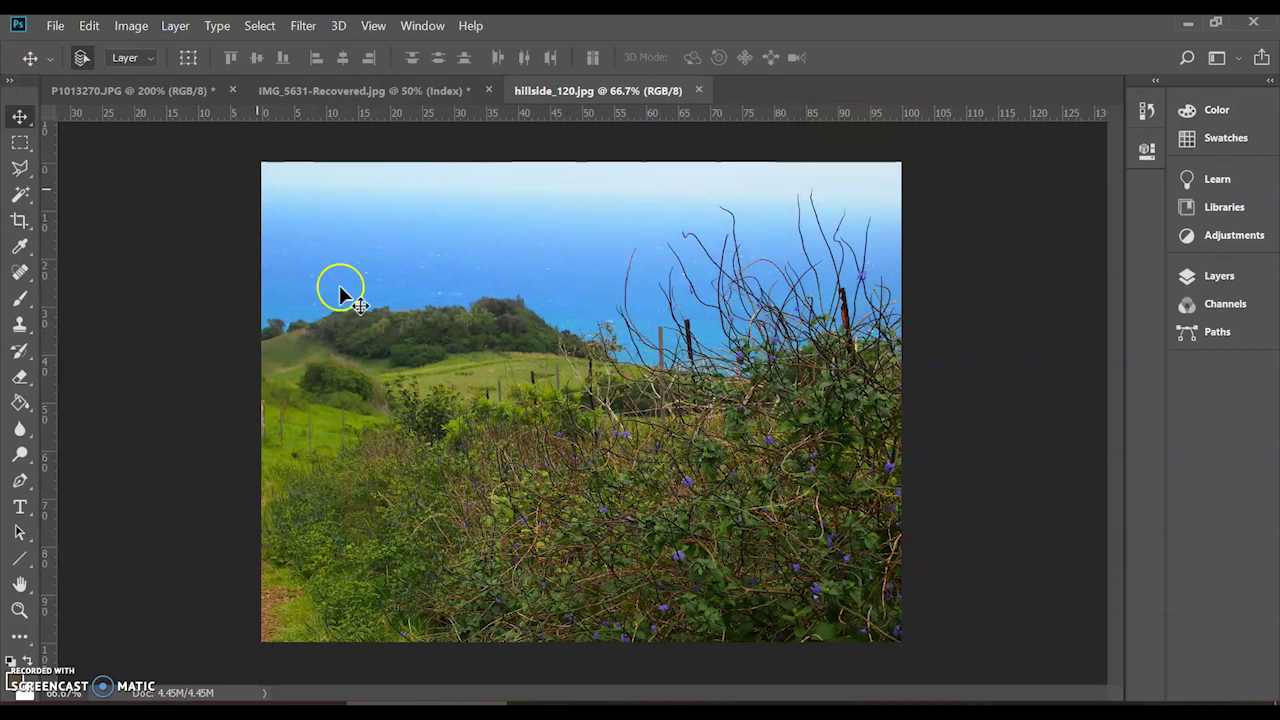
left_click(457, 266)
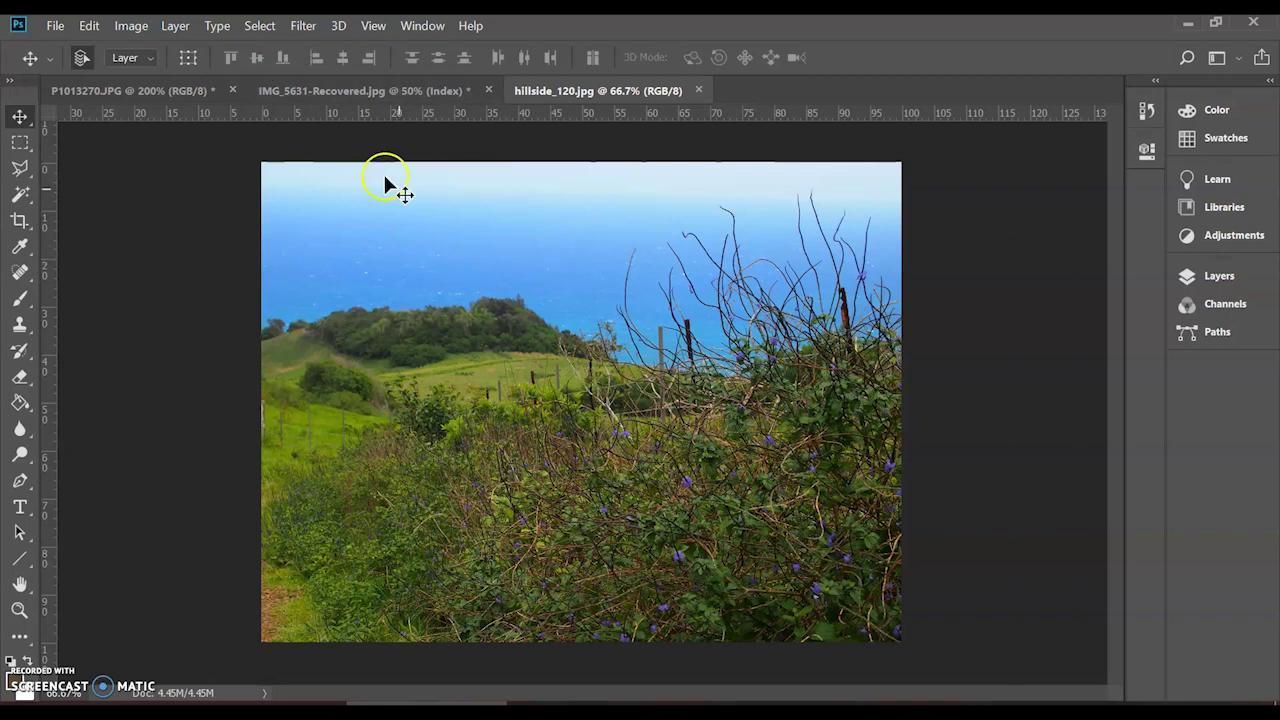
left_click(131, 25)
left_click(136, 26)
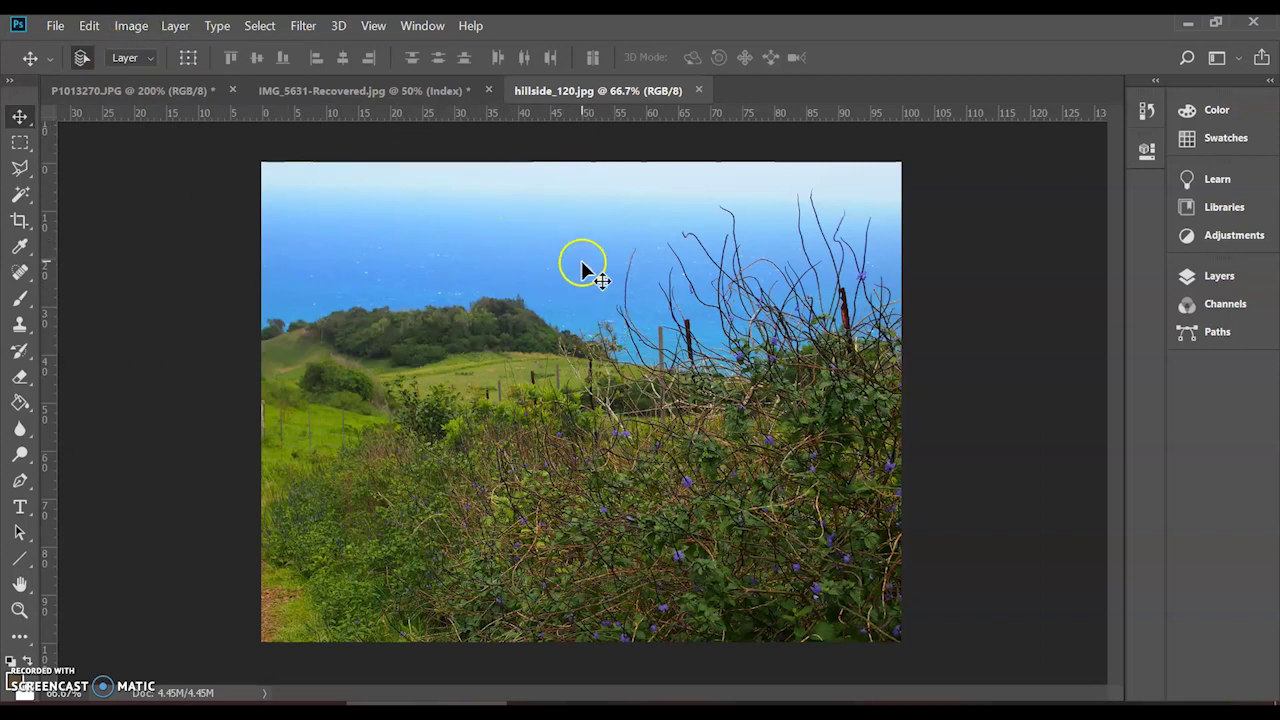
Step: Show the colour swatches and use the Eyedropper to sample the pale sky near the horizon and the mid-blue ocean
left_click(1238, 145)
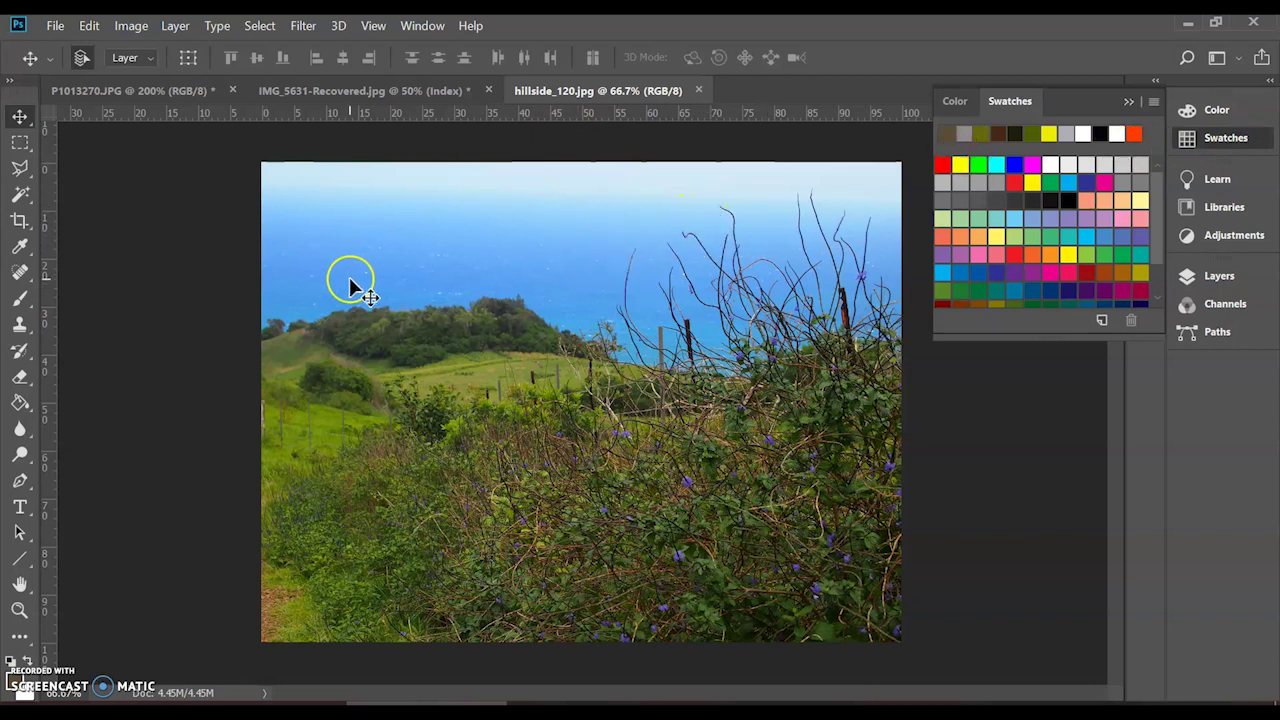
left_click(20, 246)
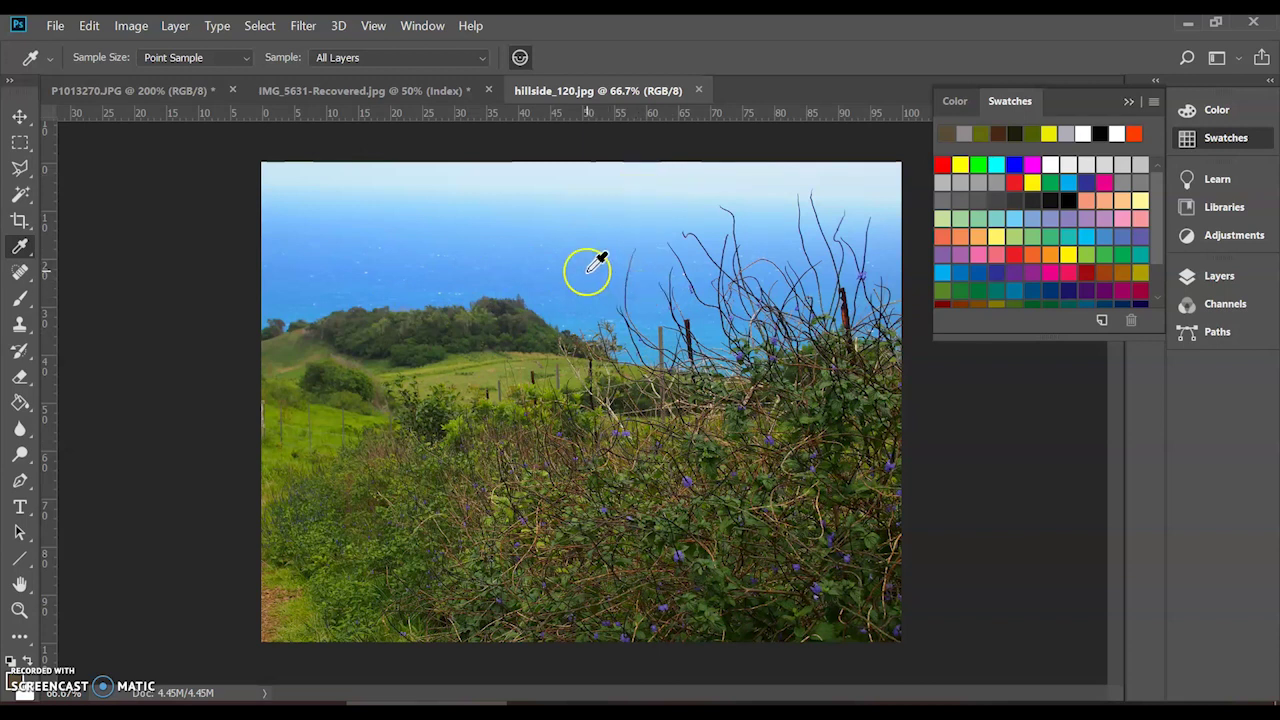
left_click(670, 167)
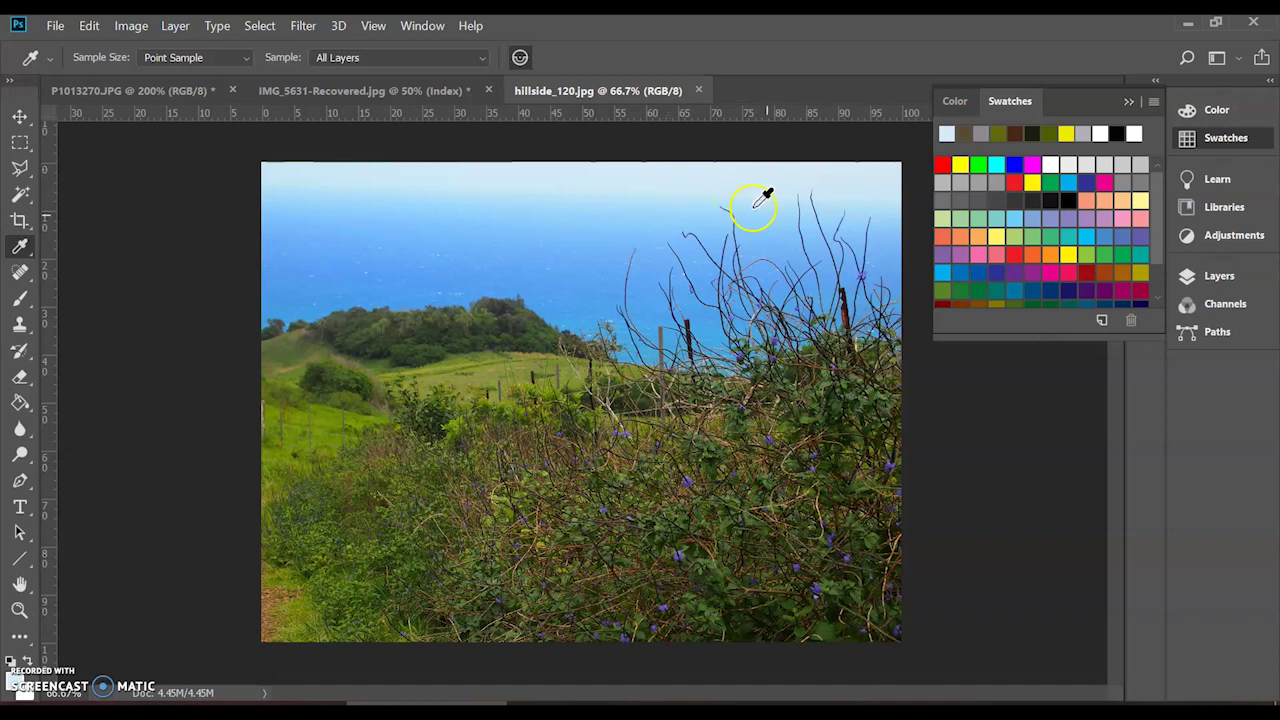
left_click(585, 280)
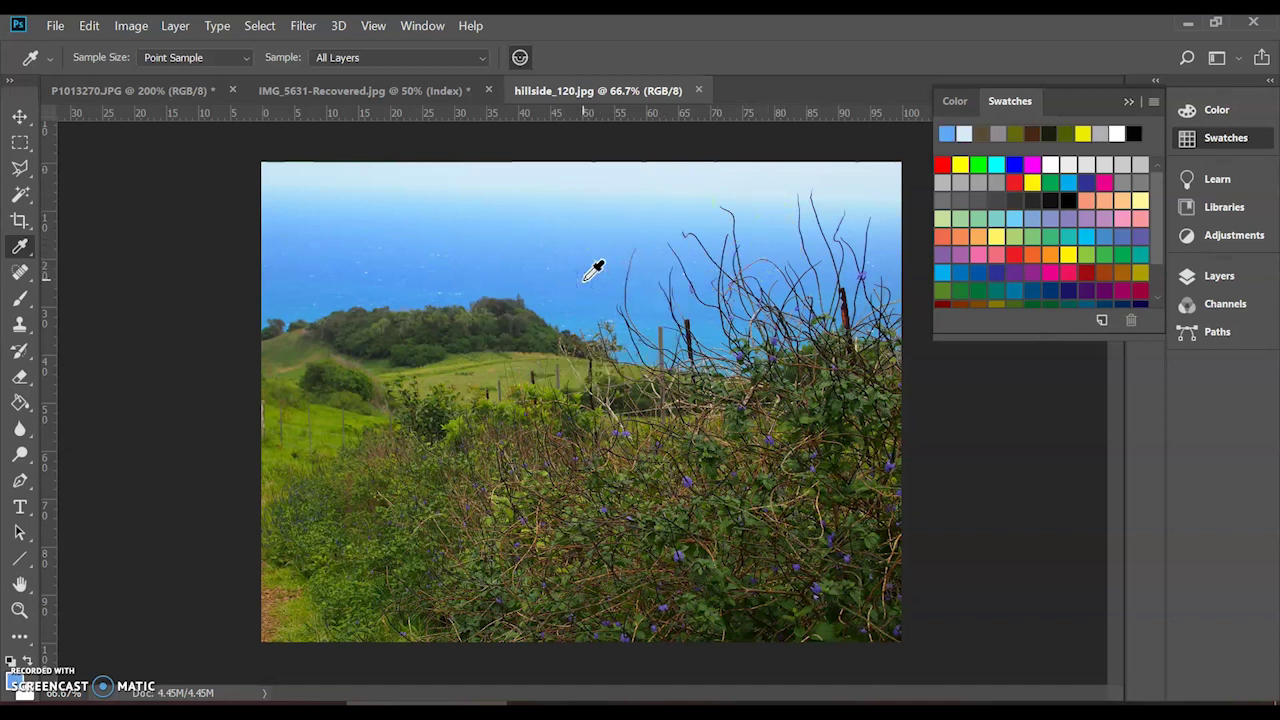
Step: Sample the purple of a flower, the light green of the field, a dark green leaf and the dark green distant trees
left_click_drag(749, 361, 820, 368)
key("ctrl+plus")
key("ctrl+plus")
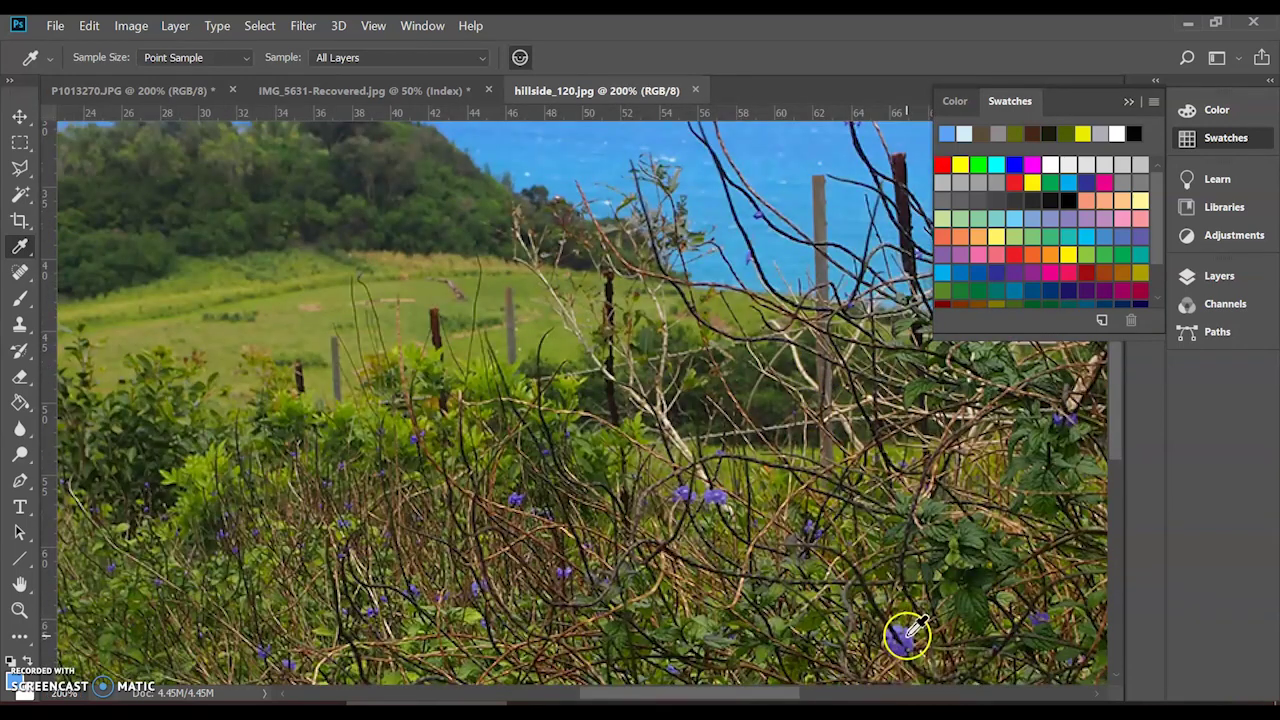
left_click(908, 638)
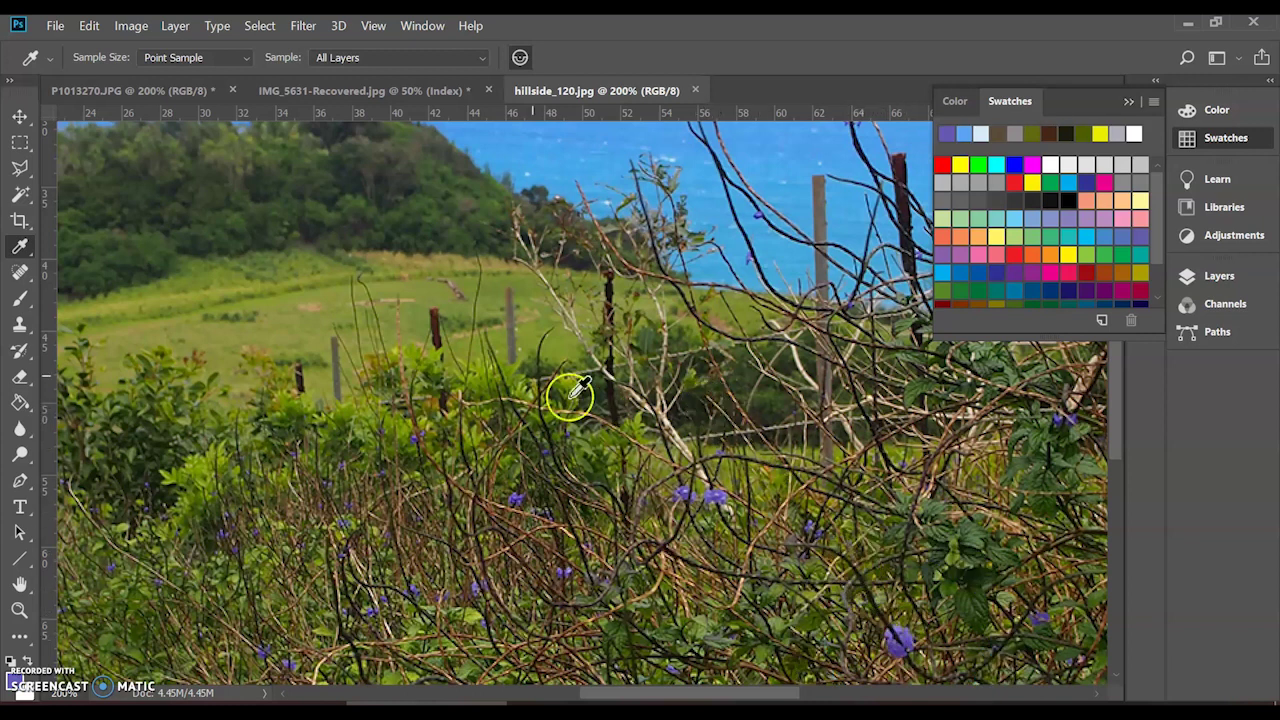
left_click(427, 290)
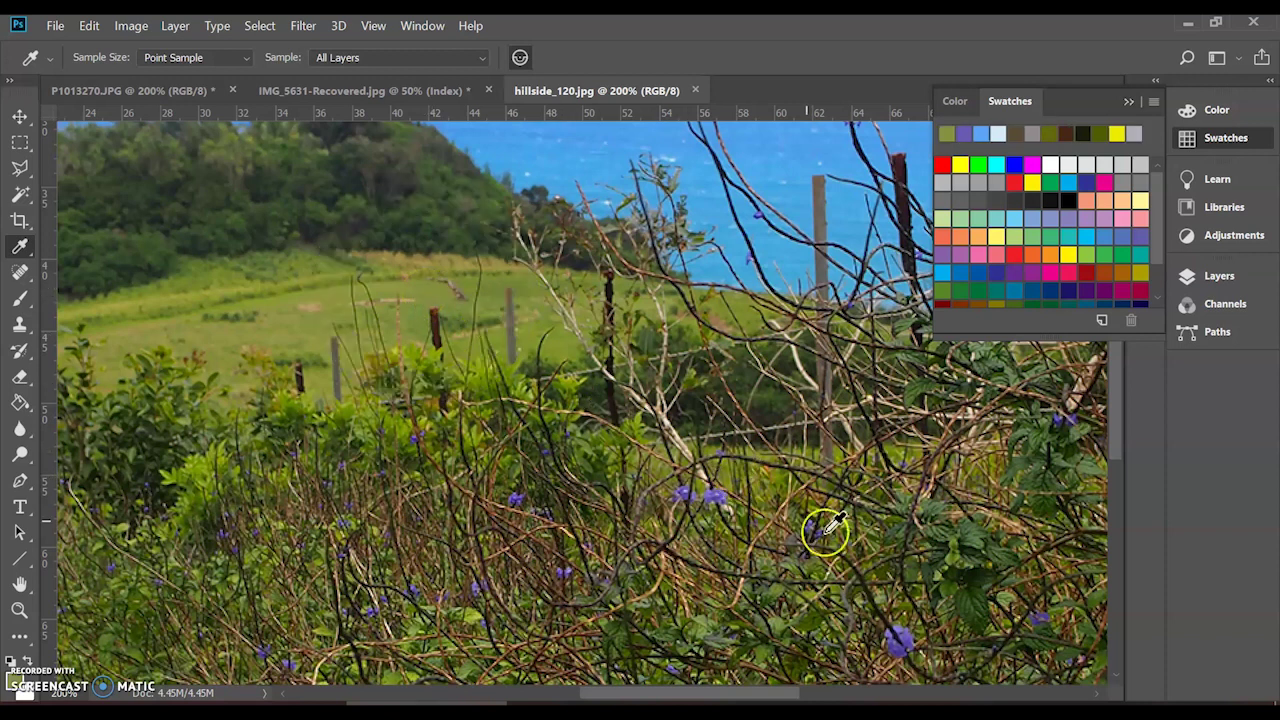
left_click(982, 604)
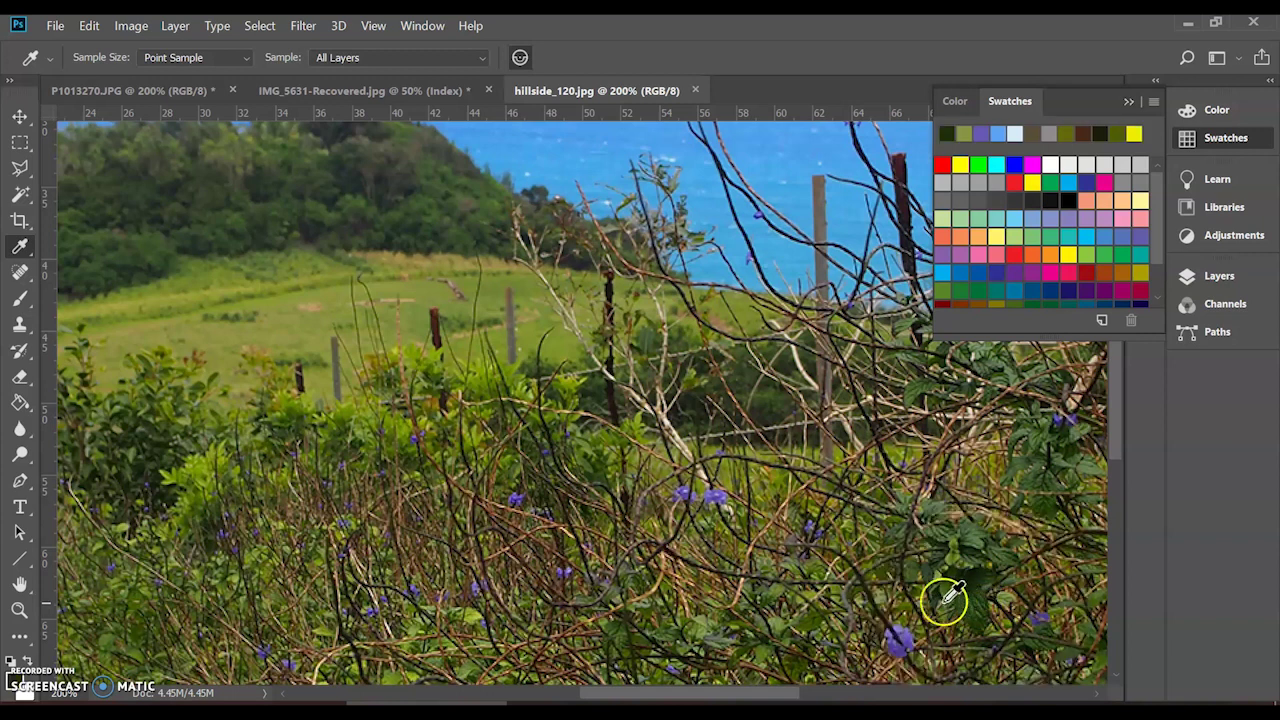
left_click(125, 251)
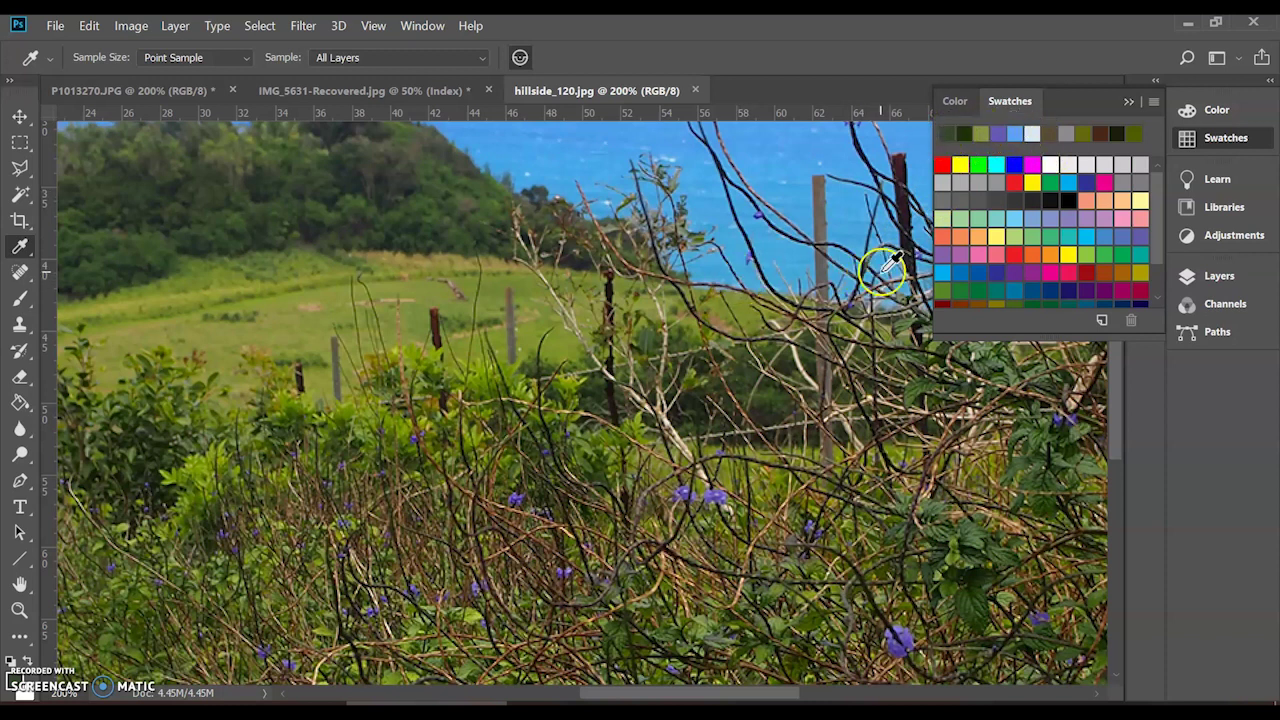
Step: Sample the orange-brown of a thin twig in the tangled foreground bushes
key("ctrl+minus")
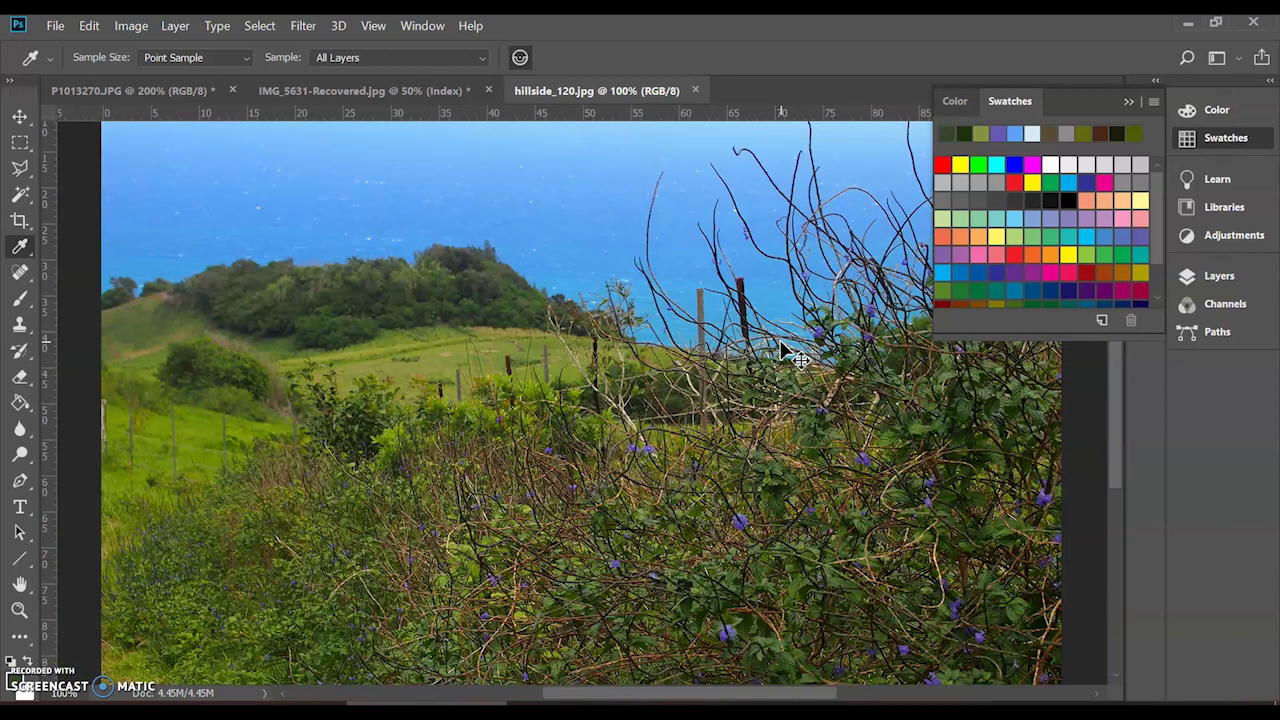
key("ctrl+plus")
key("ctrl+plus")
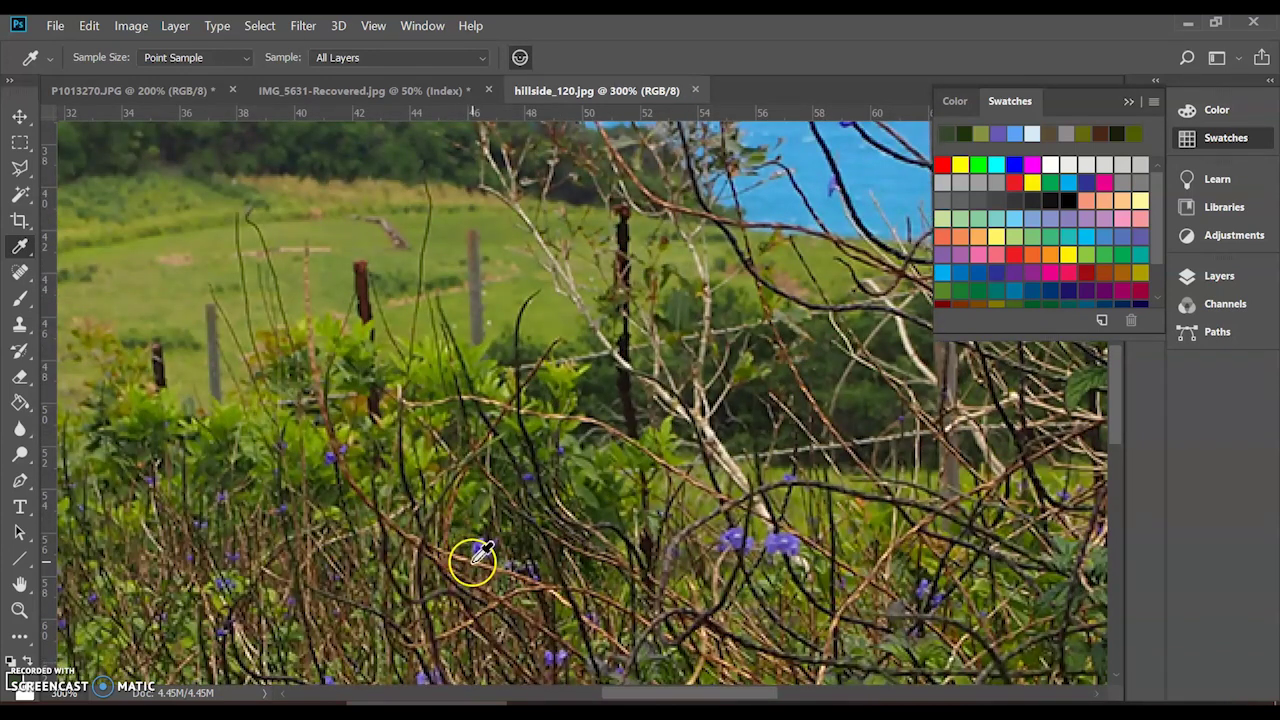
left_click(477, 561)
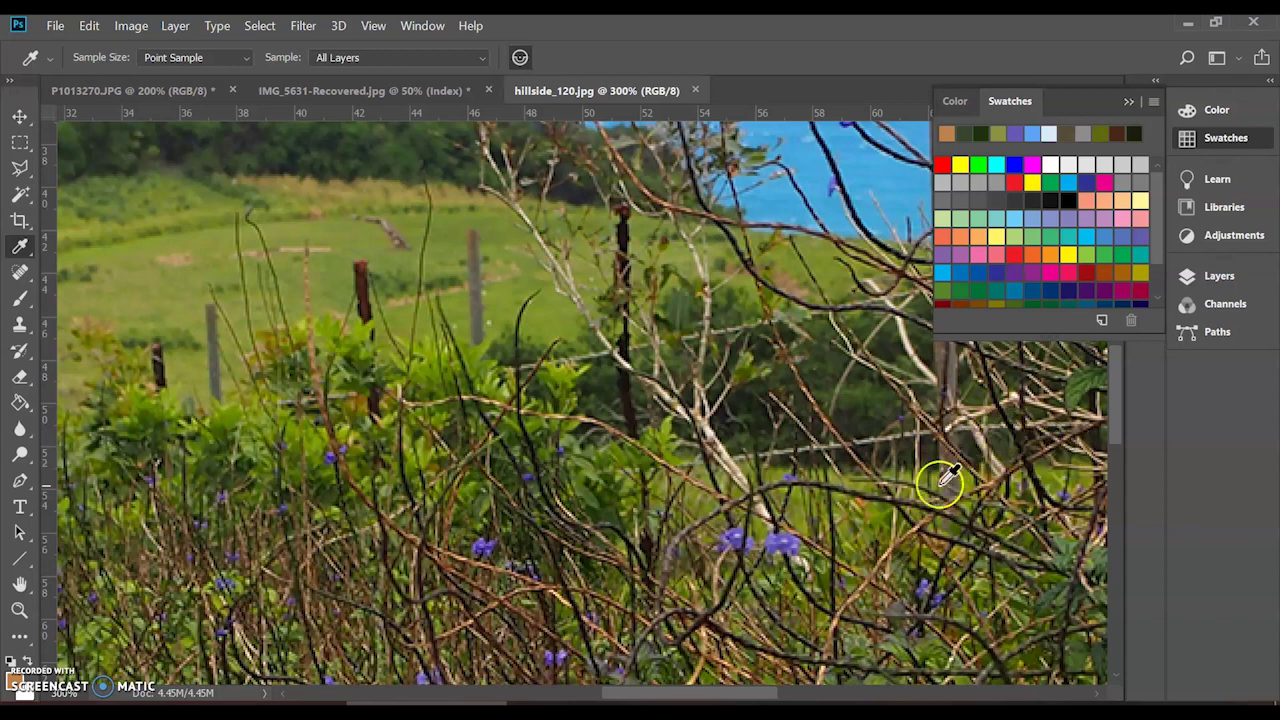
Step: Sample a dark reddish brown and a near-black shadow tone from the lower part of the foreground bushes
scroll(875, 598, "down", 3)
scroll(884, 593, "down", 5)
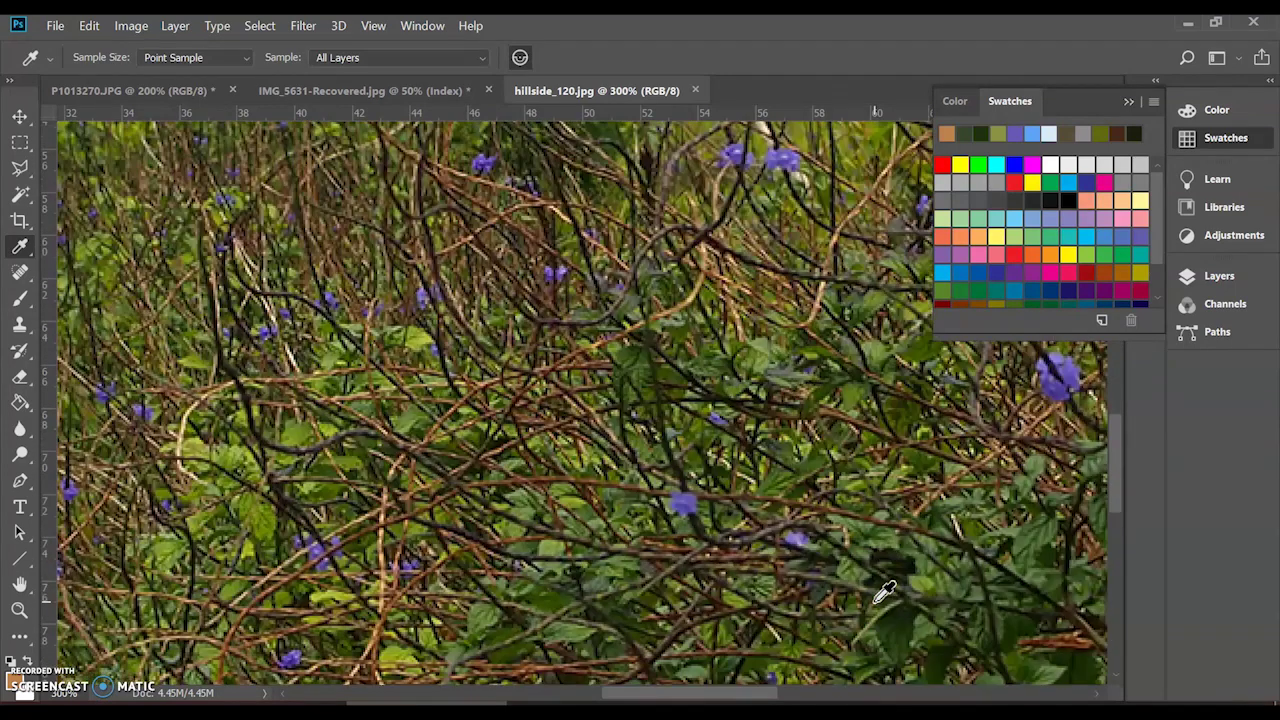
scroll(884, 593, "down", 2)
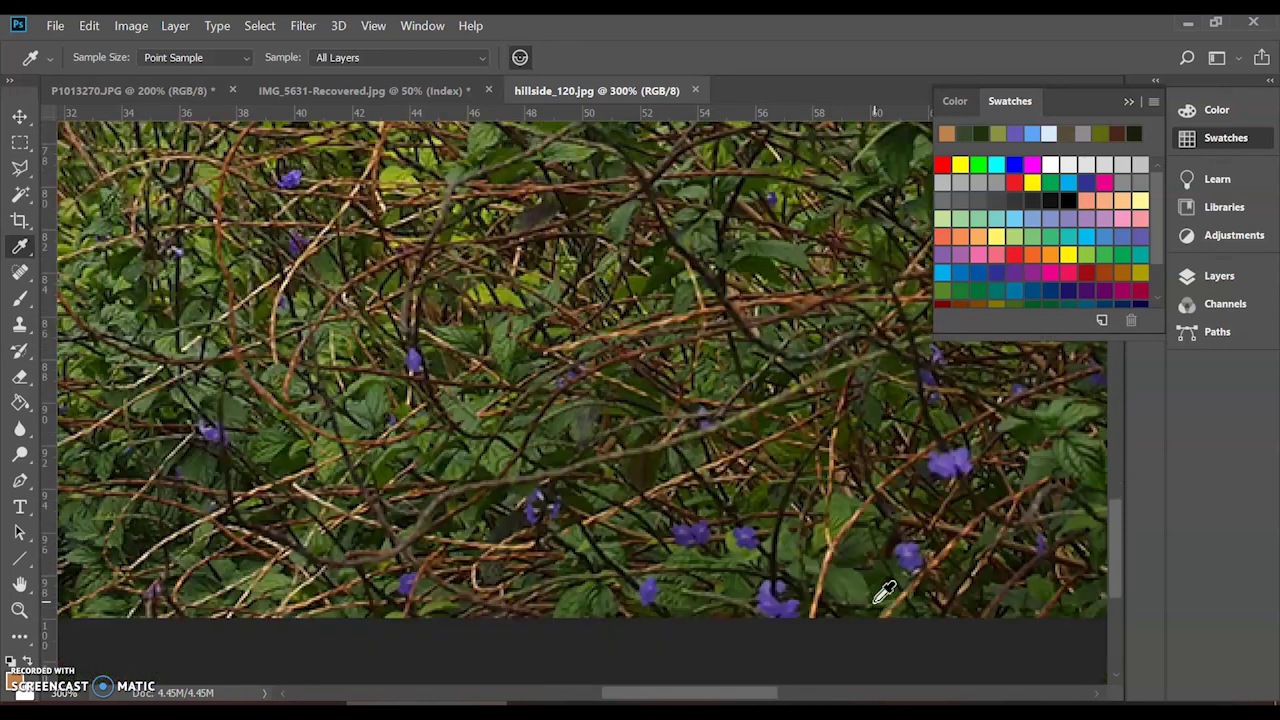
left_click_drag(884, 593, 816, 516)
scroll(554, 568, "right", 2)
scroll(556, 567, "right", 1)
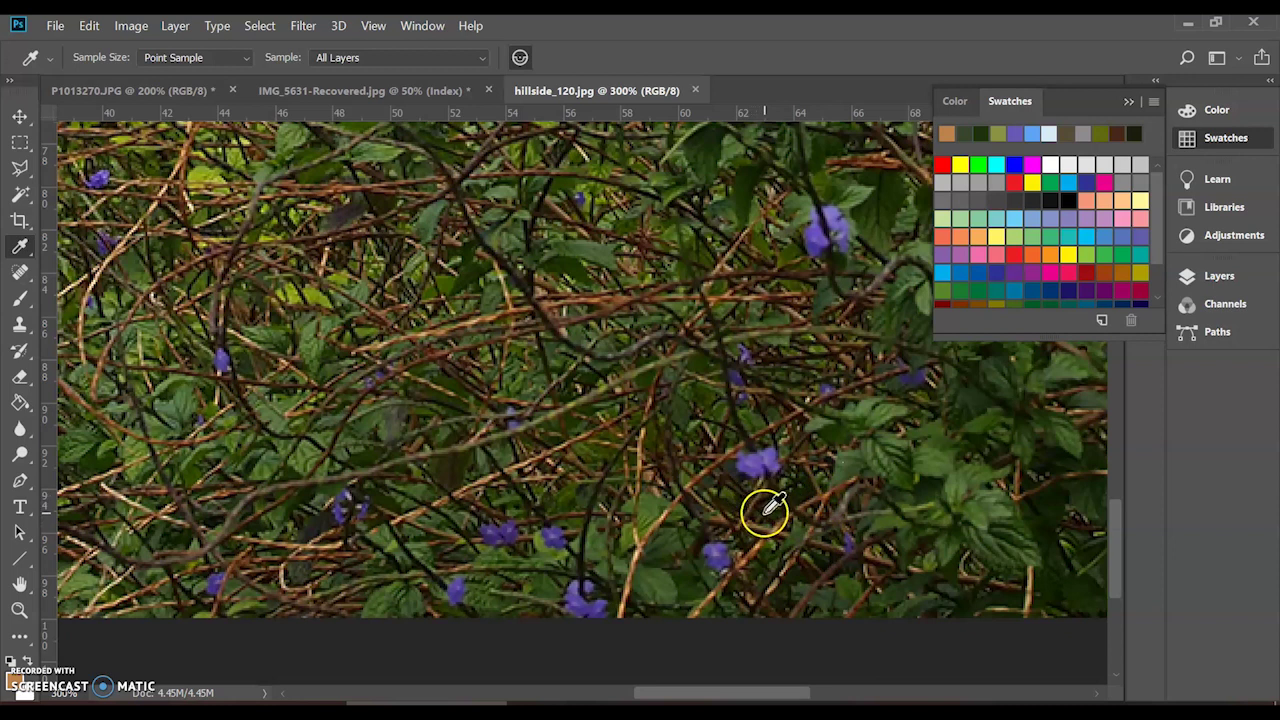
left_click(878, 580)
scroll(748, 457, "up", 5)
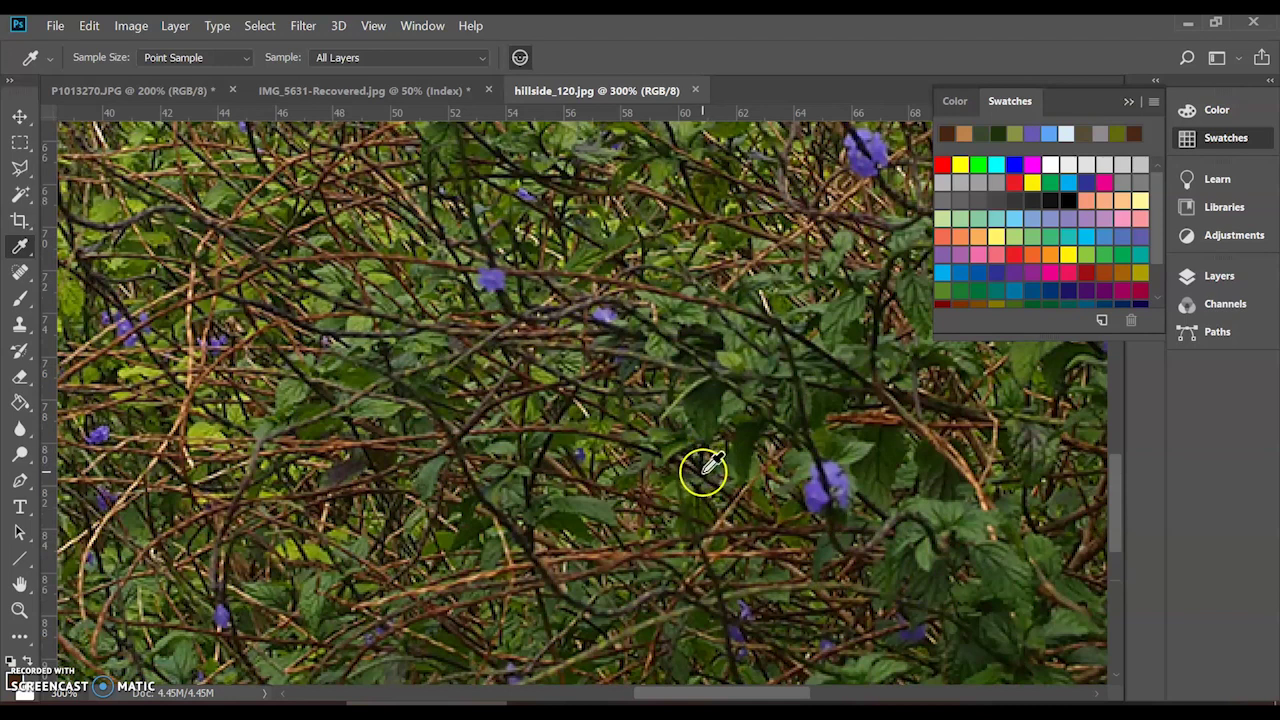
left_click(704, 471)
left_click_drag(704, 471, 1085, 305)
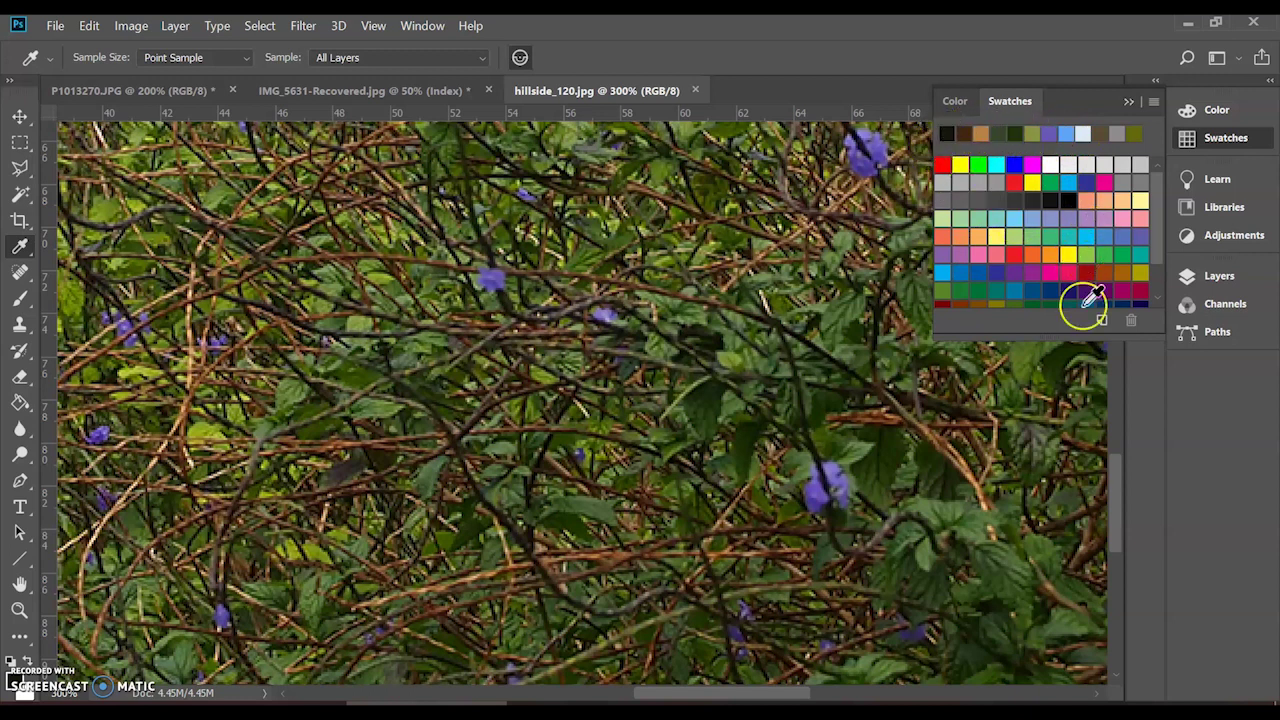
Step: Show the whole hillside_120 photo and start its Indexed Color conversion with the preview visible
key("ctrl+minus")
key("ctrl+minus")
key("ctrl+minus")
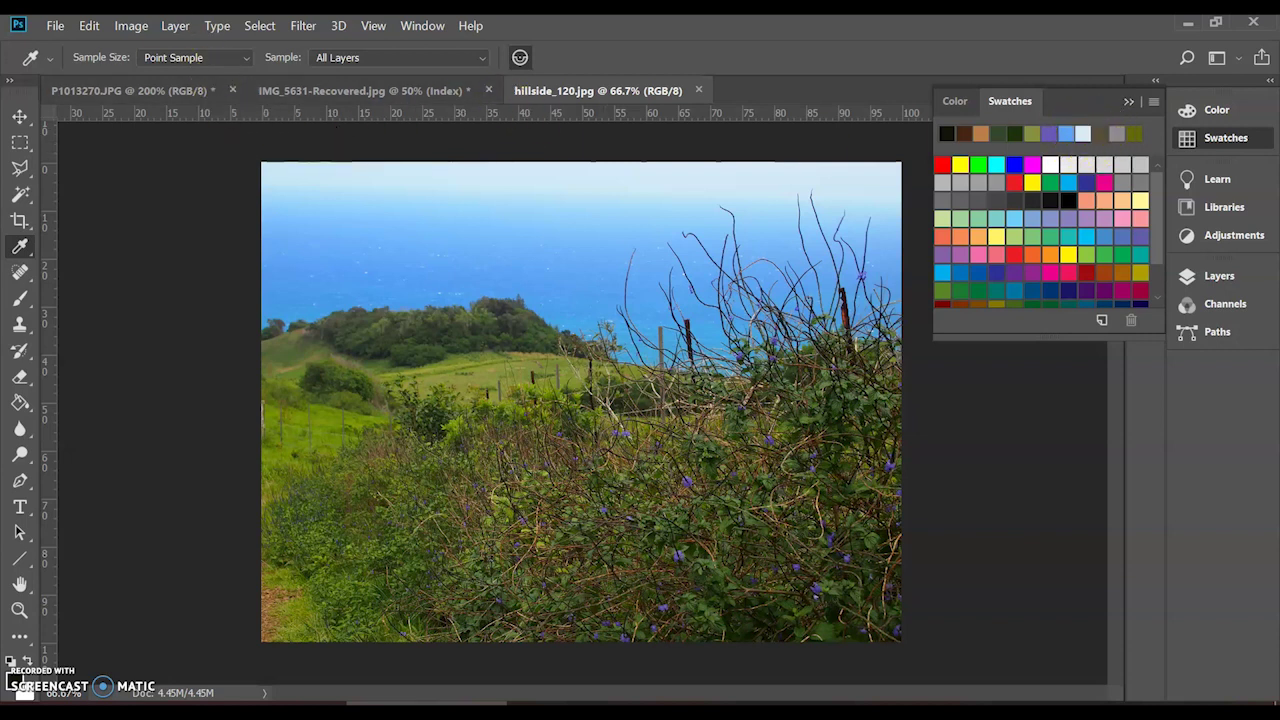
left_click(128, 28)
mouse_move(302, 33)
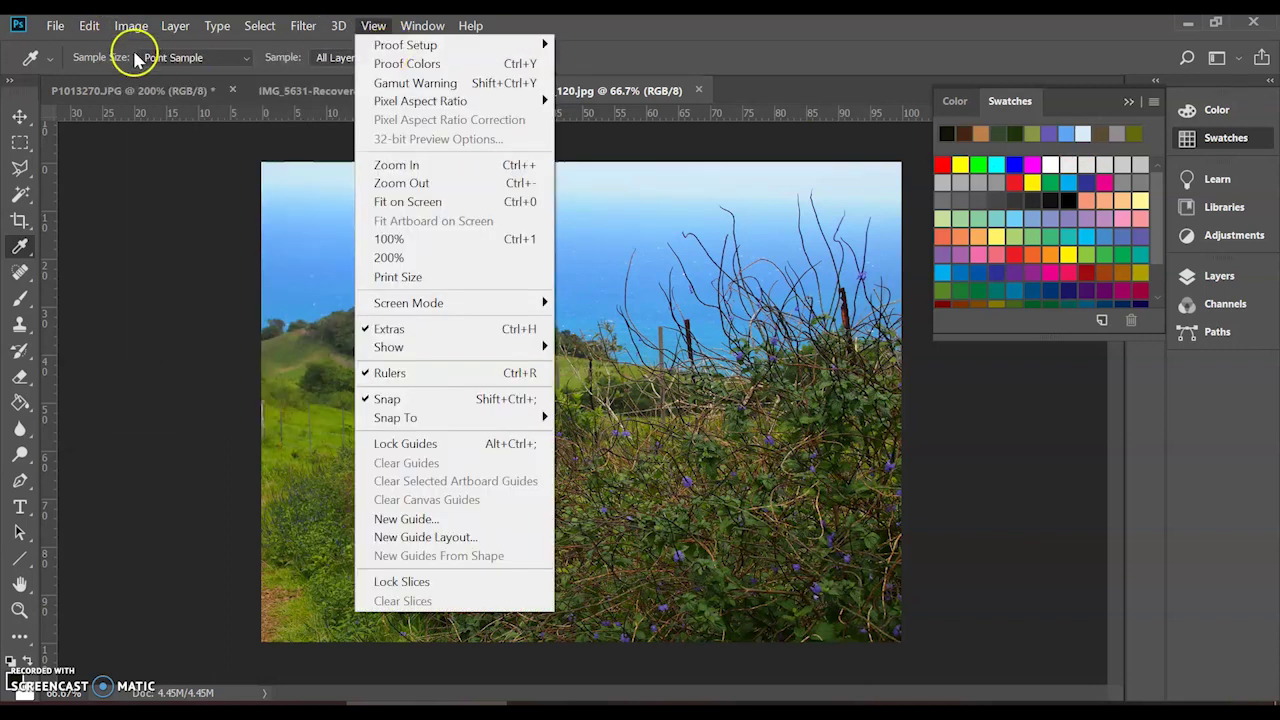
mouse_move(238, 57)
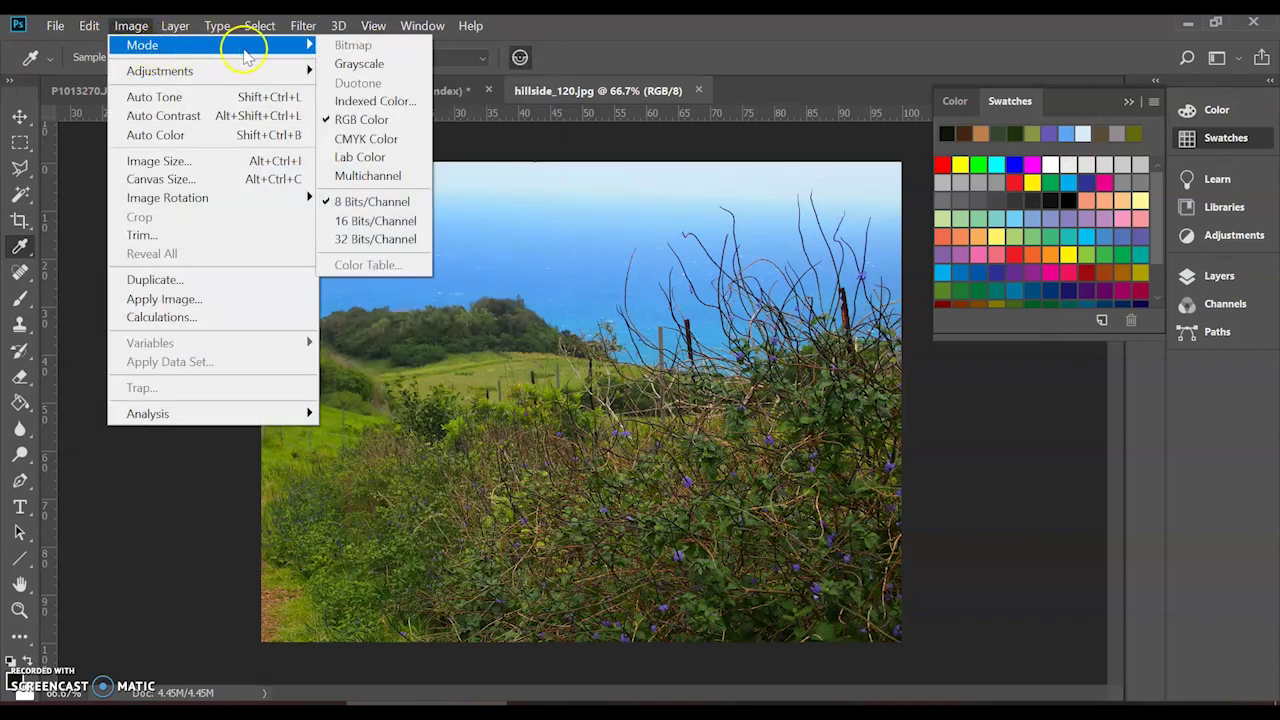
left_click(356, 100)
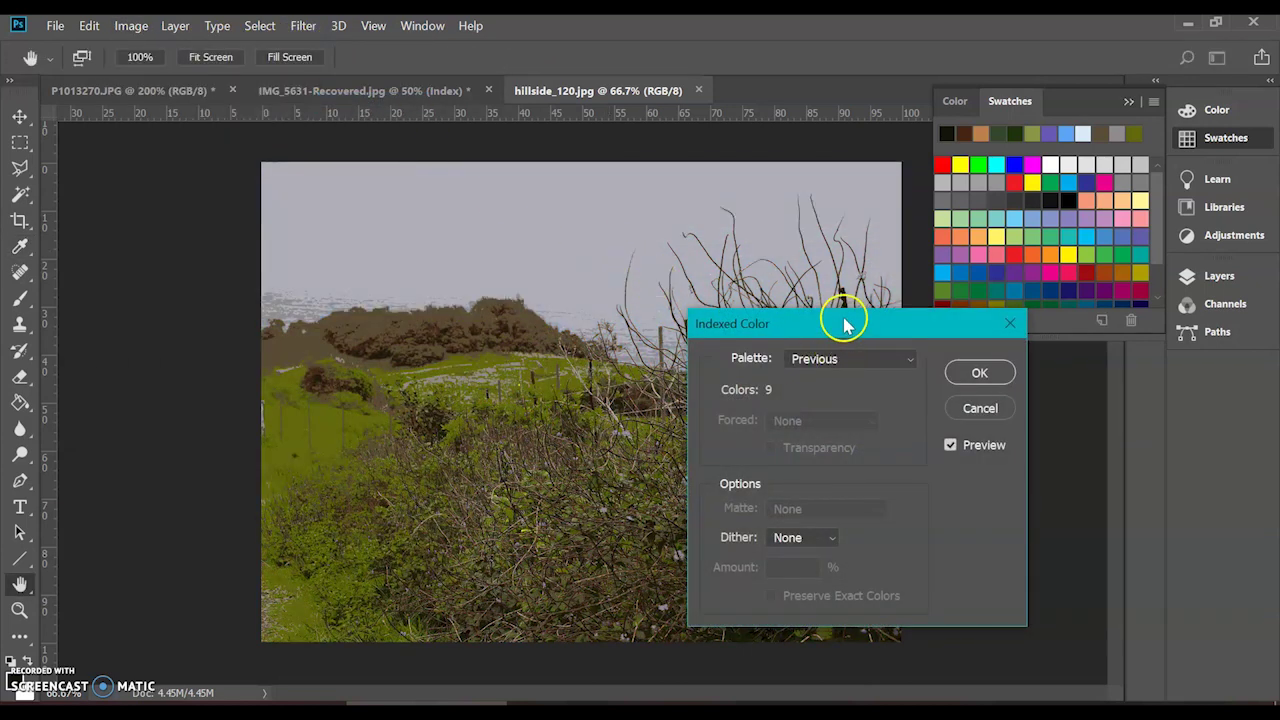
left_click_drag(845, 326, 369, 117)
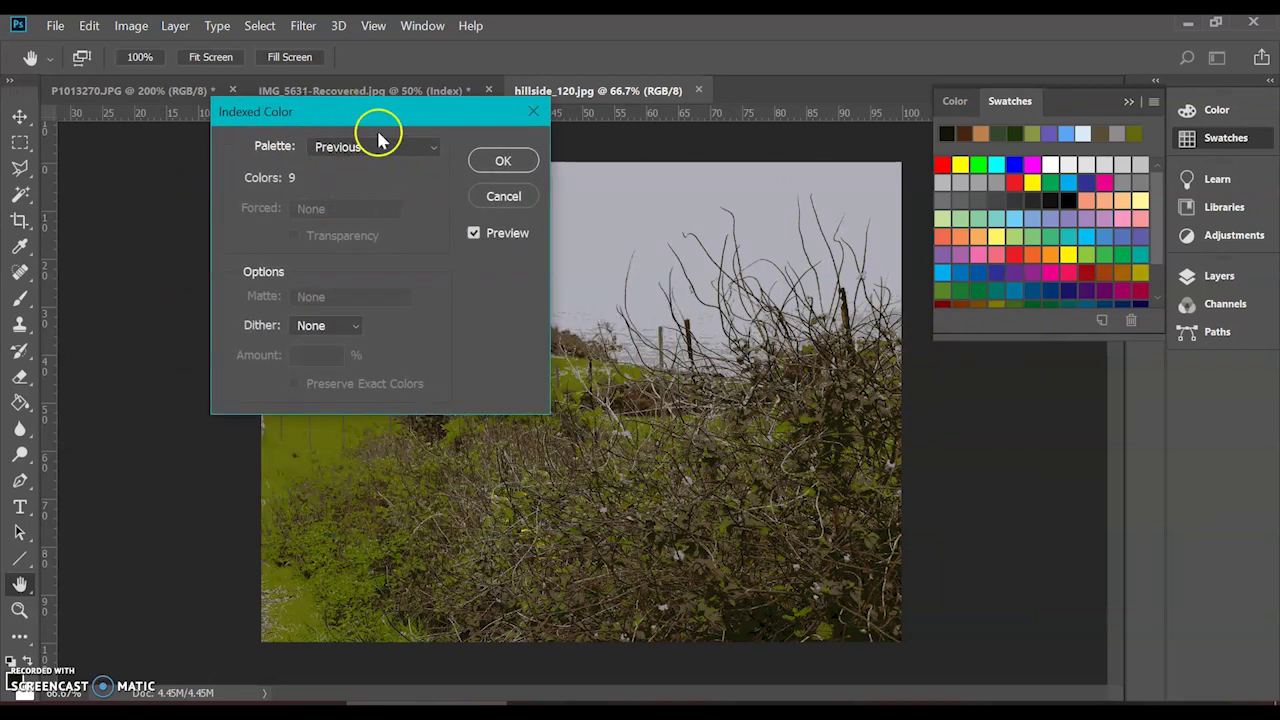
left_click(352, 145)
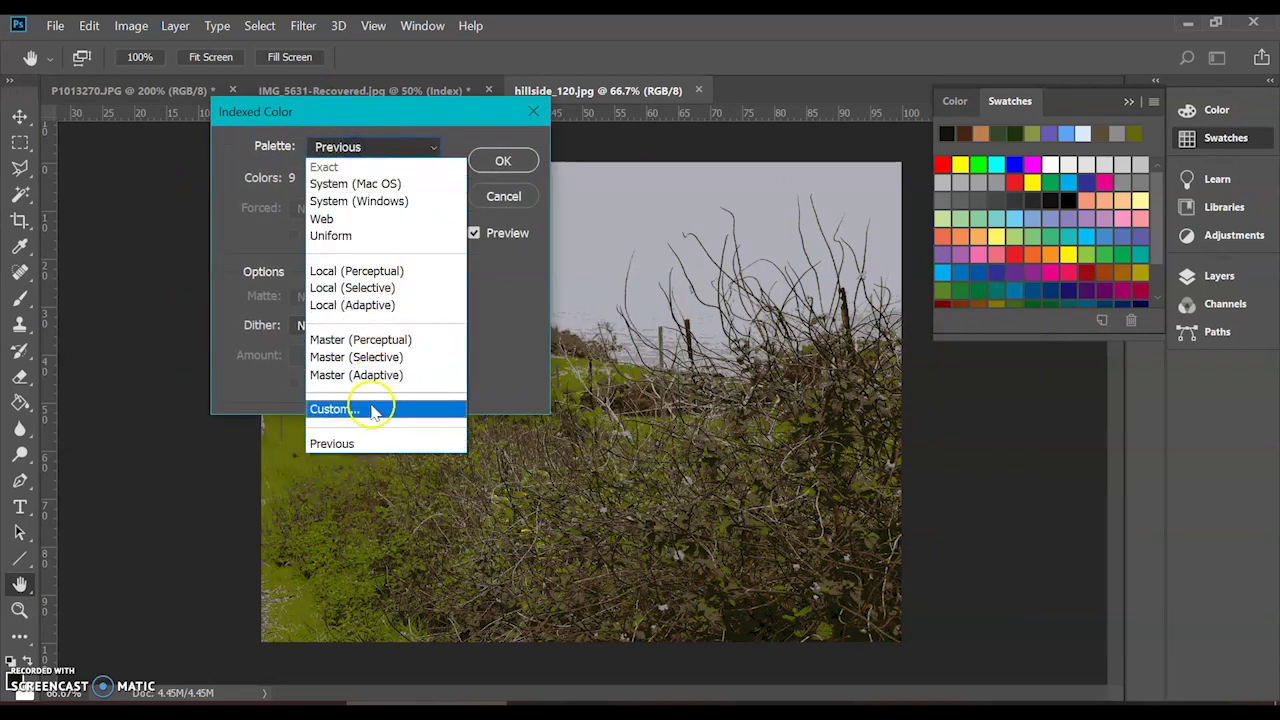
left_click(366, 411)
left_click(1221, 238)
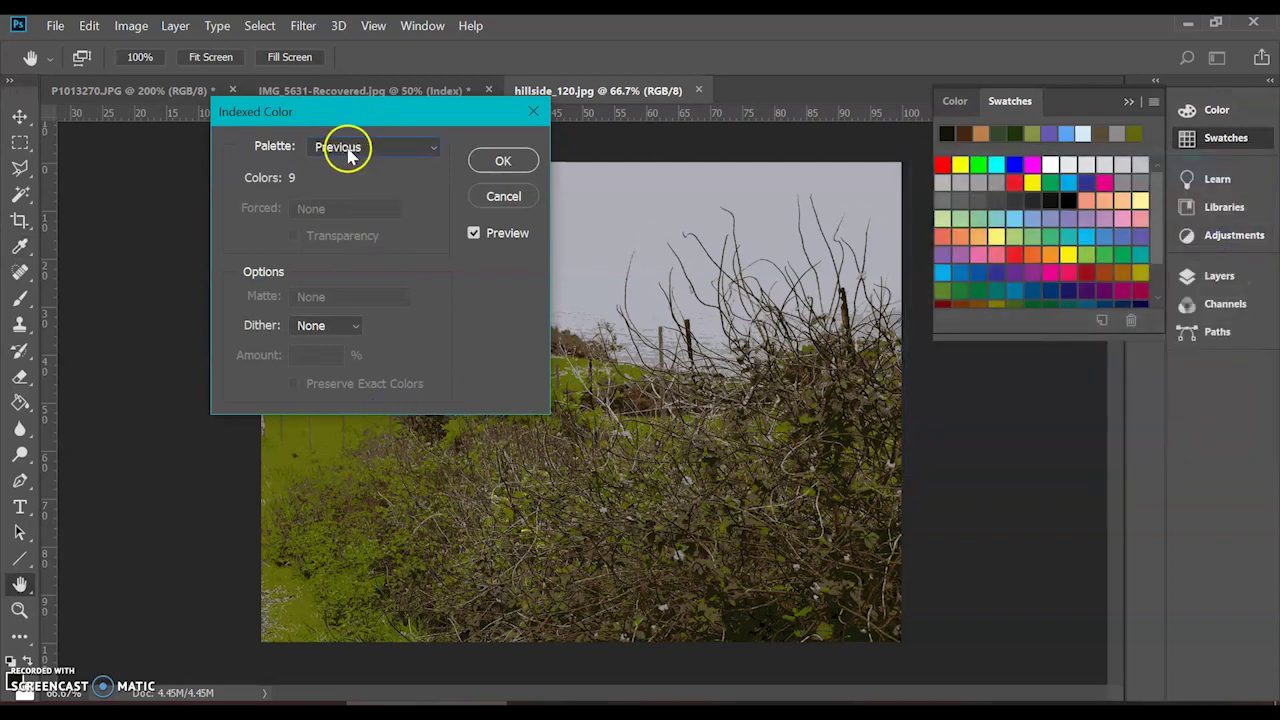
Step: Set the indexed palette to Local (Perceptual) with 9 colours
left_click(346, 147)
left_click(356, 271)
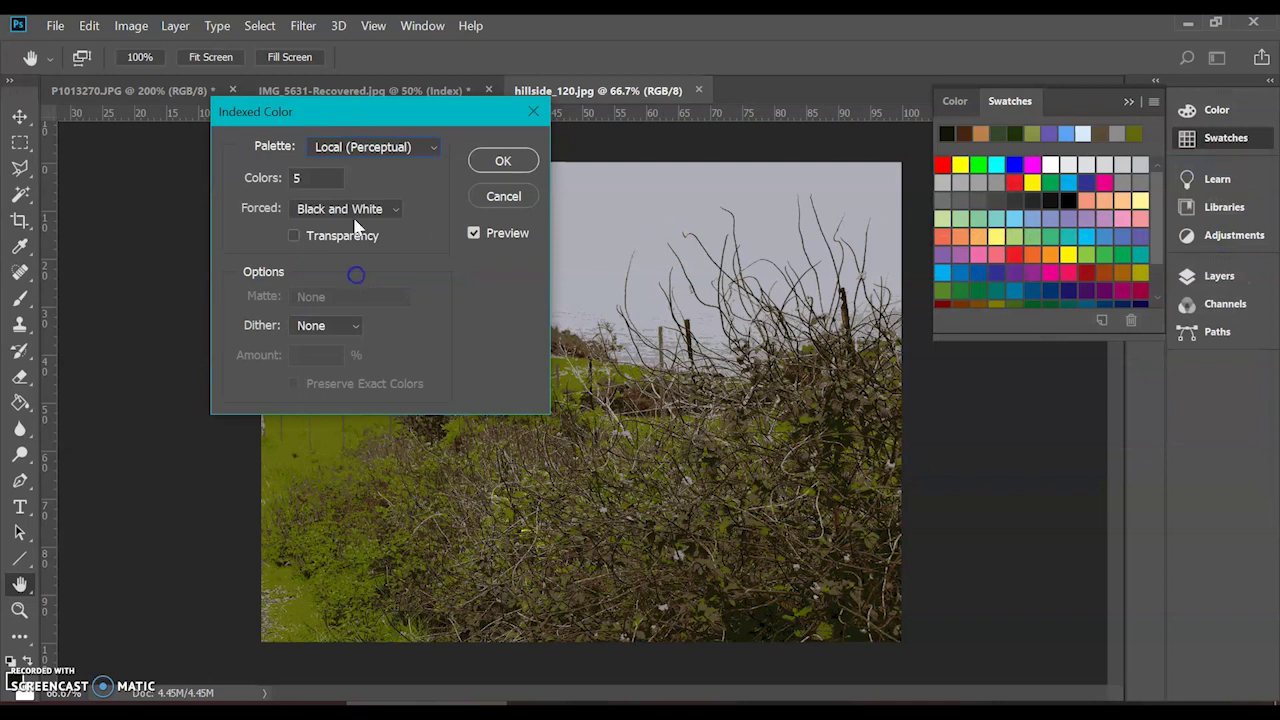
left_click_drag(296, 125, 648, 182)
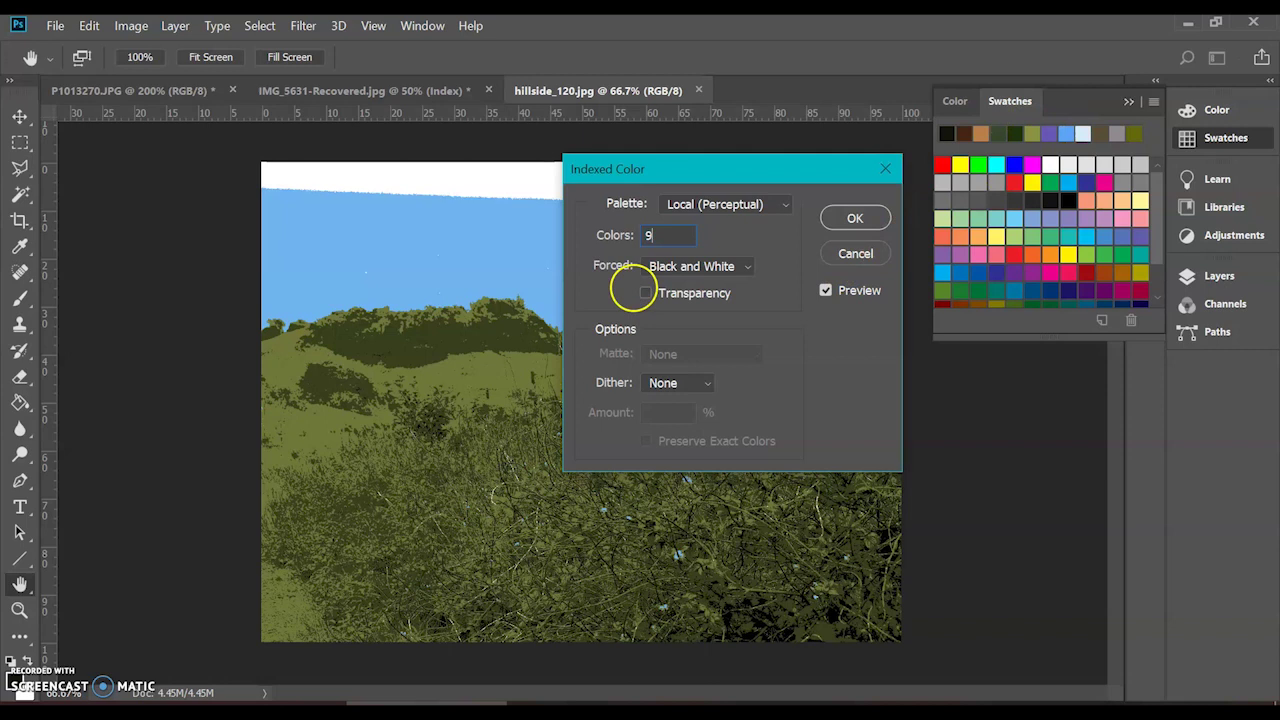
left_click_drag(651, 163, 166, 285)
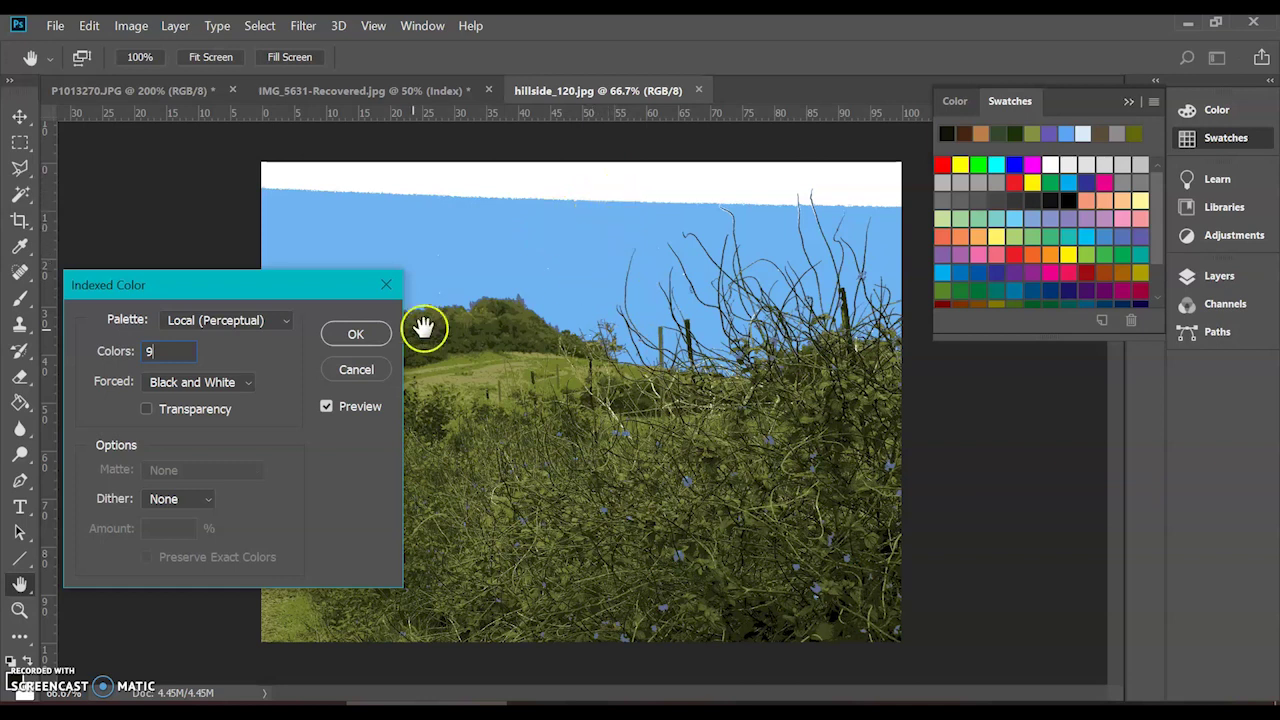
left_click_drag(233, 295, 268, 150)
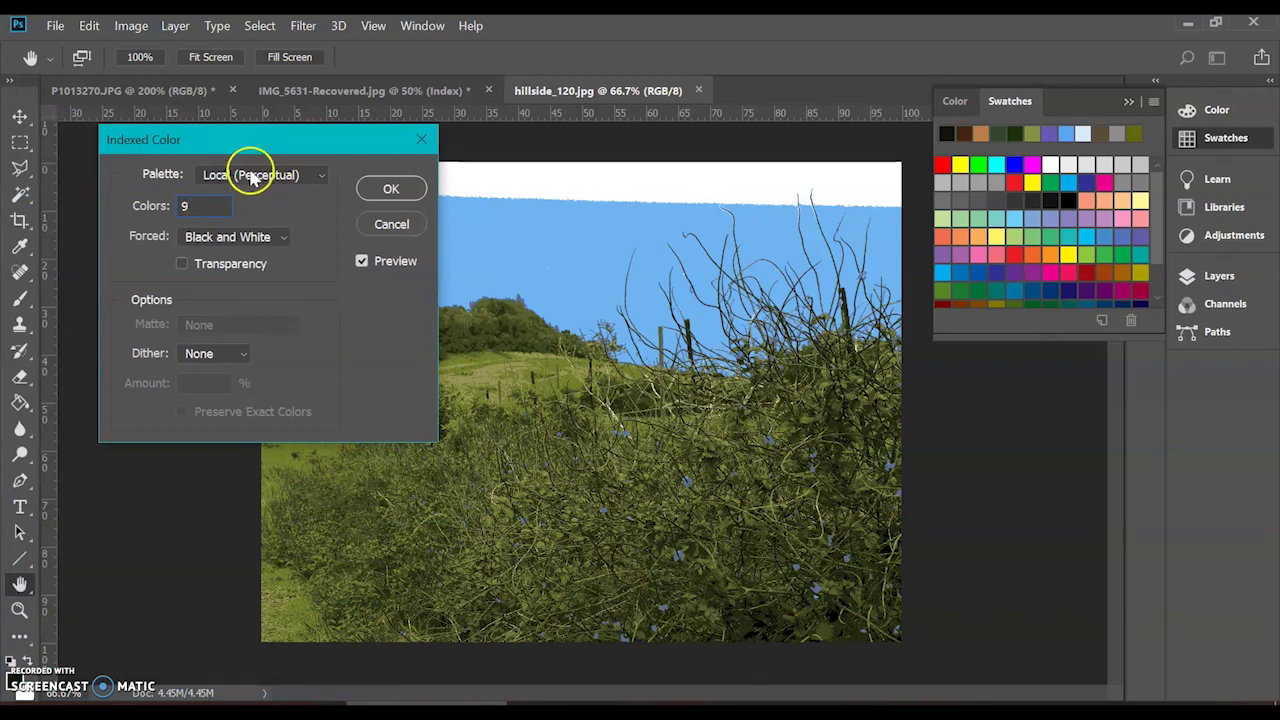
Step: Switch to a Custom palette and replace the second and third table colours with the sampled dark brown 452513 and orange-brown
left_click(250, 175)
left_click(229, 438)
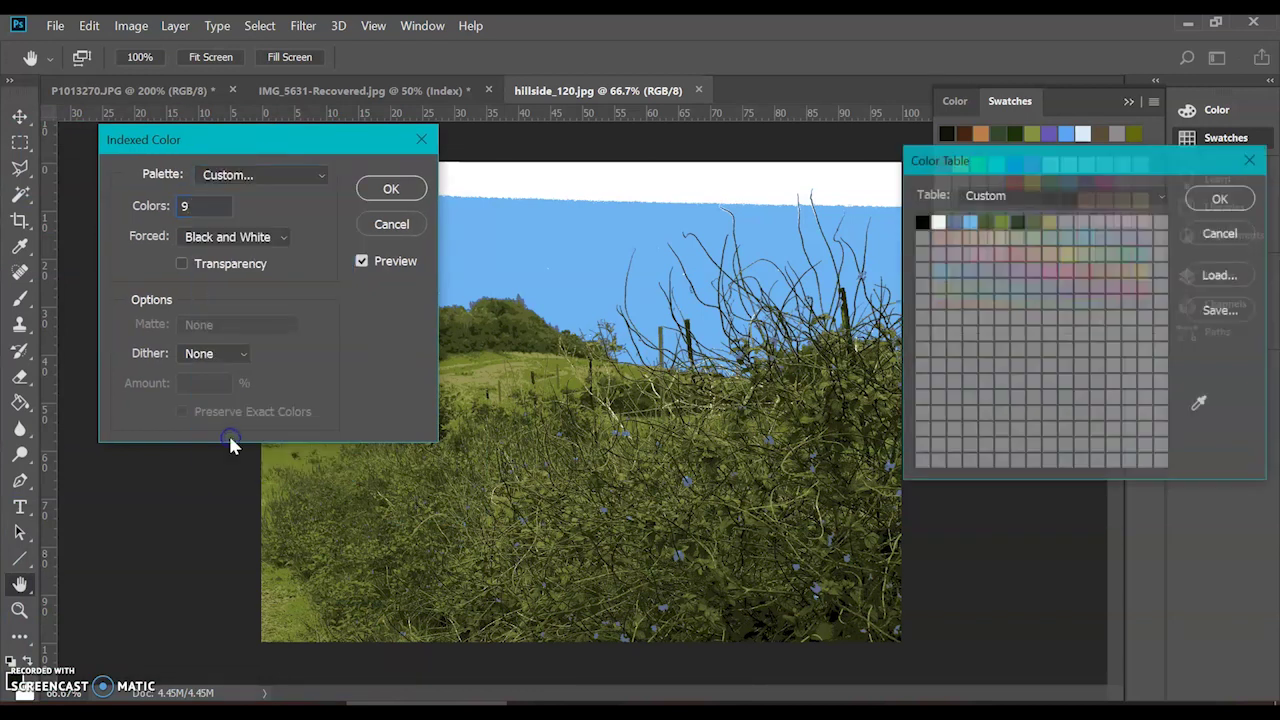
left_click_drag(993, 160, 648, 168)
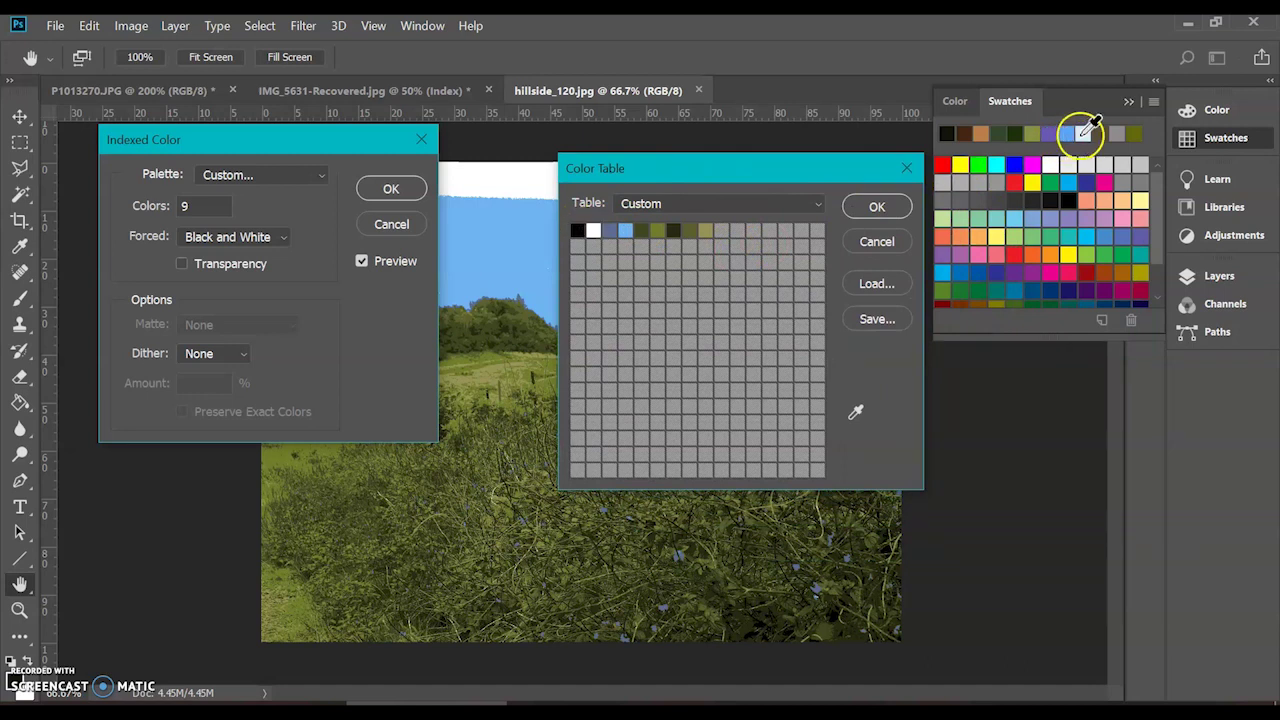
left_click(593, 232)
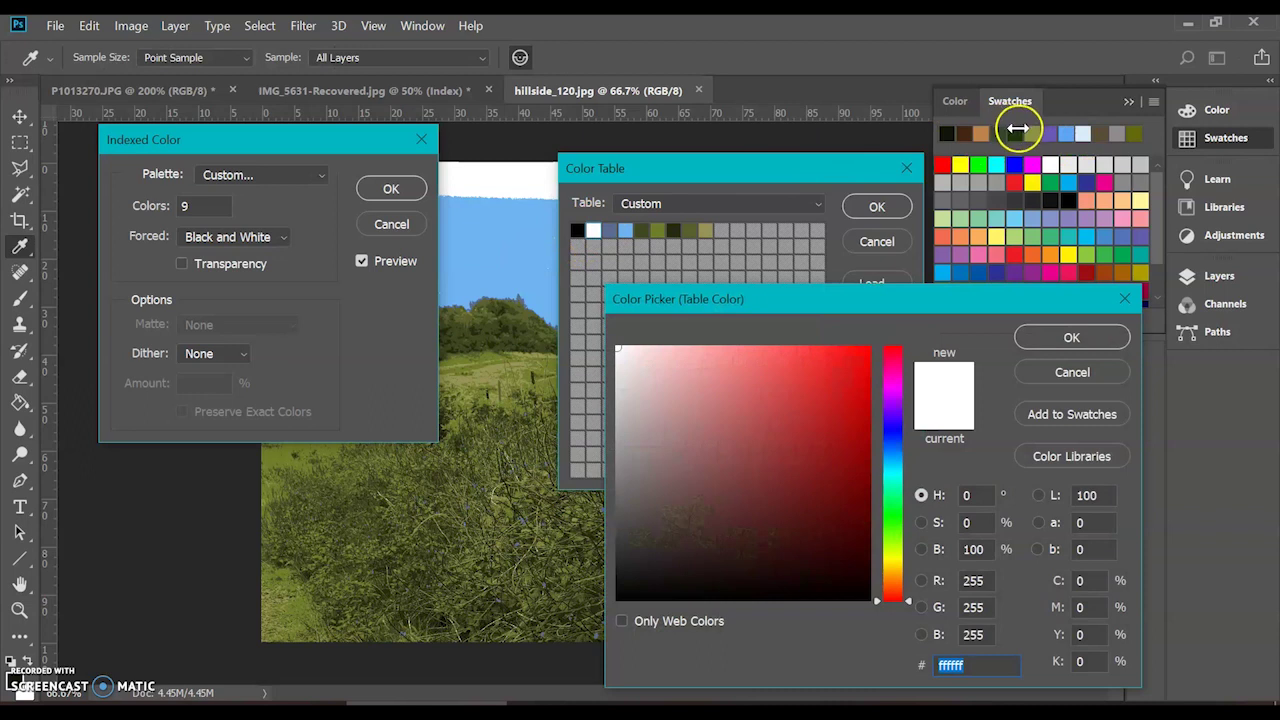
left_click(963, 134)
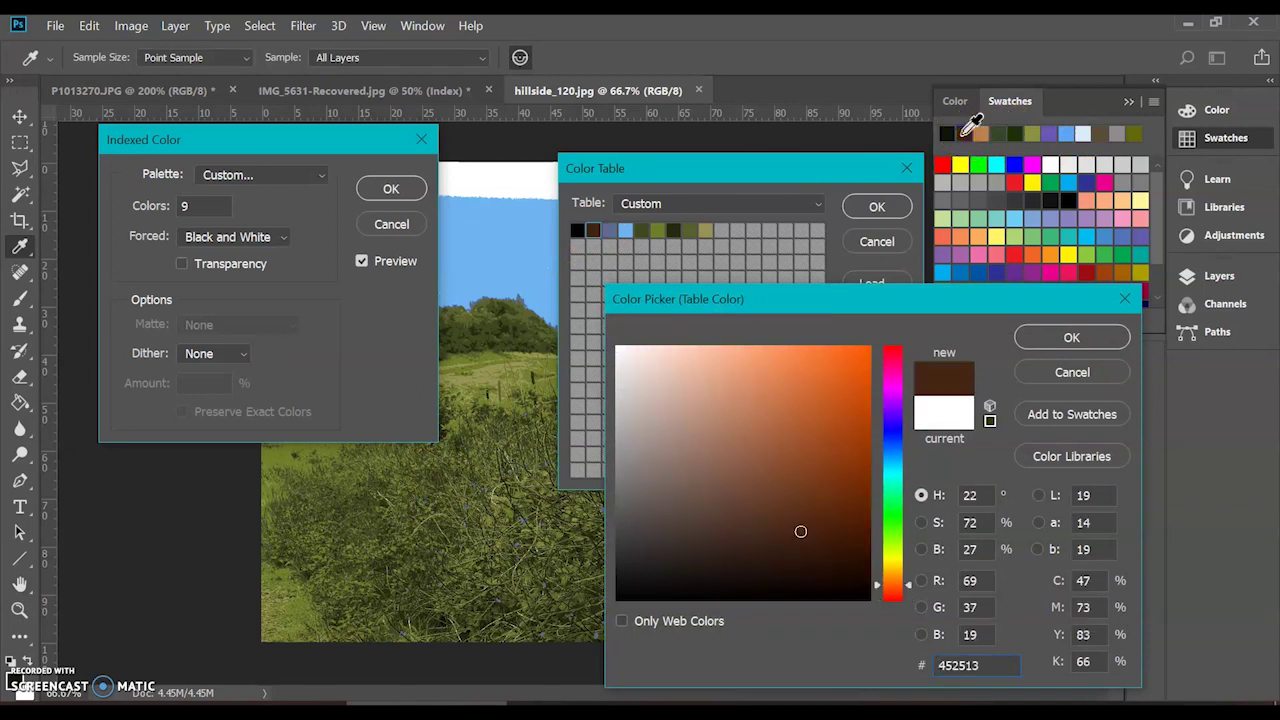
left_click(1042, 335)
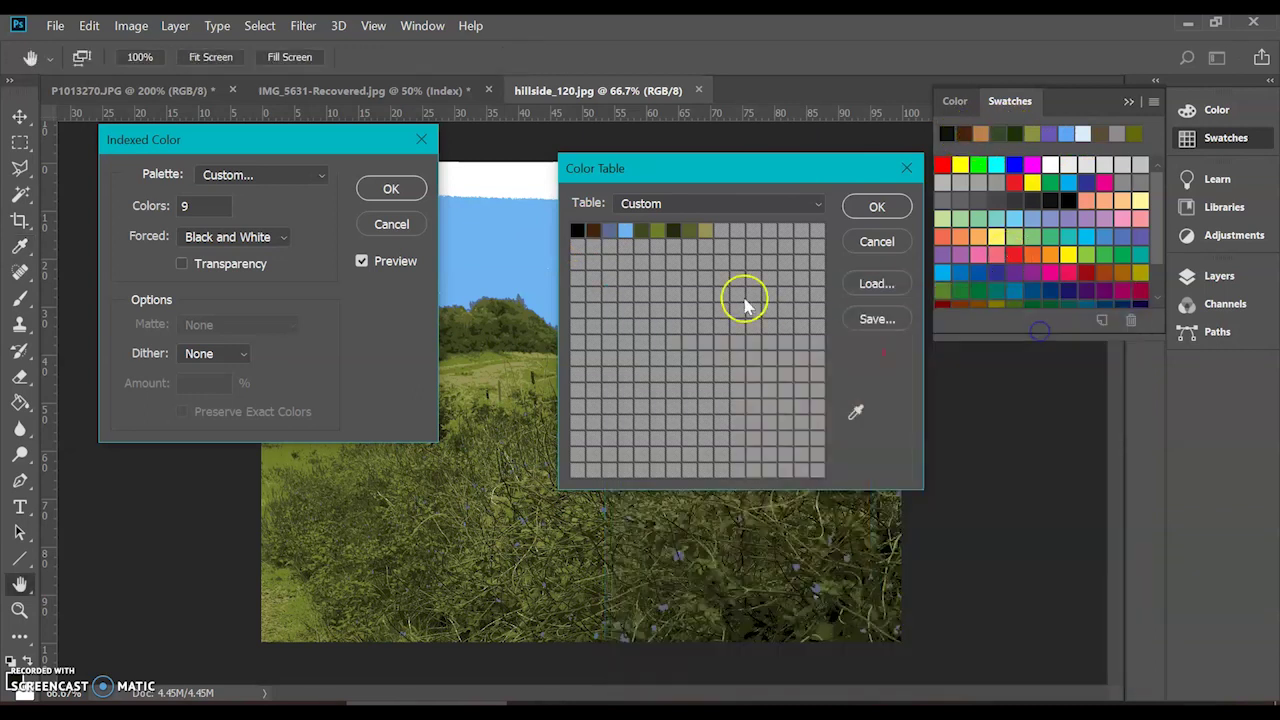
left_click(611, 233)
left_click(986, 135)
left_click(1070, 336)
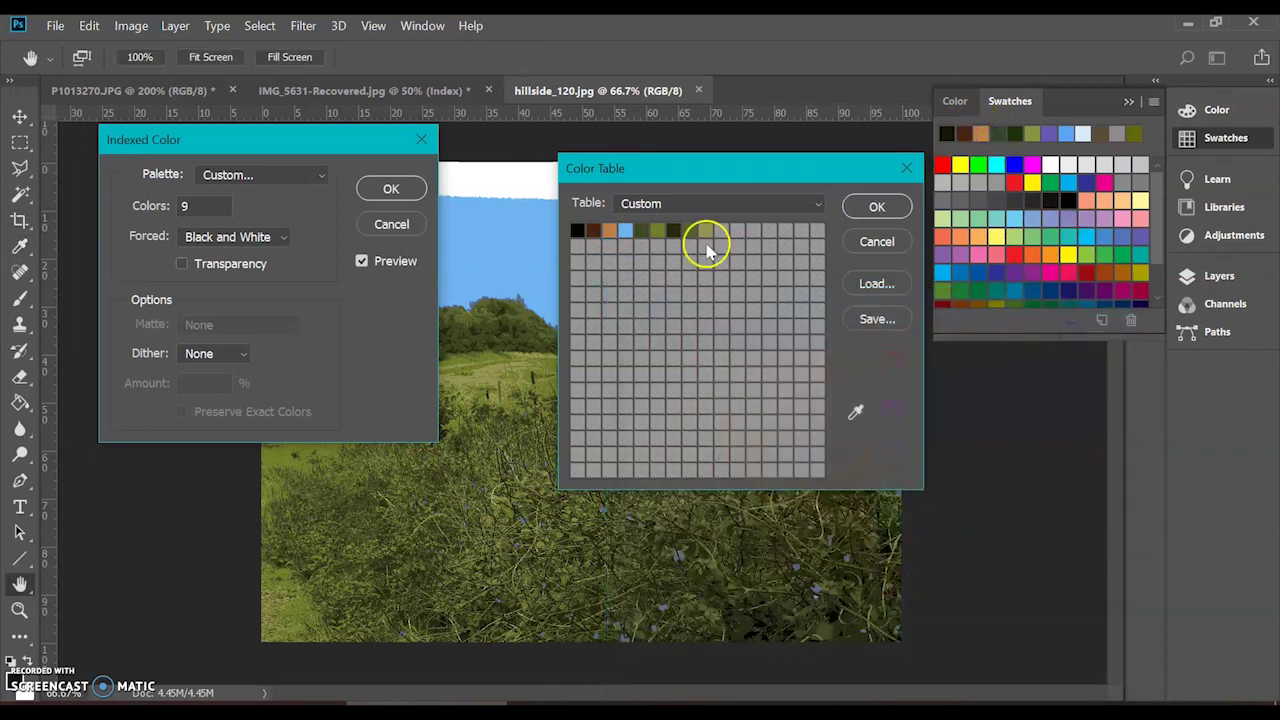
Step: Replace the fourth and fifth table colours with the sampled dark greens 35472c and 1d320c
left_click(625, 231)
left_click(1015, 134)
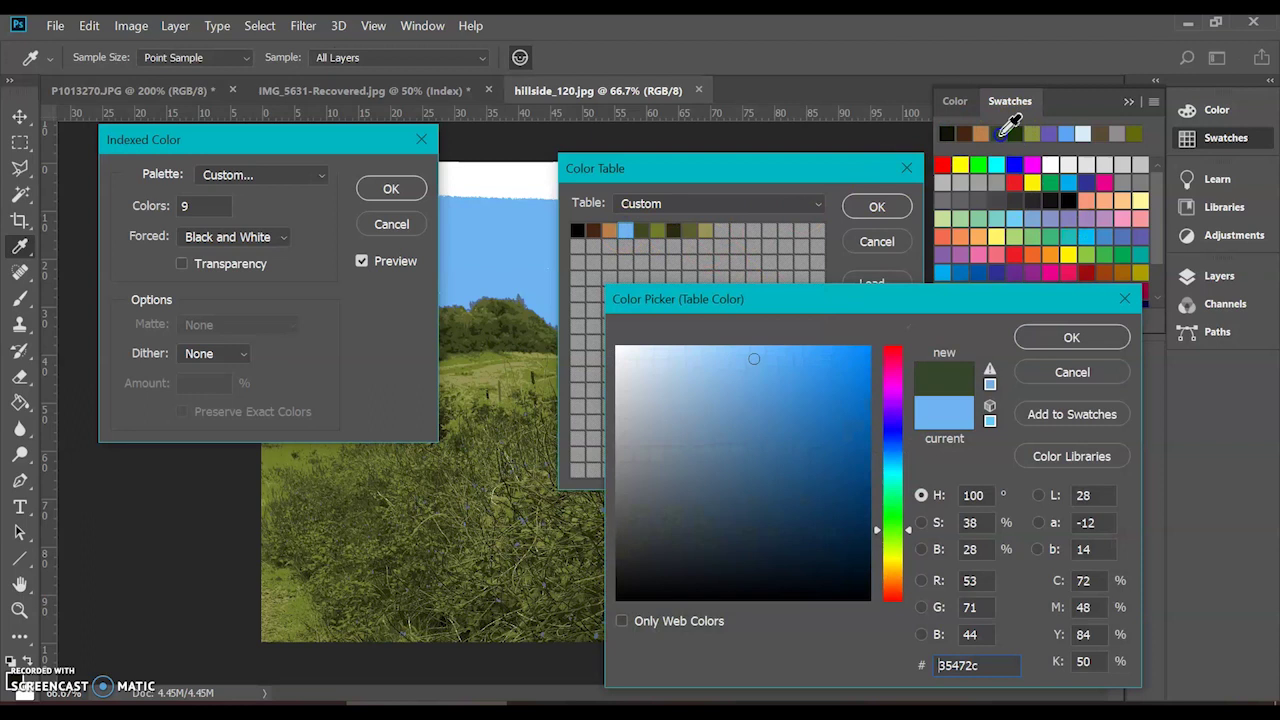
left_click(1058, 338)
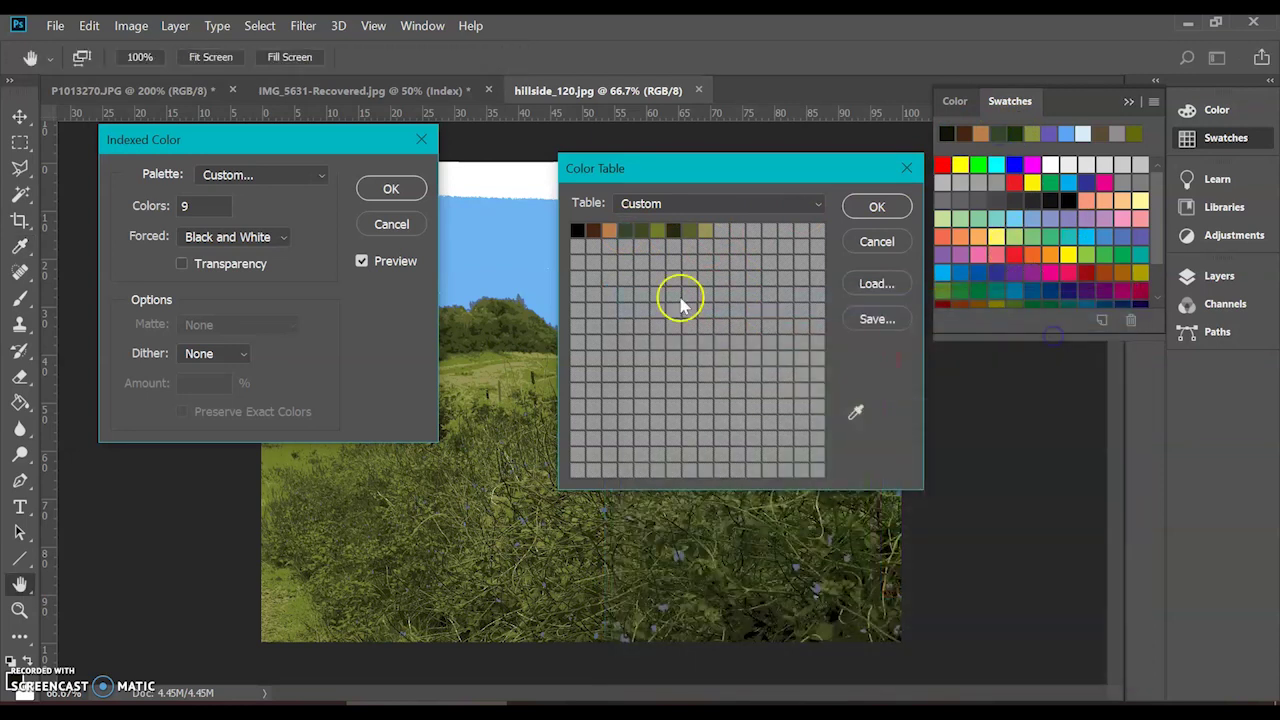
left_click(642, 231)
left_click(1017, 131)
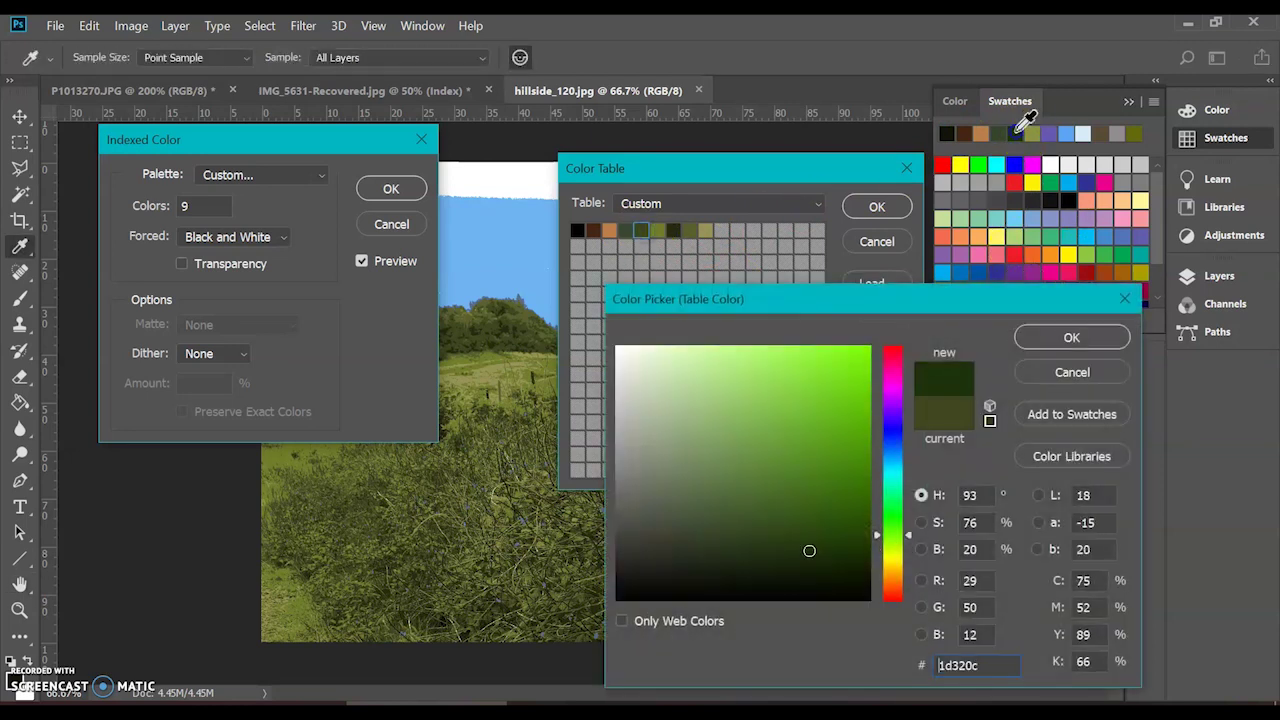
left_click(1058, 336)
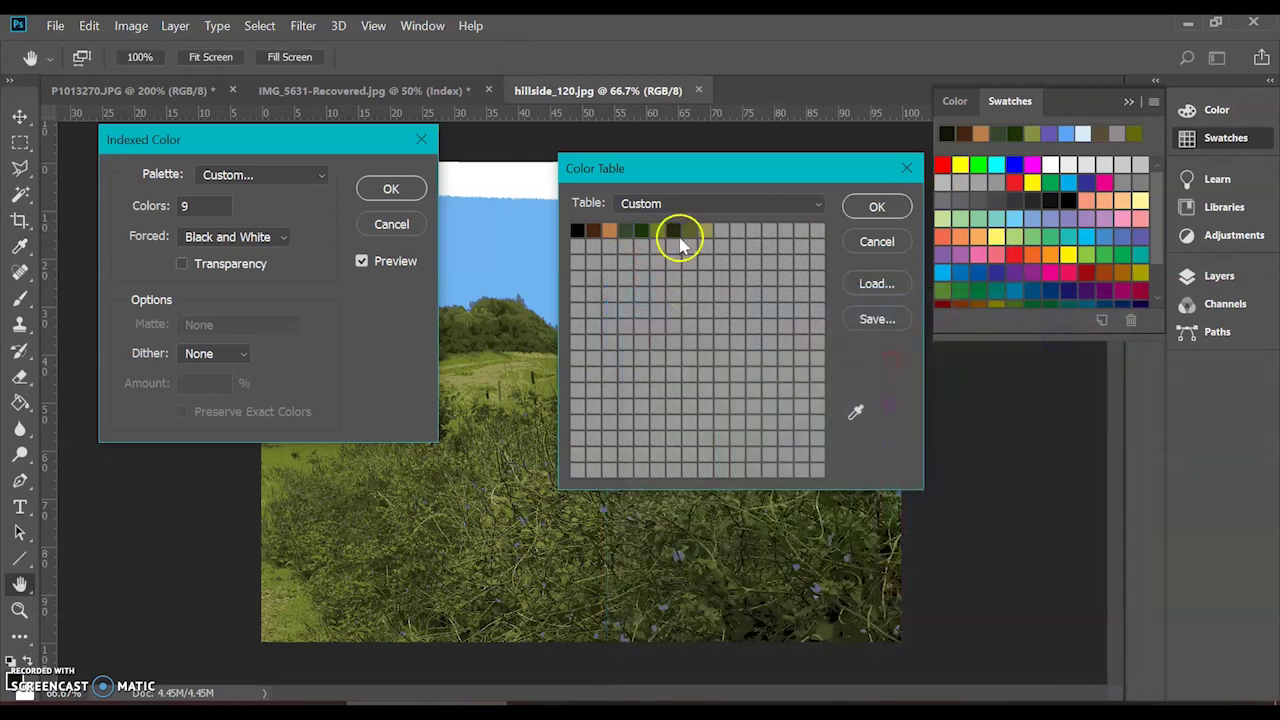
Step: Replace the sixth table colour with the sampled light green 889342 and the seventh with the flower purple 6859b4
left_click(659, 233)
left_click(1035, 130)
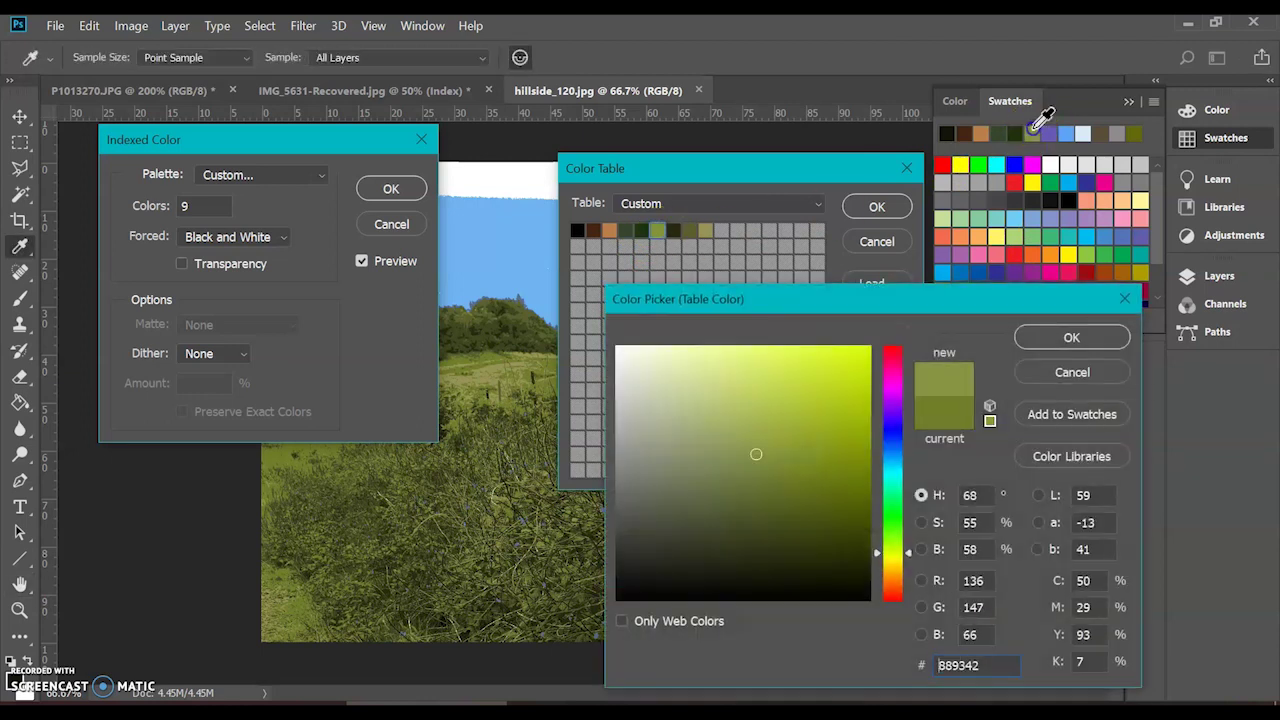
left_click(1060, 336)
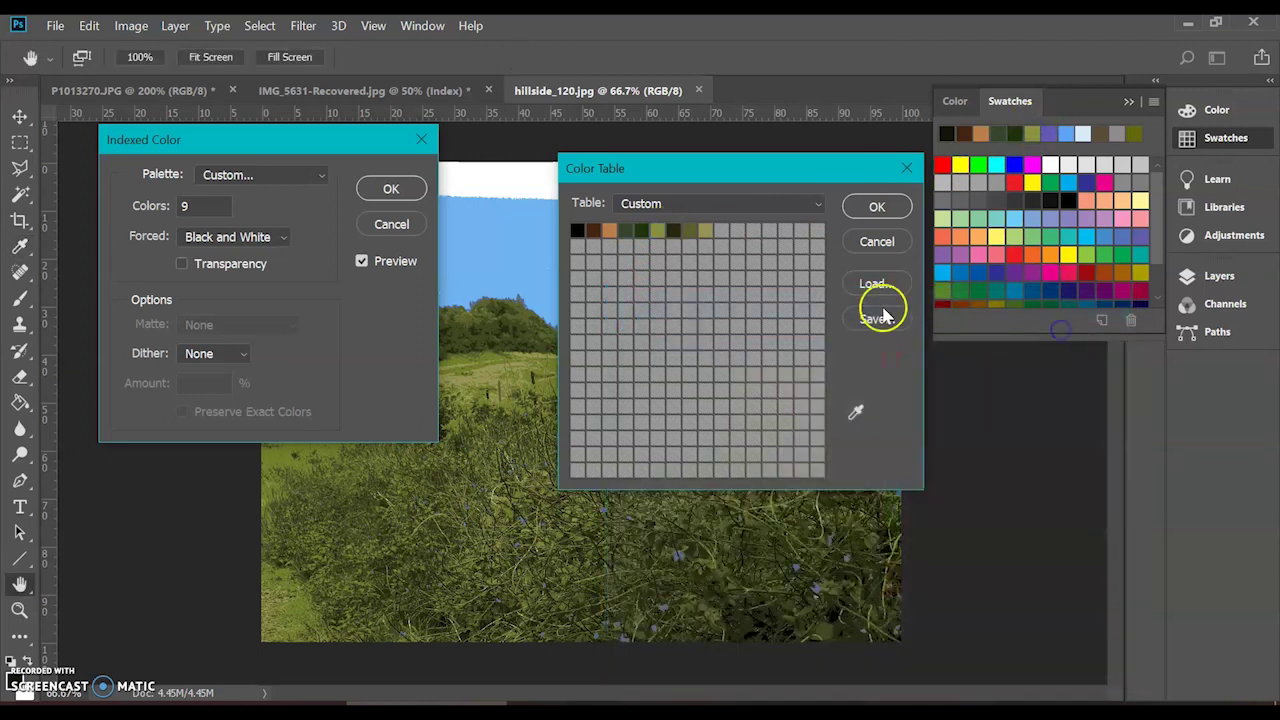
left_click(674, 232)
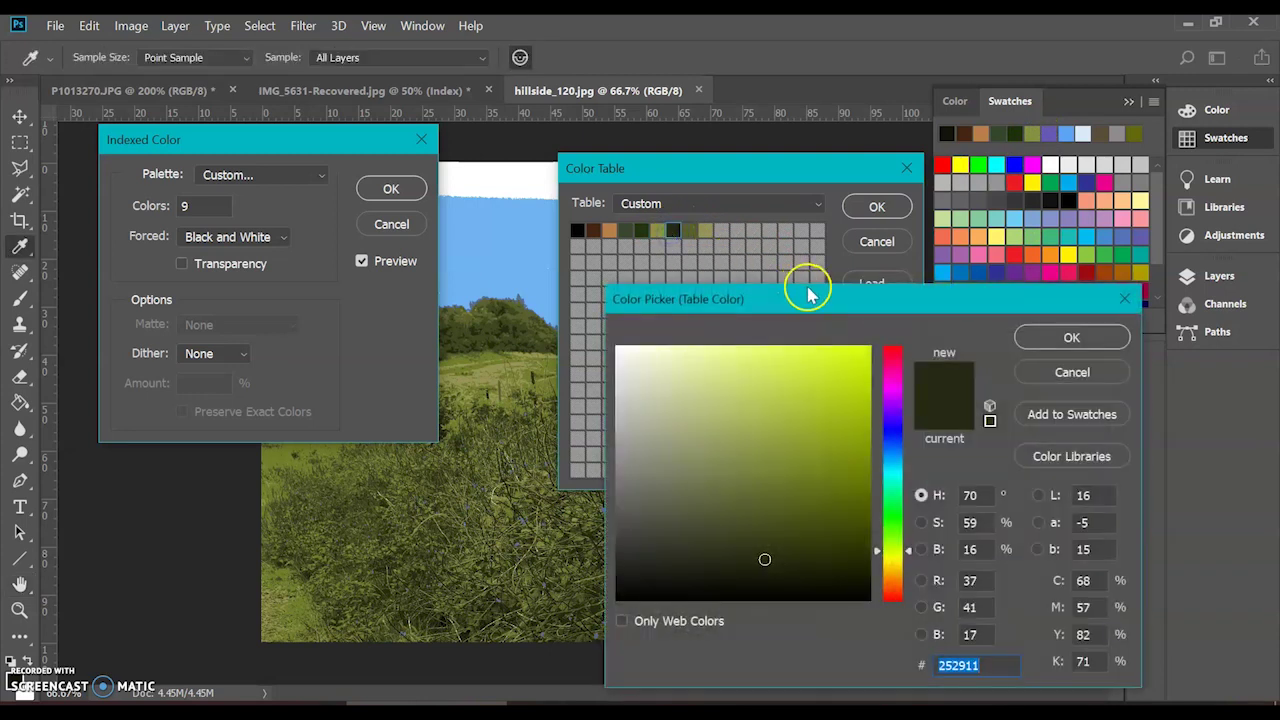
left_click(1060, 133)
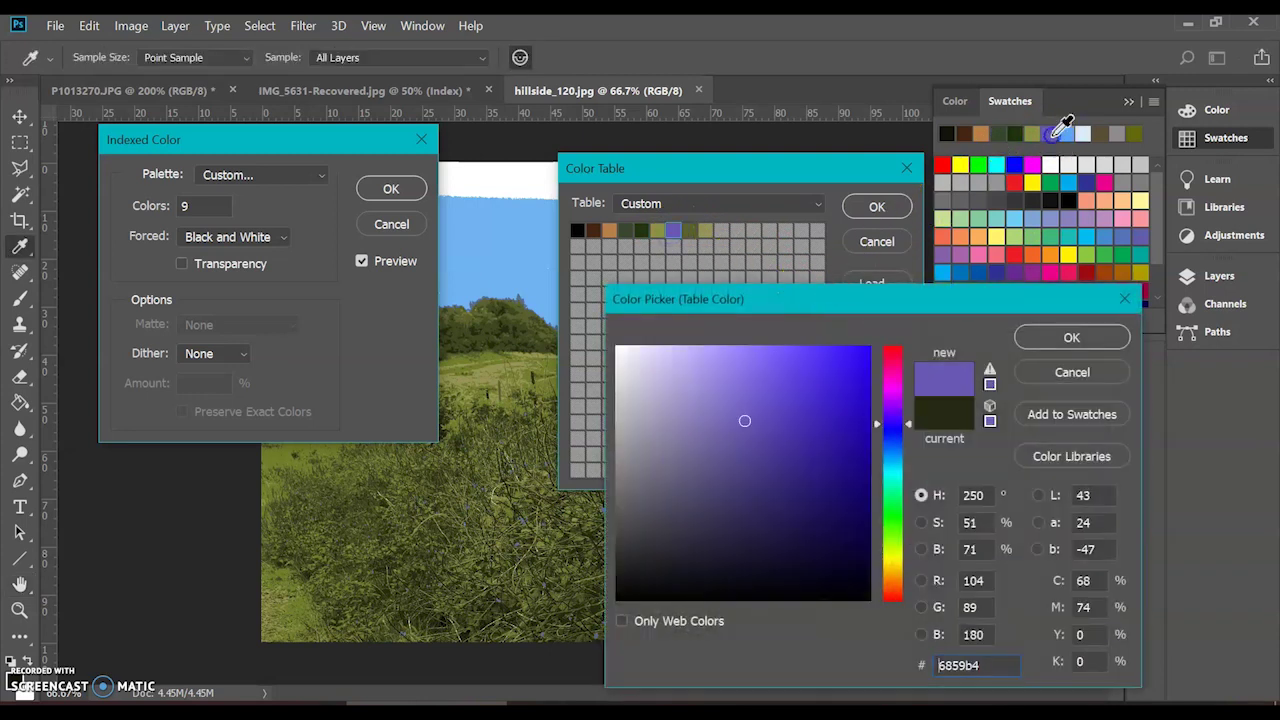
left_click(1040, 336)
Step: Replace the eighth and ninth table colours with the sampled ocean blue 5ea5f5 and pale sky d7ebf6, and apply the colour table
left_click(689, 230)
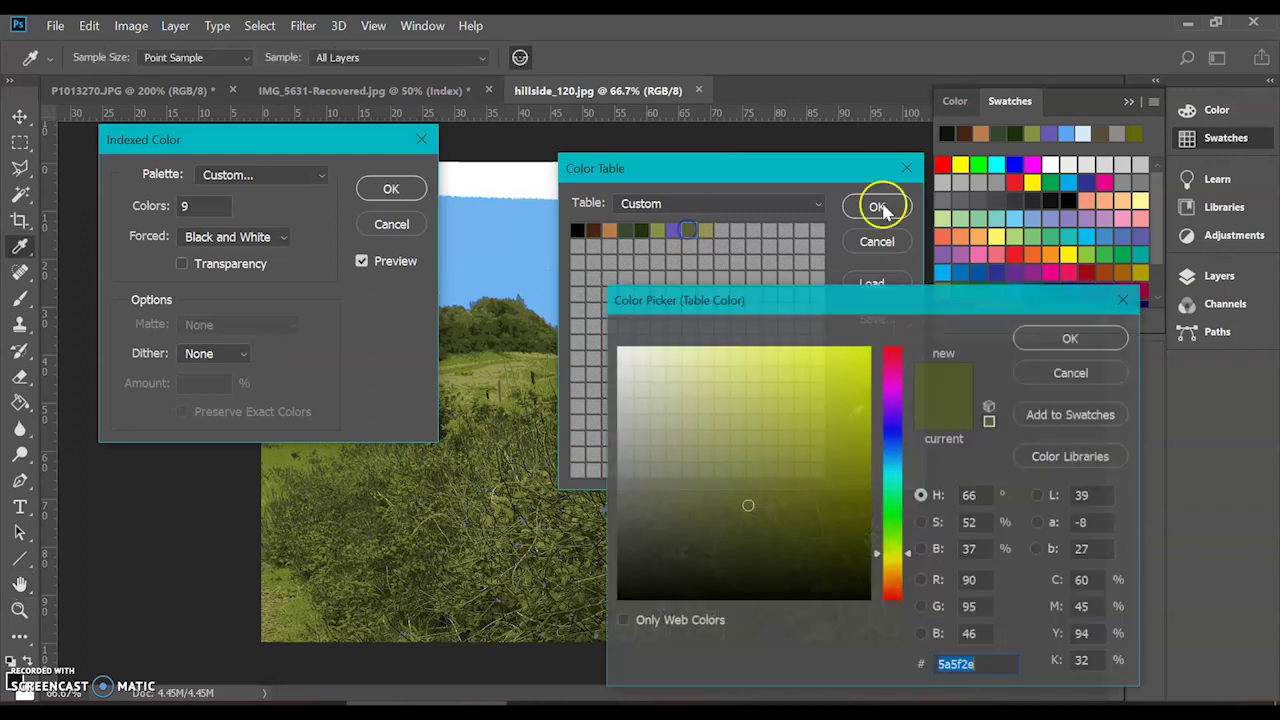
left_click(1068, 133)
left_click(1075, 336)
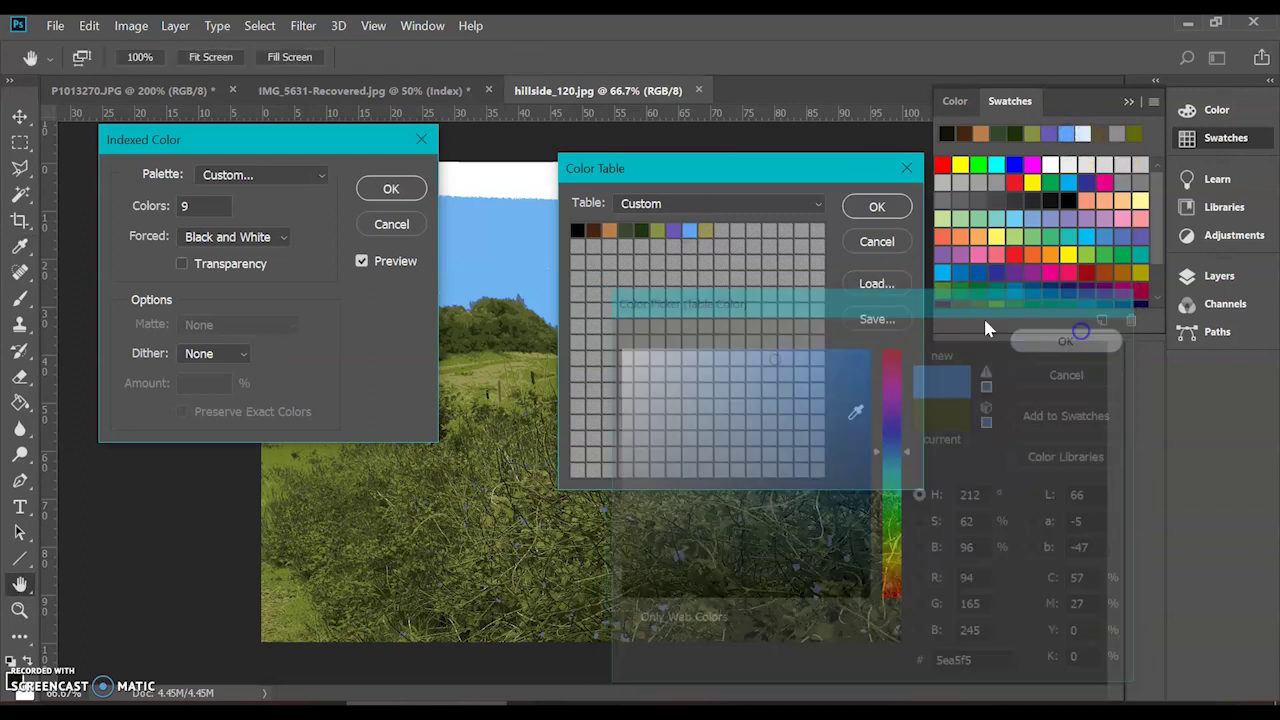
left_click(706, 231)
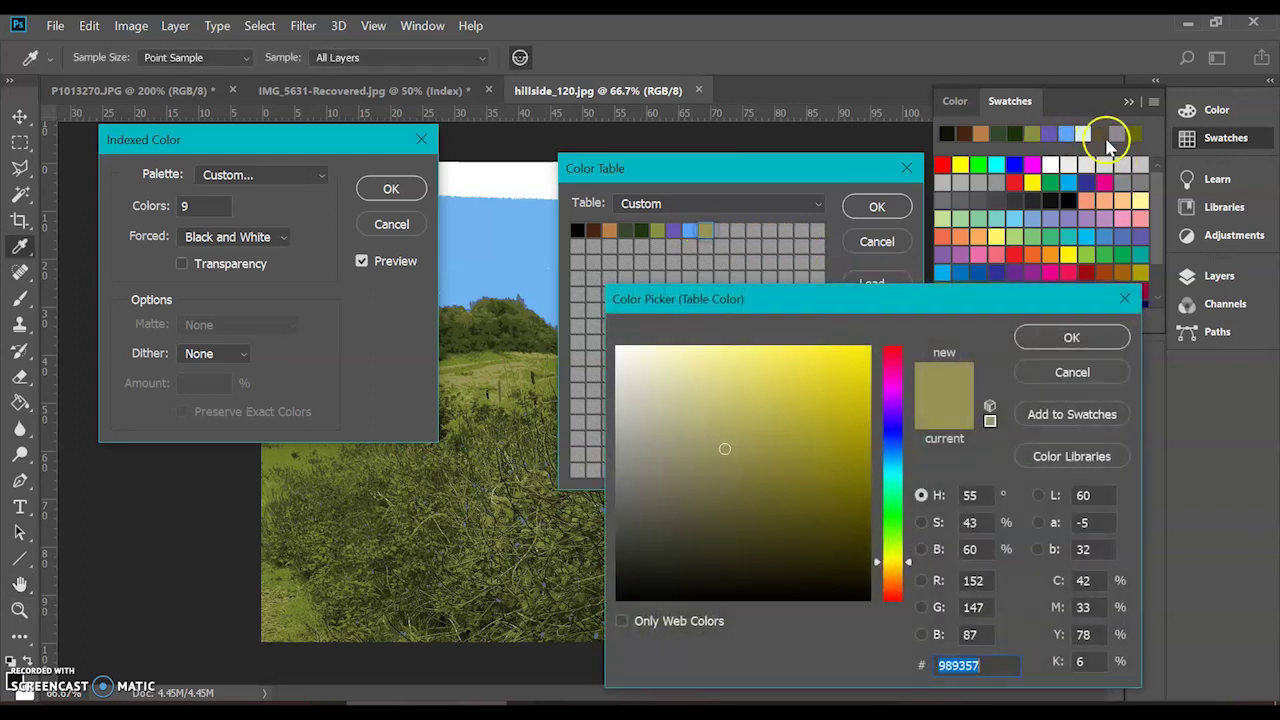
left_click(1084, 135)
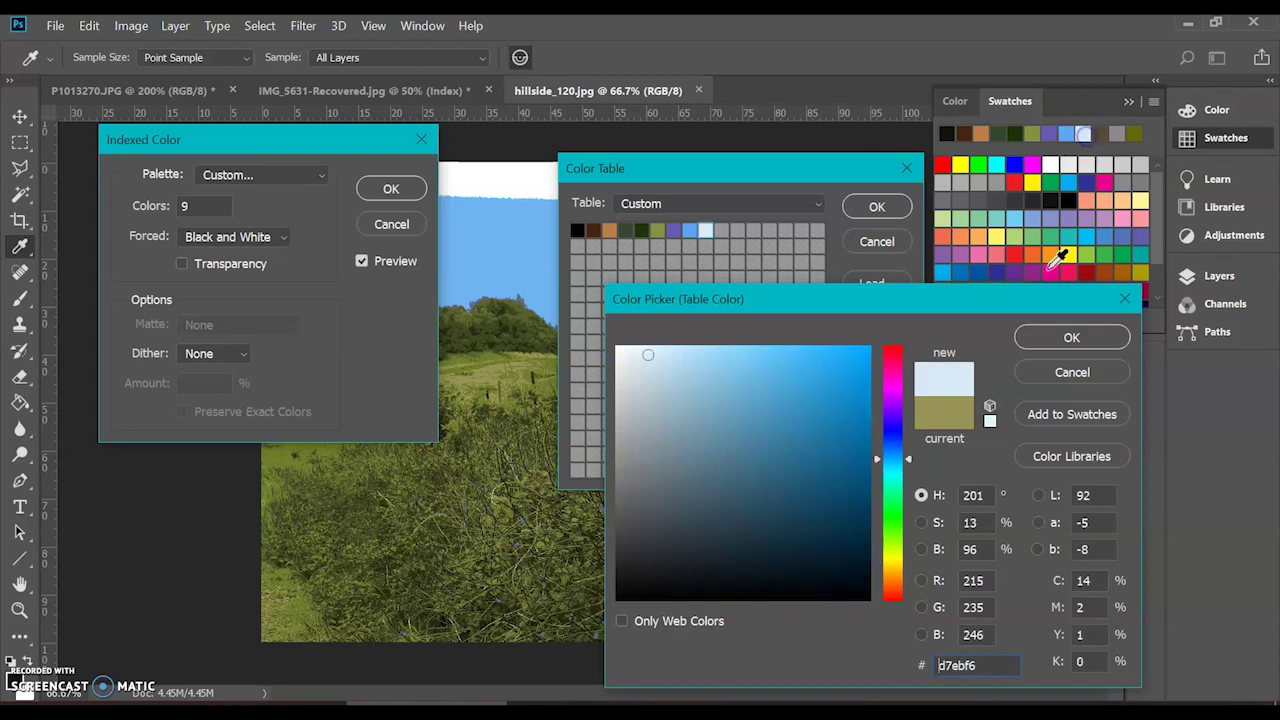
left_click(1067, 340)
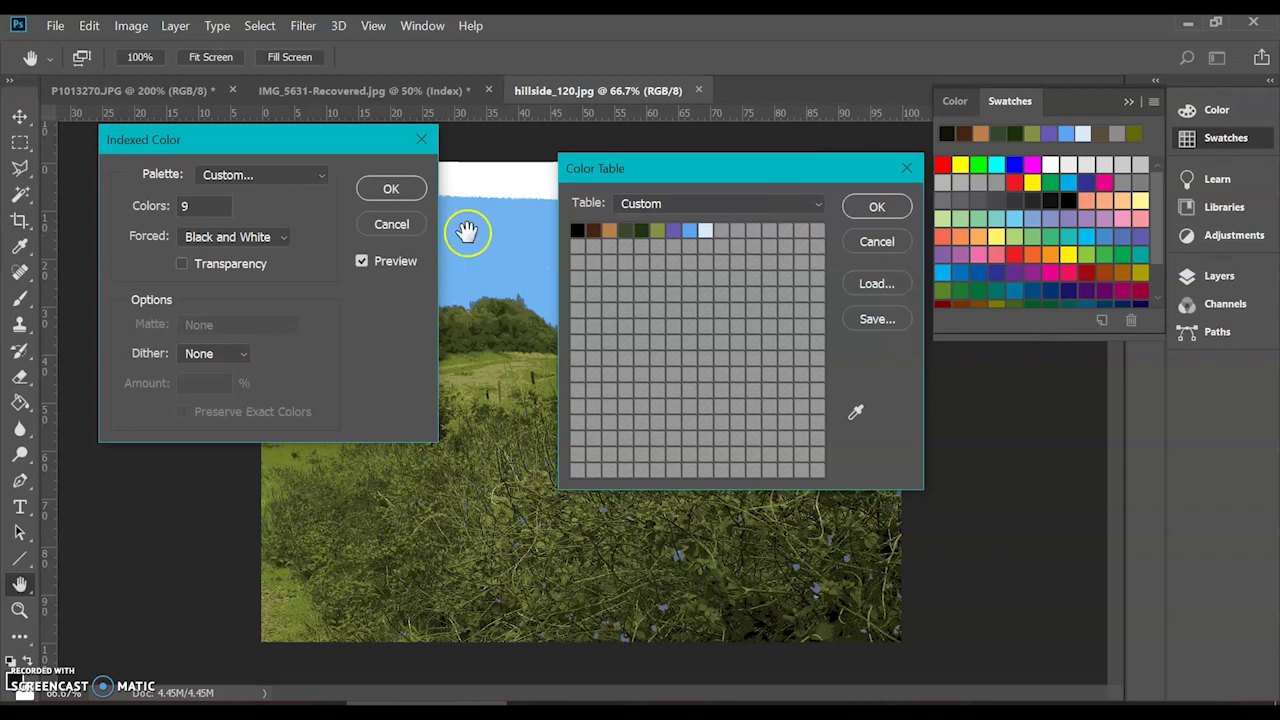
left_click(873, 207)
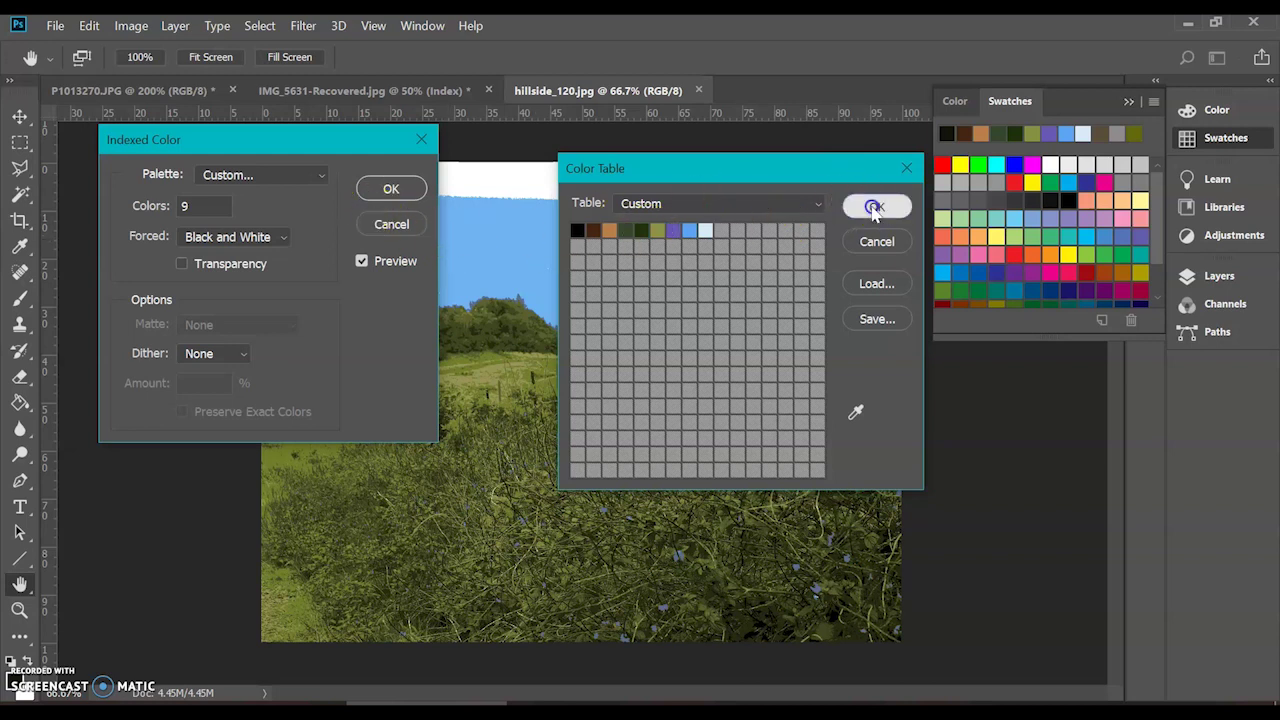
Step: Reopen the Custom palette's colour table, add white ffffff as the tenth colour and apply the table
left_click_drag(314, 134, 346, 212)
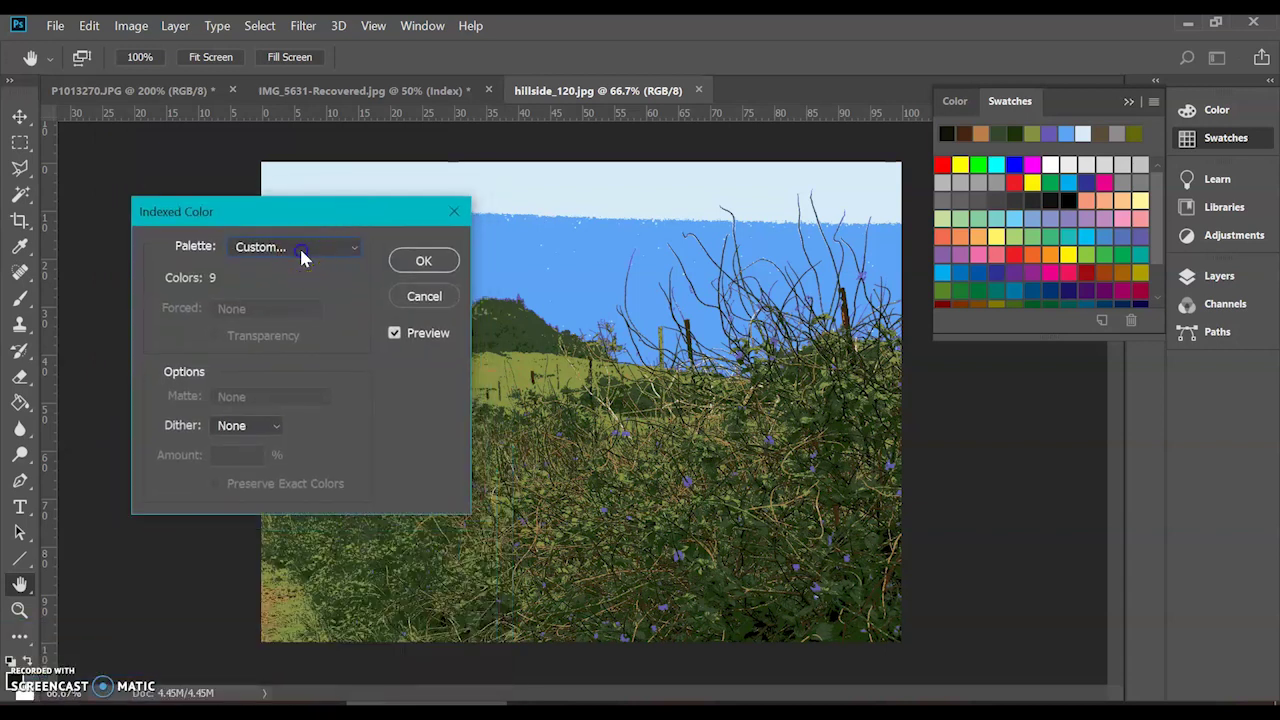
left_click(300, 247)
left_click(310, 512)
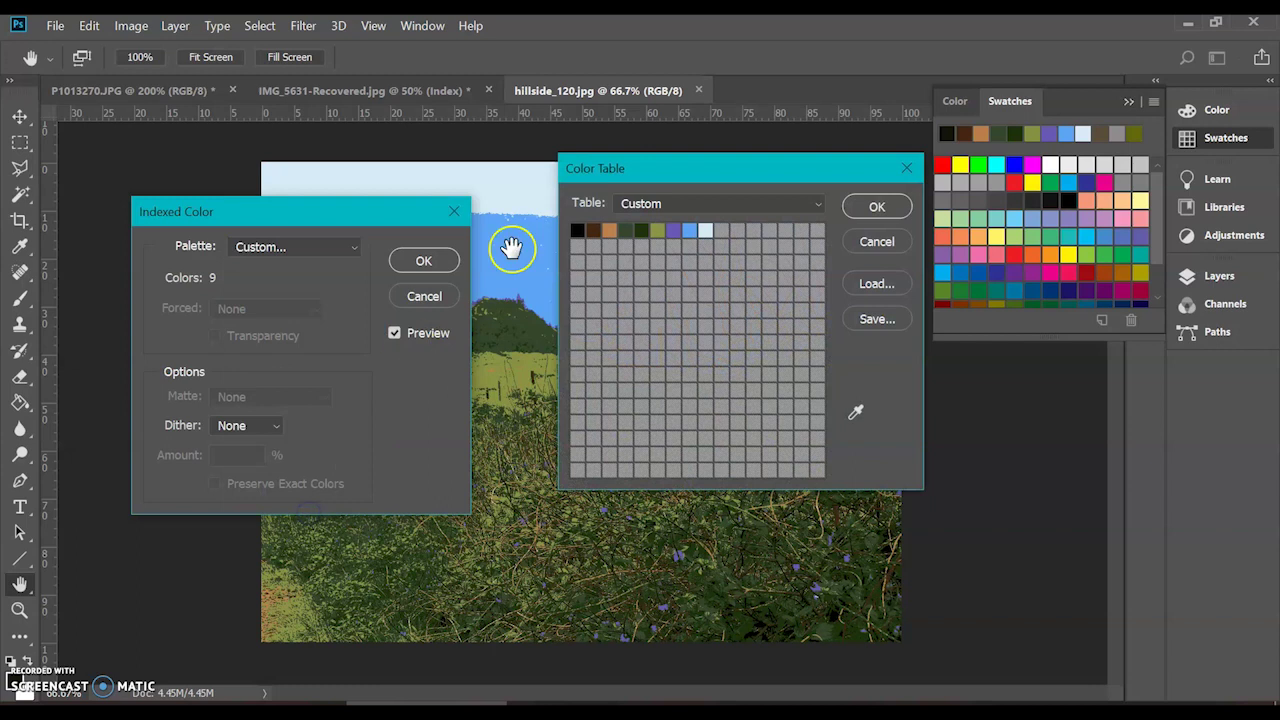
left_click_drag(632, 170, 973, 222)
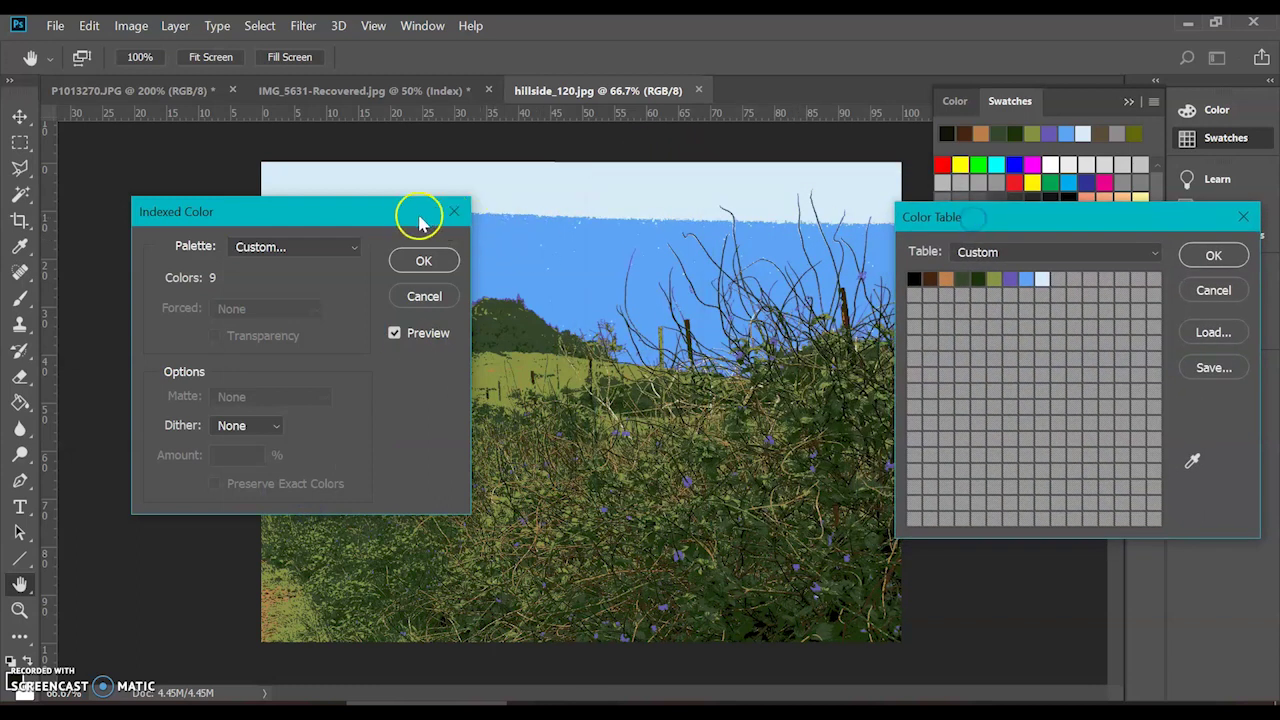
left_click(1065, 283)
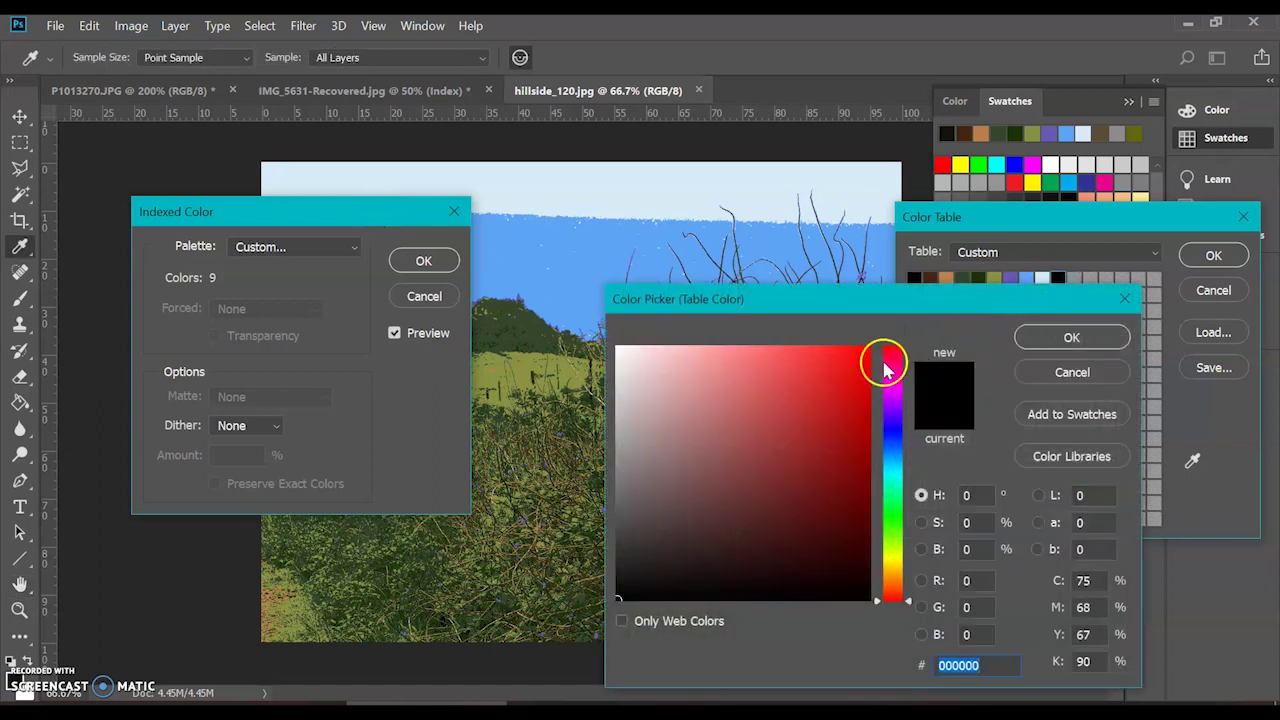
left_click(1074, 371)
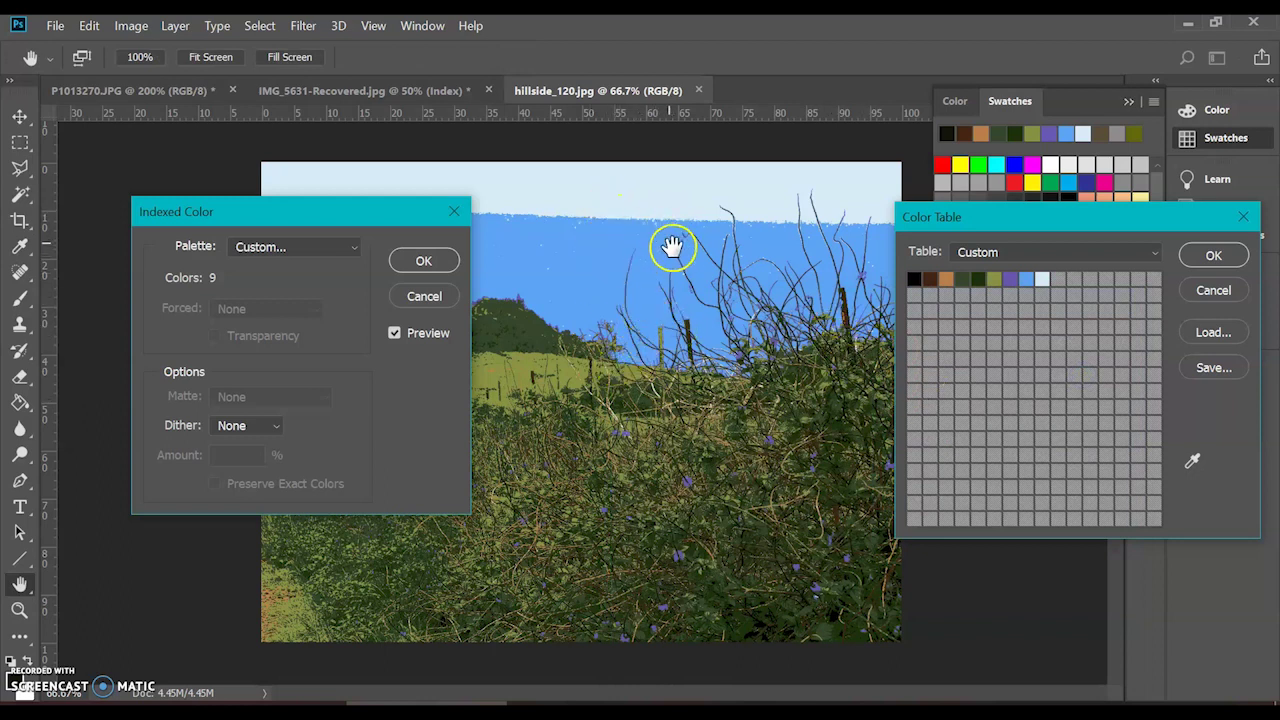
left_click(1062, 285)
mouse_move(775, 385)
left_mouse_down()
mouse_move(640, 357)
mouse_move(571, 309)
left_mouse_up()
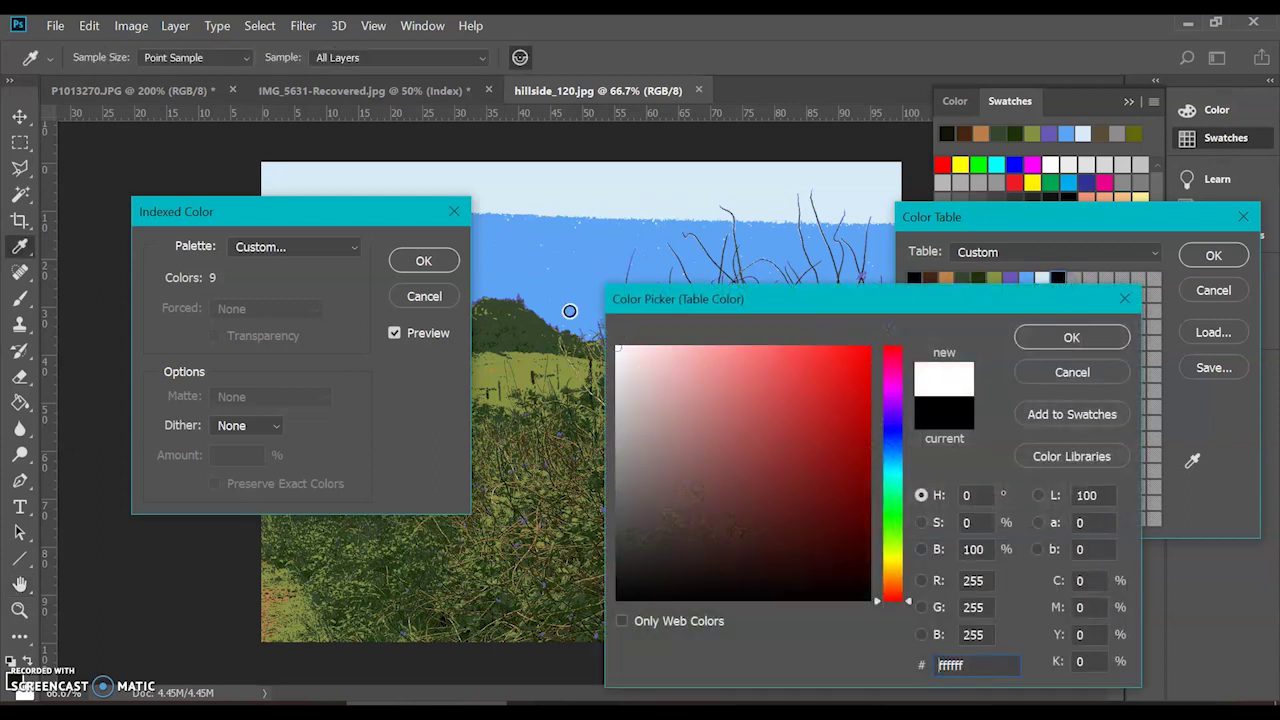
left_click(1071, 338)
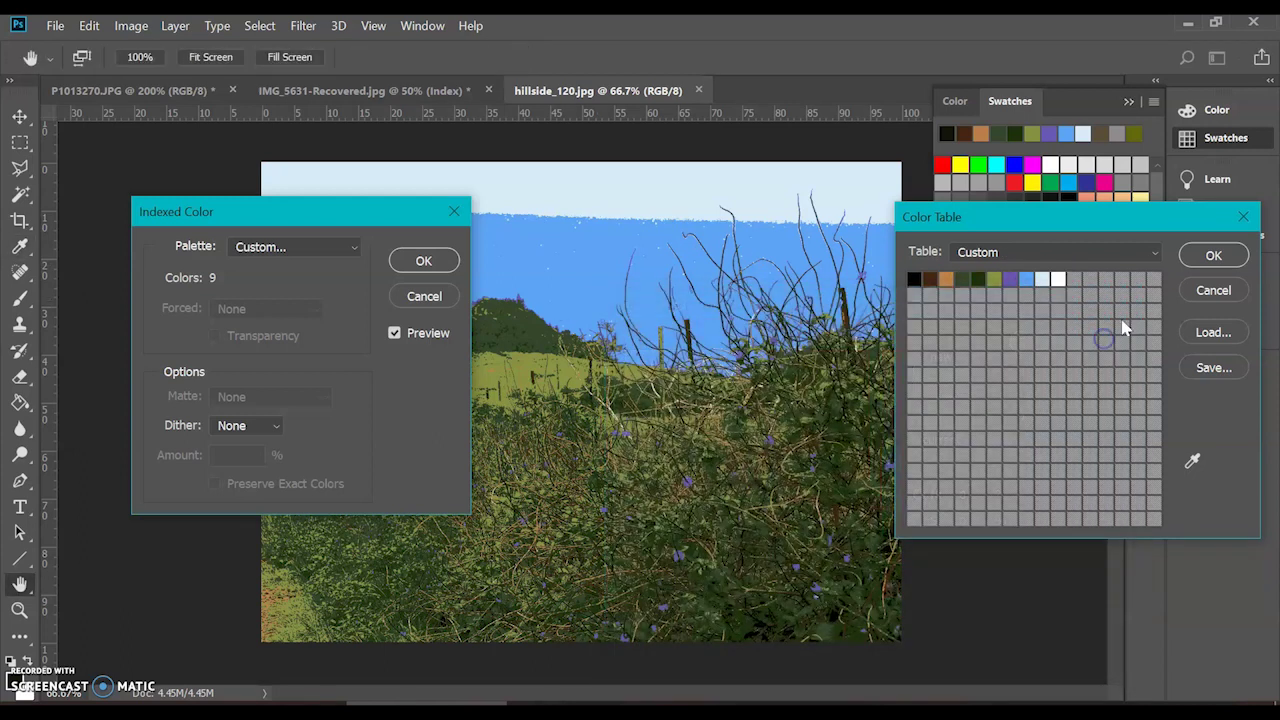
left_click(1206, 254)
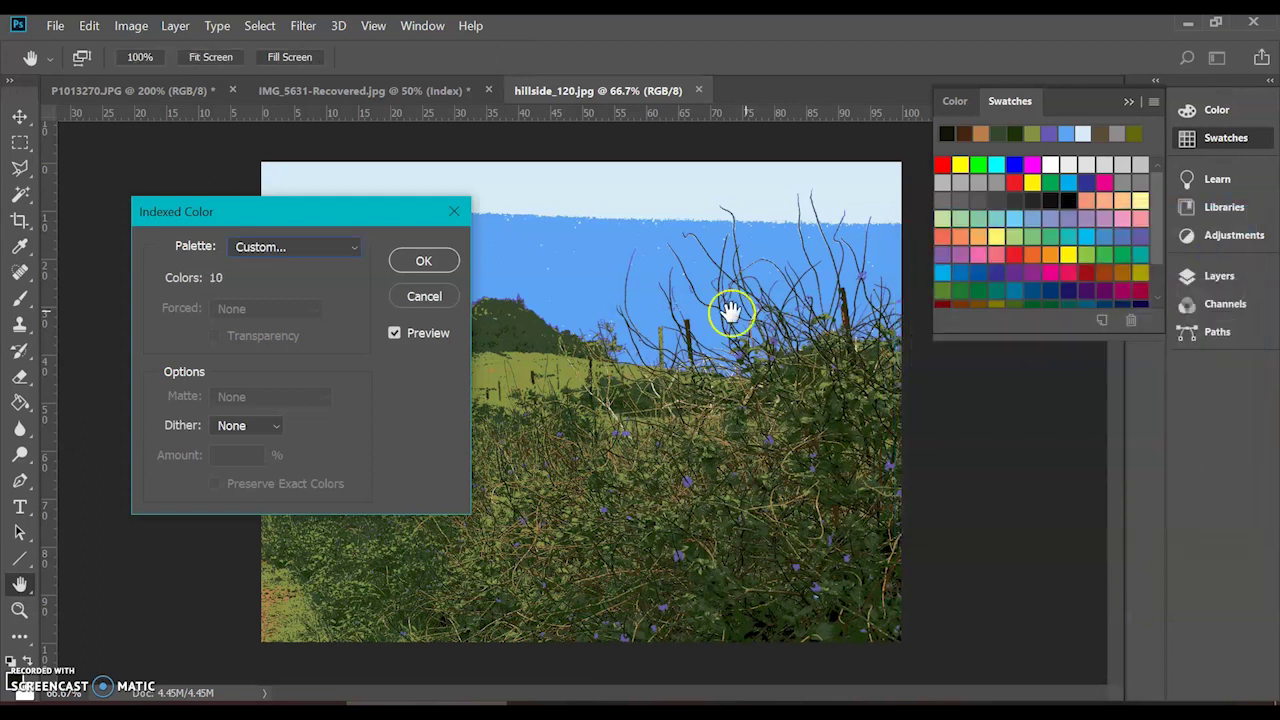
Step: Apply the ten-colour Indexed Color conversion to the photo, and undo it after checking the sky and horizon closely
left_click(424, 261)
key("i")
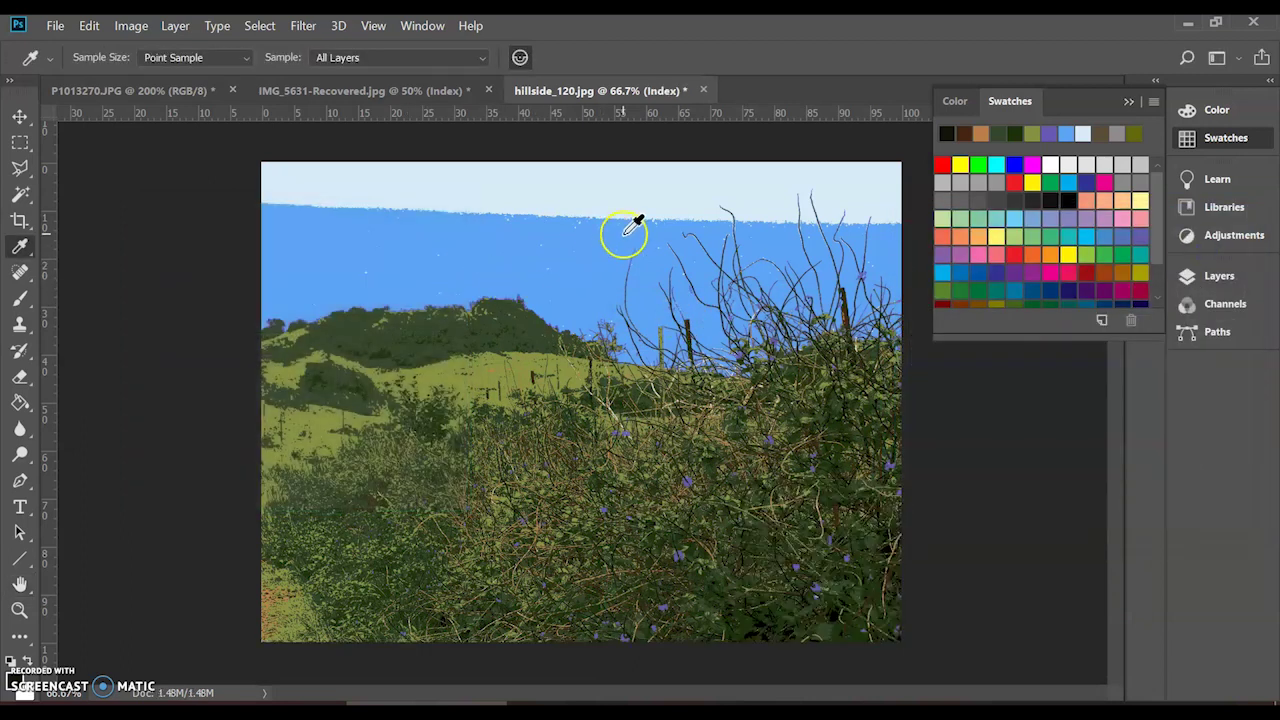
key("ctrl+plus")
key("ctrl+plus")
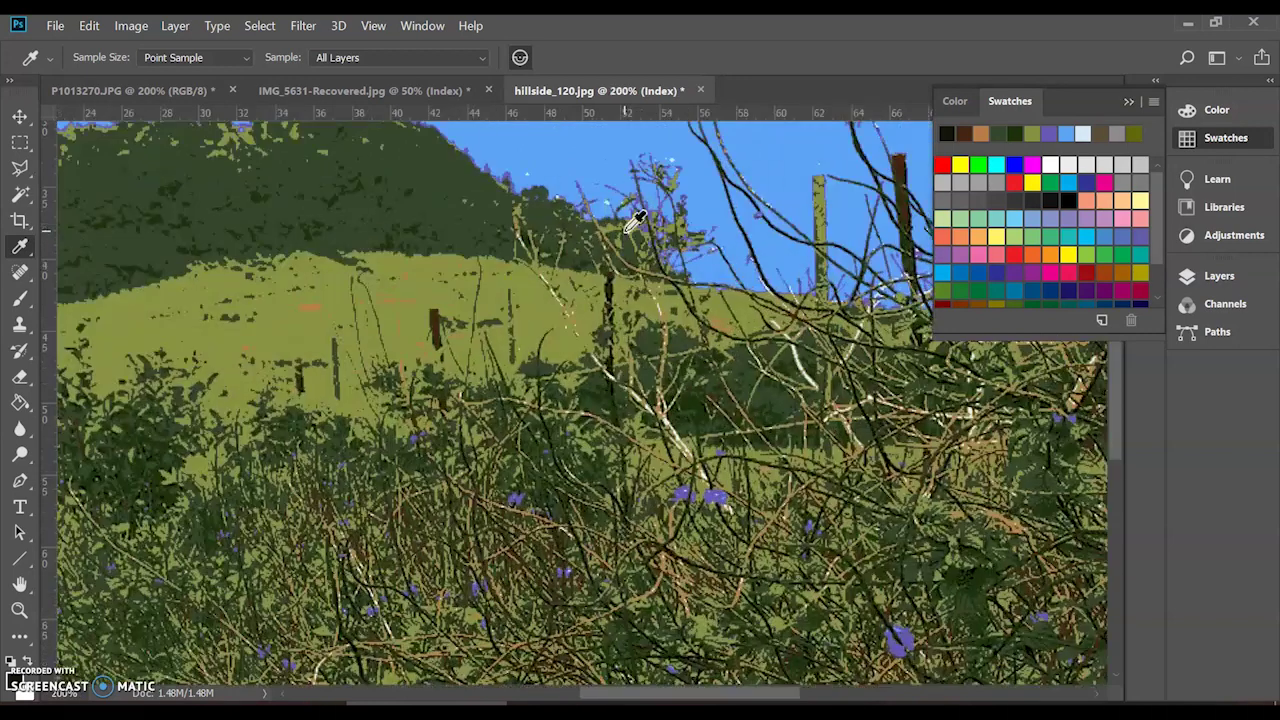
scroll(634, 230, "up", 8)
left_click(640, 230)
key("ctrl+z")
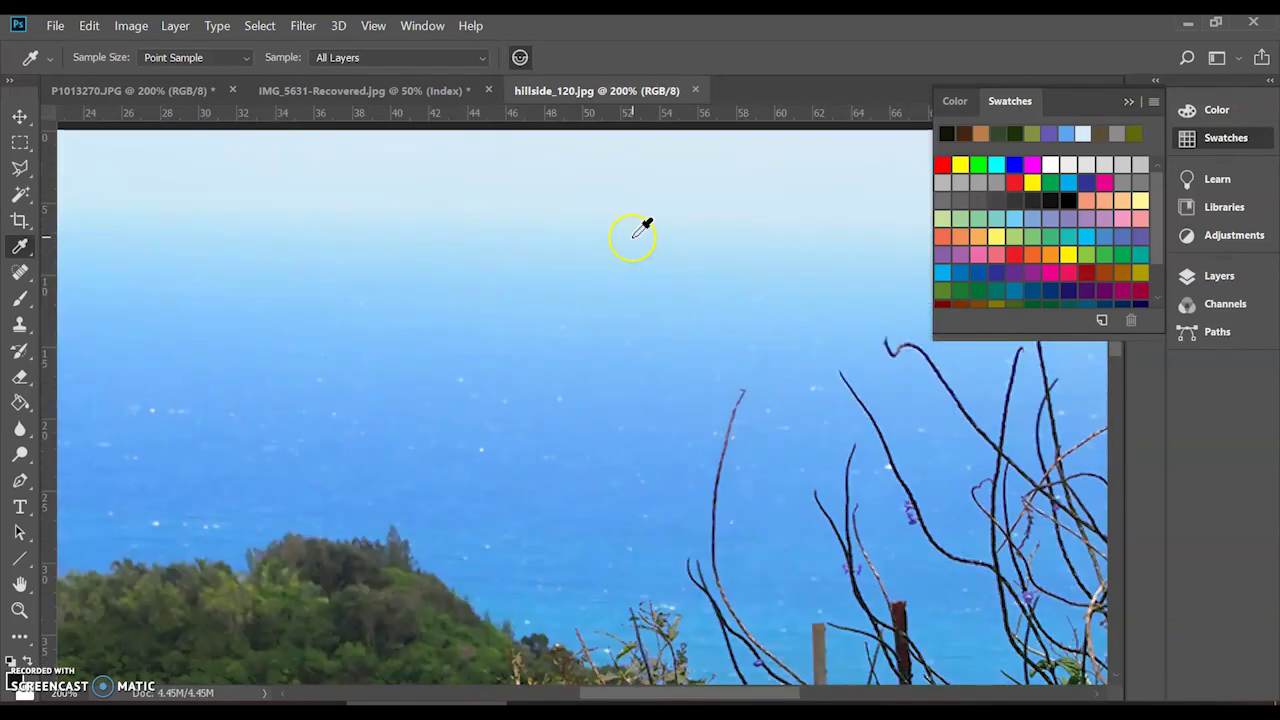
Step: Start the Indexed Color conversion of the photo again and open the colour table of its Custom palette
scroll(632, 293, "up", 3)
scroll(632, 293, "down", 2)
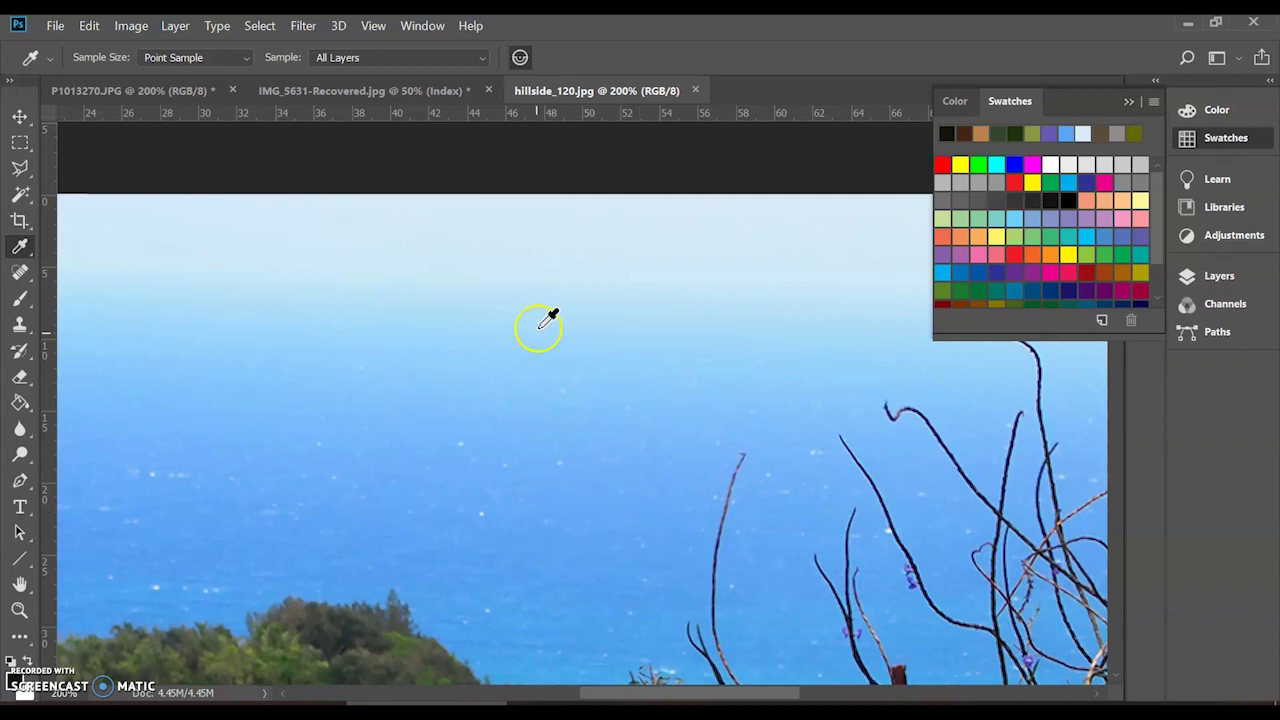
left_click(130, 27)
left_click(172, 27)
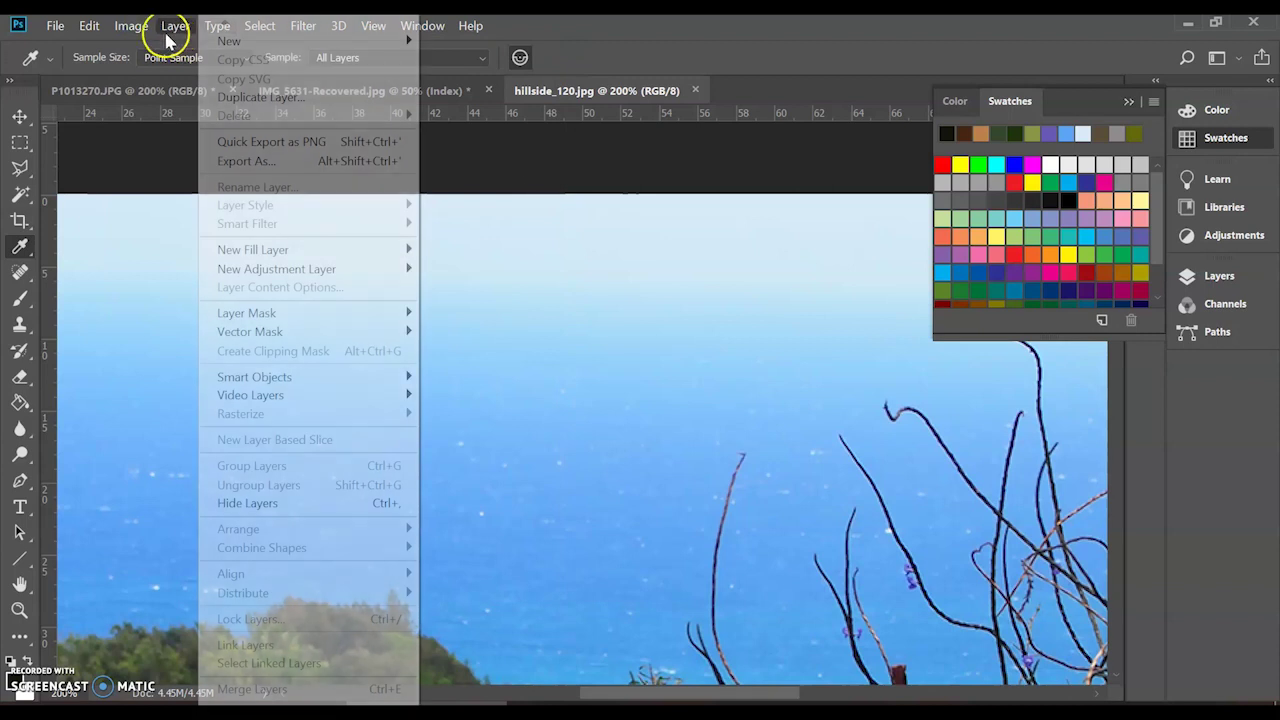
left_click(131, 26)
left_click(131, 26)
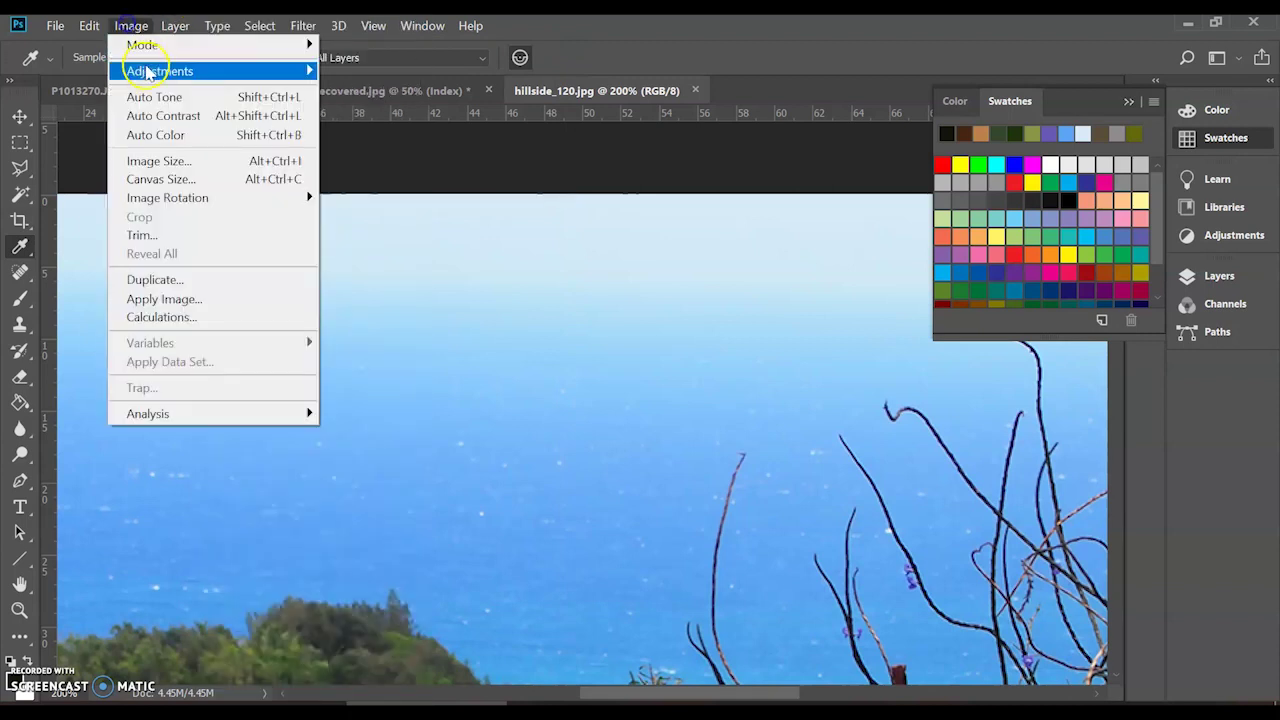
mouse_move(143, 44)
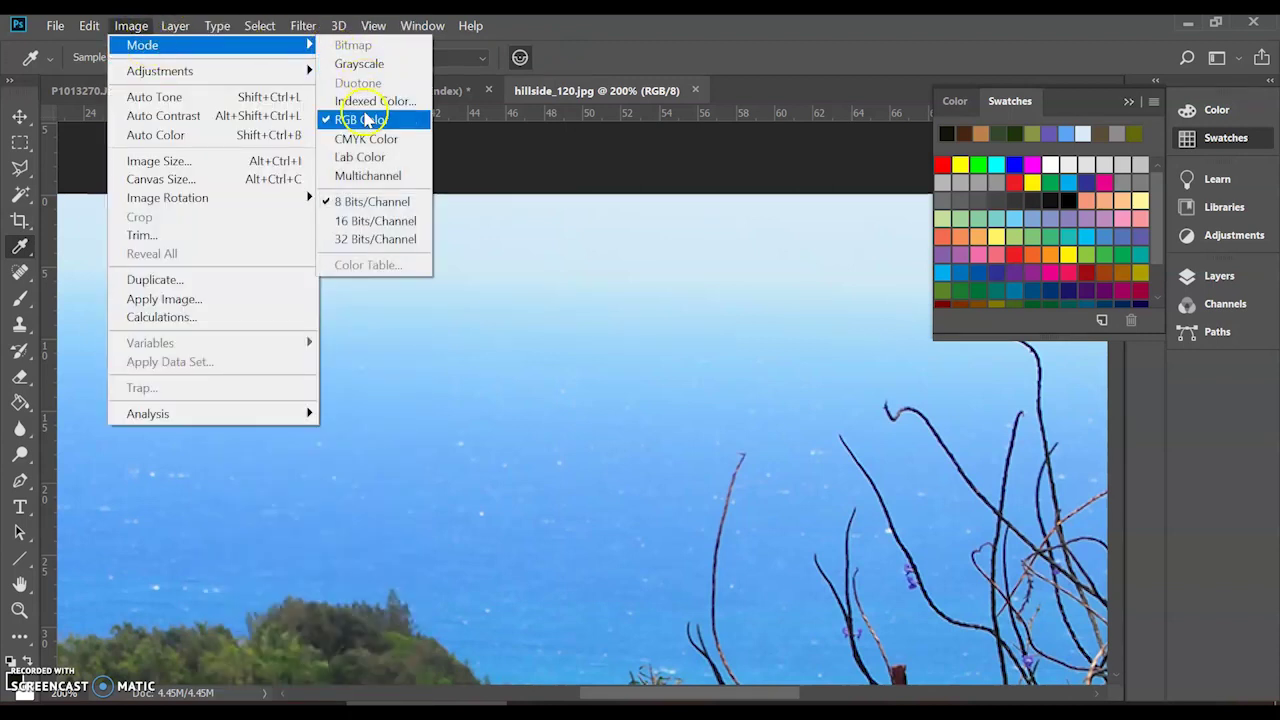
left_click(372, 101)
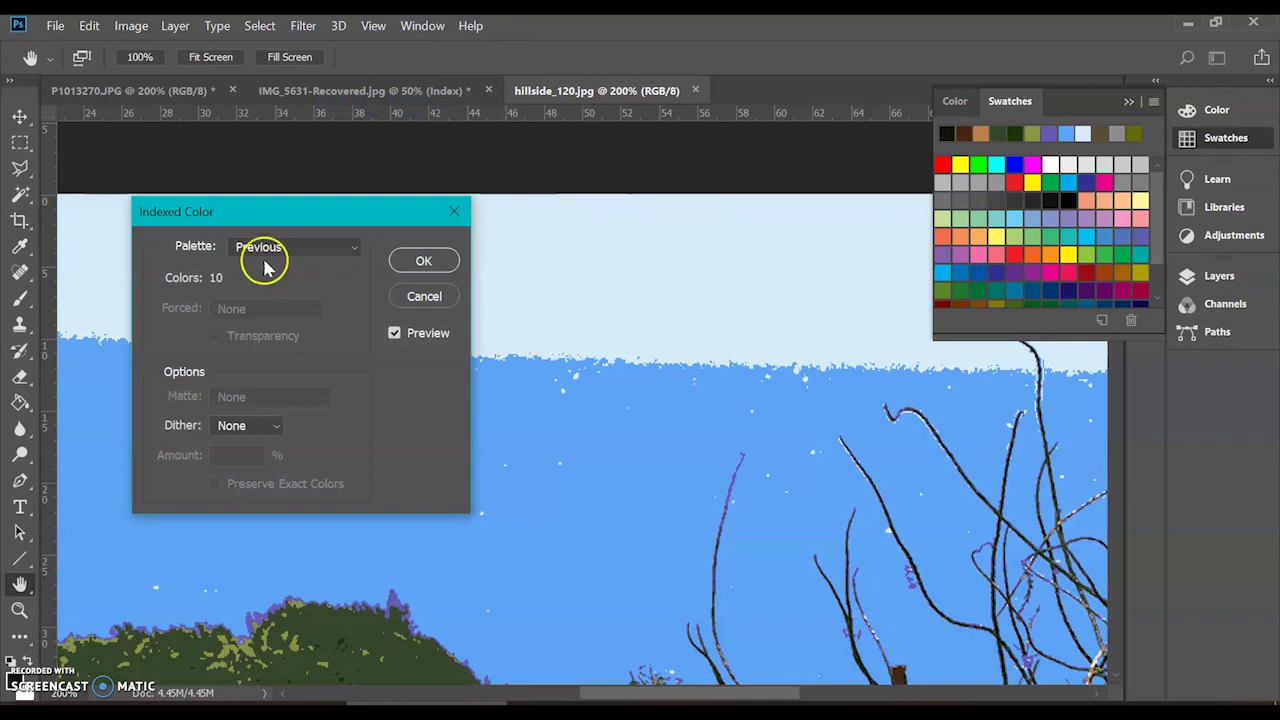
left_click(294, 250)
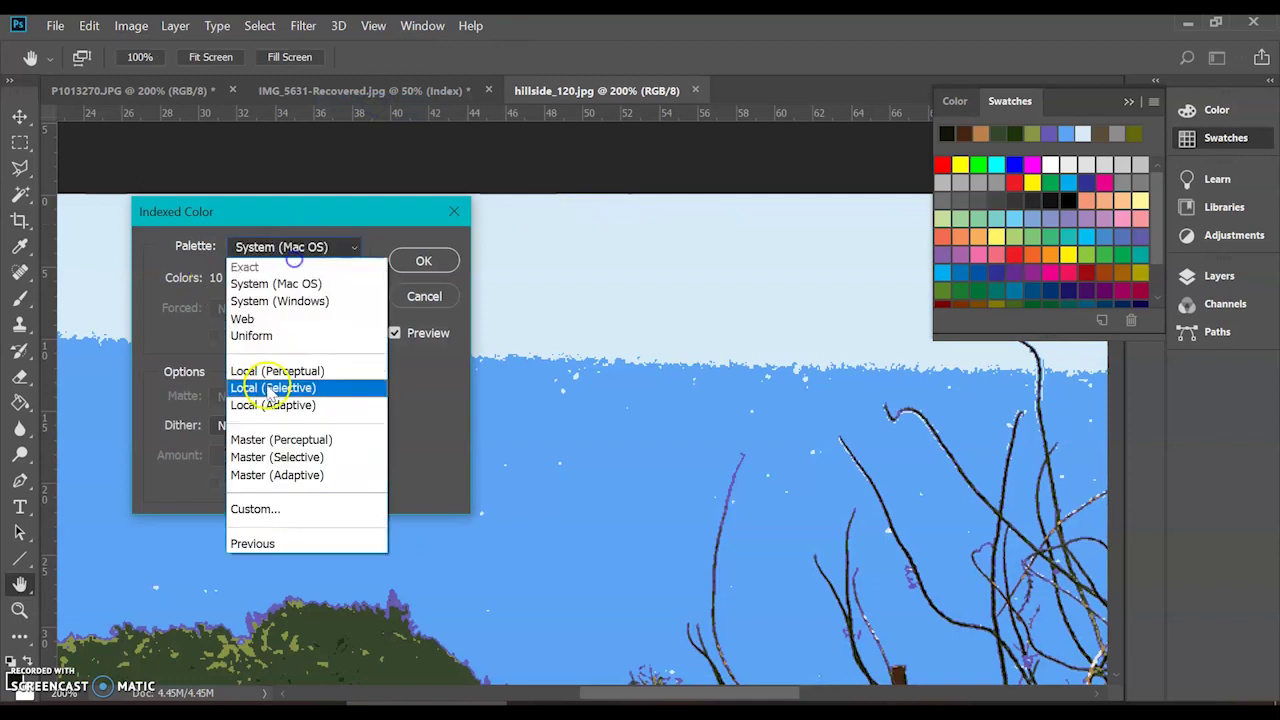
left_click(252, 509)
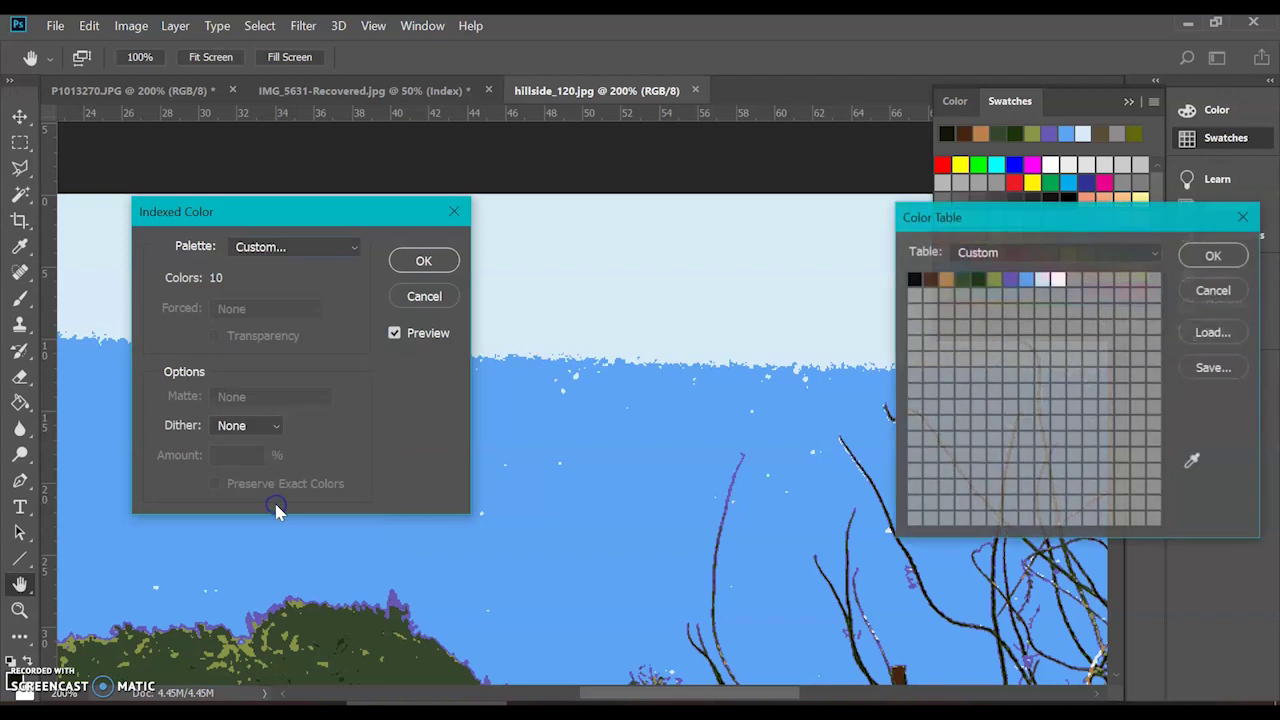
Step: Replace the ninth table colour with light blue a0cce4 and apply the table to preview the whole photo
left_click(1046, 284)
mouse_move(674, 378)
left_mouse_down()
mouse_move(678, 396)
mouse_move(673, 378)
left_mouse_up()
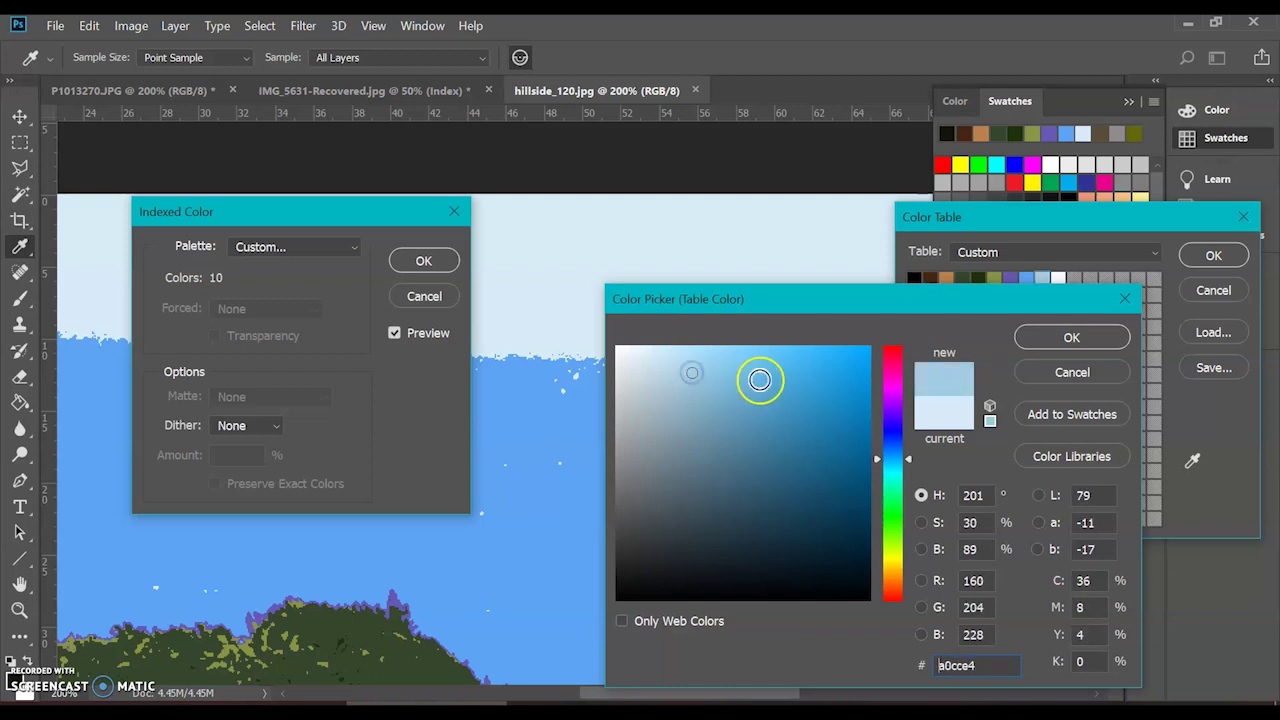
left_click(1060, 341)
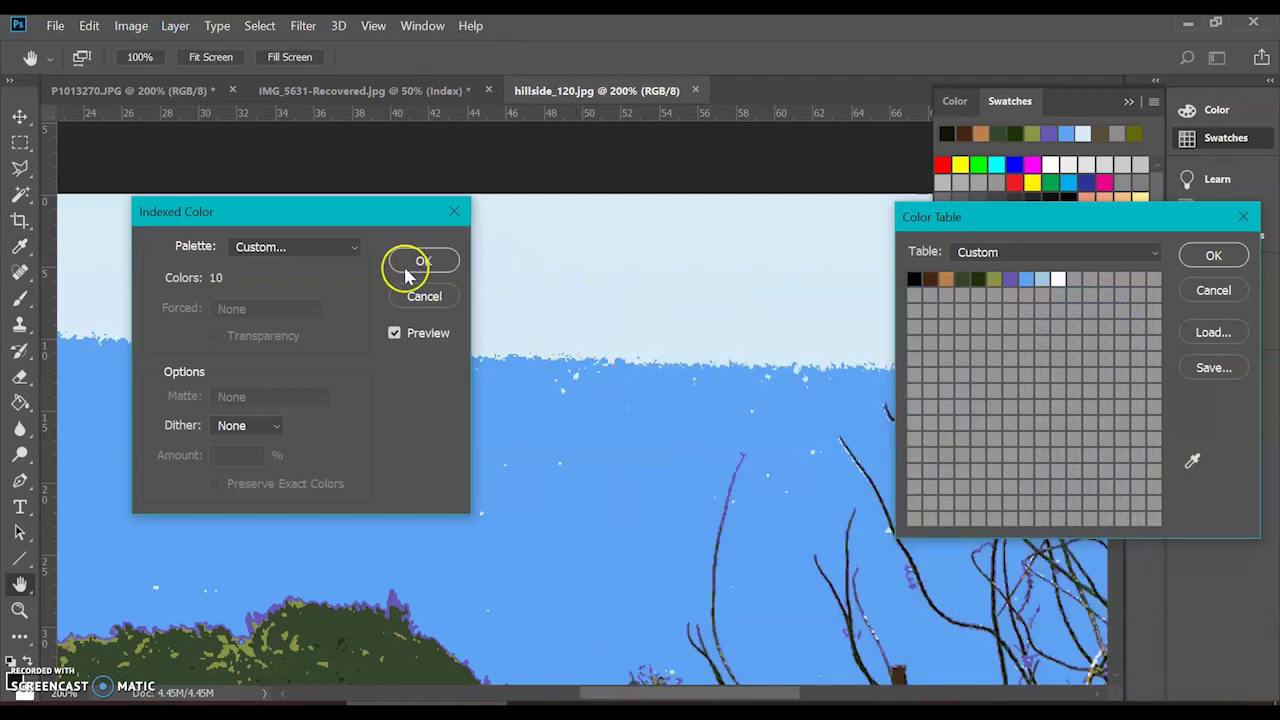
left_click(1213, 255)
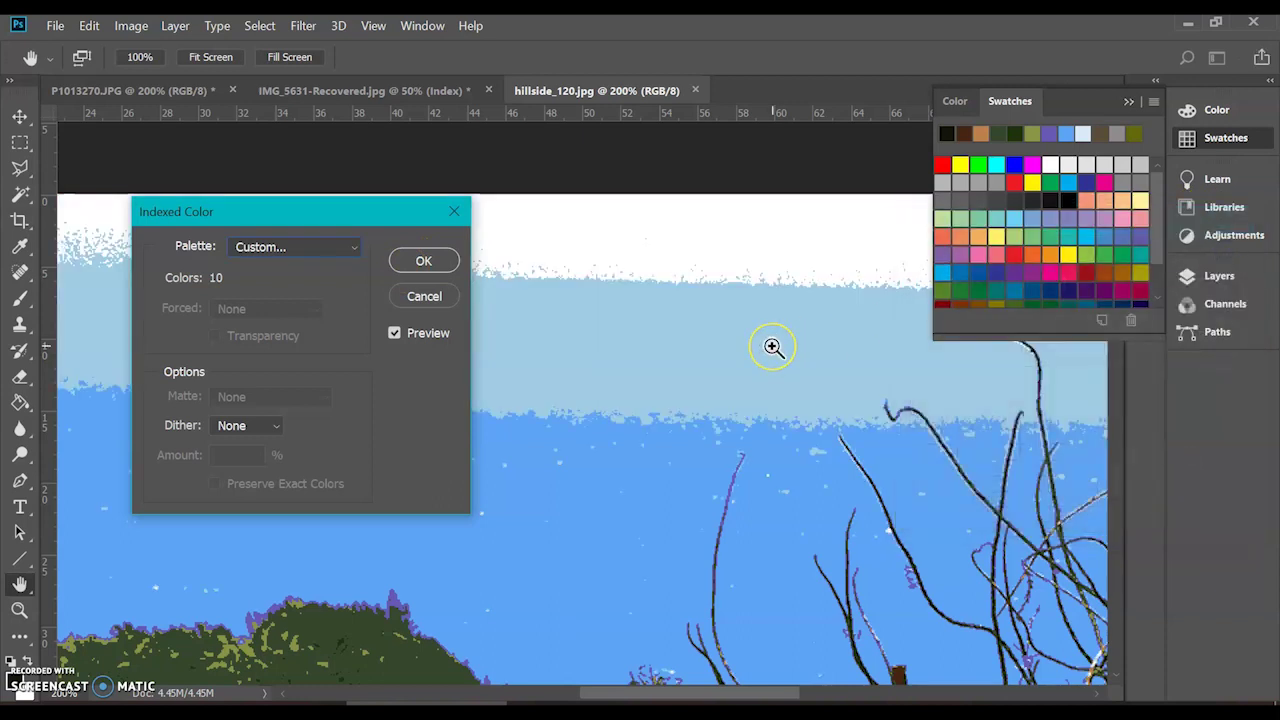
key("ctrl+minus")
key("ctrl+minus")
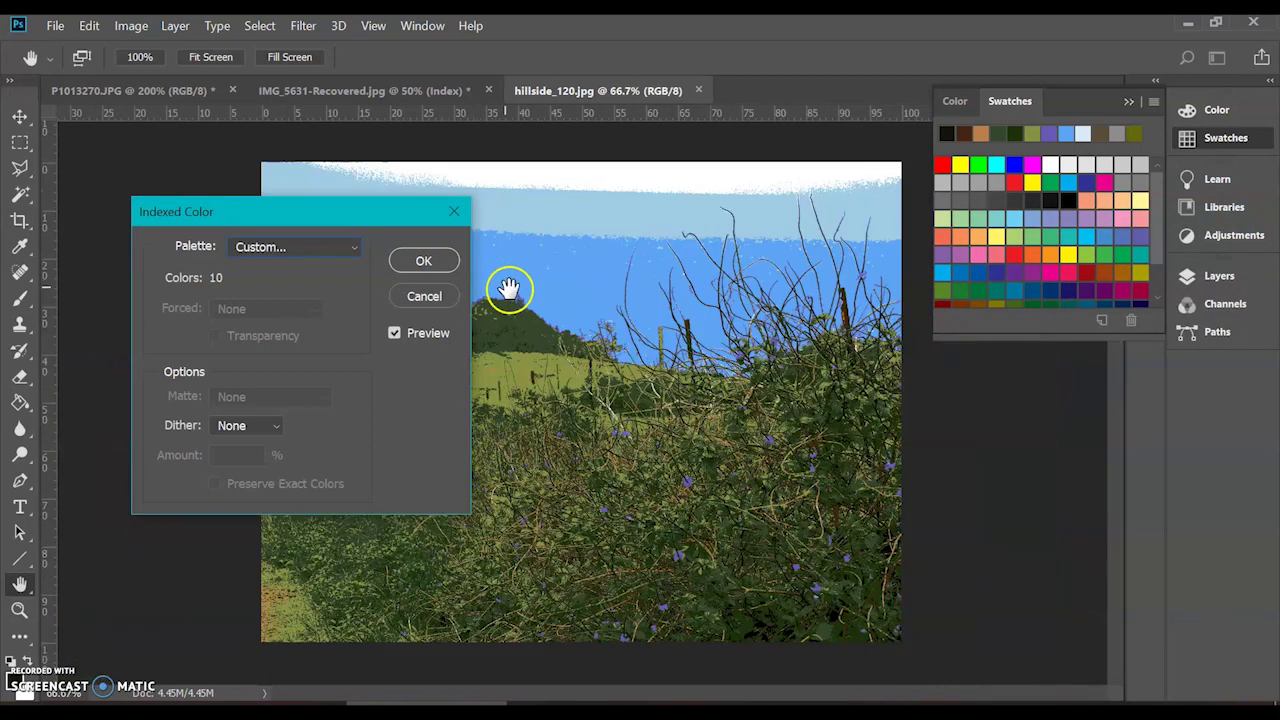
Step: Replace the ninth colour of the custom table with white ffffff and apply the Indexed Color conversion
left_click_drag(350, 222, 1043, 280)
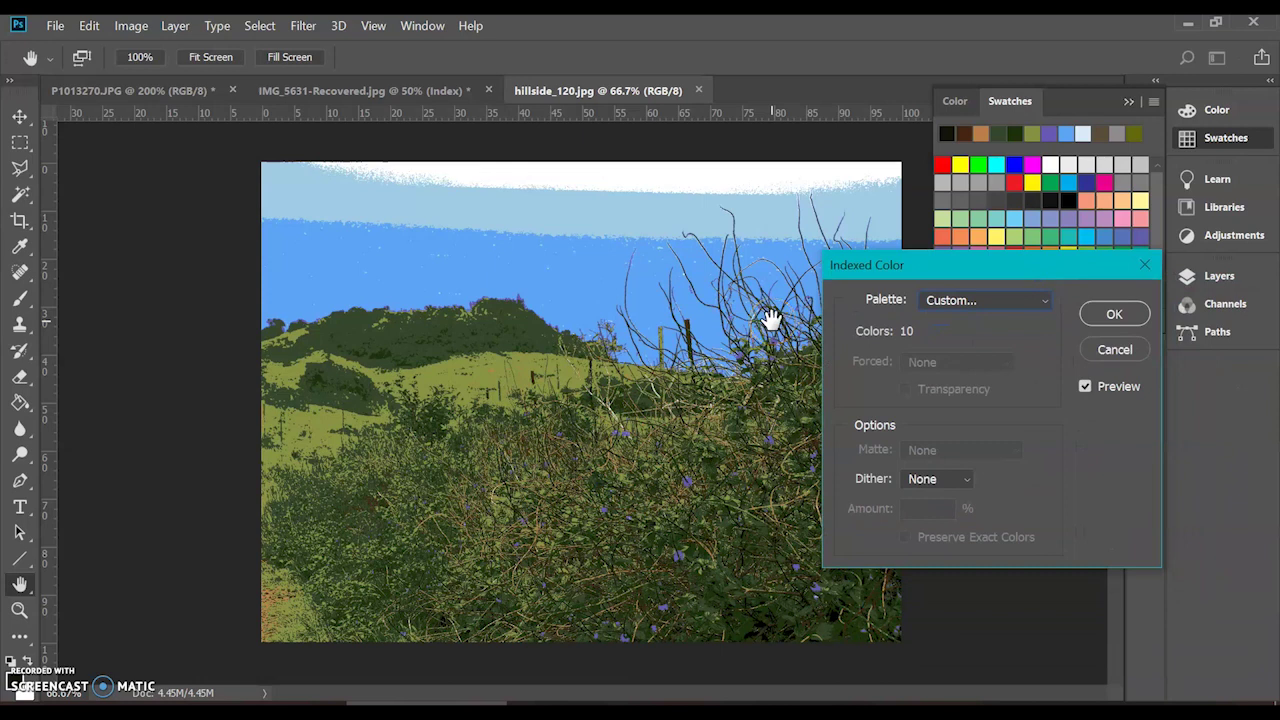
left_click_drag(771, 318, 751, 271)
mouse_move(752, 414)
left_mouse_down()
mouse_move(689, 391)
mouse_move(826, 343)
mouse_move(980, 340)
mouse_move(988, 305)
left_mouse_up()
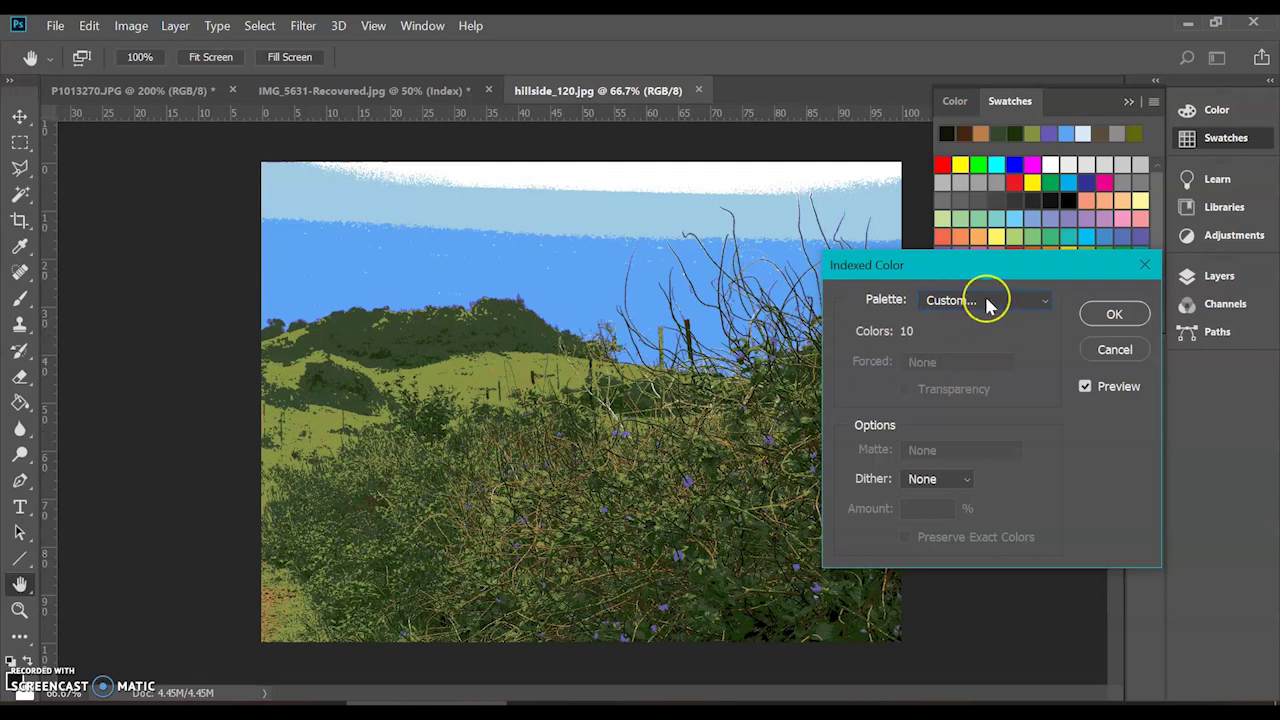
left_click(988, 305)
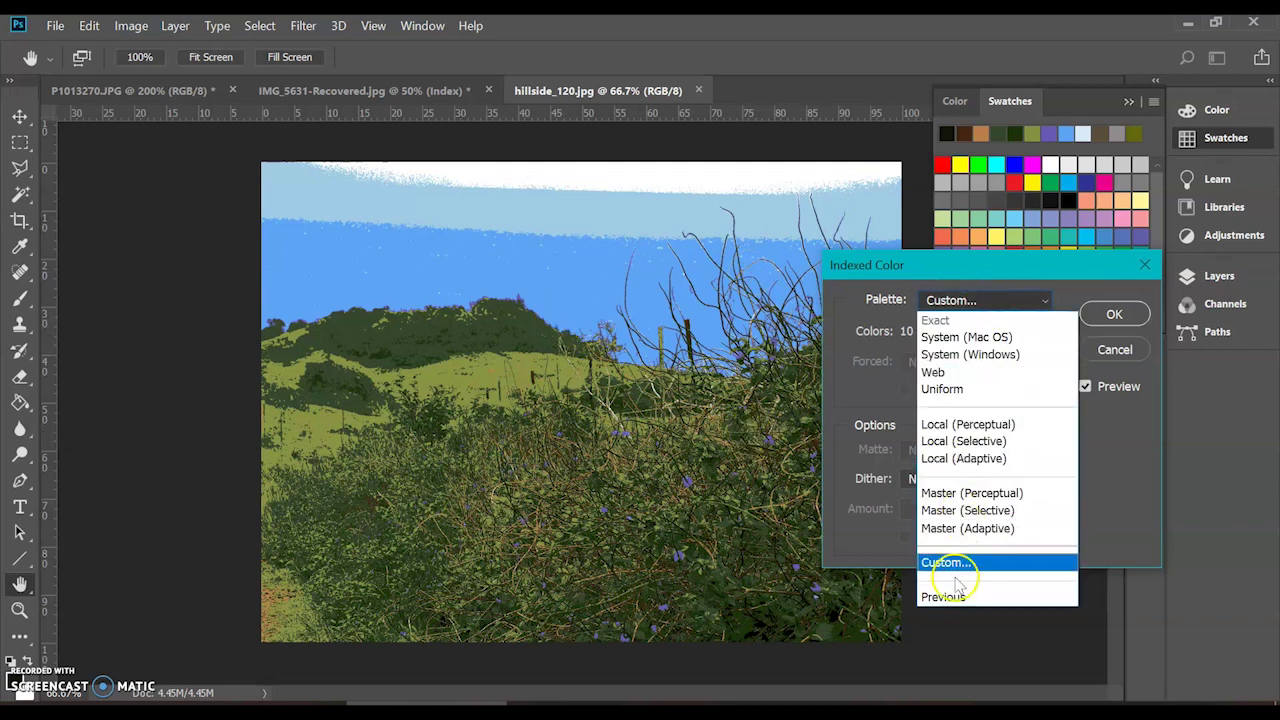
left_click(955, 566)
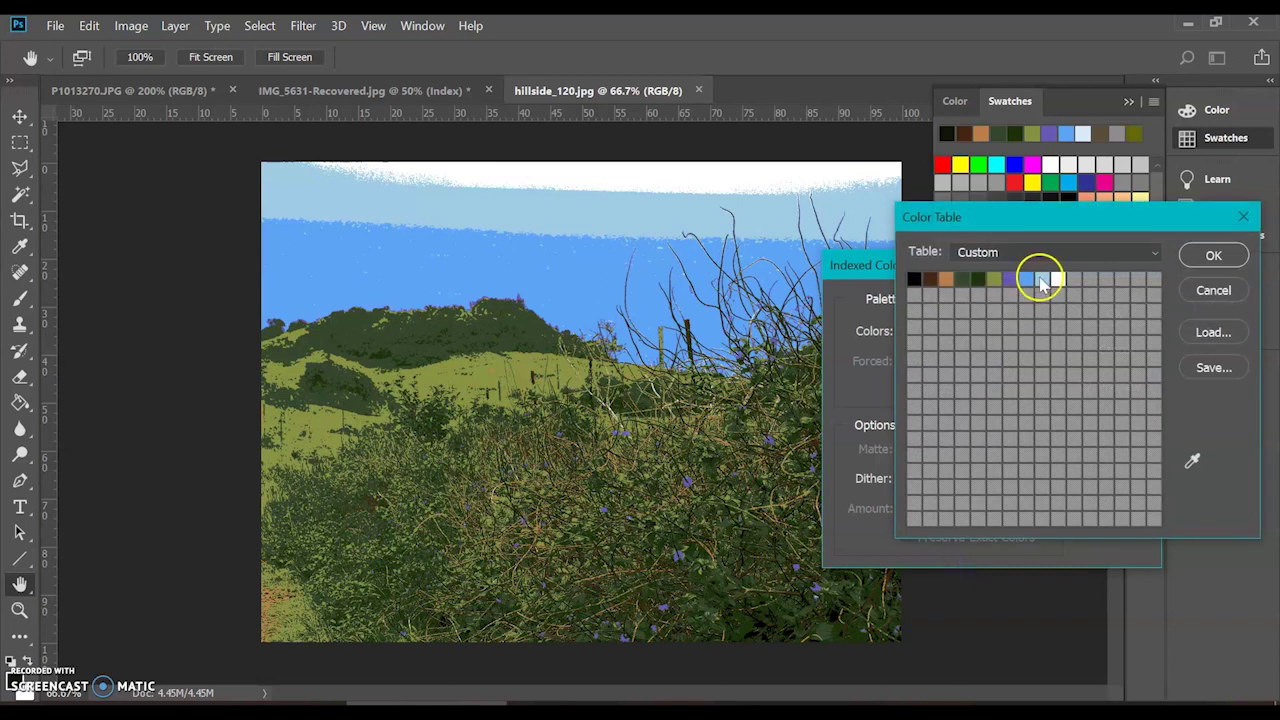
left_click(1042, 280)
left_click_drag(669, 376, 586, 334)
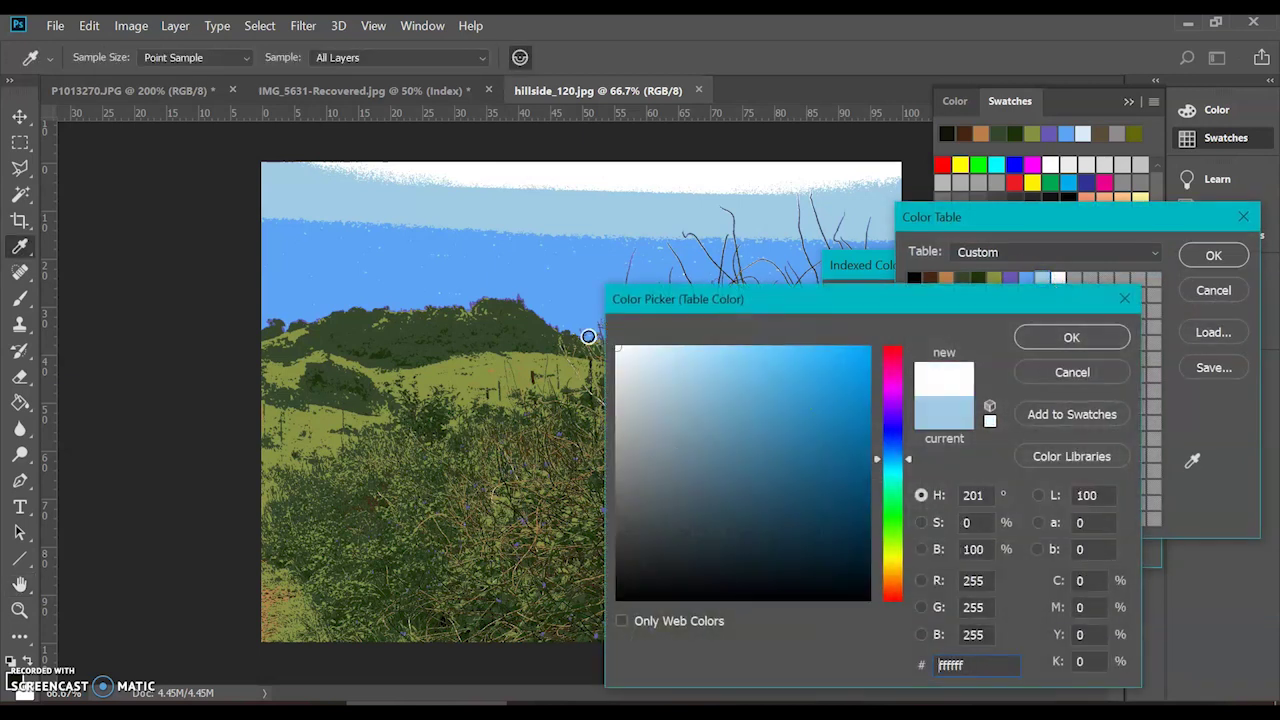
left_click(1062, 342)
left_click(1208, 258)
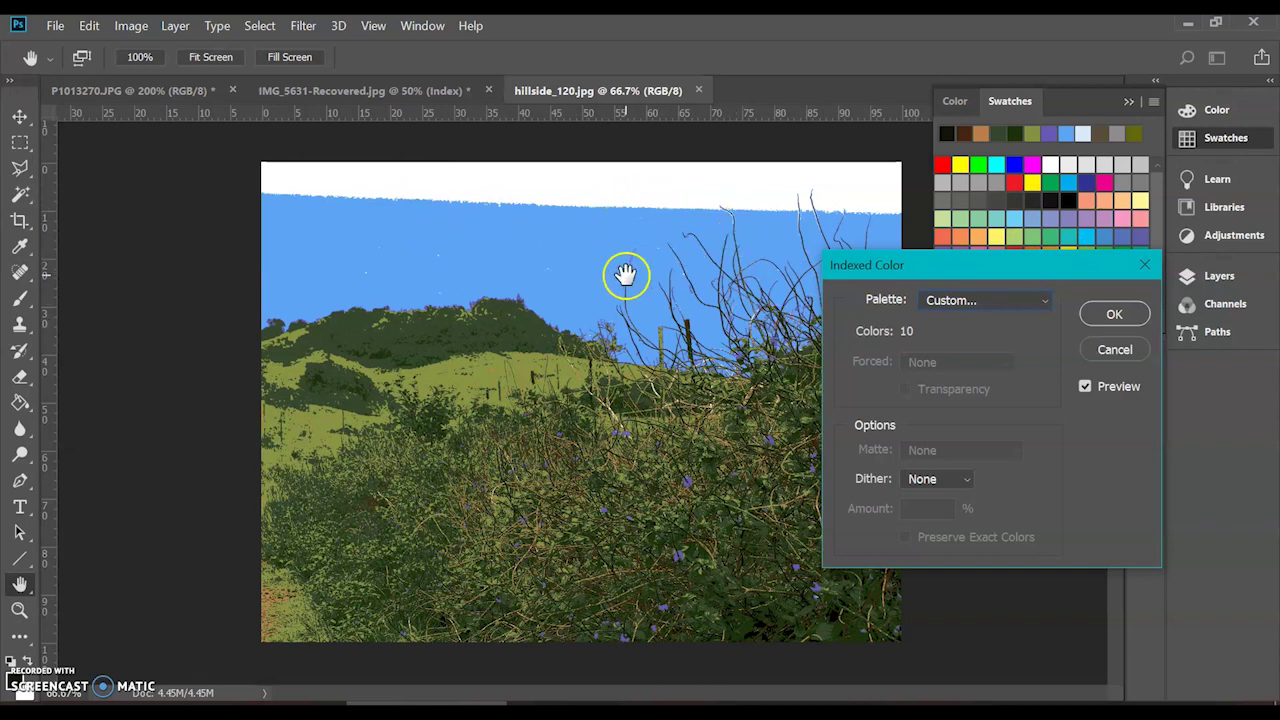
left_click(1114, 315)
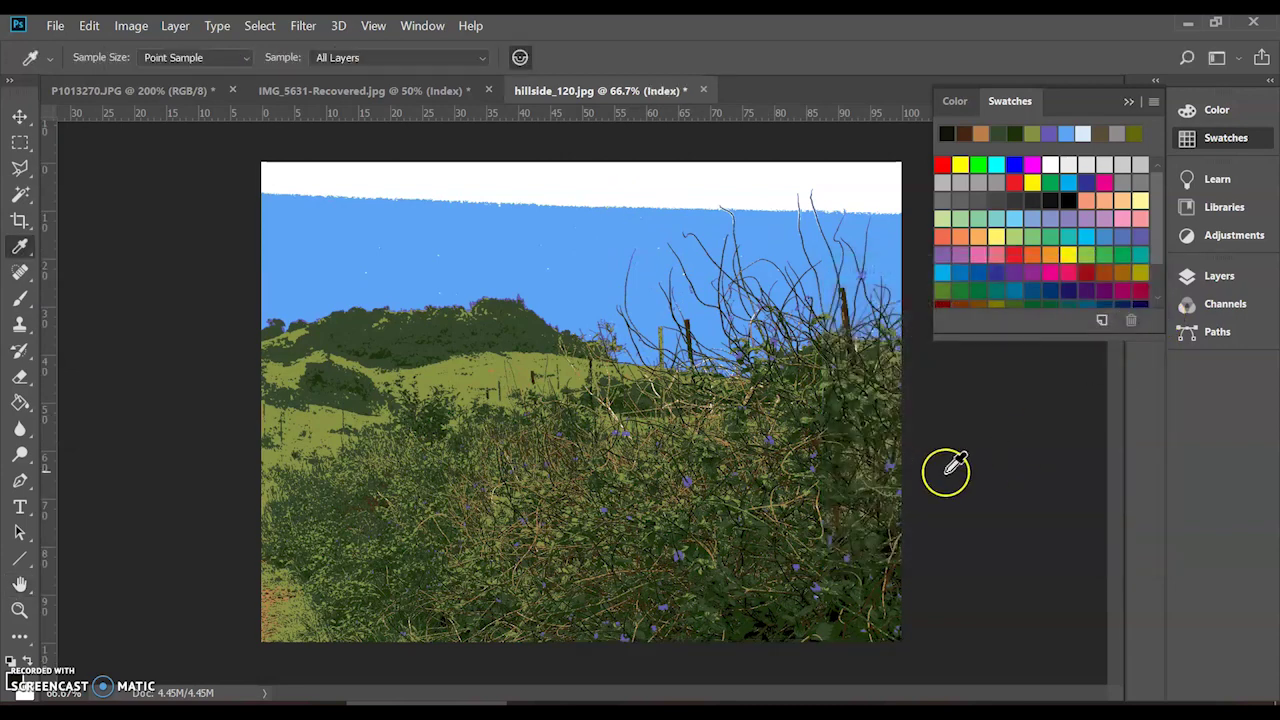
Step: Examine the indexed photo up close, comparing the sky edge, hills, branches and flowers with the overall view
key("ctrl+plus")
key("ctrl+plus")
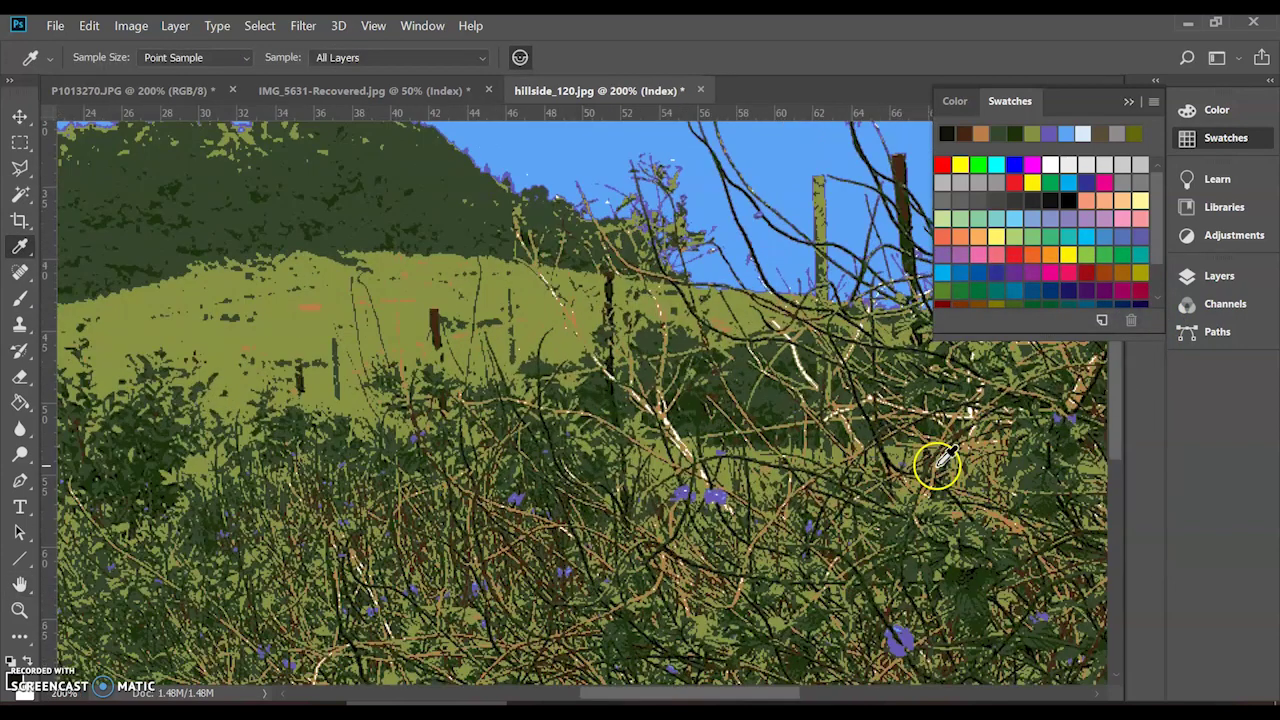
scroll(480, 402, "up", 3)
scroll(490, 402, "up", 3)
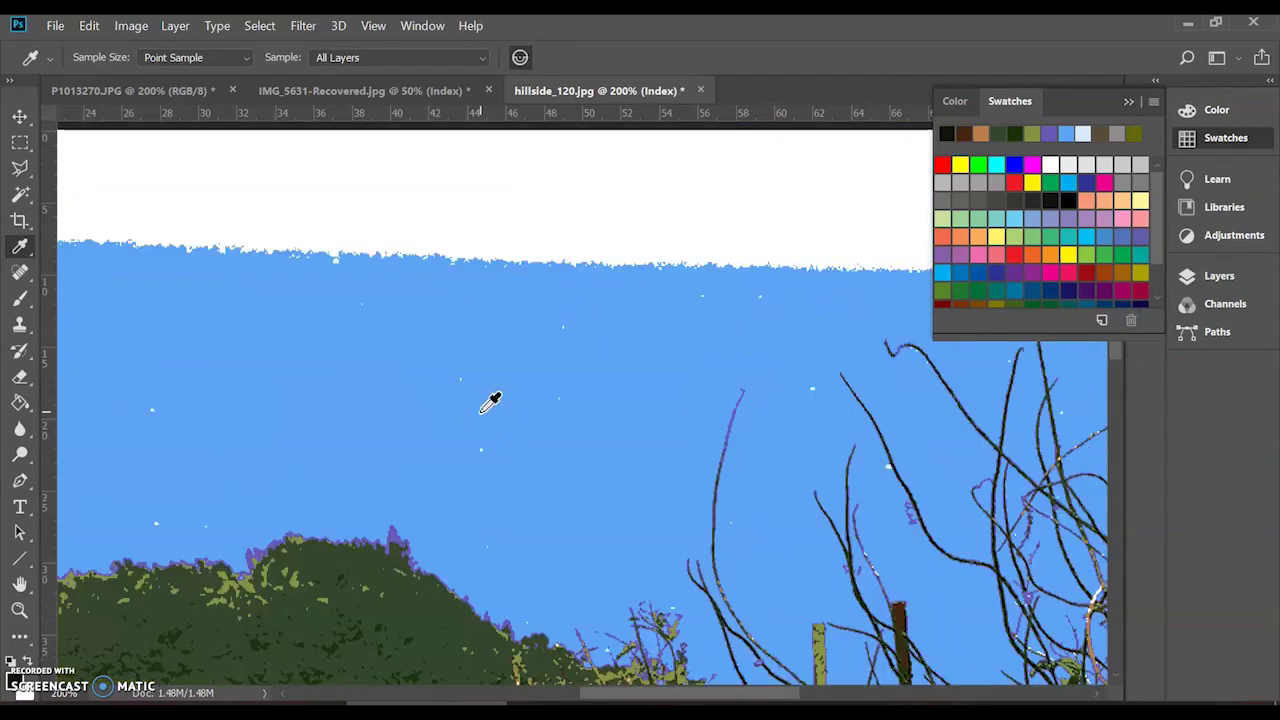
scroll(490, 402, "down", 8)
key("ctrl+minus")
key("ctrl+minus")
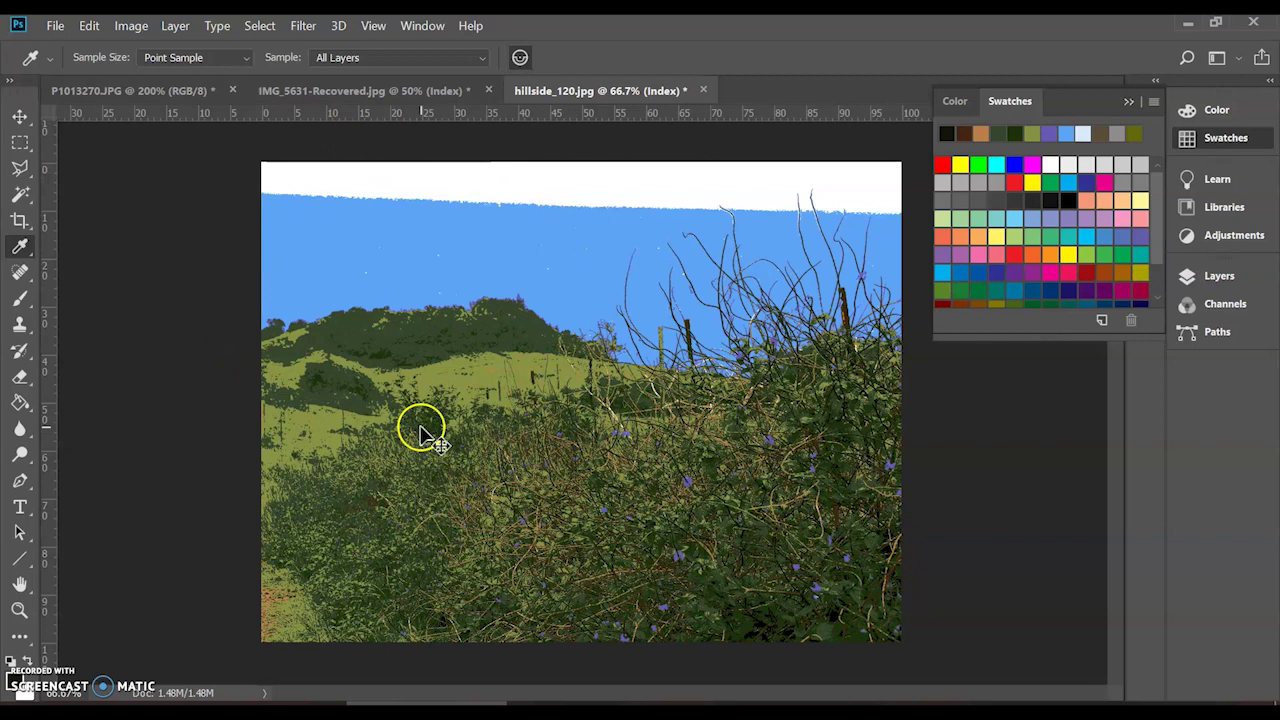
key("ctrl+plus")
key("ctrl+plus")
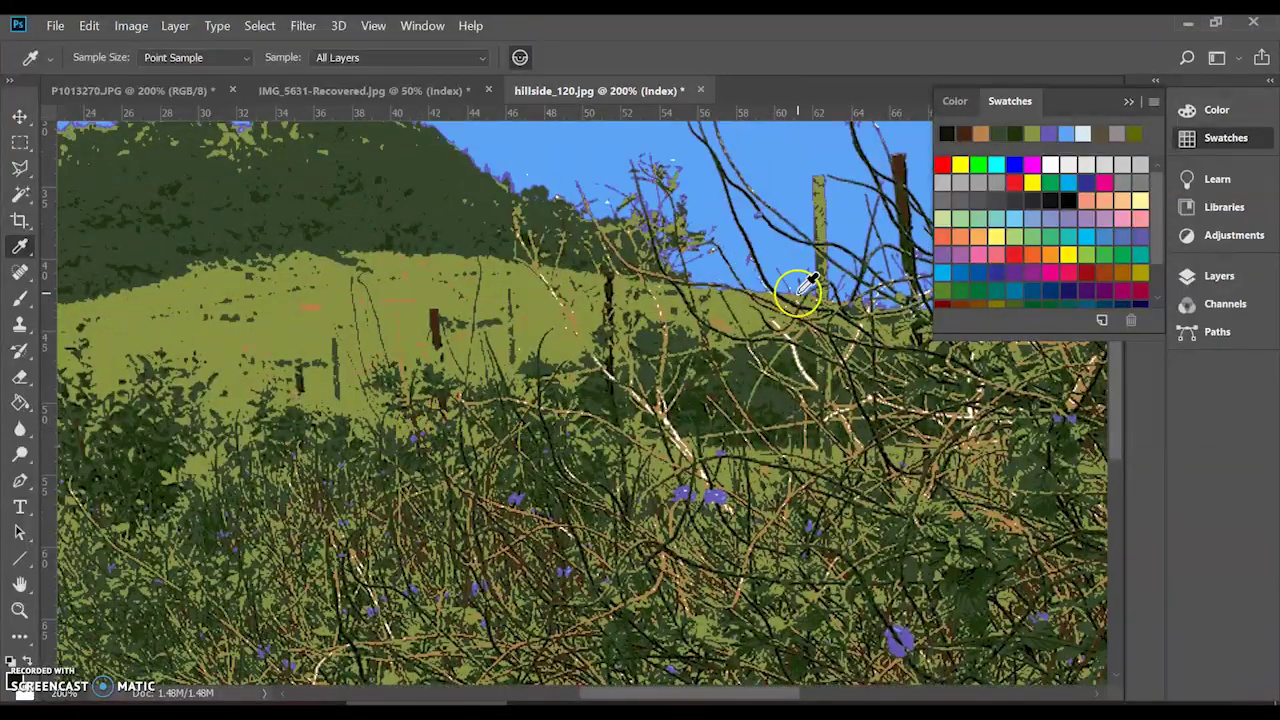
Step: Convert the indexed hillside photo back to RGB Color mode and show the whole picture
left_click(131, 25)
mouse_move(259, 25)
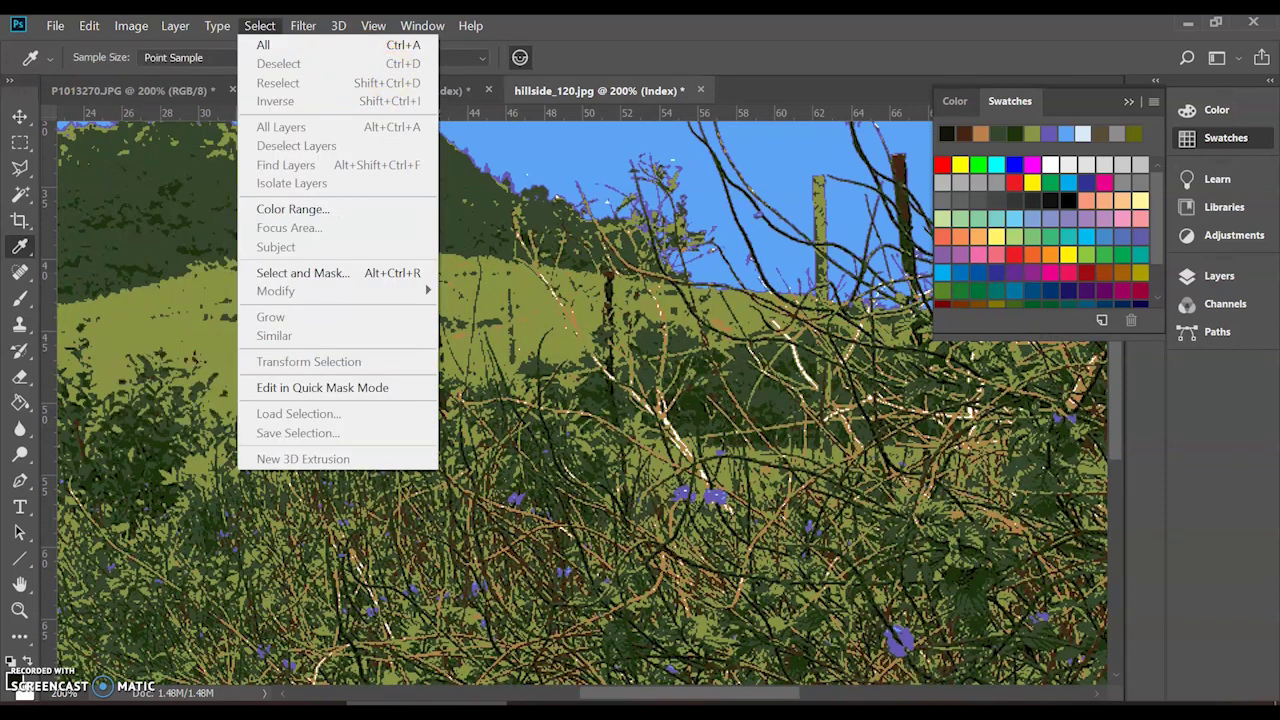
mouse_move(131, 25)
mouse_move(268, 47)
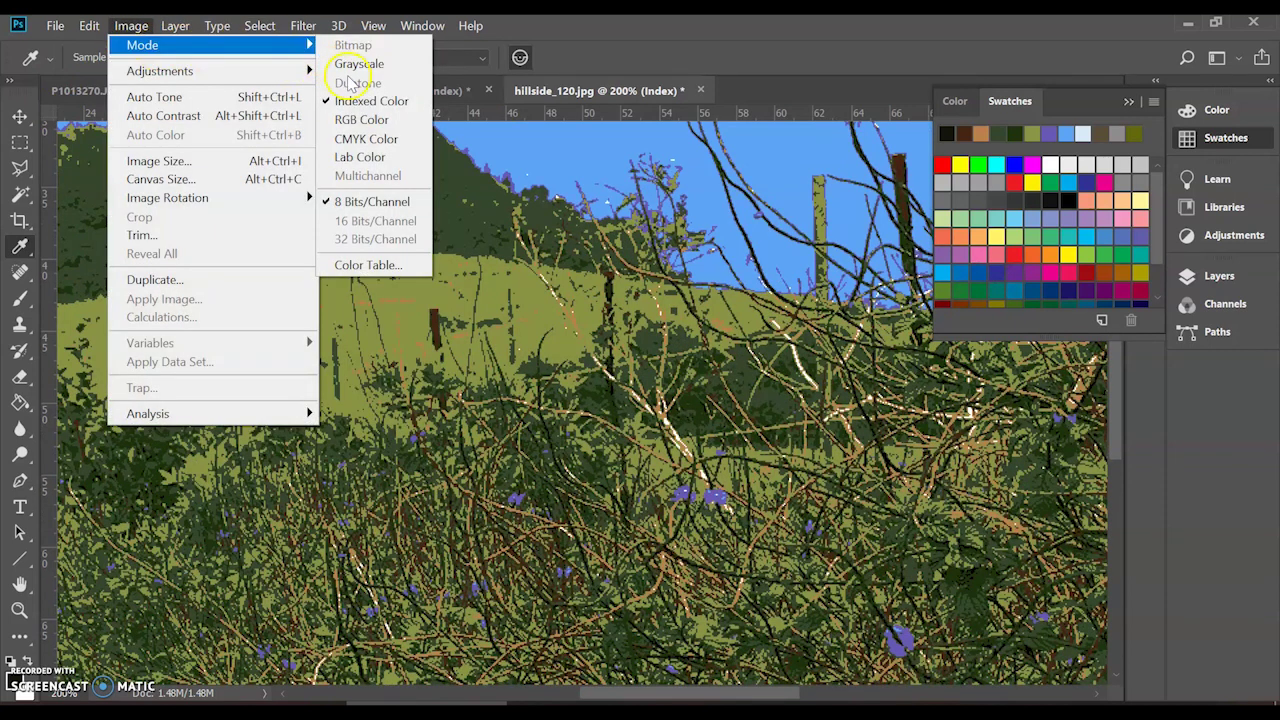
left_click(360, 120)
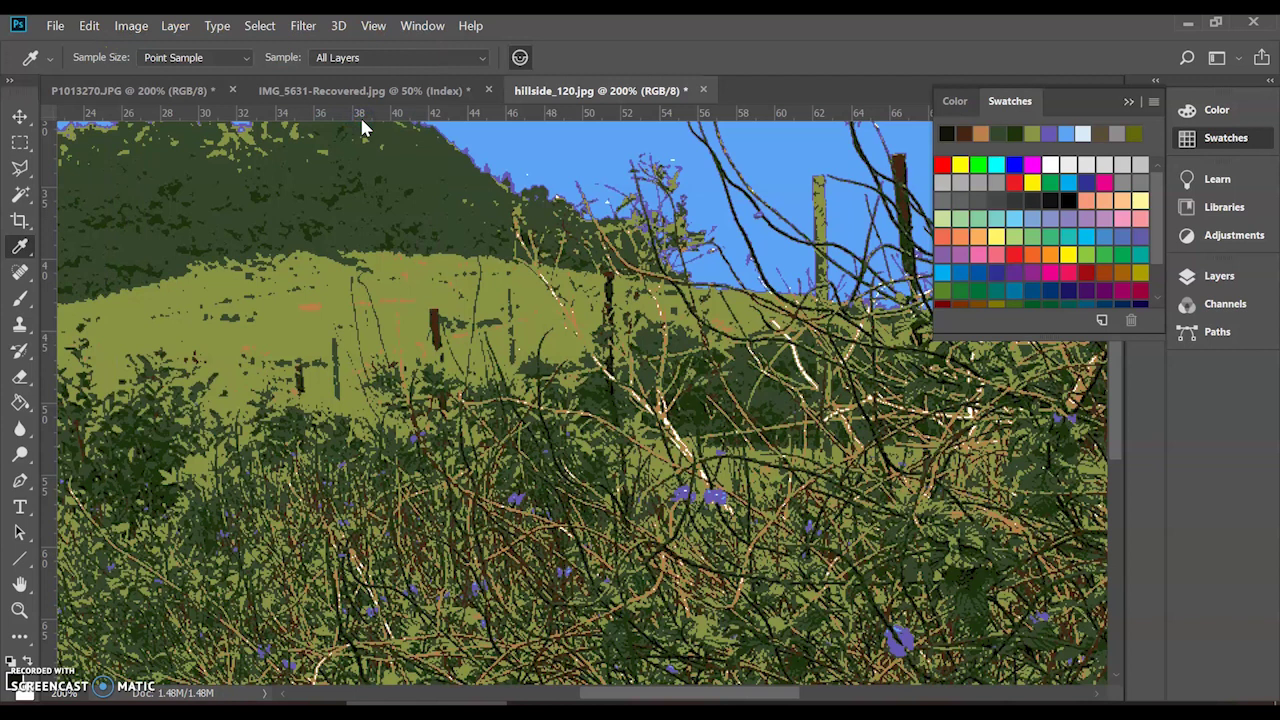
key("ctrl+minus")
key("ctrl+minus")
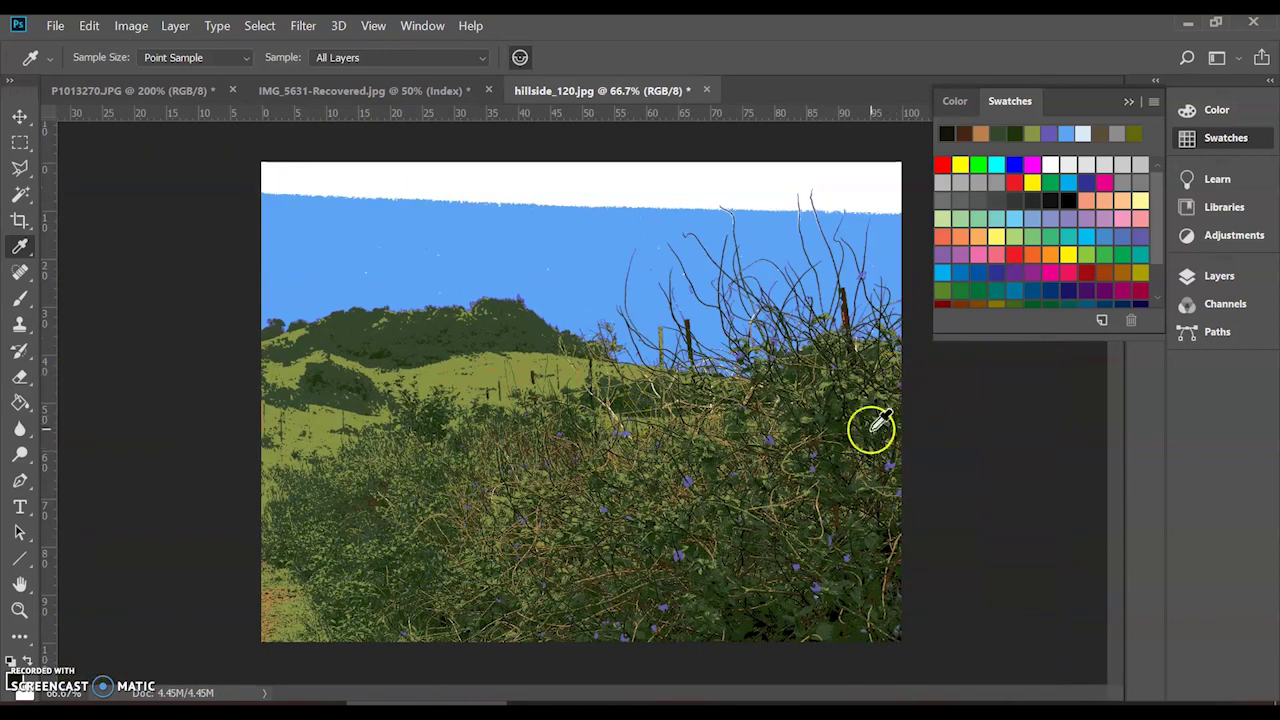
Step: Add a new empty layer above the Background and name it Blue
left_click(1131, 104)
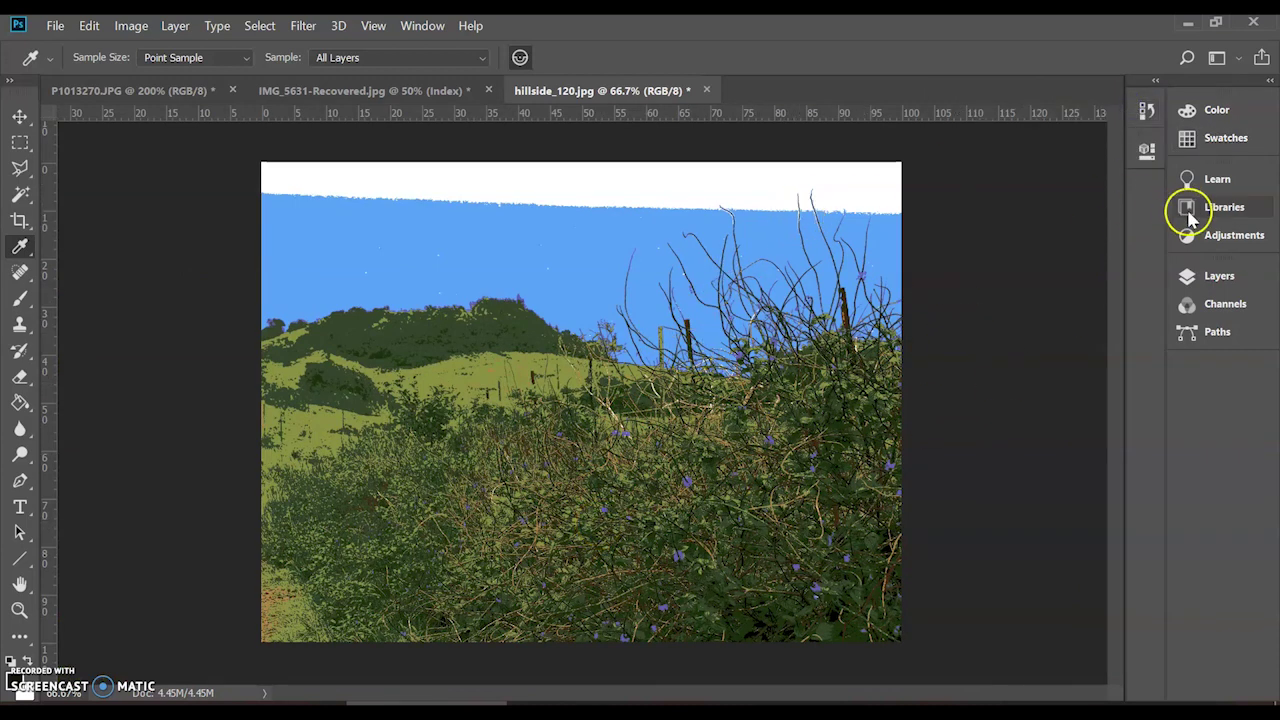
left_click(1232, 279)
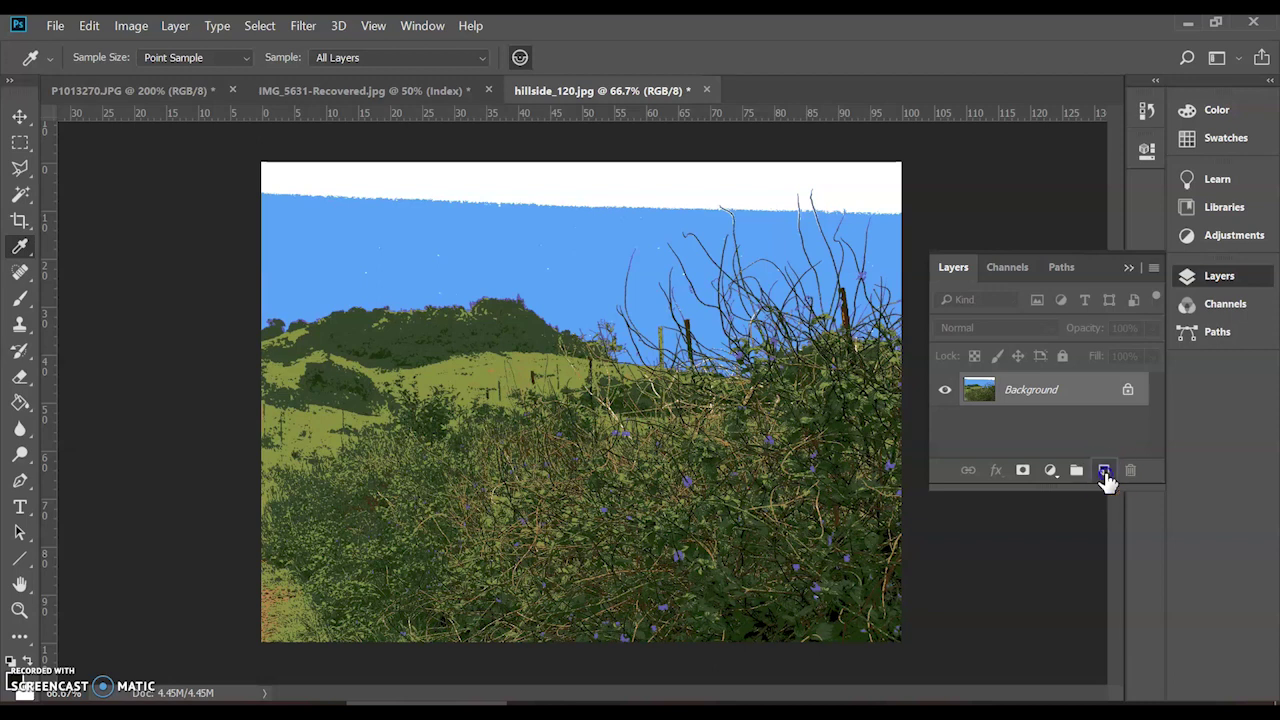
left_click(1104, 471)
left_click(1025, 388)
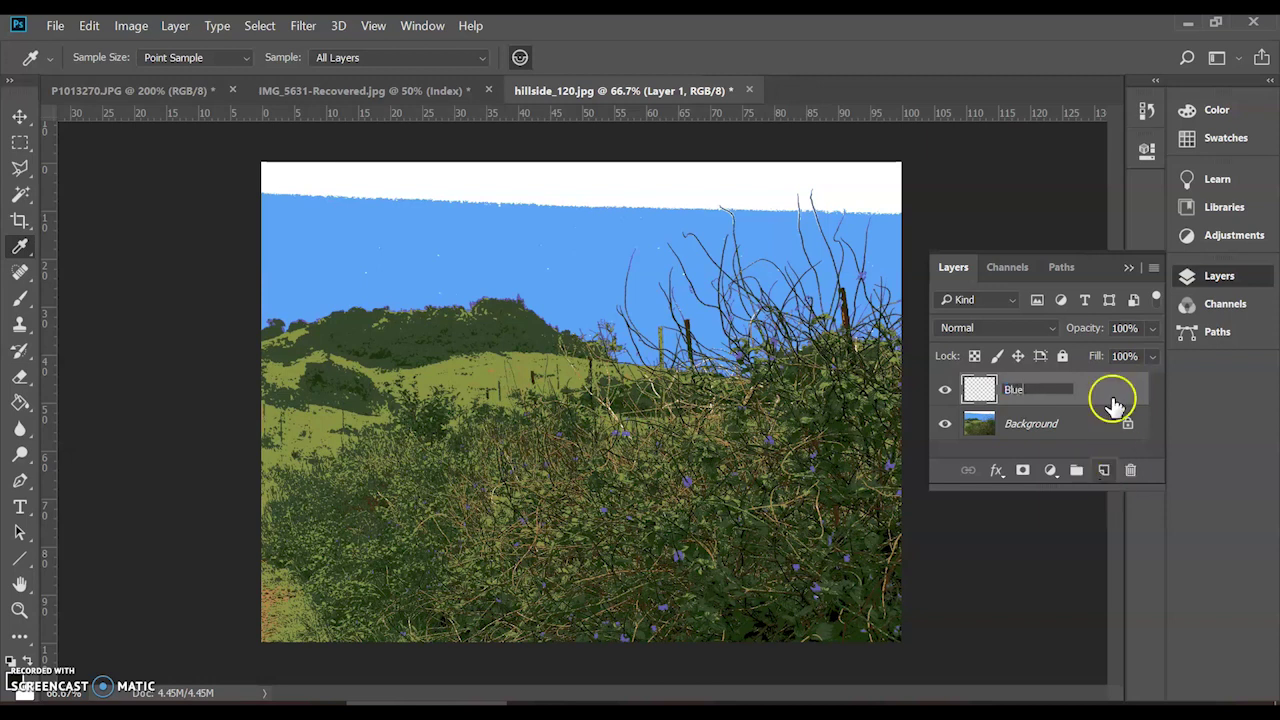
Step: Detach the Layers panel from the dock so the layers and the Swatches are visible together
left_click(1196, 108)
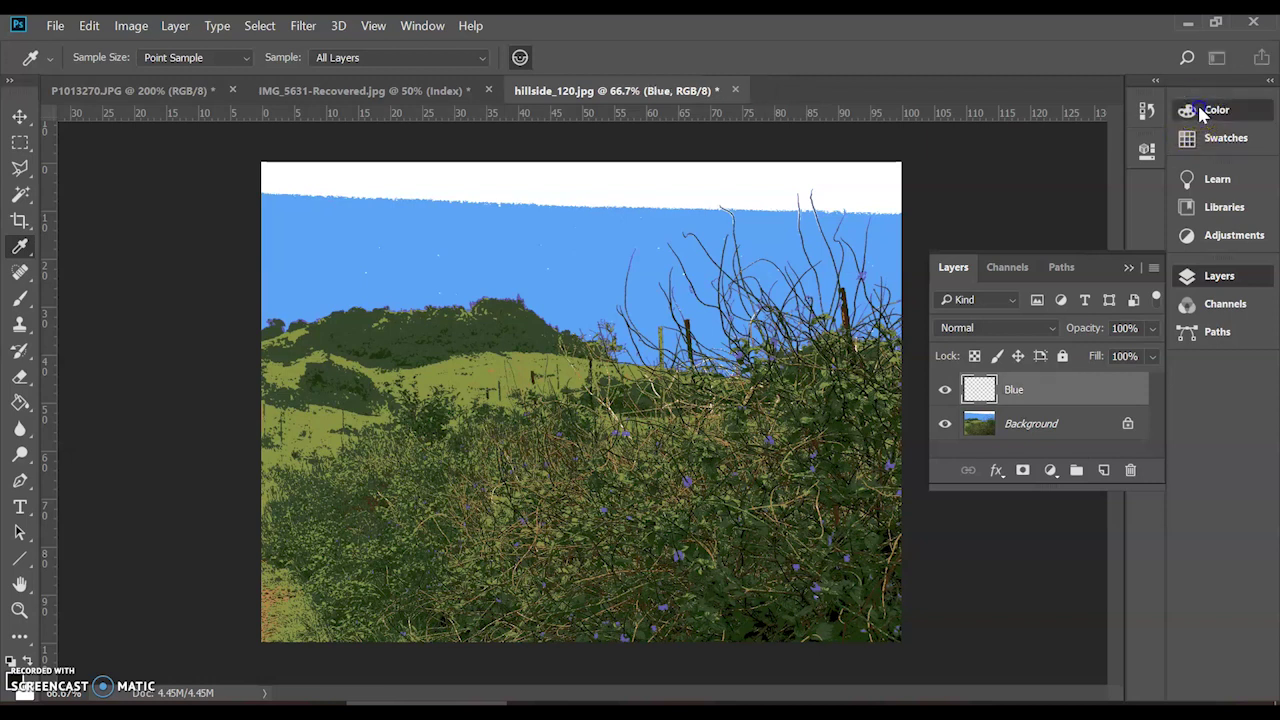
left_click(1205, 142)
left_click(1218, 280)
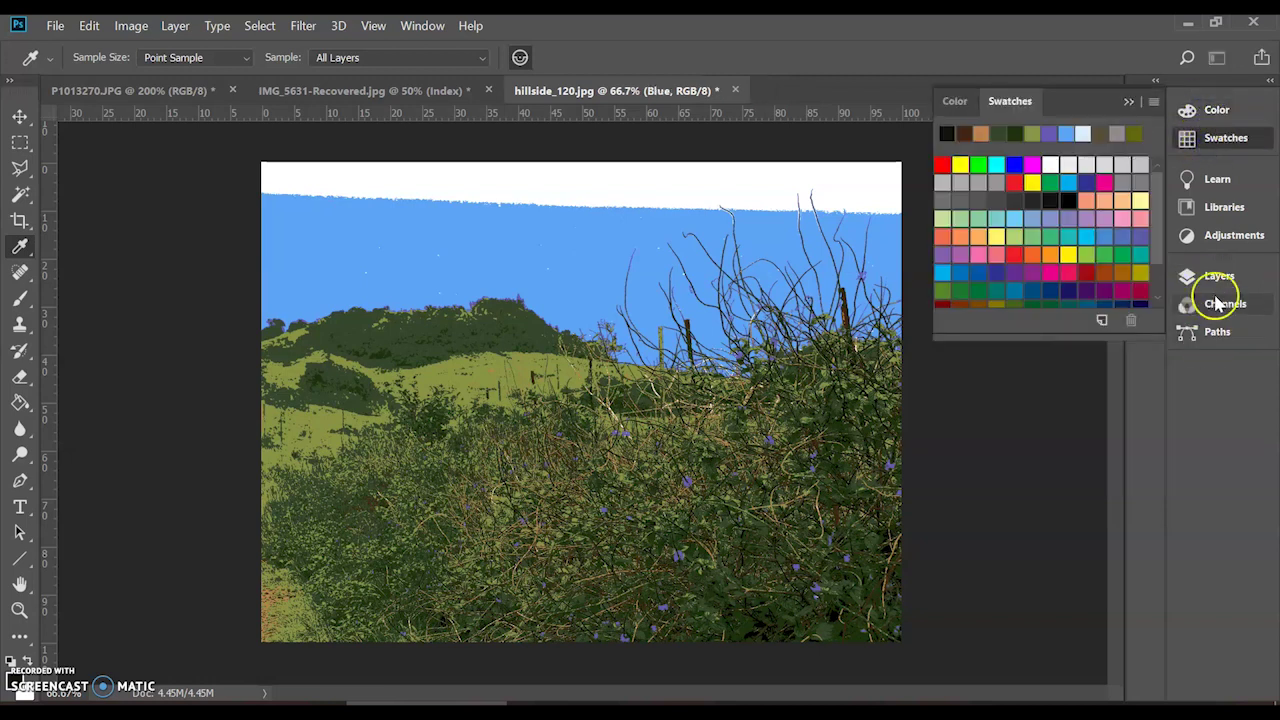
left_click(1110, 300)
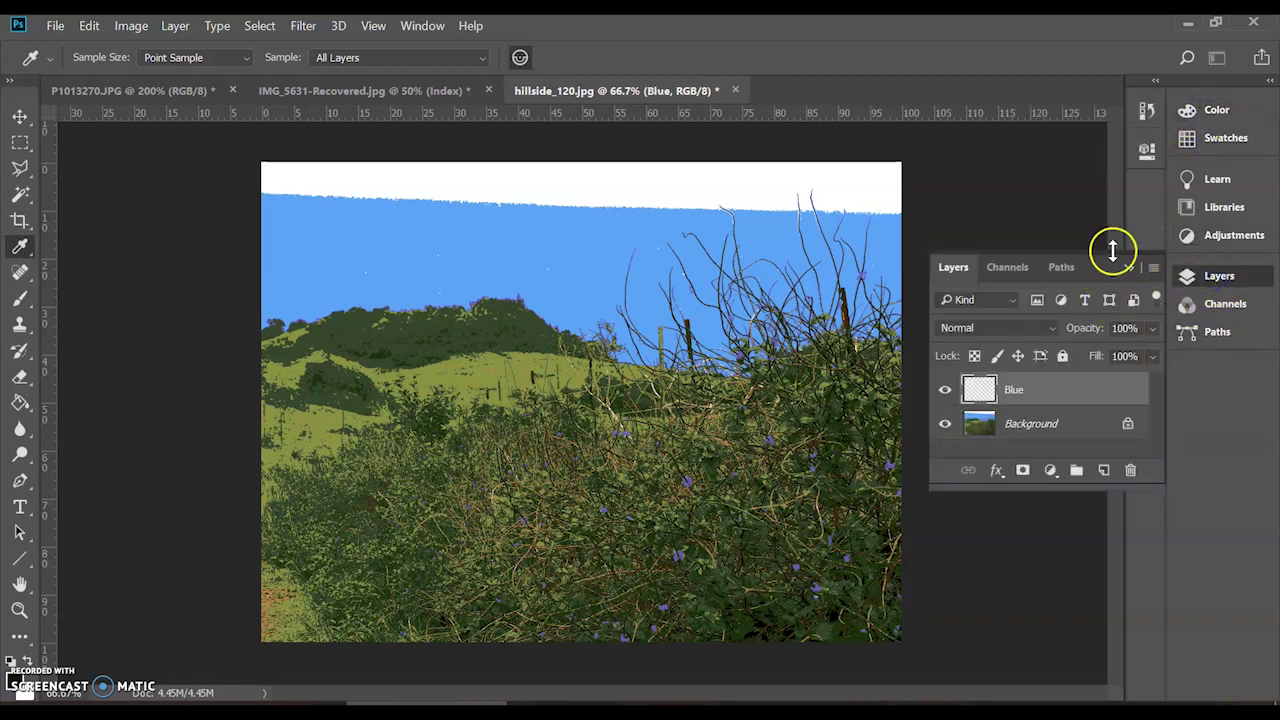
left_click_drag(1108, 275, 1099, 432)
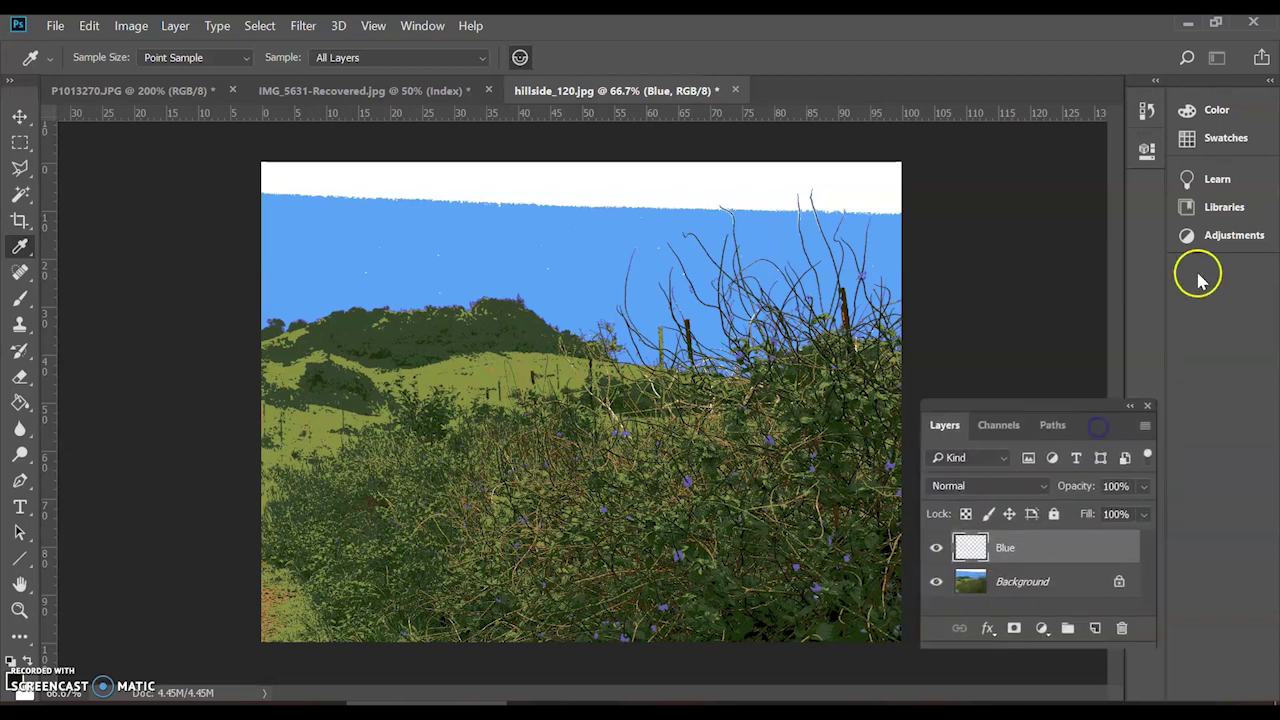
left_click(1220, 145)
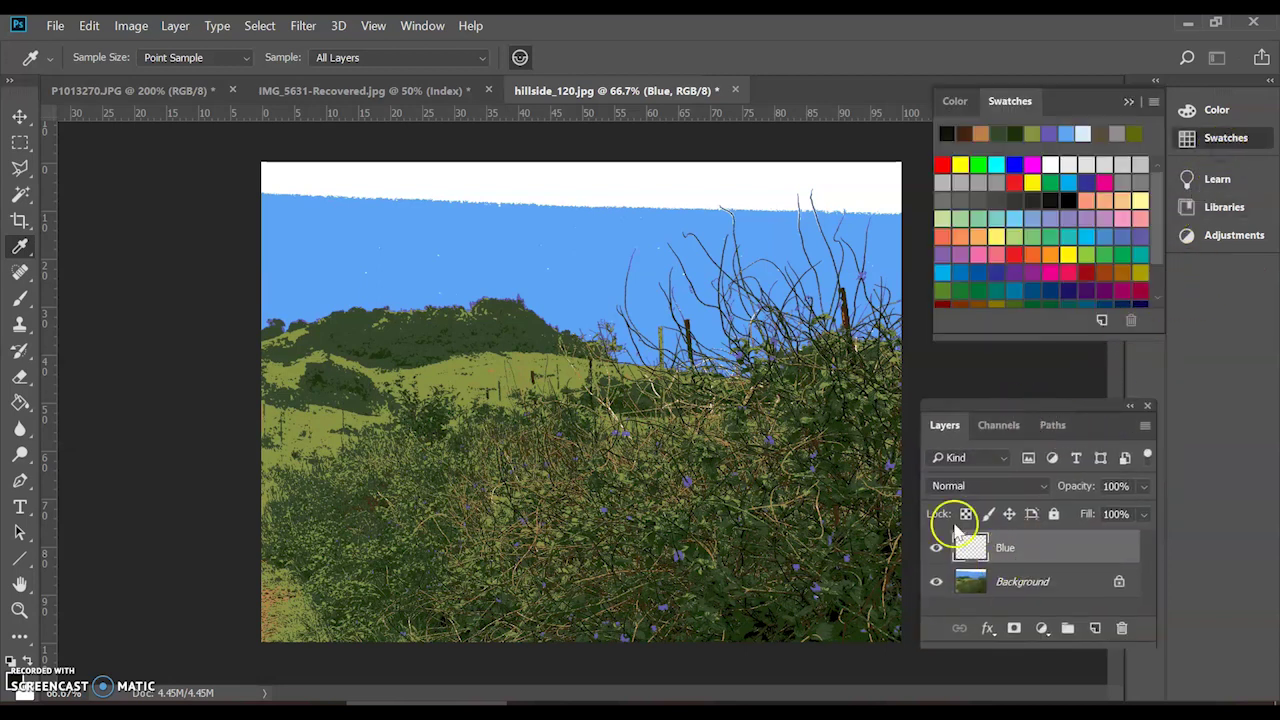
Step: Add a layer named Purple above Blue, plus one more new layer above it
left_click(1095, 628)
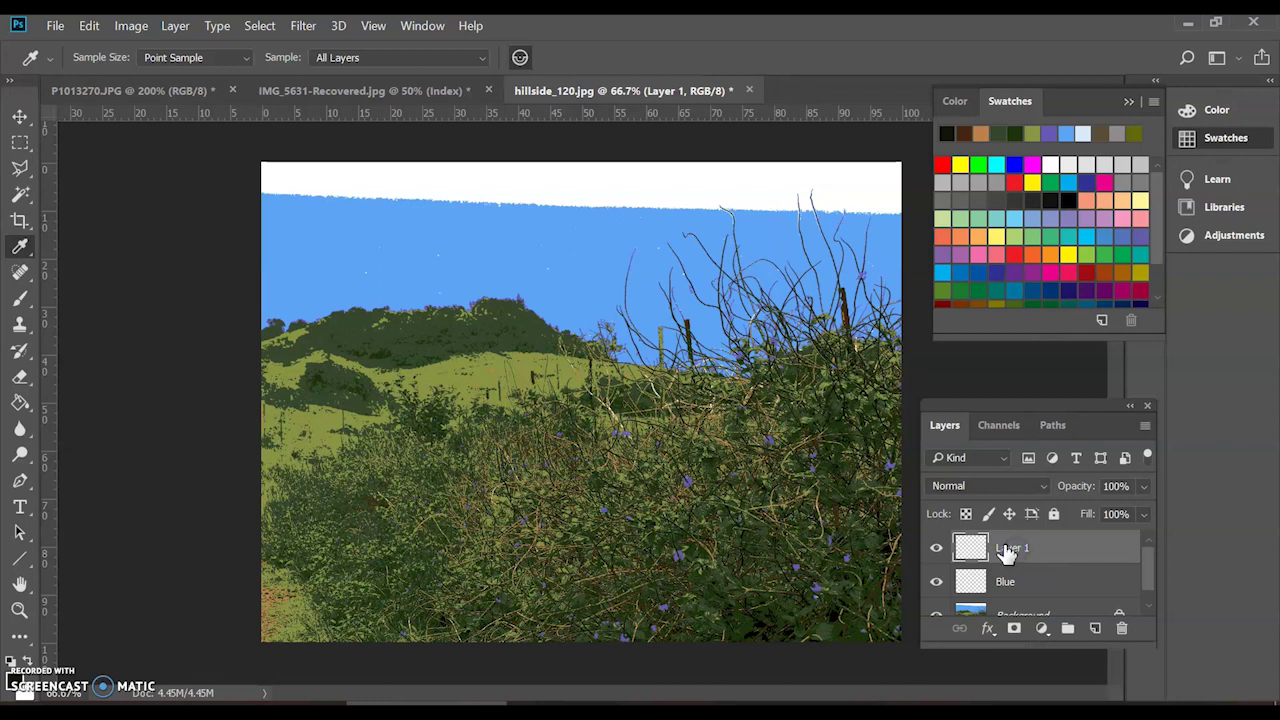
type("Purple")
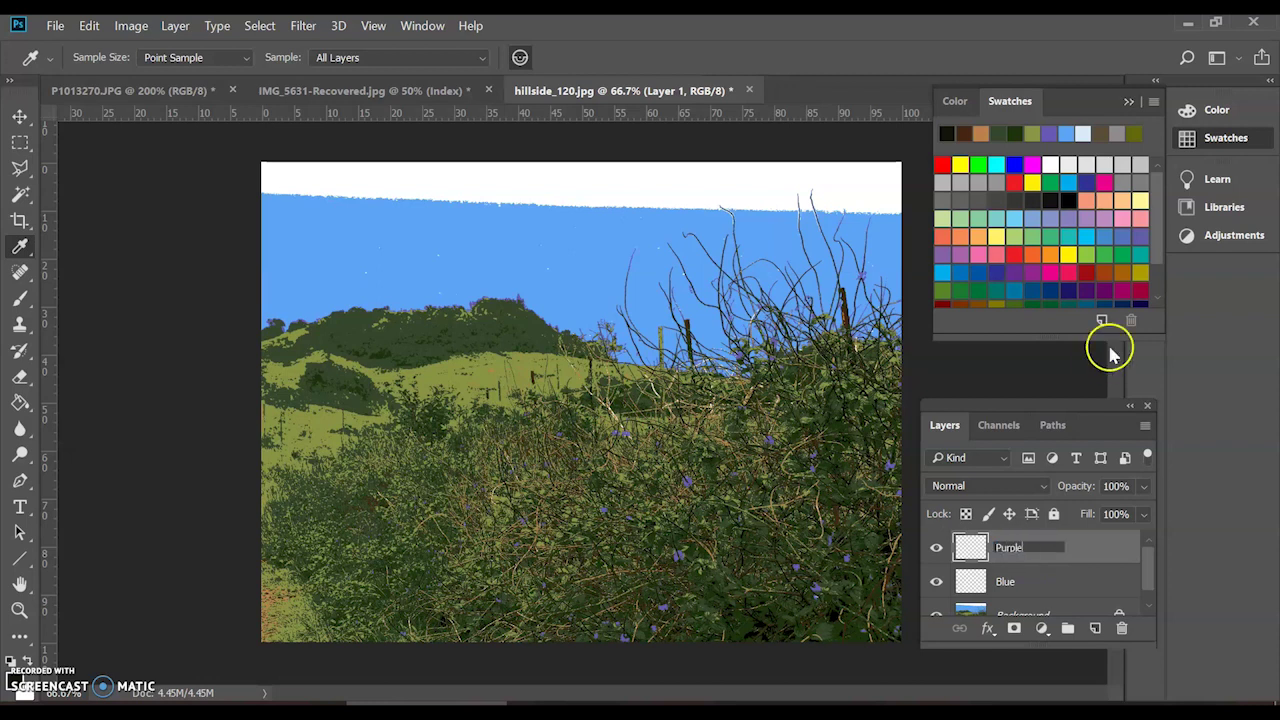
left_click(1095, 628)
double_click(1020, 546)
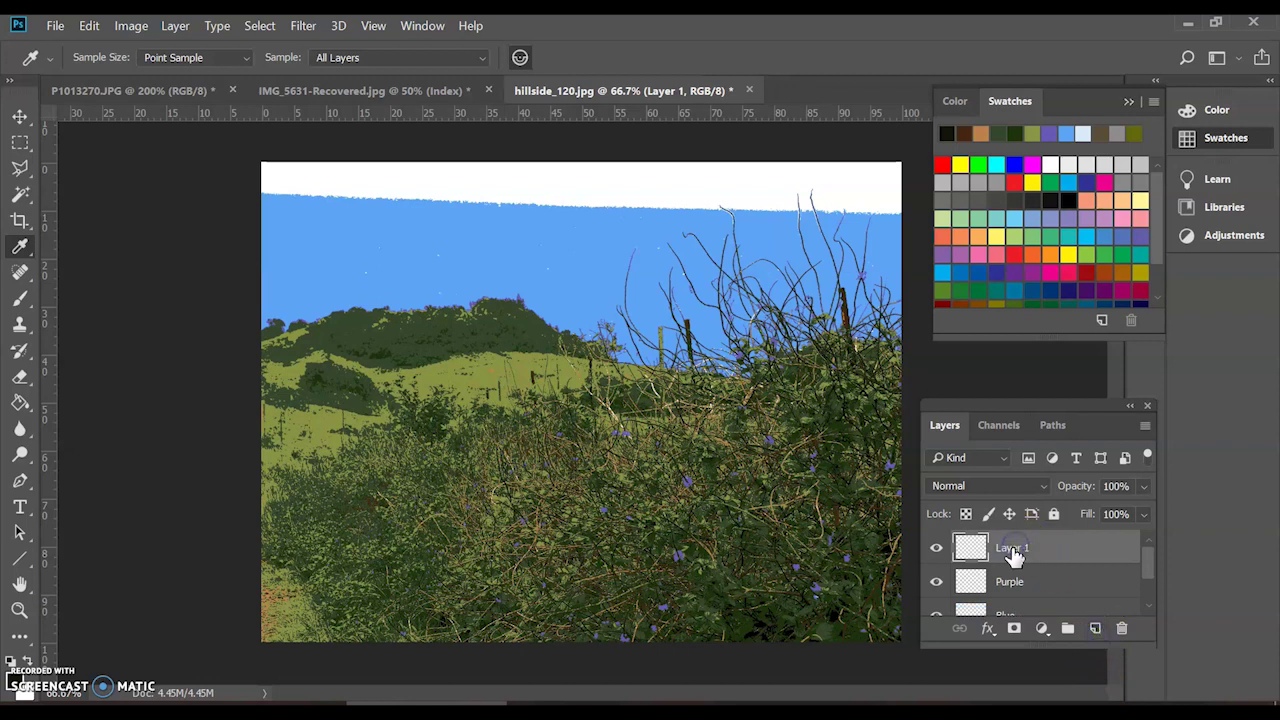
scroll(1080, 580, "down", 2)
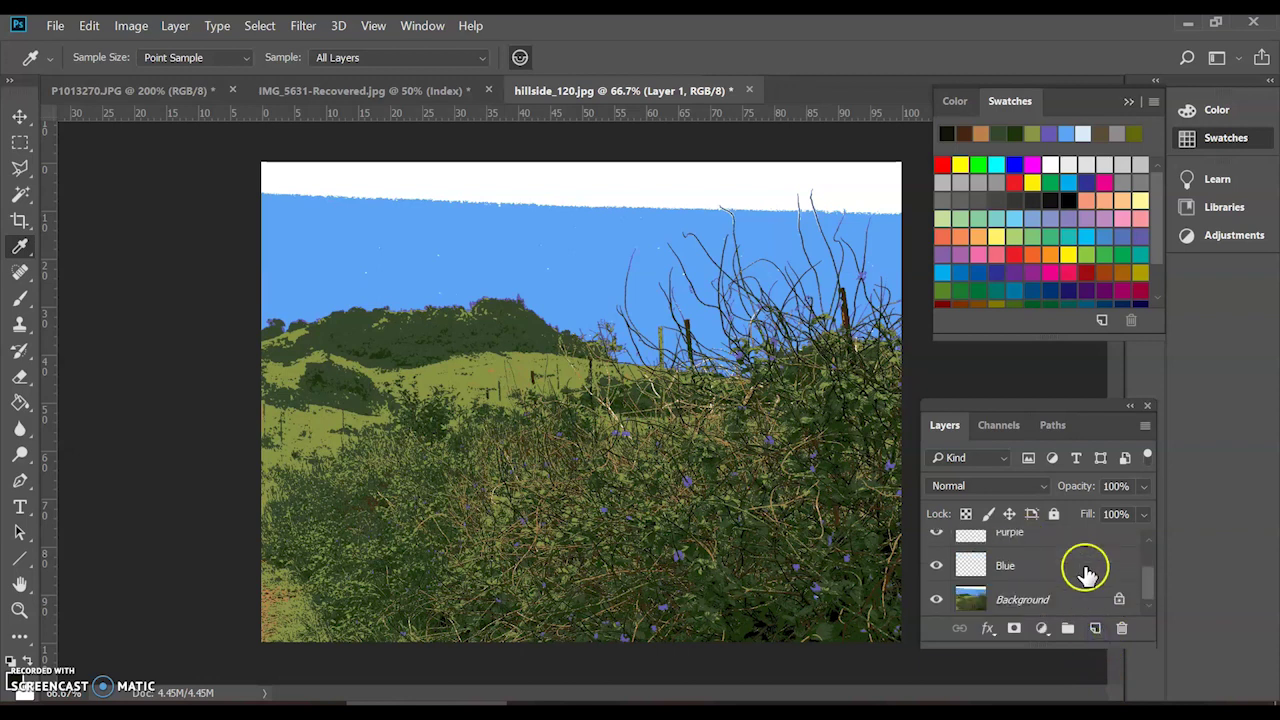
Step: Select the blue sky on the Background layer with Color Range, sampling its colour at fuzziness 0
left_click(1063, 600)
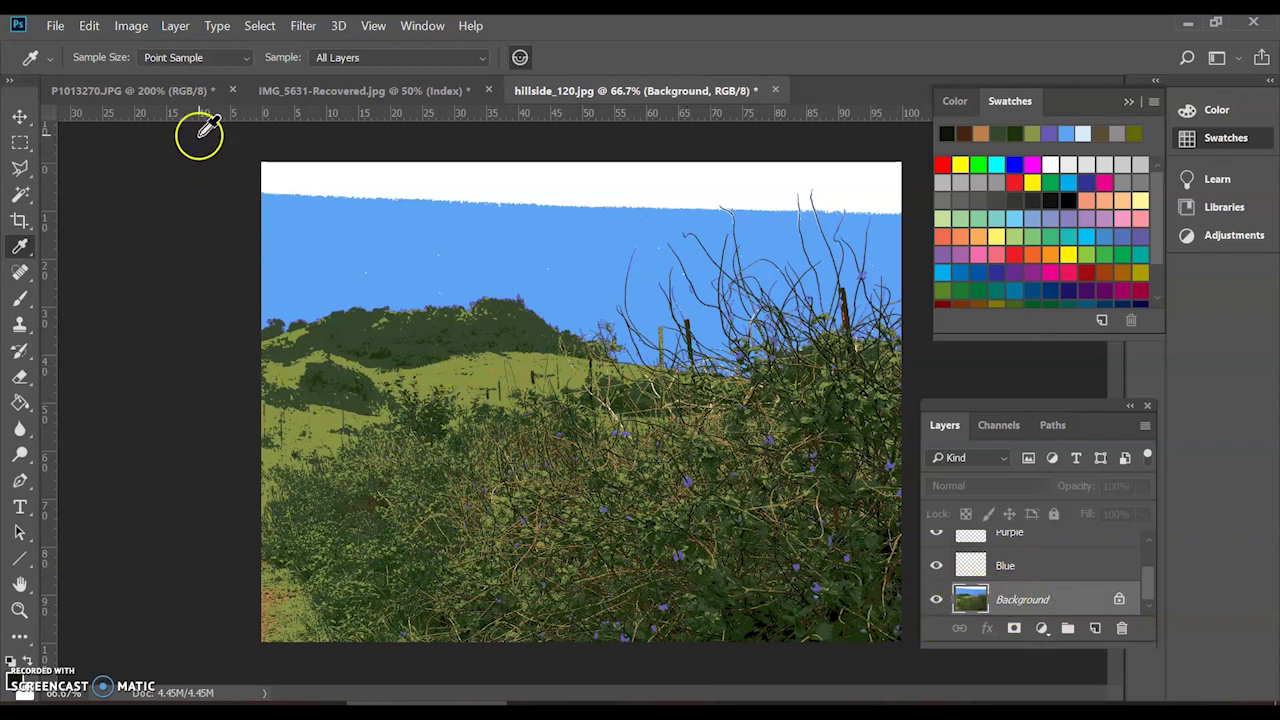
left_click(133, 30)
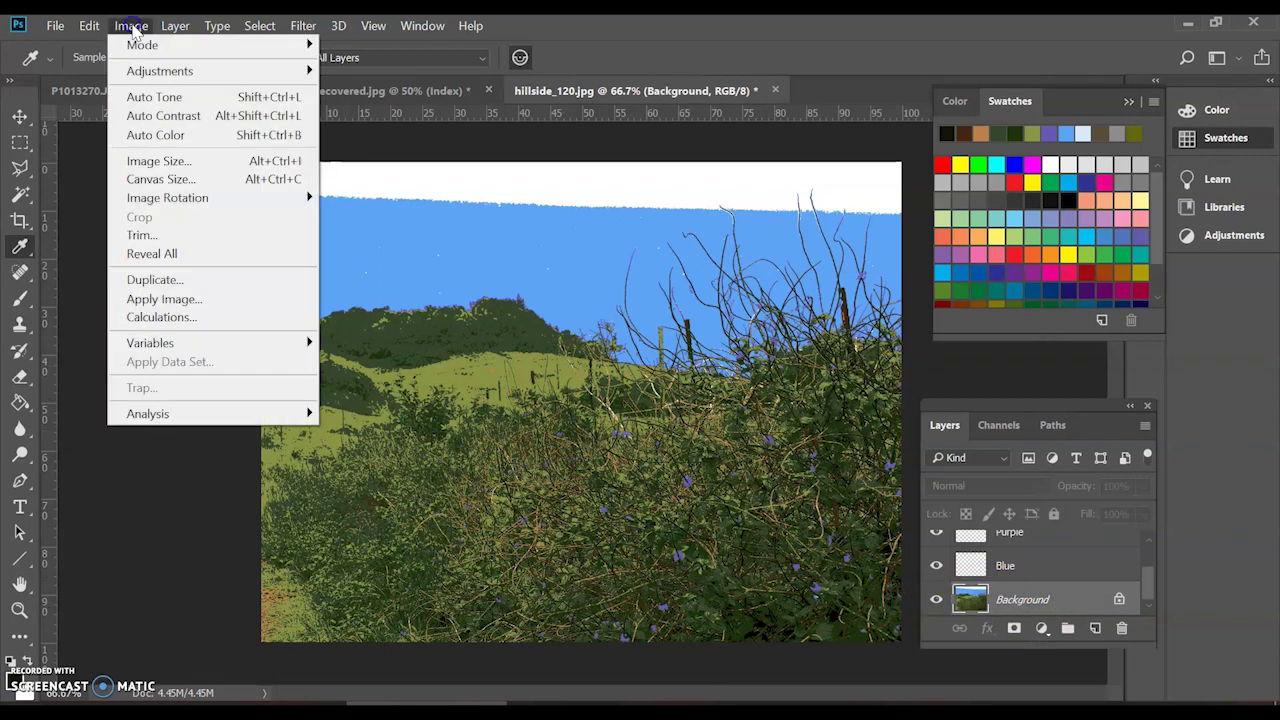
left_click(175, 26)
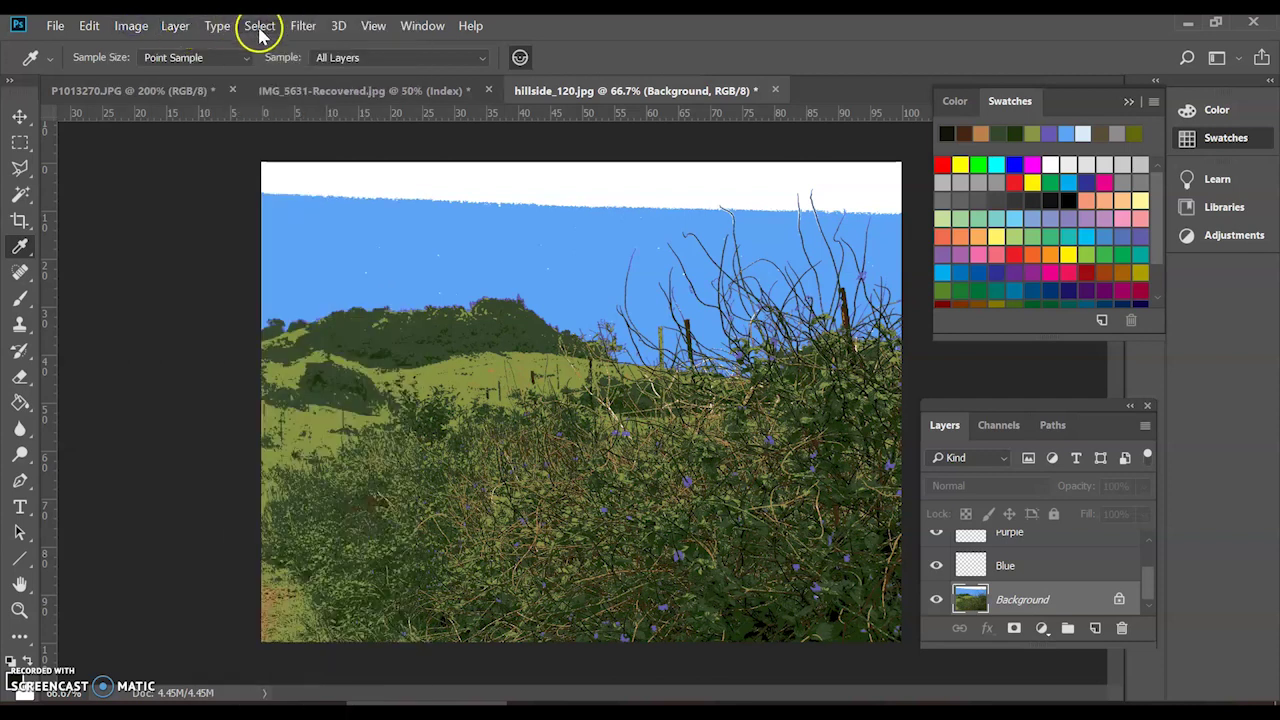
left_click(259, 30)
left_click(349, 207)
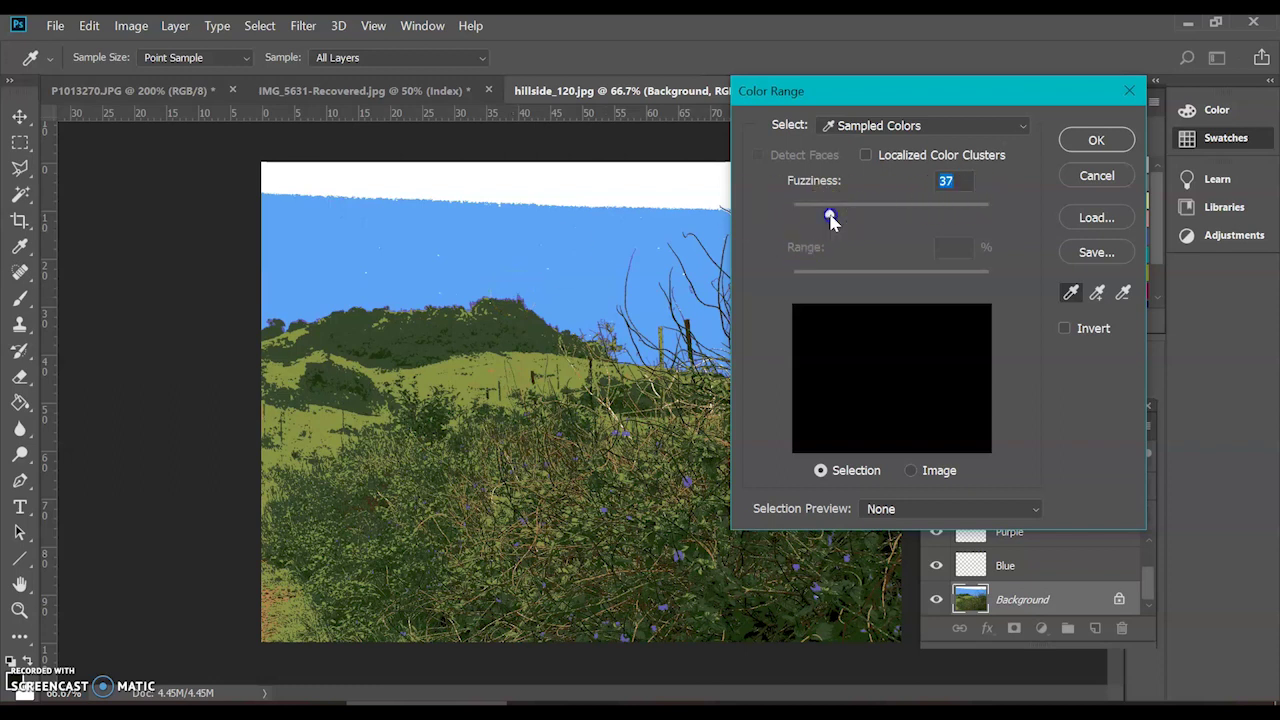
left_click(566, 231)
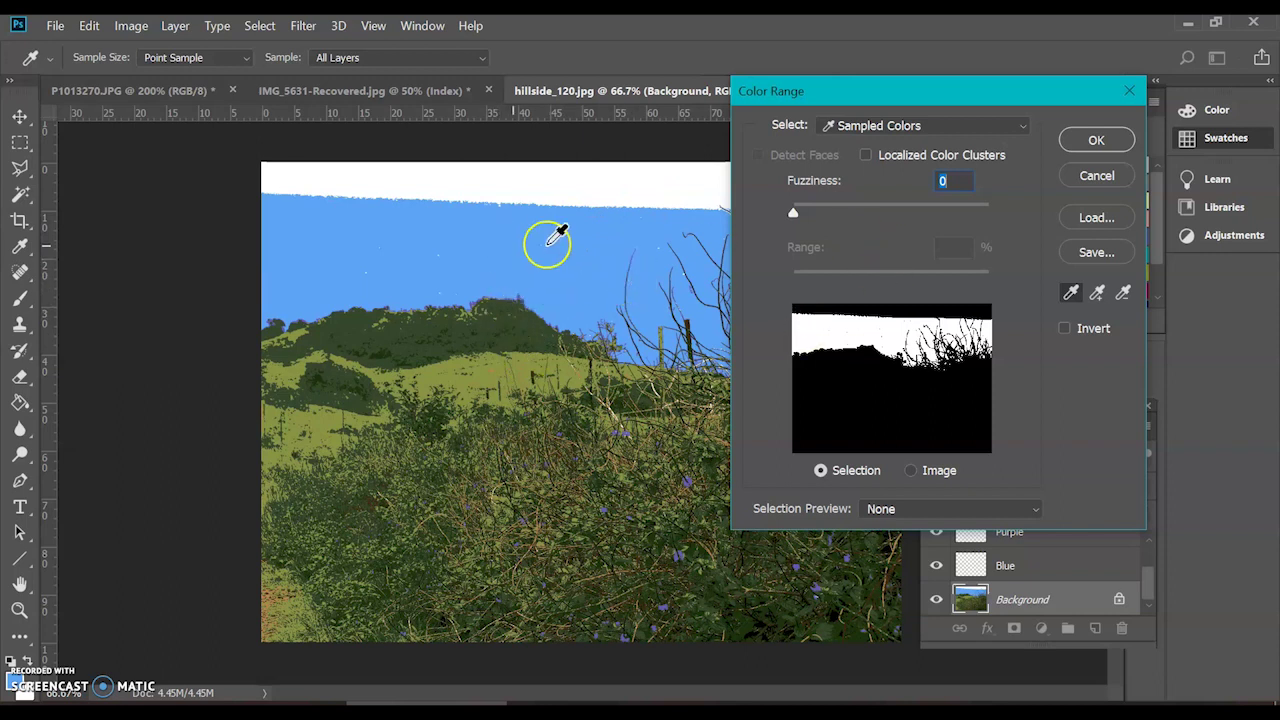
left_click(1076, 141)
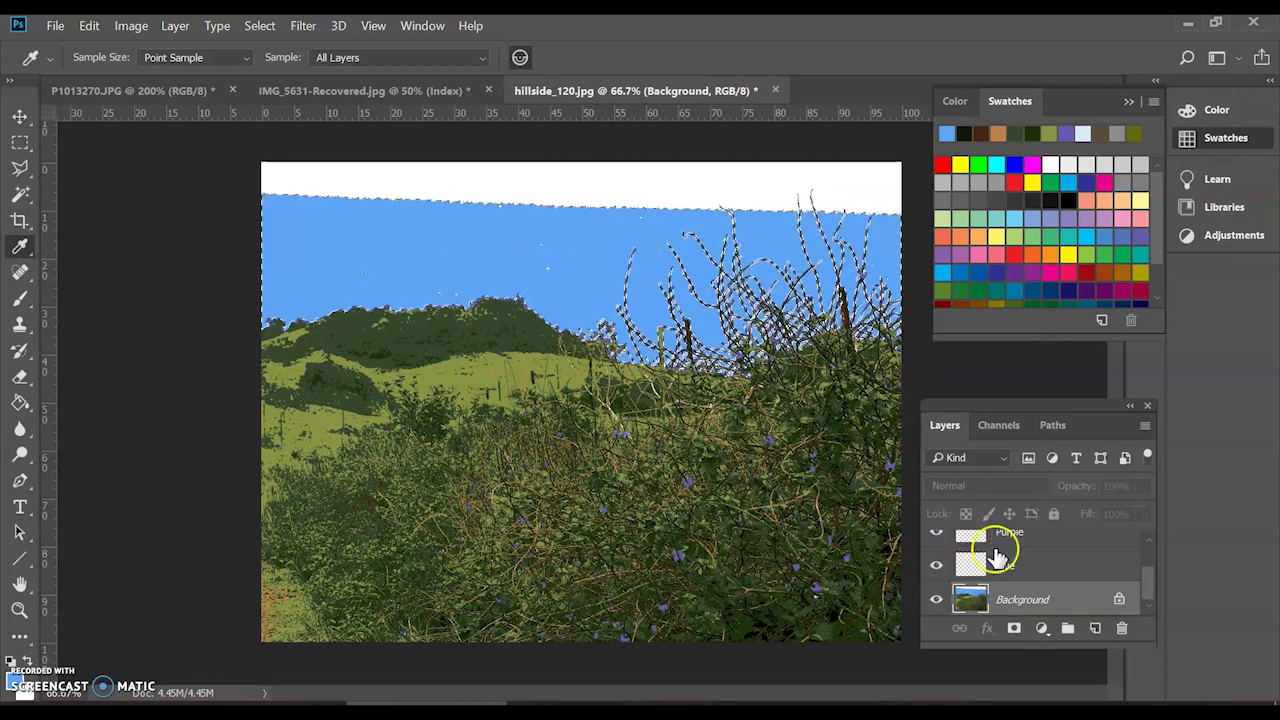
Step: Fill the selected sky with the sampled blue on the Blue layer, deselect, and check the fill with the Background hidden briefly
left_click(1049, 568)
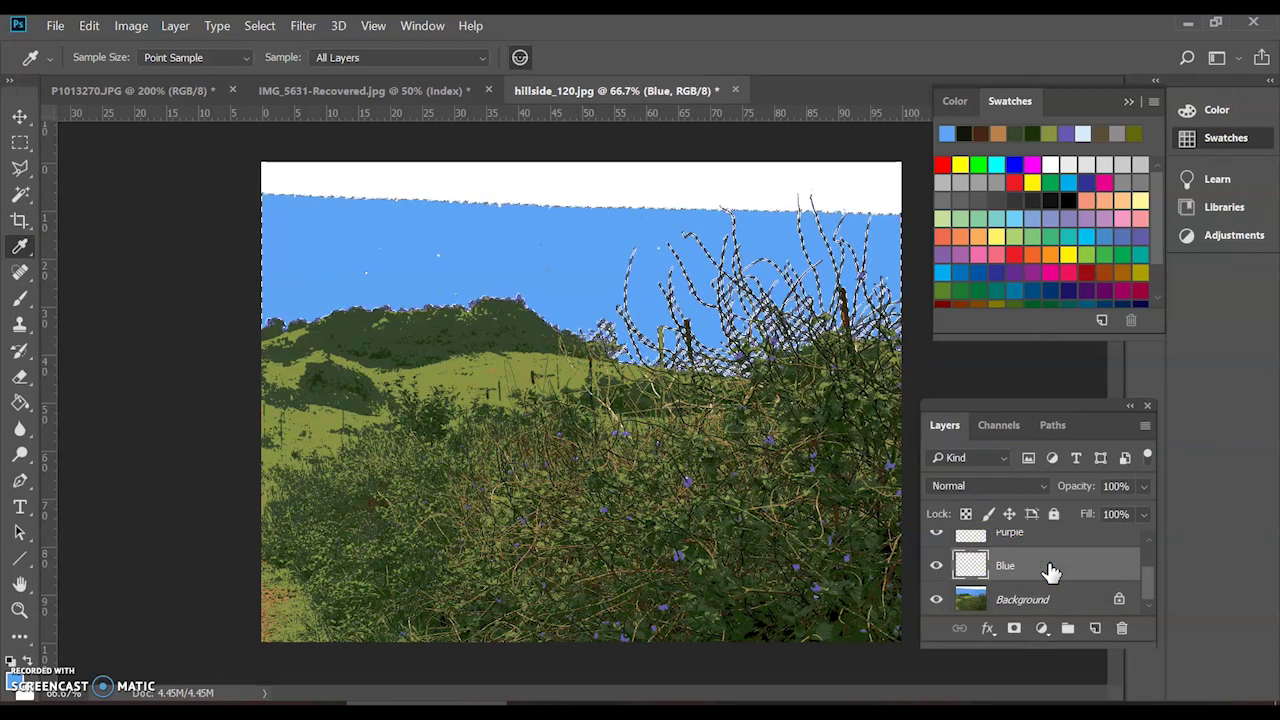
key("alt+BackSpace")
key("ctrl+d")
left_click(937, 600)
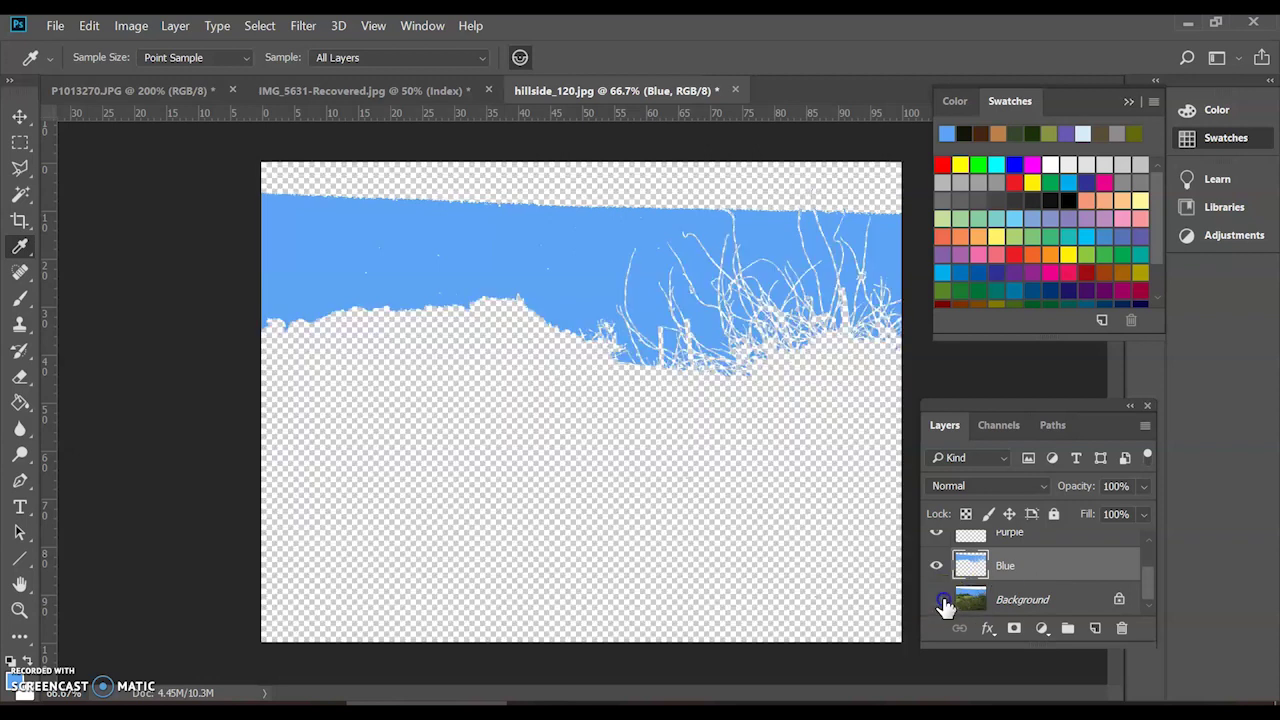
left_click(1046, 605)
left_click(937, 600)
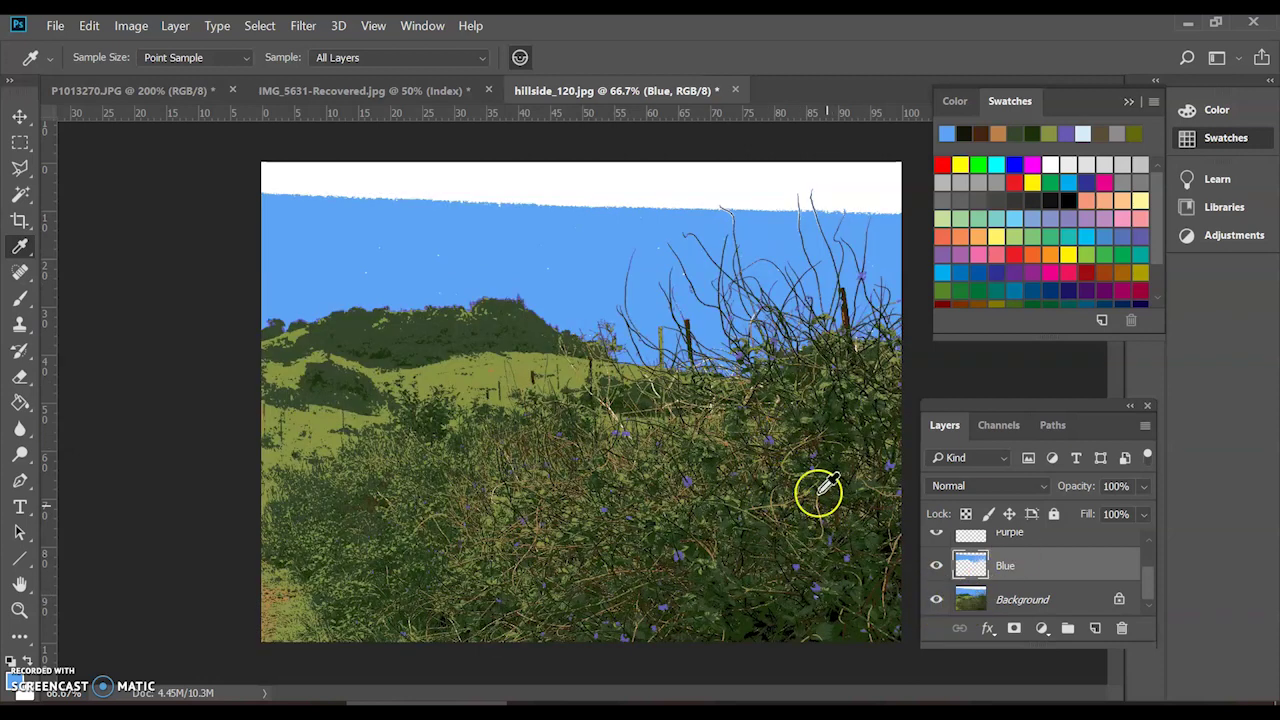
Step: Select all purple areas of the Background layer with Color Range, sampling the colour from a purple flower
left_click(1082, 596)
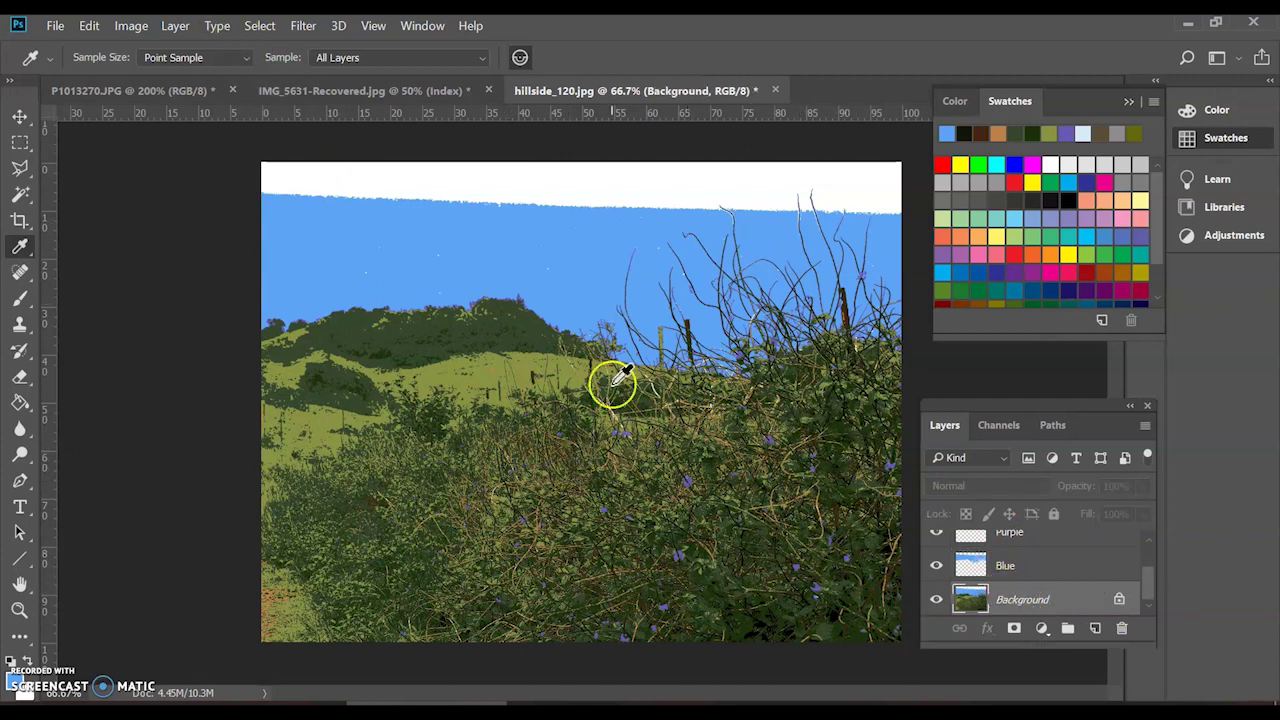
scroll(645, 385, "up", 2)
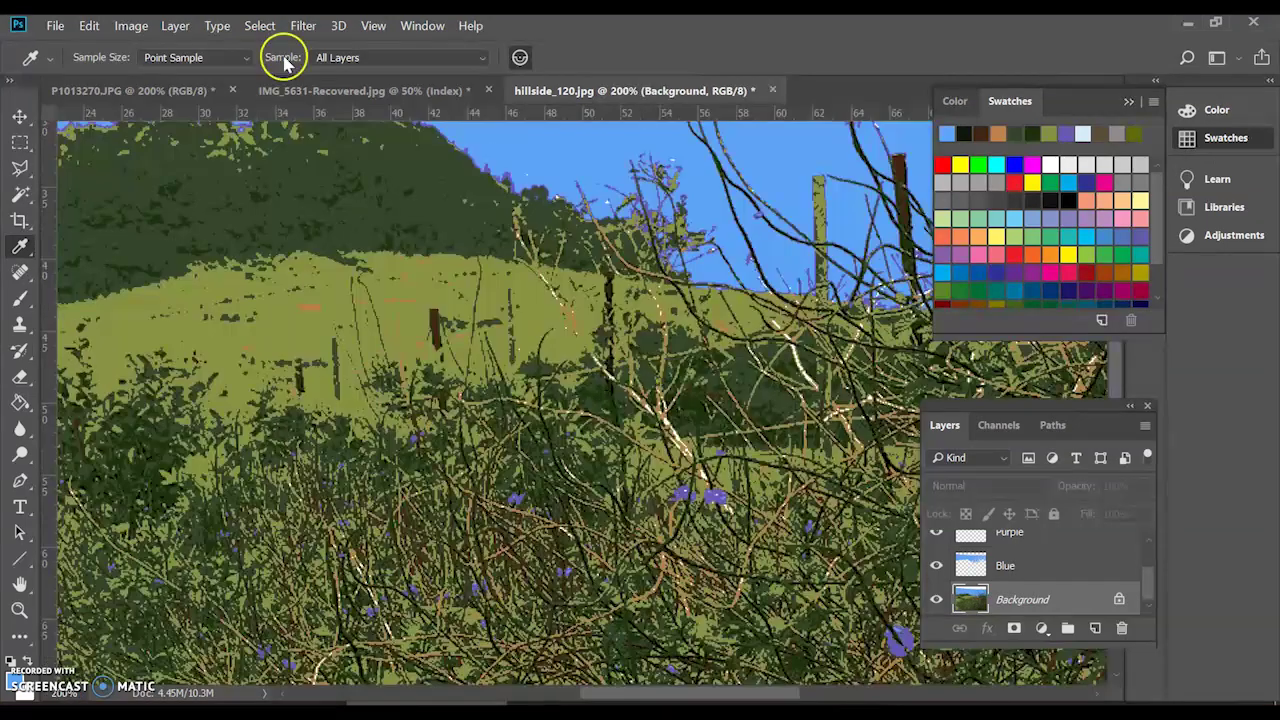
left_click(259, 26)
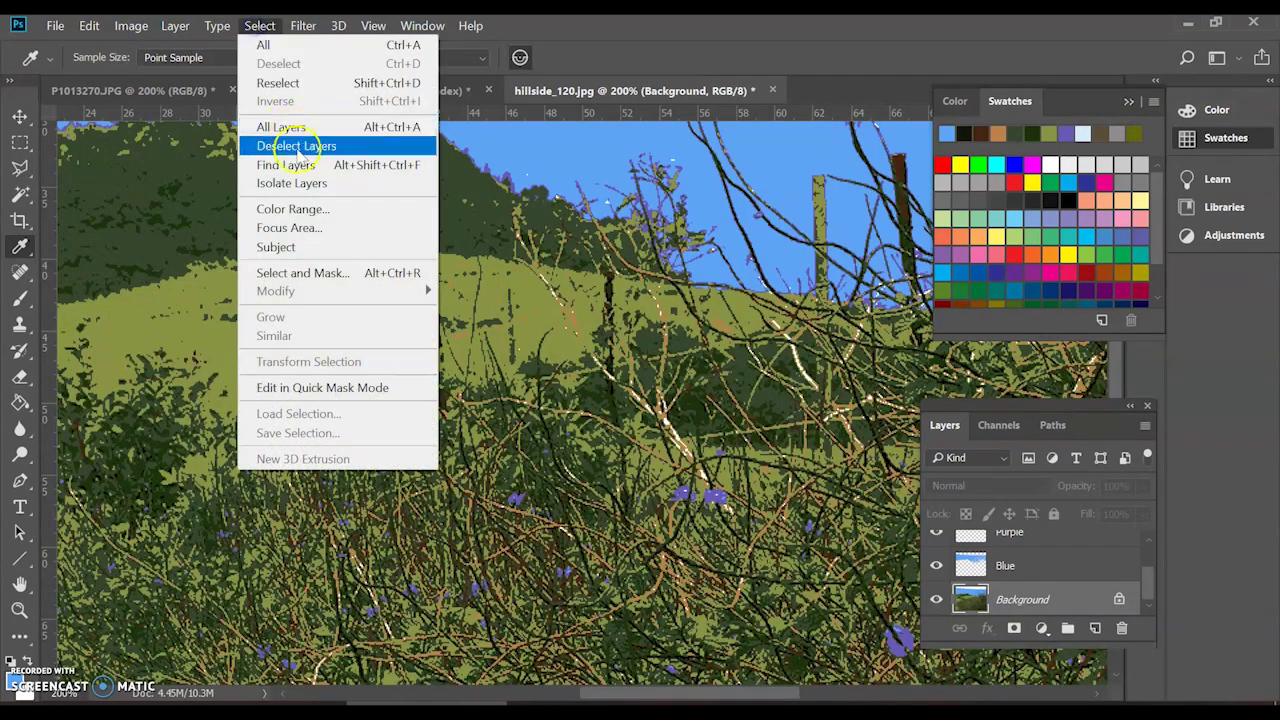
left_click(290, 209)
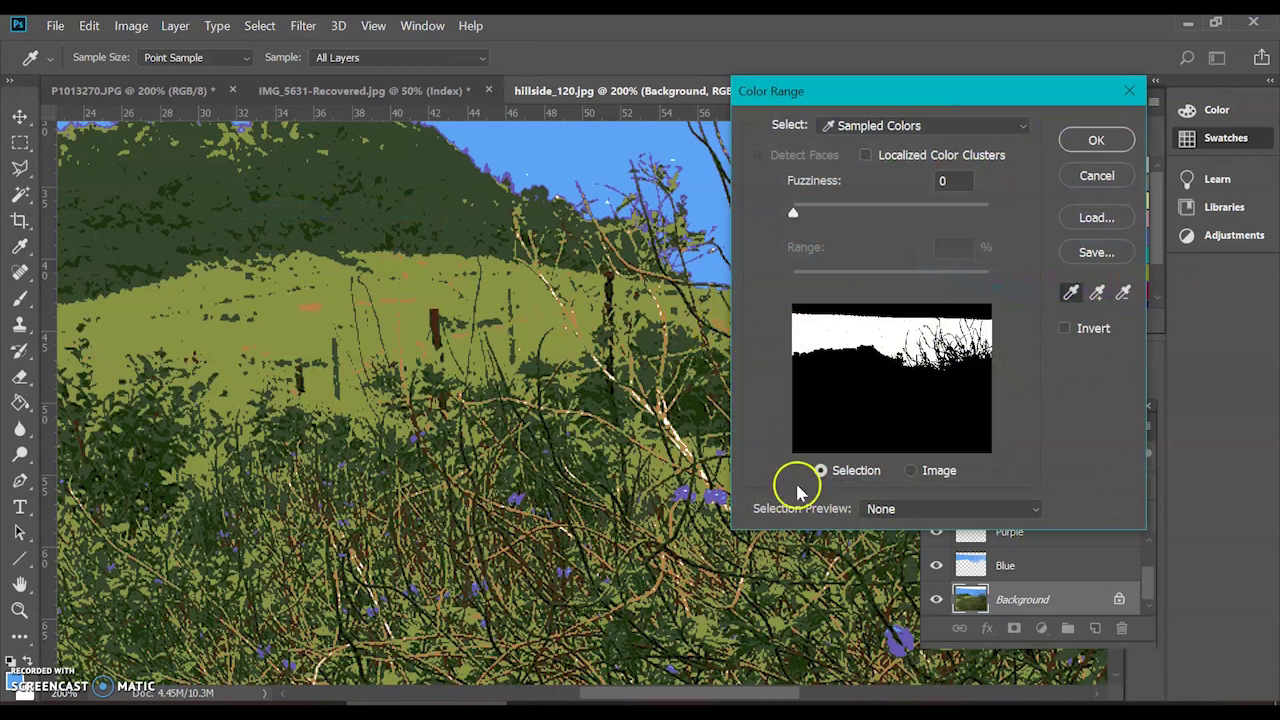
left_click(897, 640)
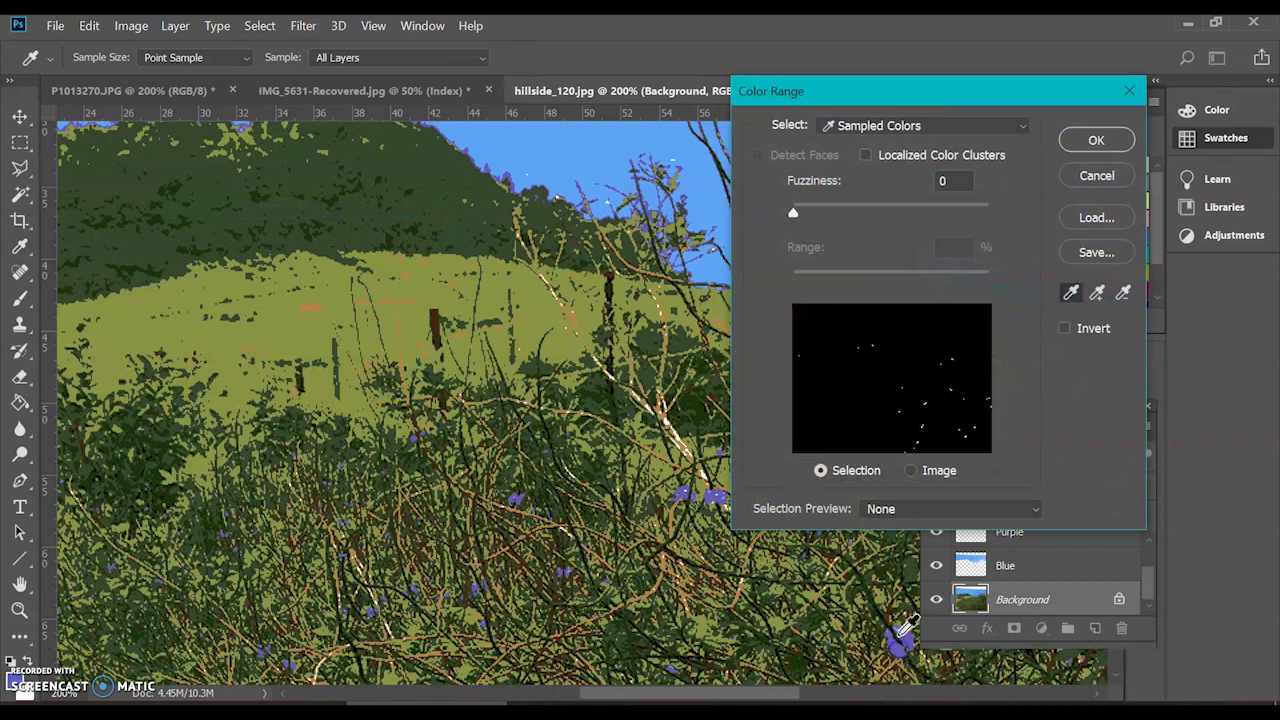
left_click(1085, 148)
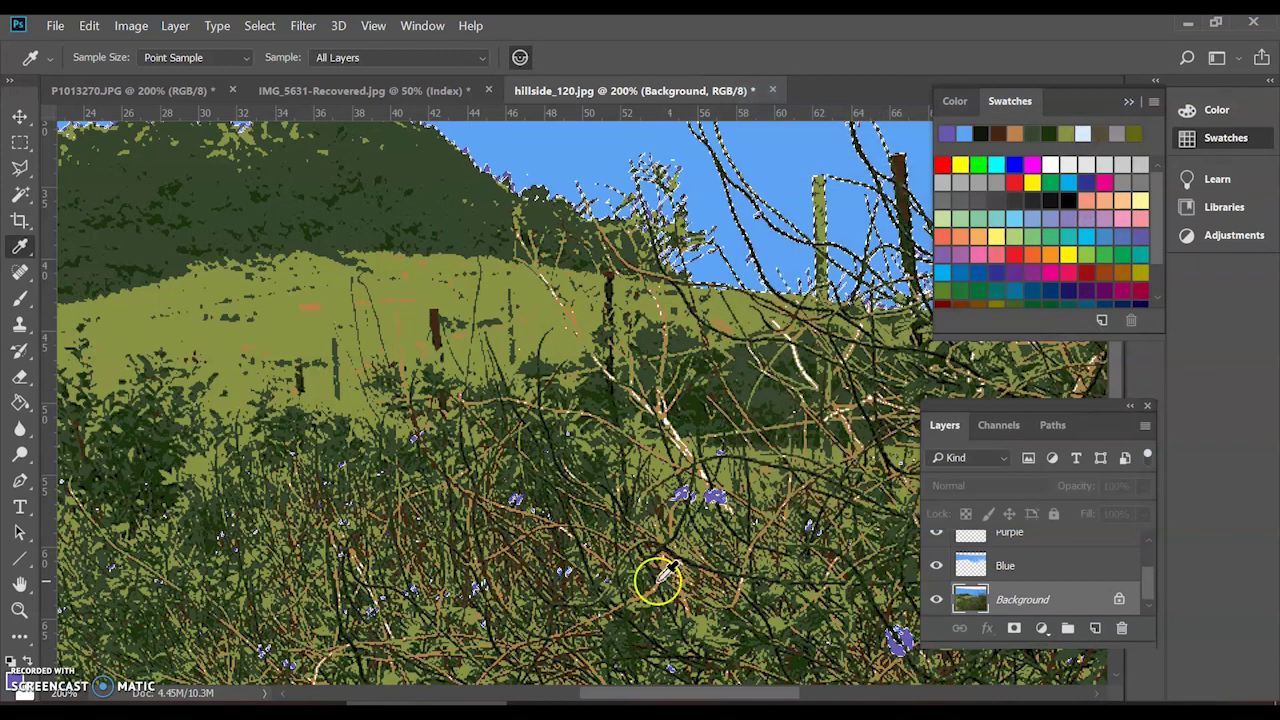
Step: Fill the selected purple areas with the sampled purple on the Purple layer, deselect, and hide the Background layer
scroll(705, 445, "up", 5)
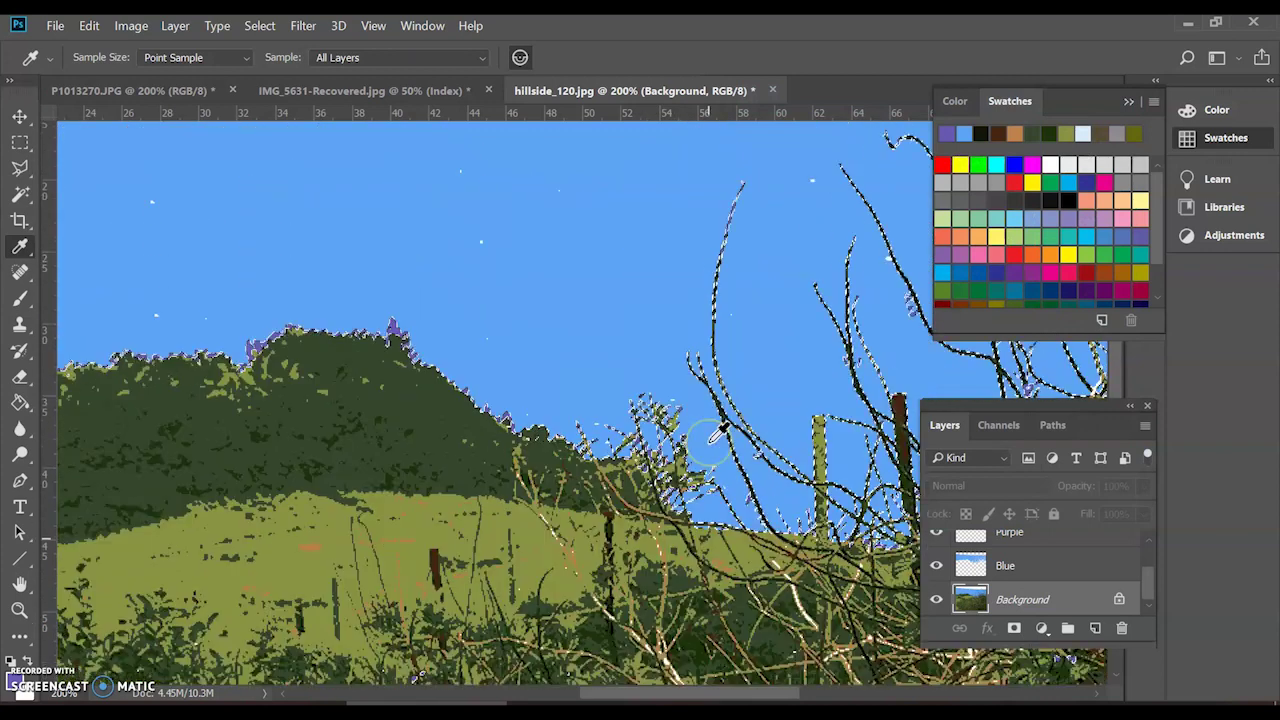
scroll(720, 432, "down", 6)
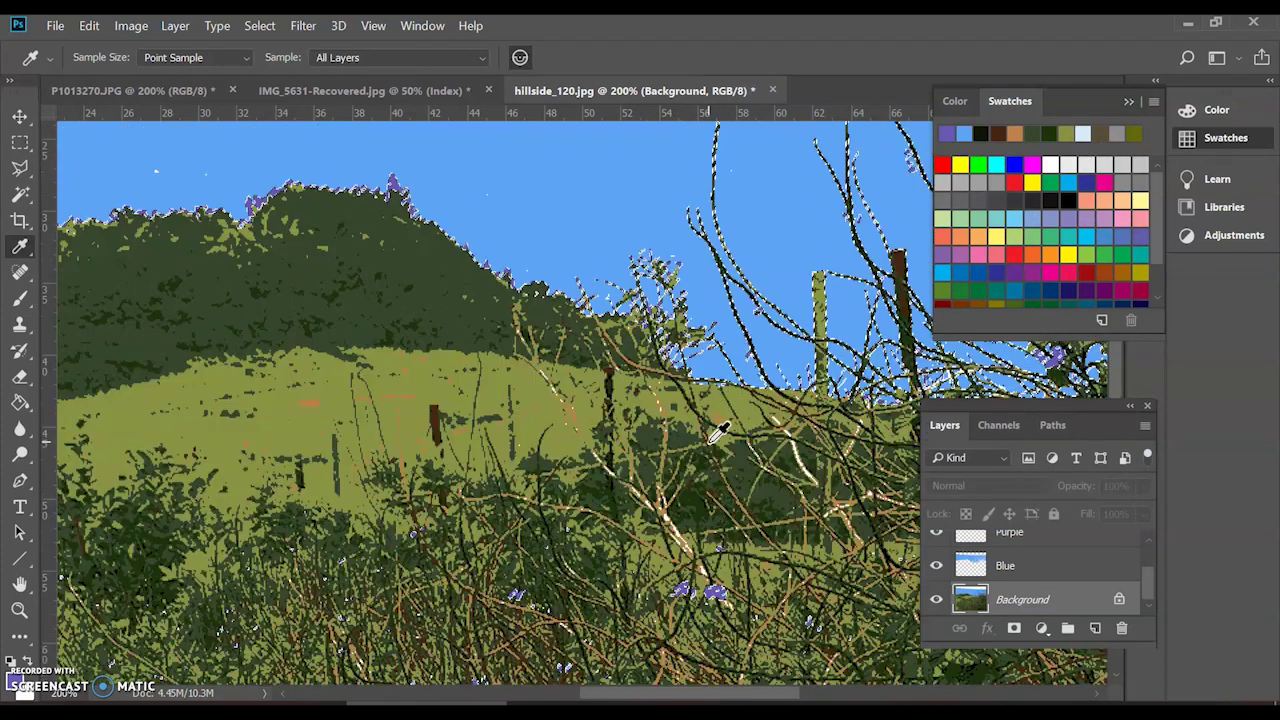
scroll(718, 433, "down", 2)
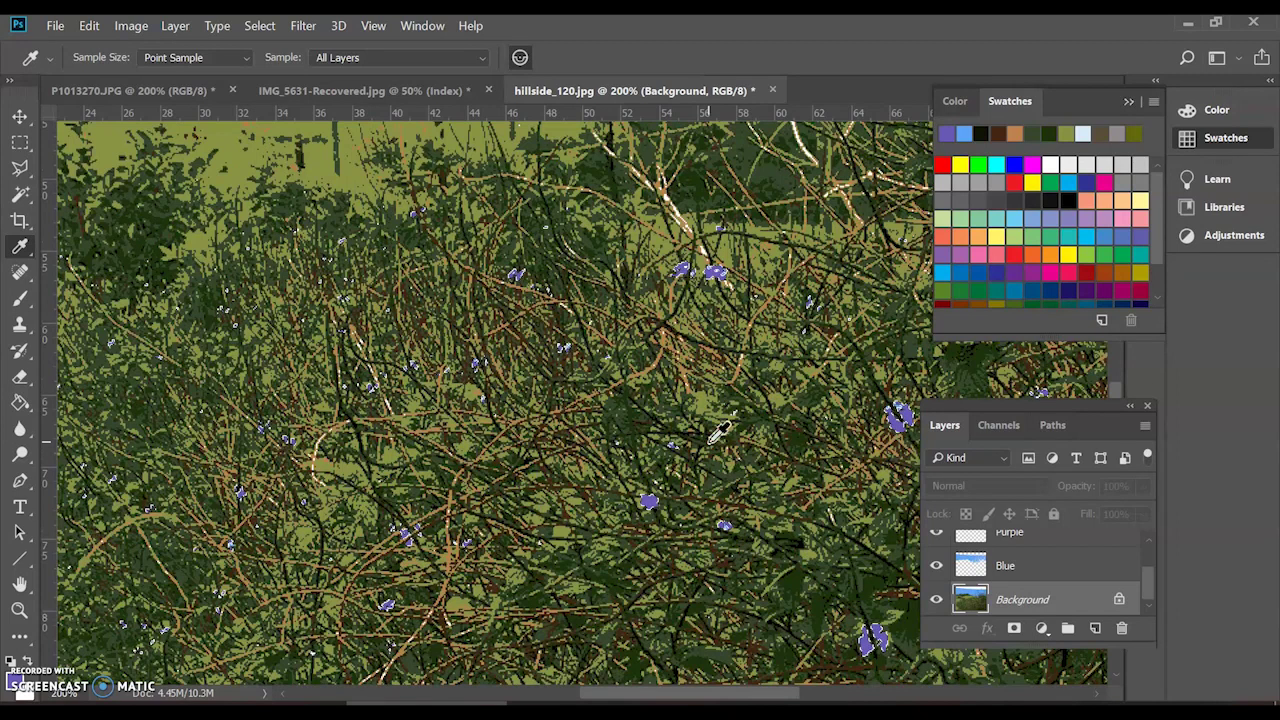
left_click(1050, 540)
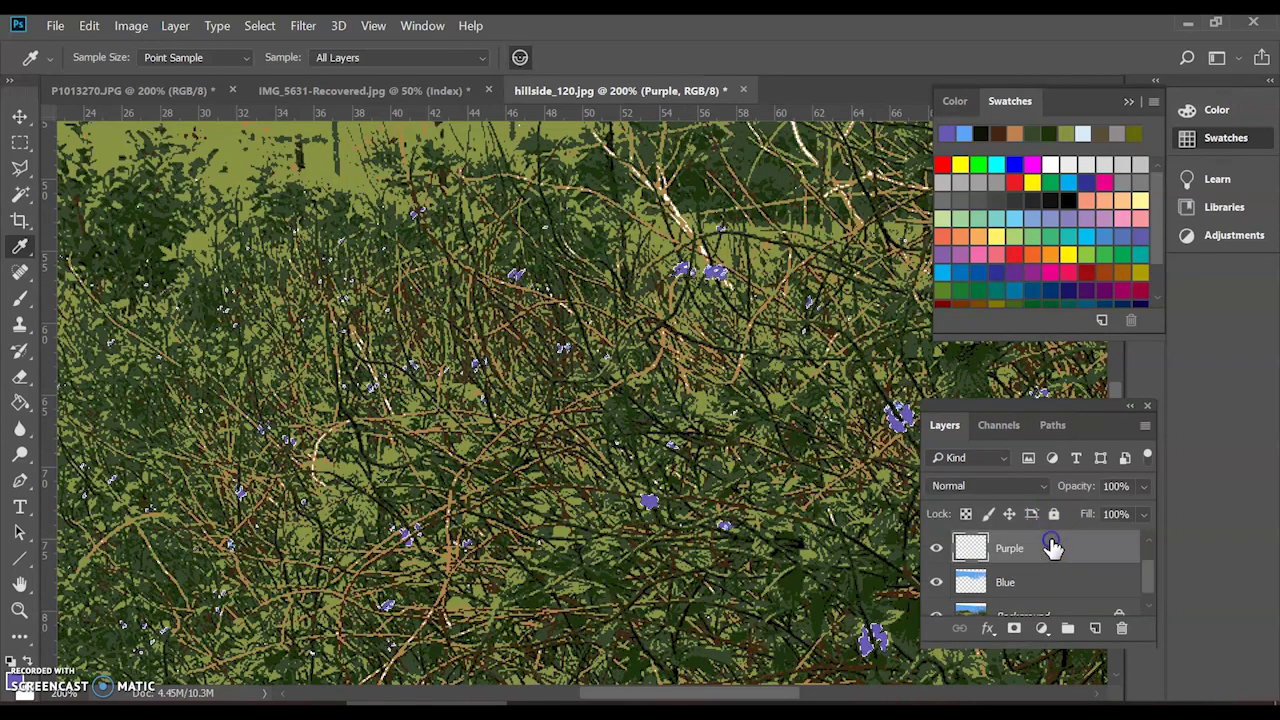
left_click(938, 610)
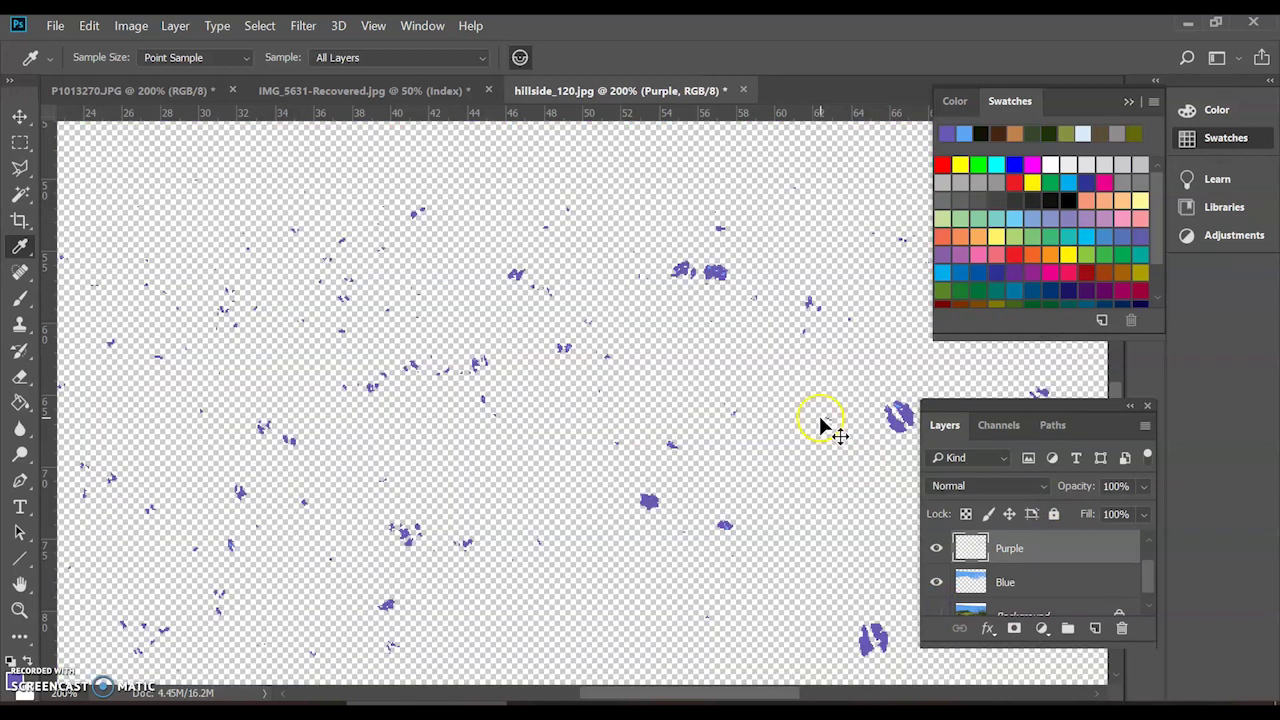
Step: Examine the blue and purple fills up close along the hill line and among the flowers, and show the Background layer again
key("ctrl+minus")
key("ctrl+minus")
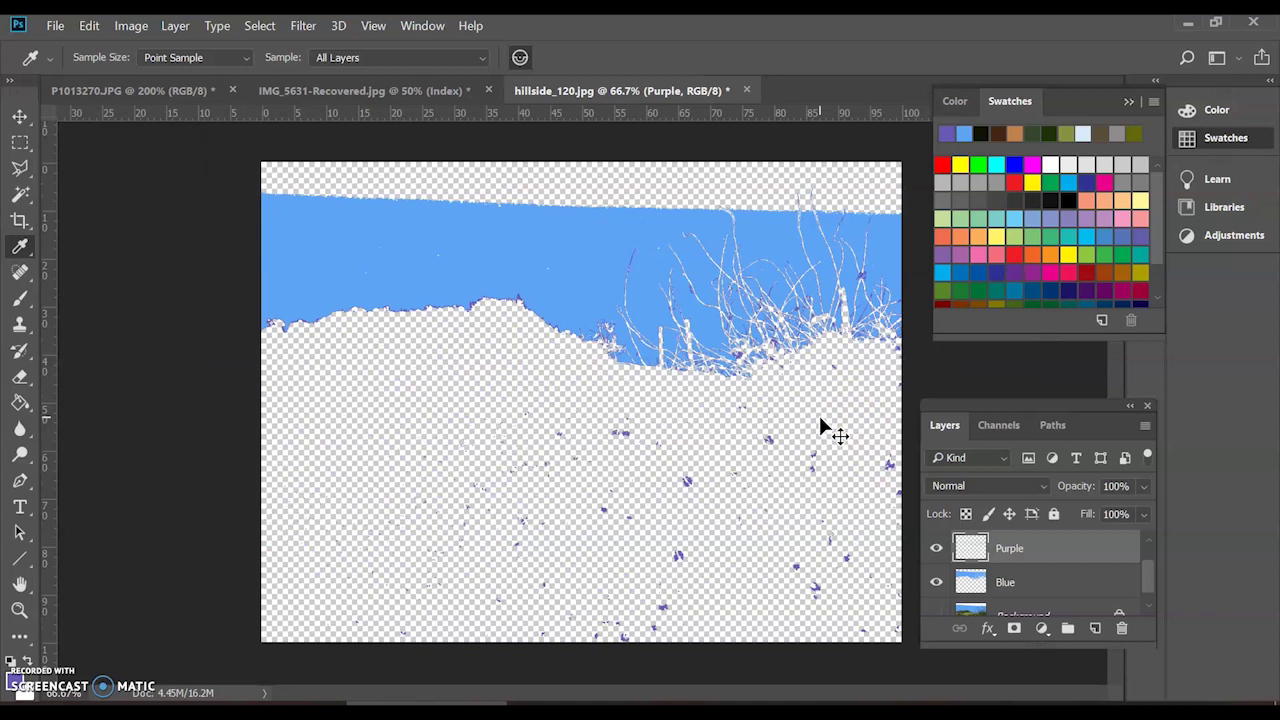
key("ctrl+plus")
key("ctrl+plus")
key("ctrl+plus")
scroll(830, 405, "up", 4)
scroll(830, 405, "up", 1)
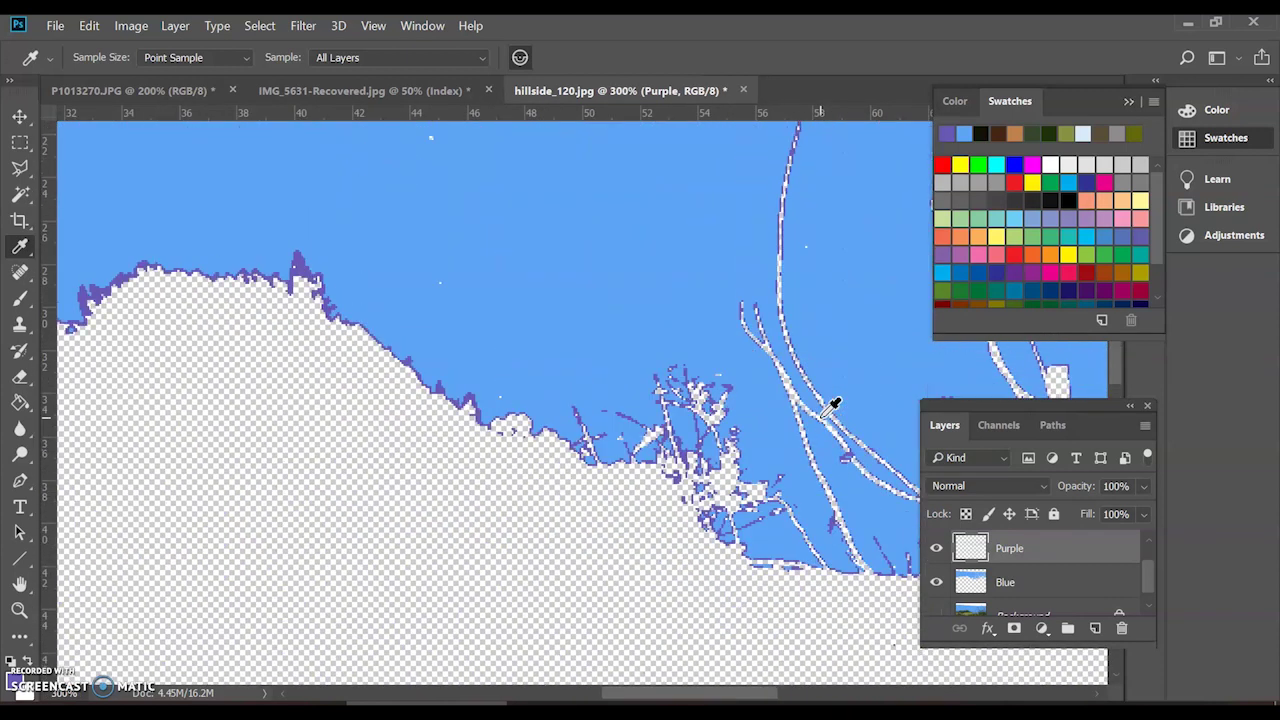
scroll(830, 405, "down", 6)
scroll(834, 406, "up", 1)
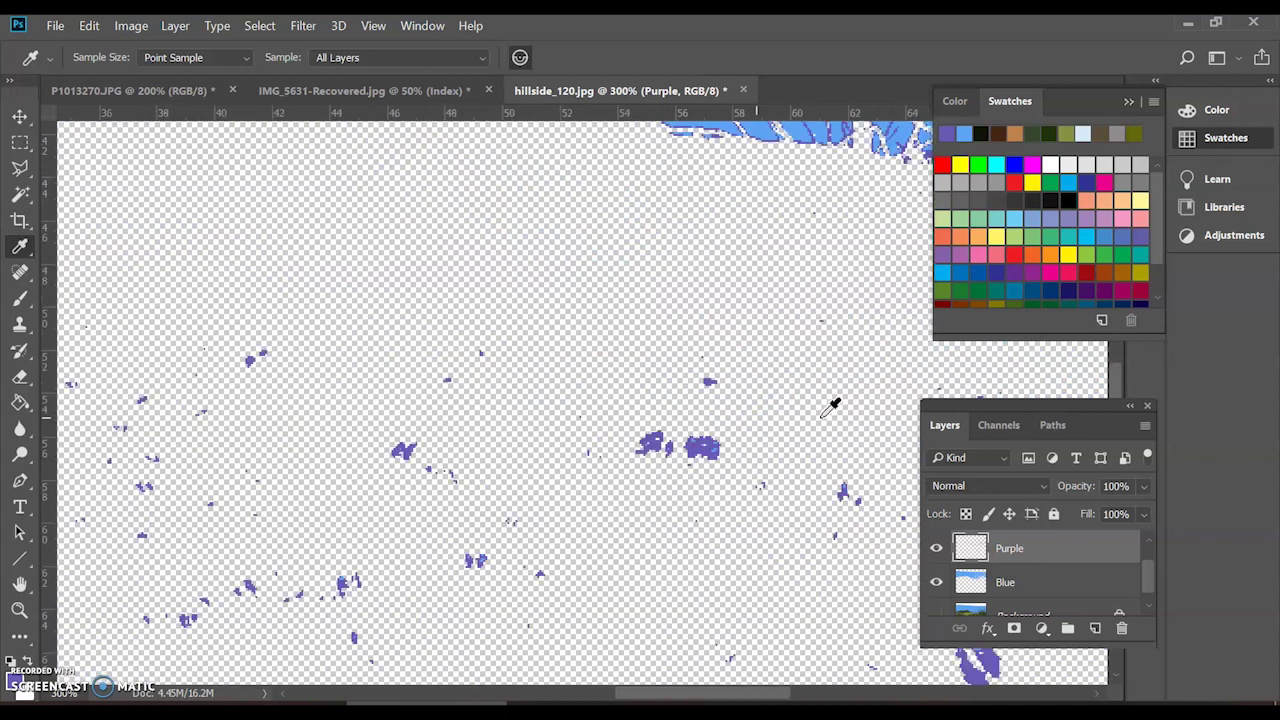
scroll(834, 406, "right", 5)
scroll(806, 449, "down", 6)
left_click(806, 449)
scroll(806, 449, "down", 2)
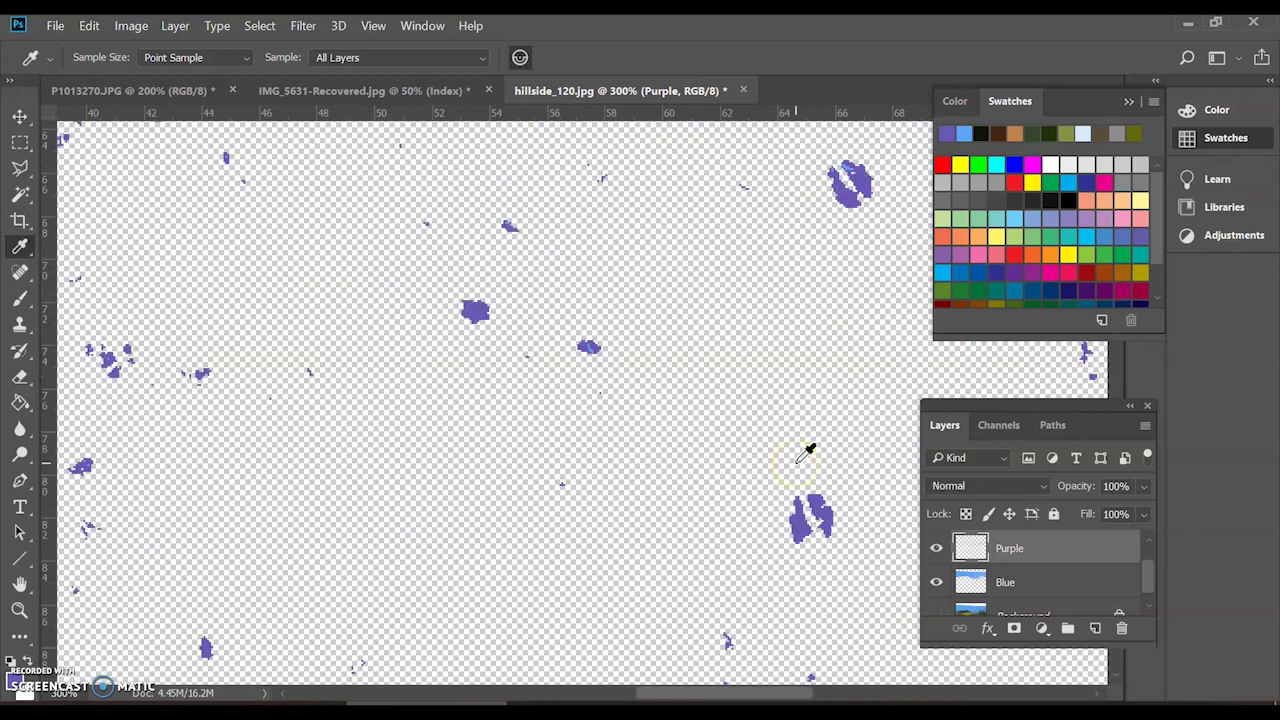
key("ctrl+minus")
key("ctrl+minus")
key("ctrl+minus")
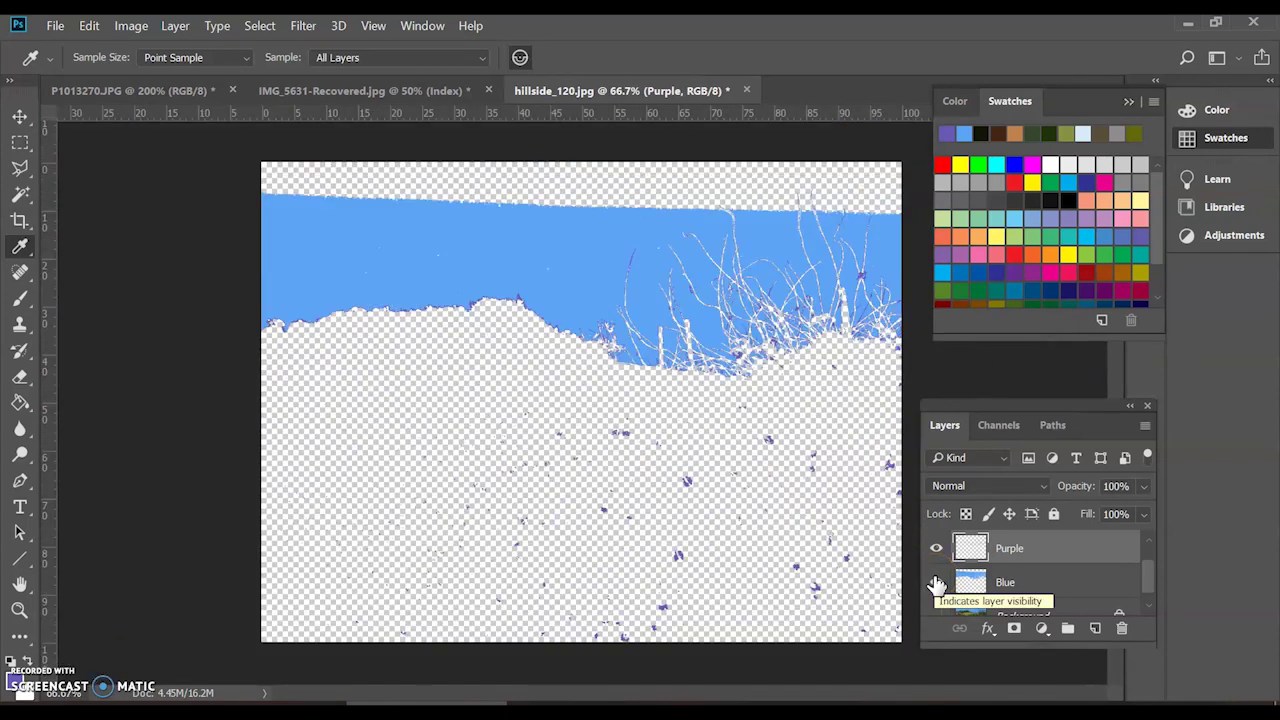
left_click(936, 612)
left_click(728, 528)
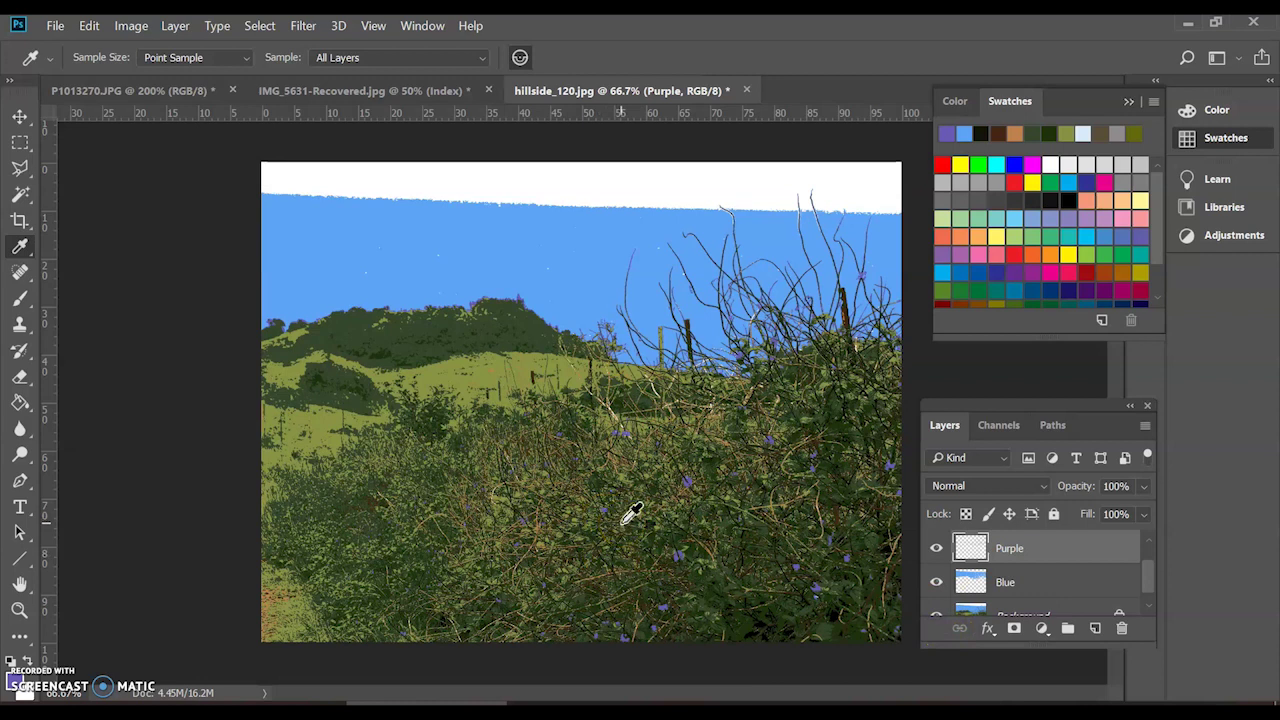
left_click_drag(623, 522, 656, 486)
left_click_drag(681, 494, 897, 556)
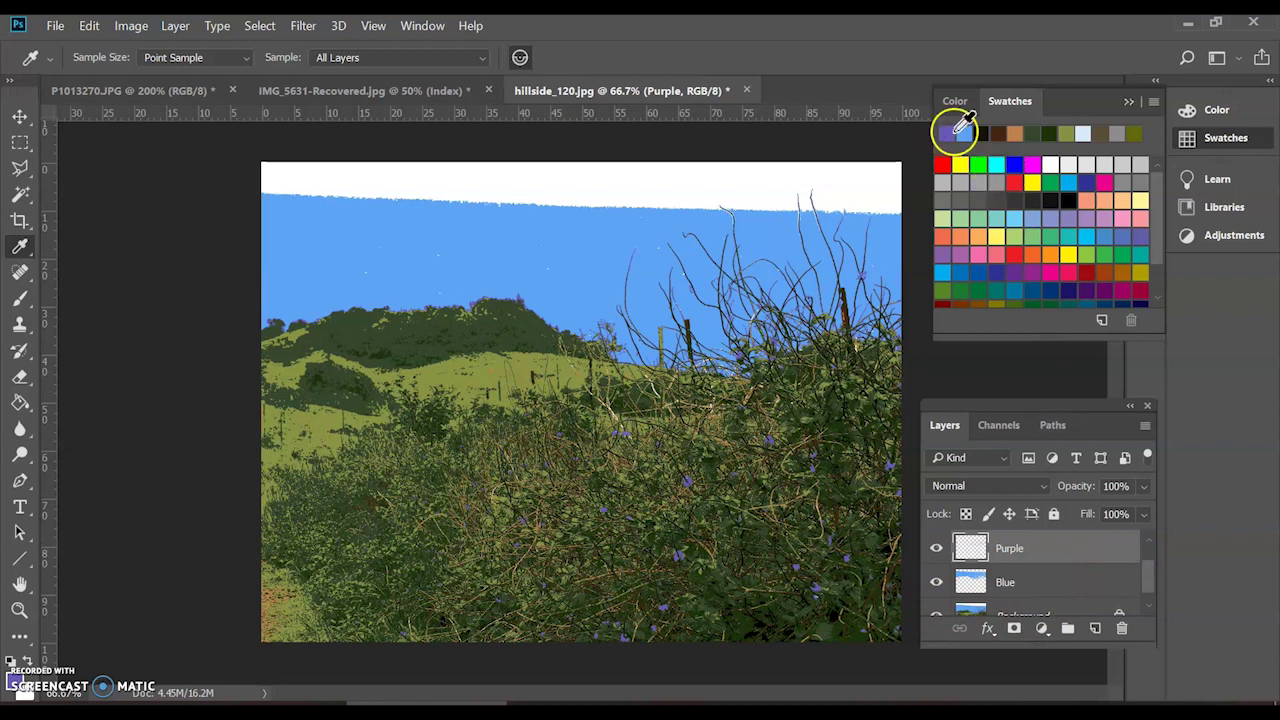
left_click_drag(979, 127, 987, 141)
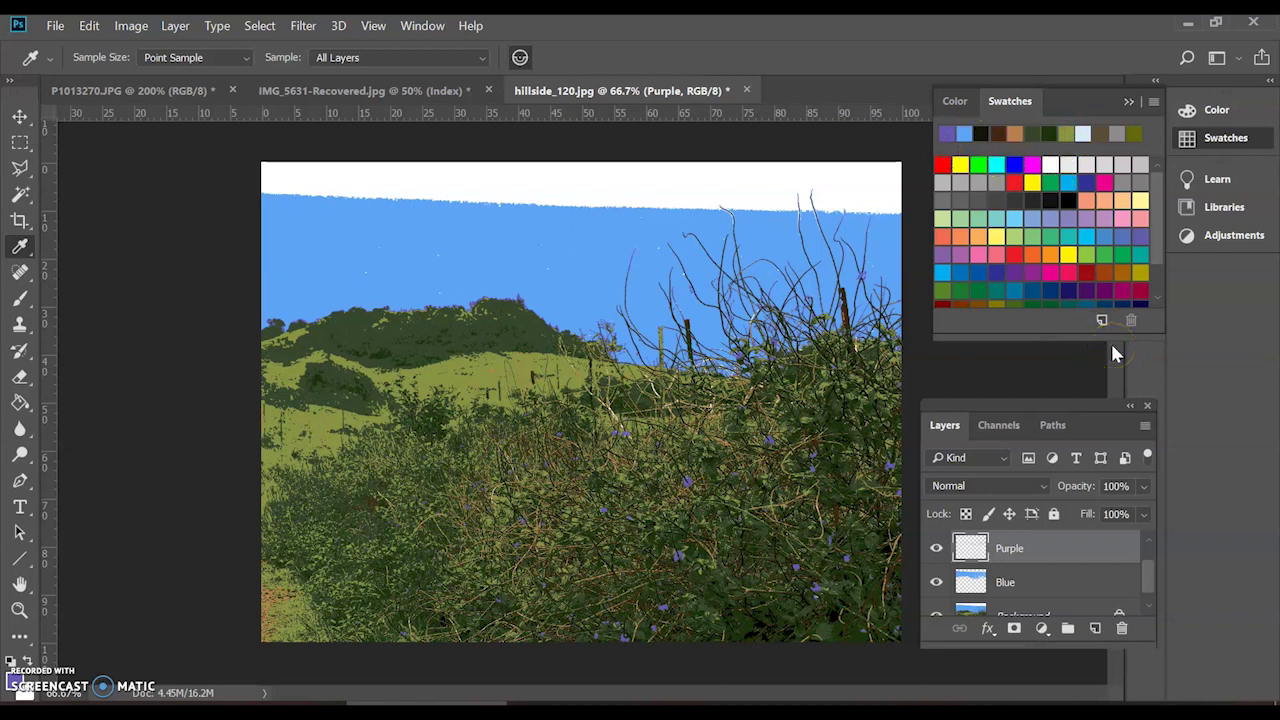
Step: Add a new layer above Purple and name it Light green
left_click(1095, 628)
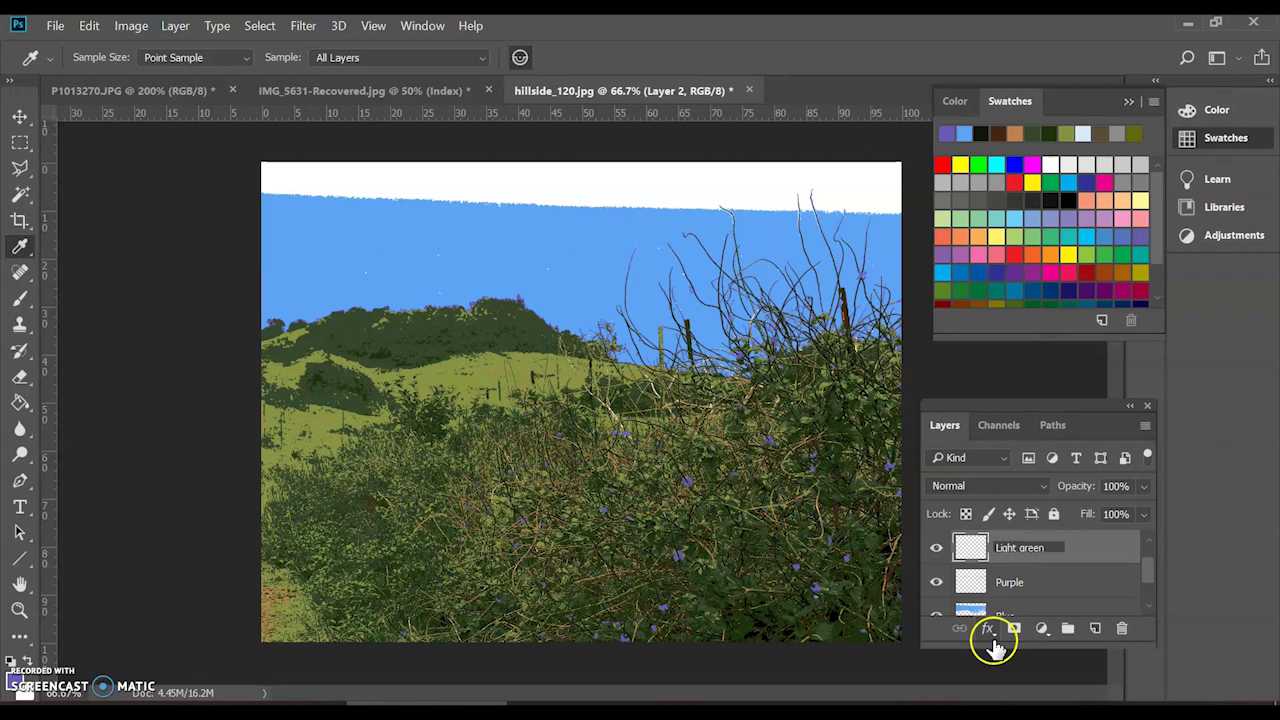
left_click(258, 26)
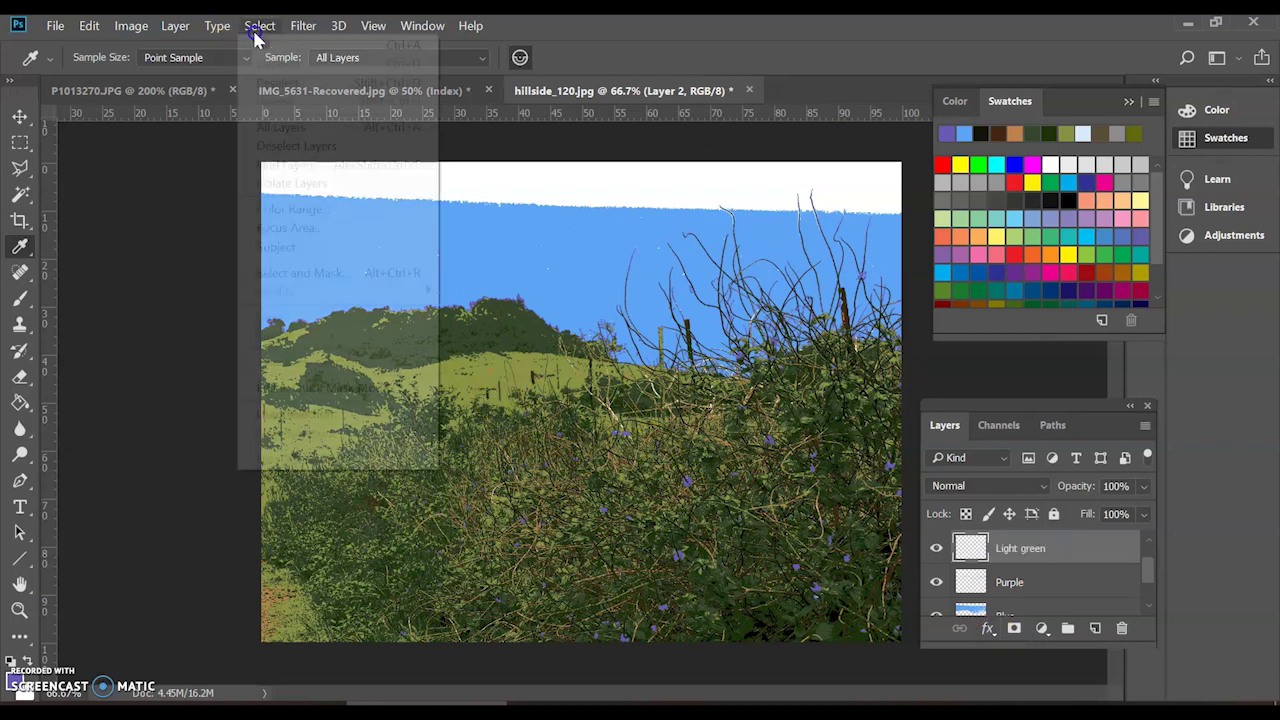
left_click(292, 211)
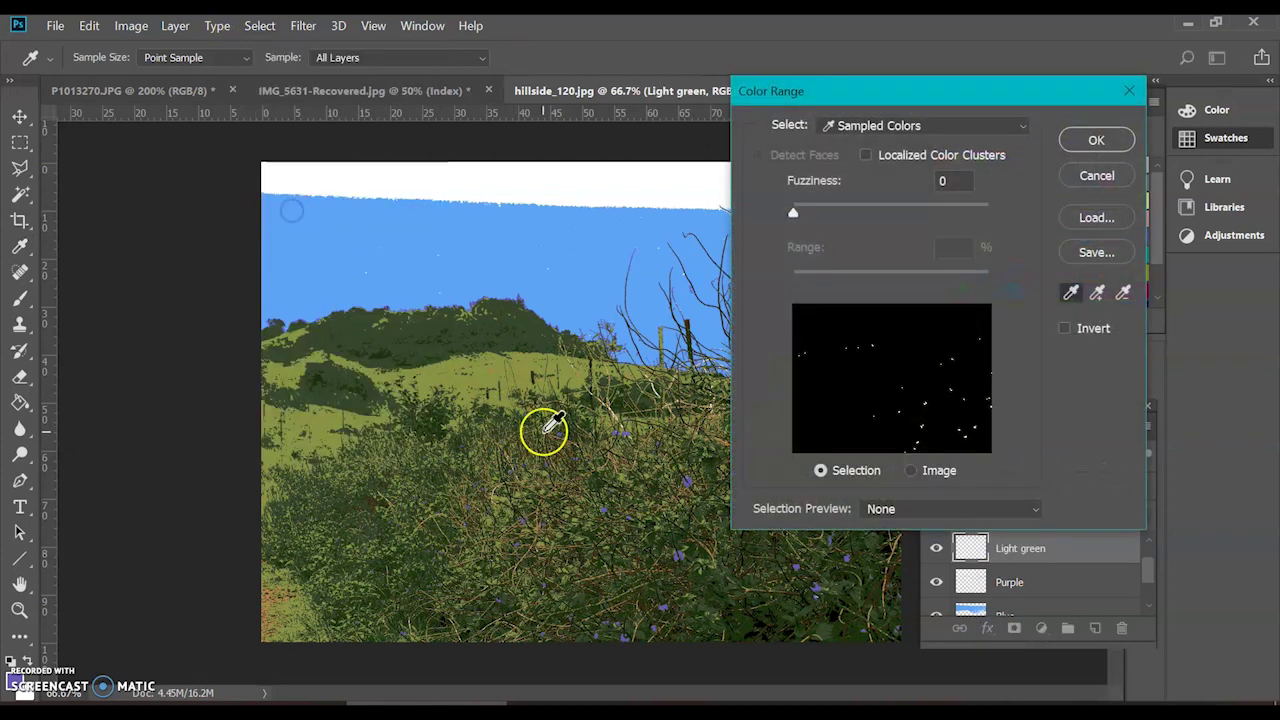
left_click(522, 378)
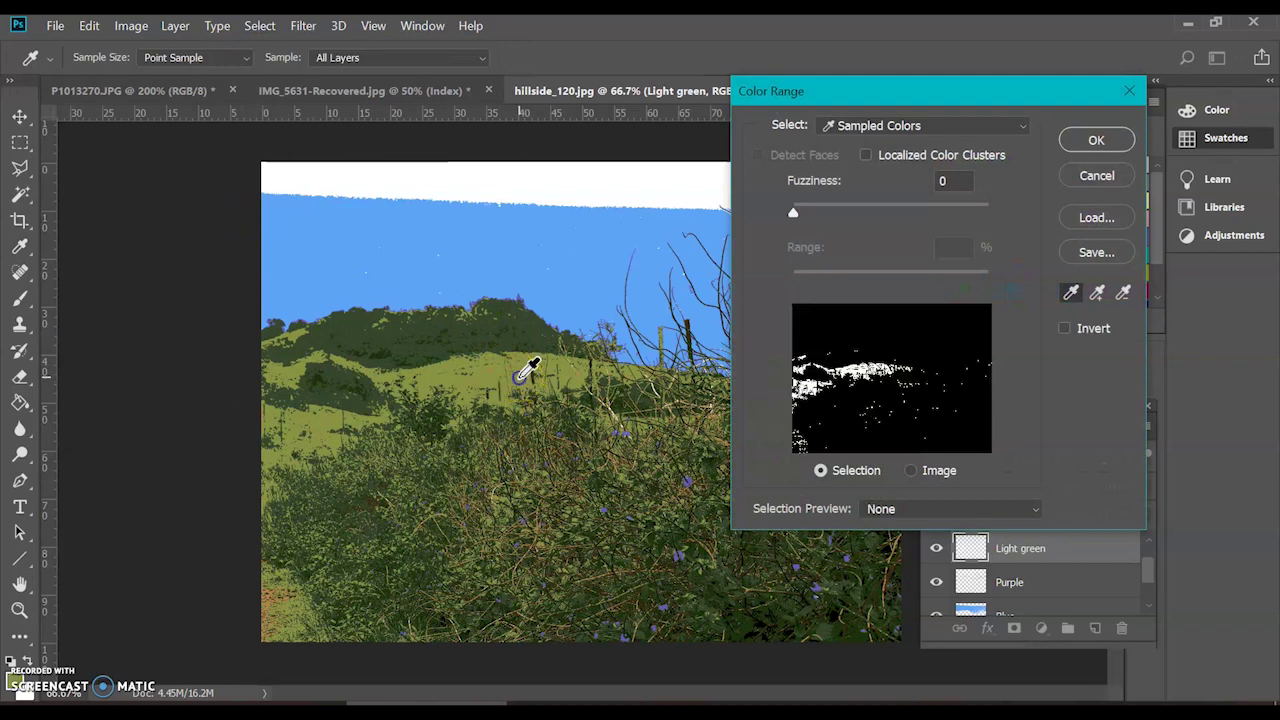
left_click(1078, 148)
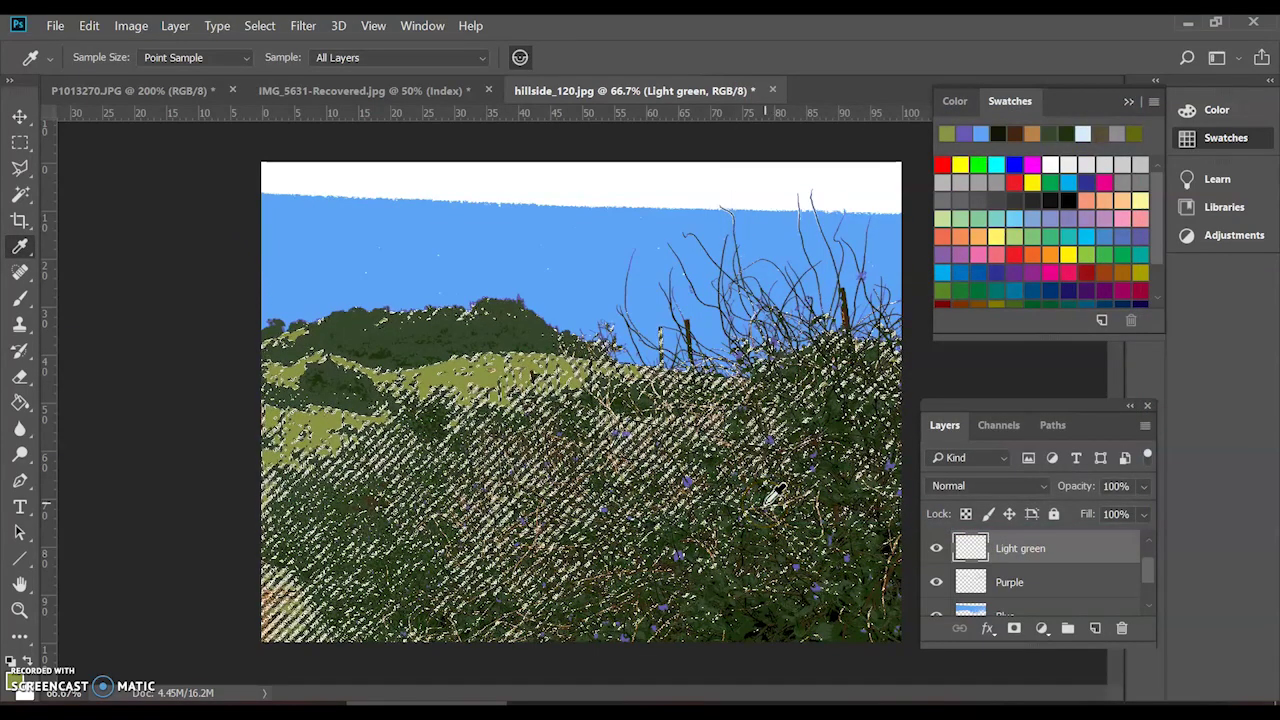
key("ctrl+c")
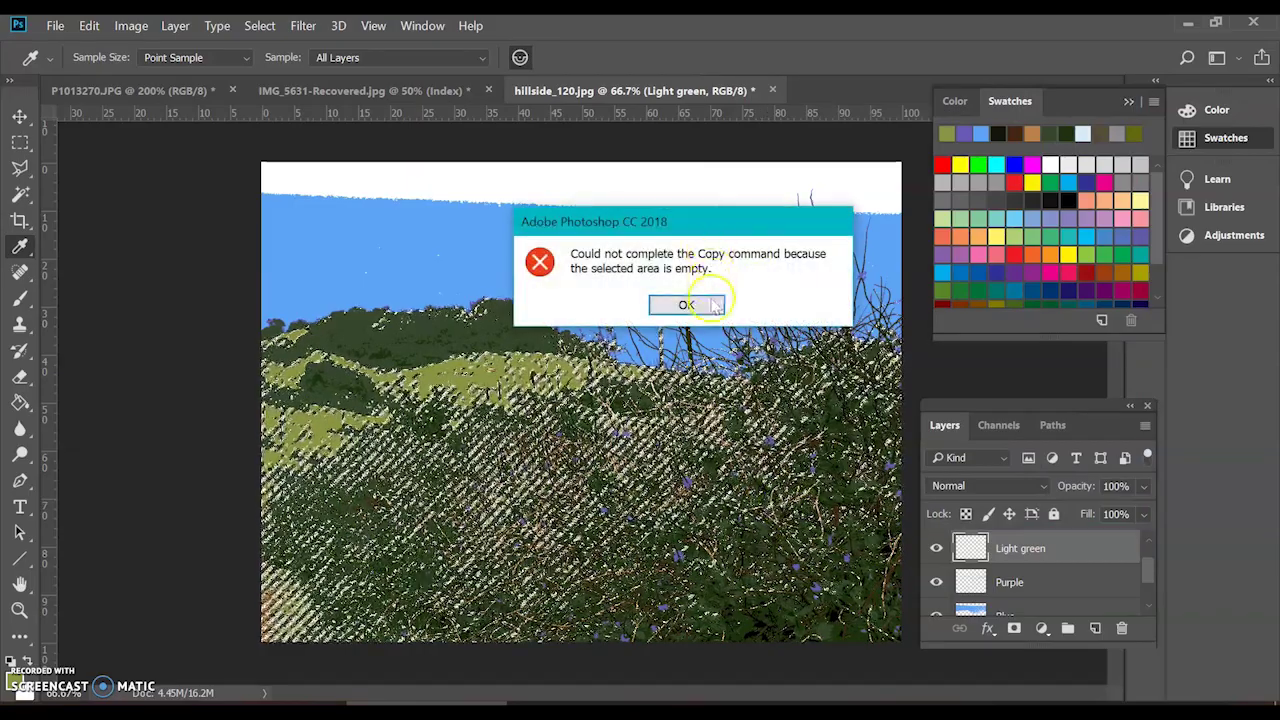
left_click(716, 306)
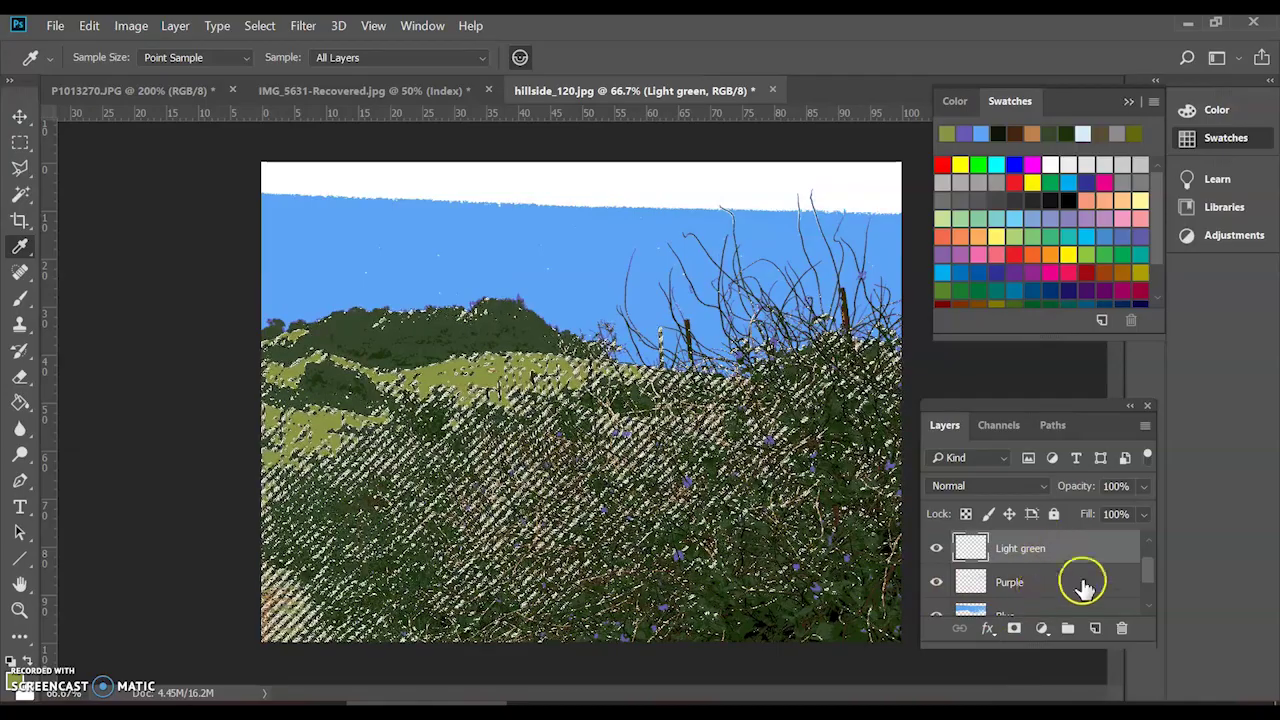
Step: Clear the selection and select the light green areas of the Background layer with Color Range, sampling the field at fuzziness 0
left_click_drag(1146, 580, 1147, 596)
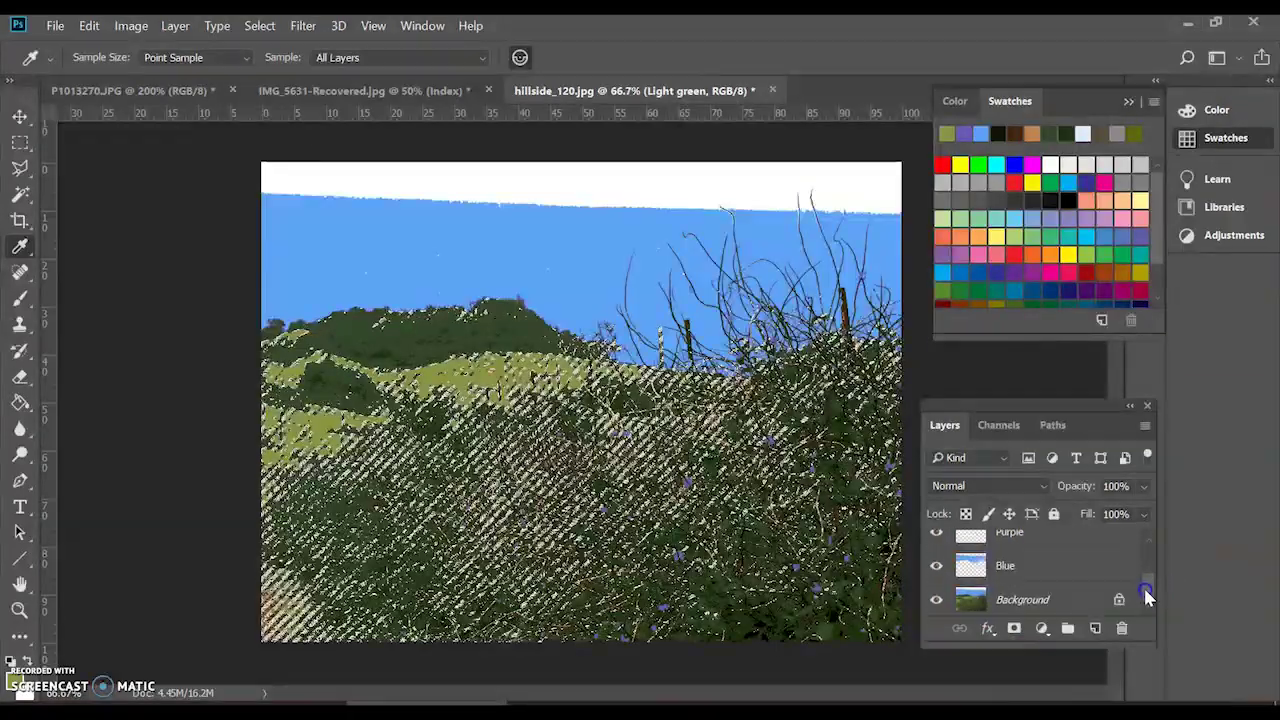
left_click(1096, 597)
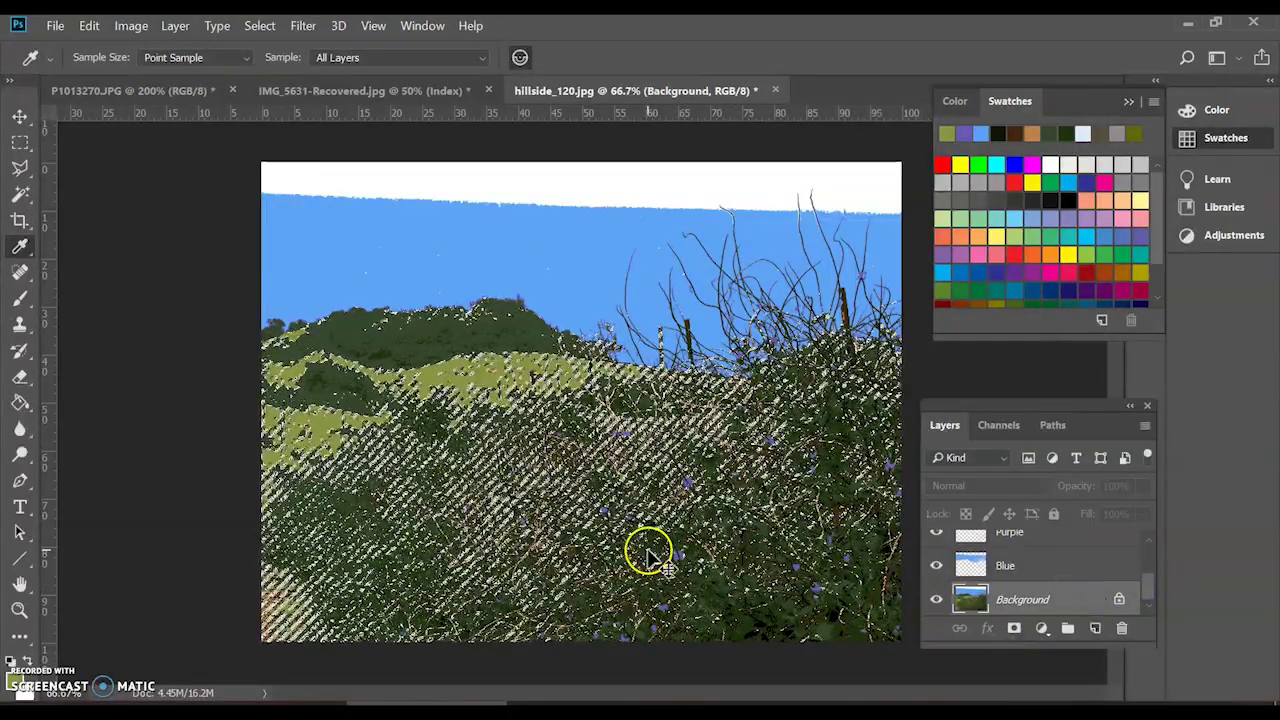
left_click(259, 25)
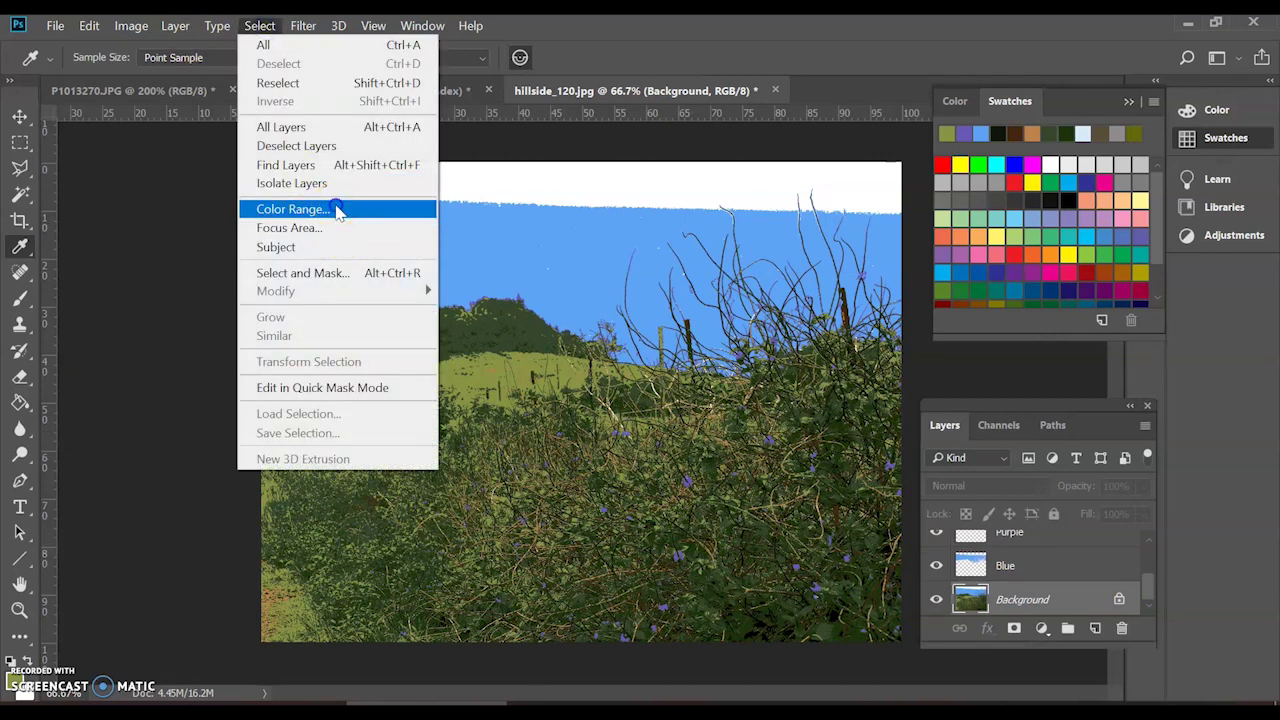
left_click(337, 208)
left_click(419, 387)
left_click(453, 381)
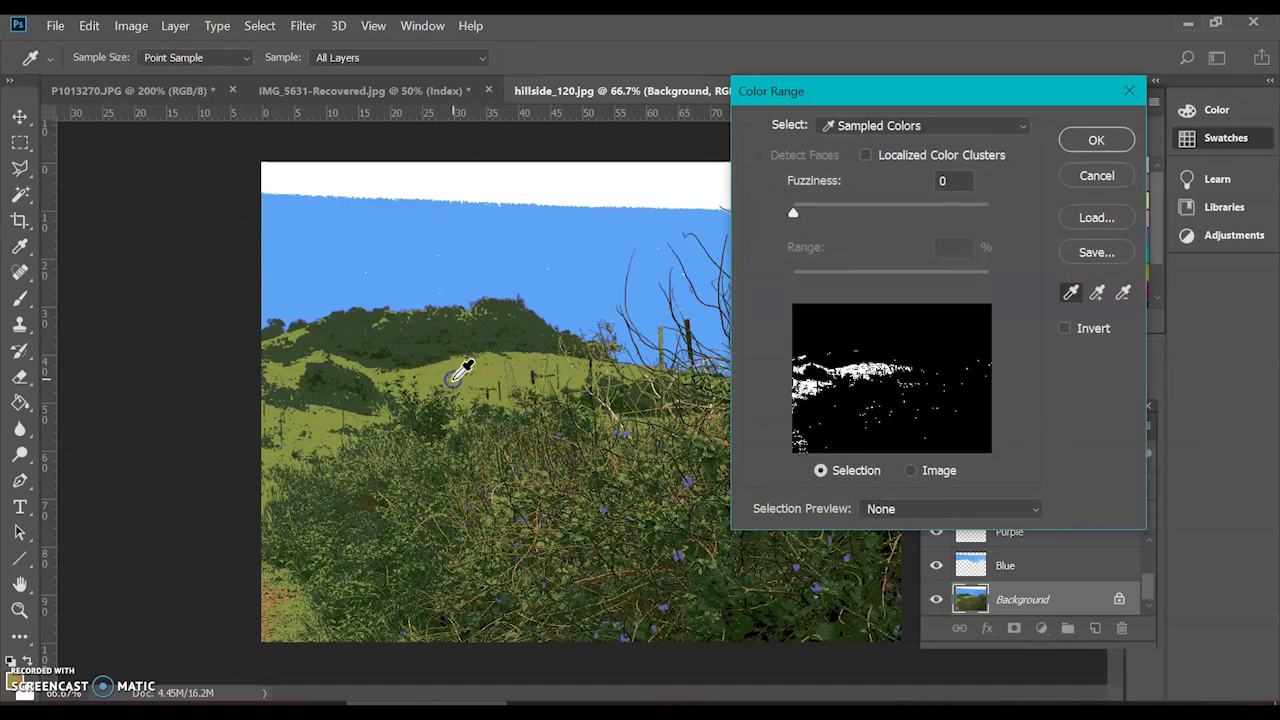
left_click(1076, 146)
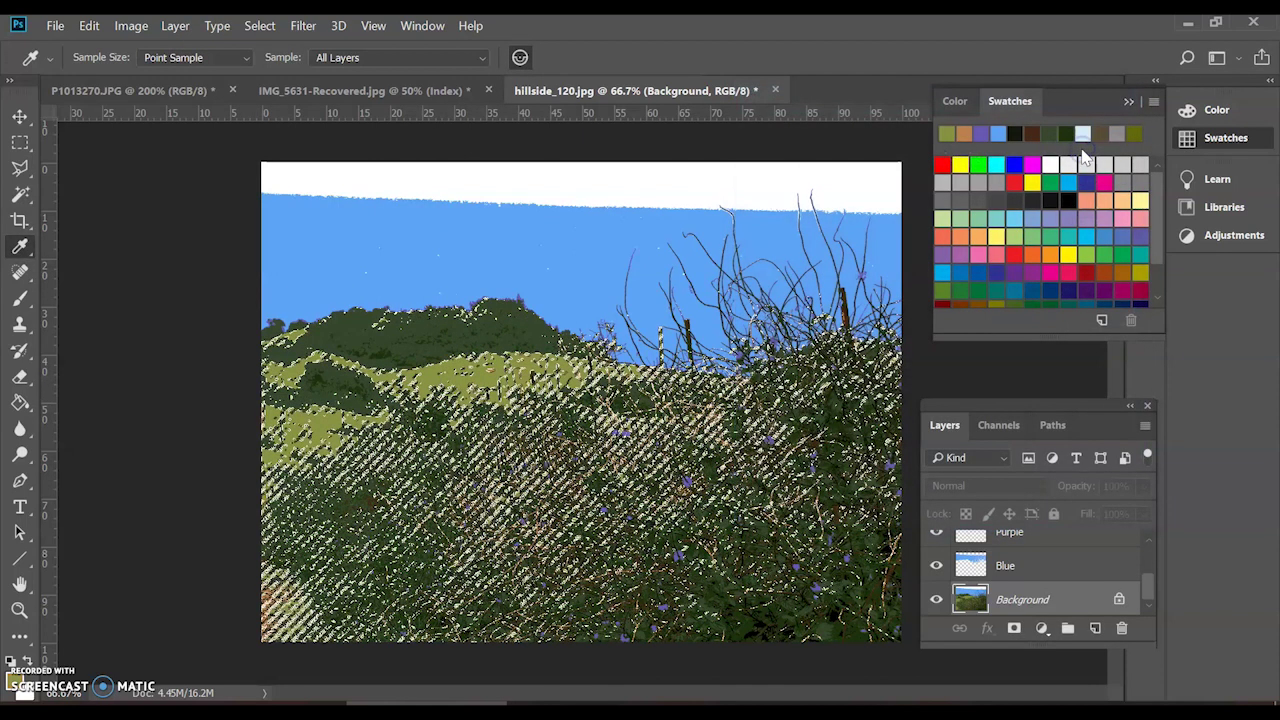
Step: Fill the selected areas with the sampled green on the Light green layer, deselect, and check the fill with the Background hidden briefly
left_click(1147, 582)
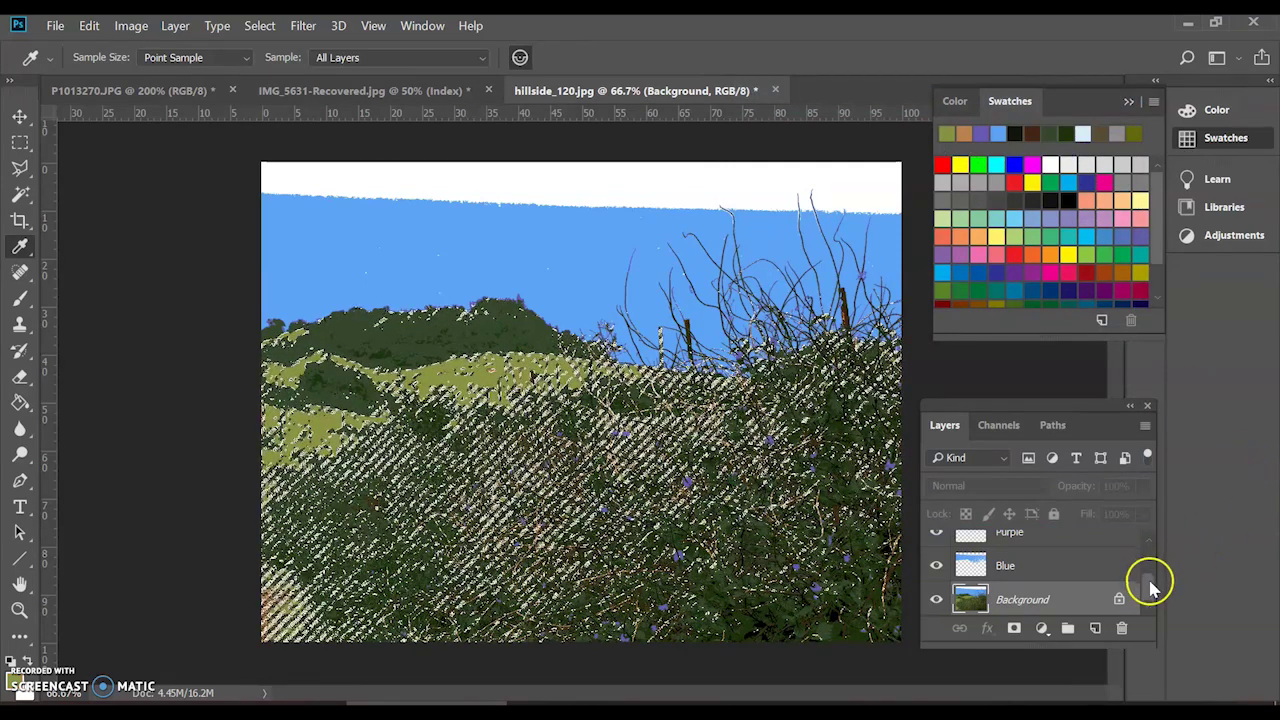
left_click_drag(1150, 588, 1151, 565)
left_click(1076, 580)
key("alt+BackSpace")
key("ctrl+d")
left_click(1015, 578)
left_click(1147, 565)
left_click_drag(1147, 565, 1145, 596)
left_click(936, 600)
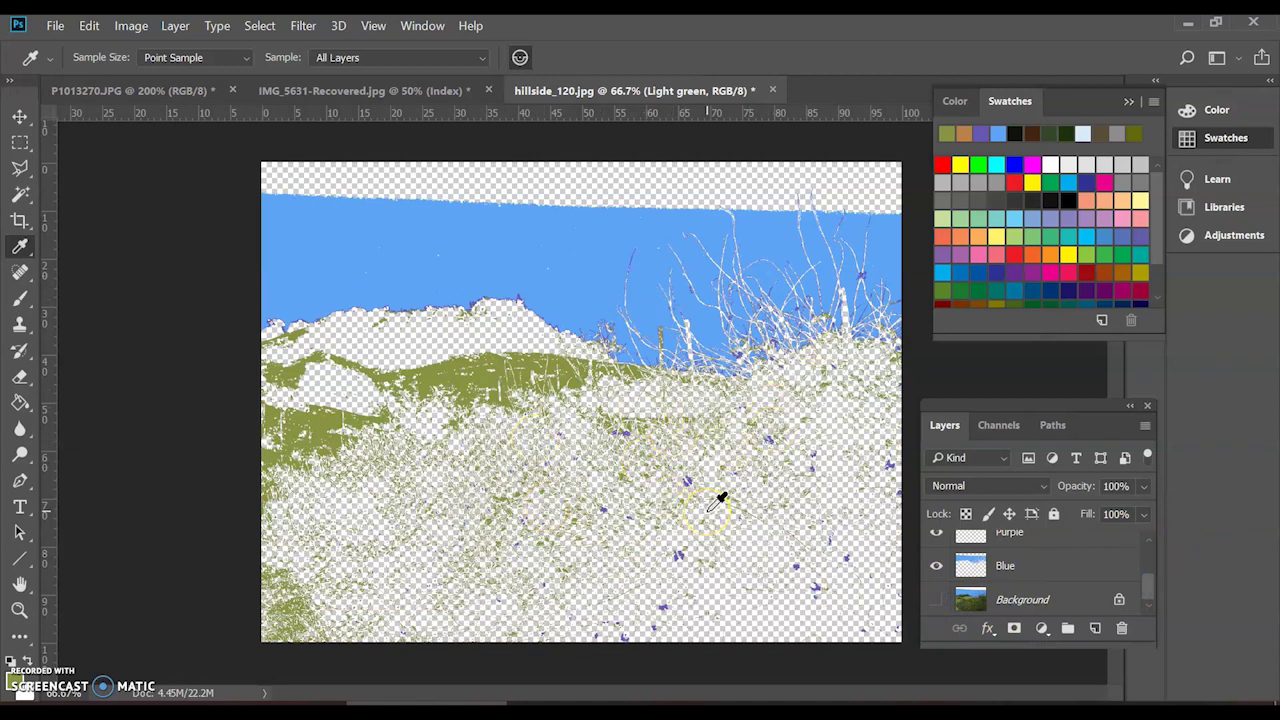
left_click(960, 600)
left_click(936, 600)
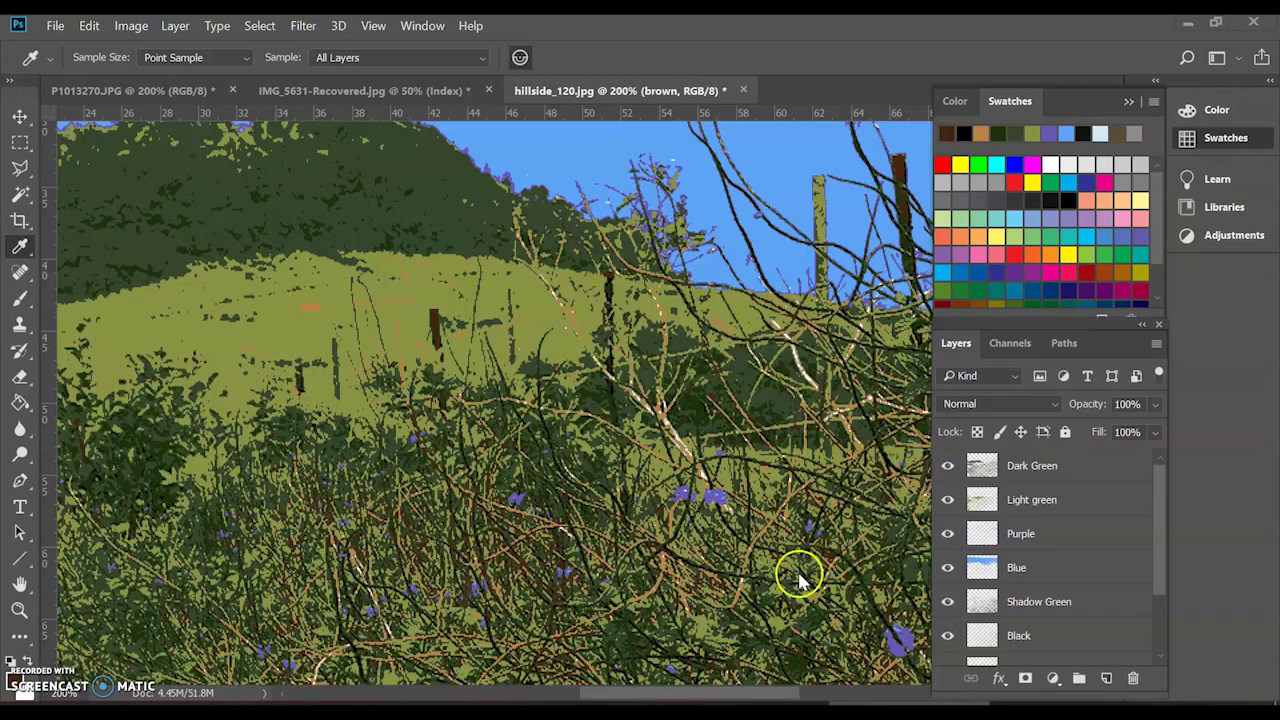
Step: Check what the tan, Black and Shadow Green layers contribute to the image by hiding and showing each one
scroll(800, 578, "down", 3)
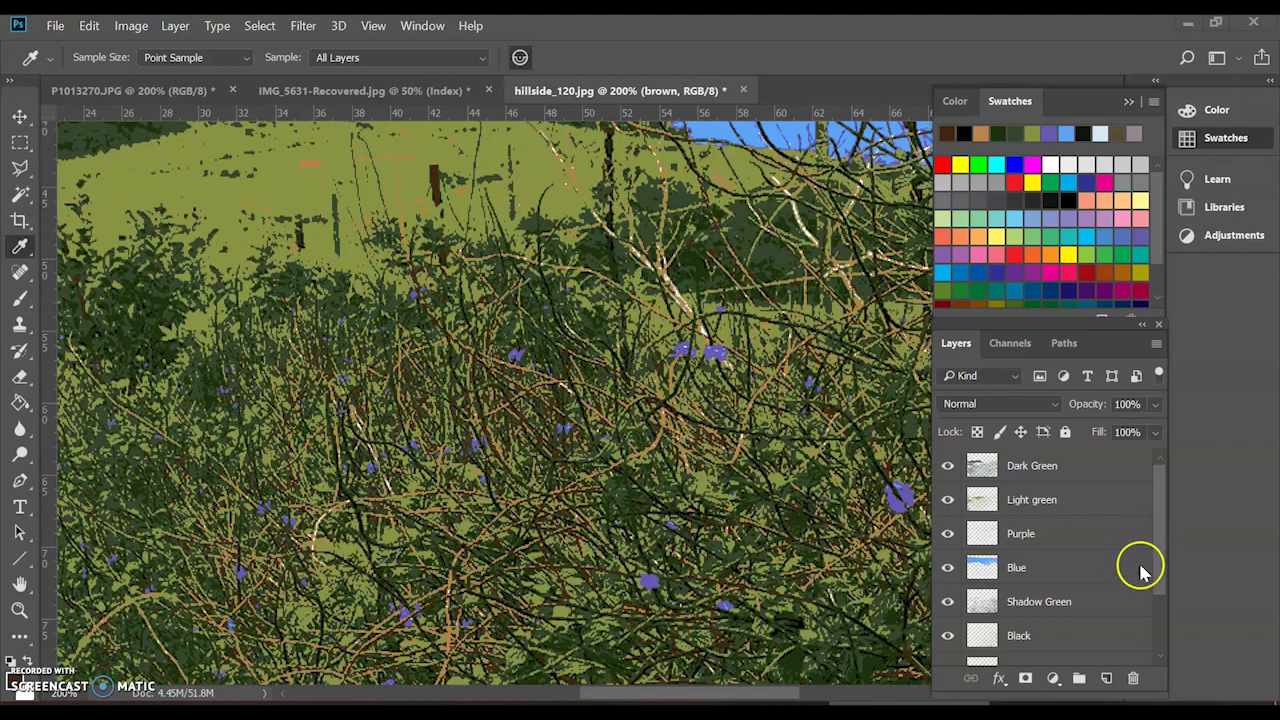
left_click(1162, 622)
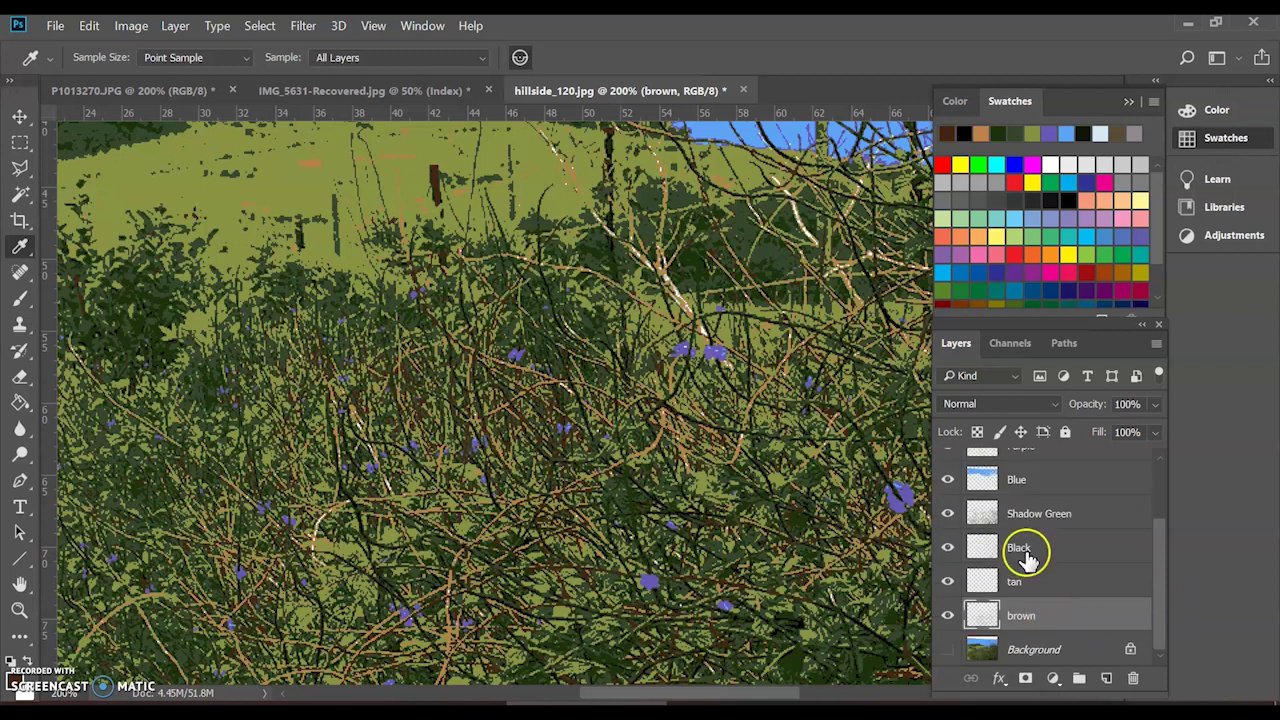
left_click(947, 645)
left_click(946, 585)
left_click(946, 586)
left_click(946, 586)
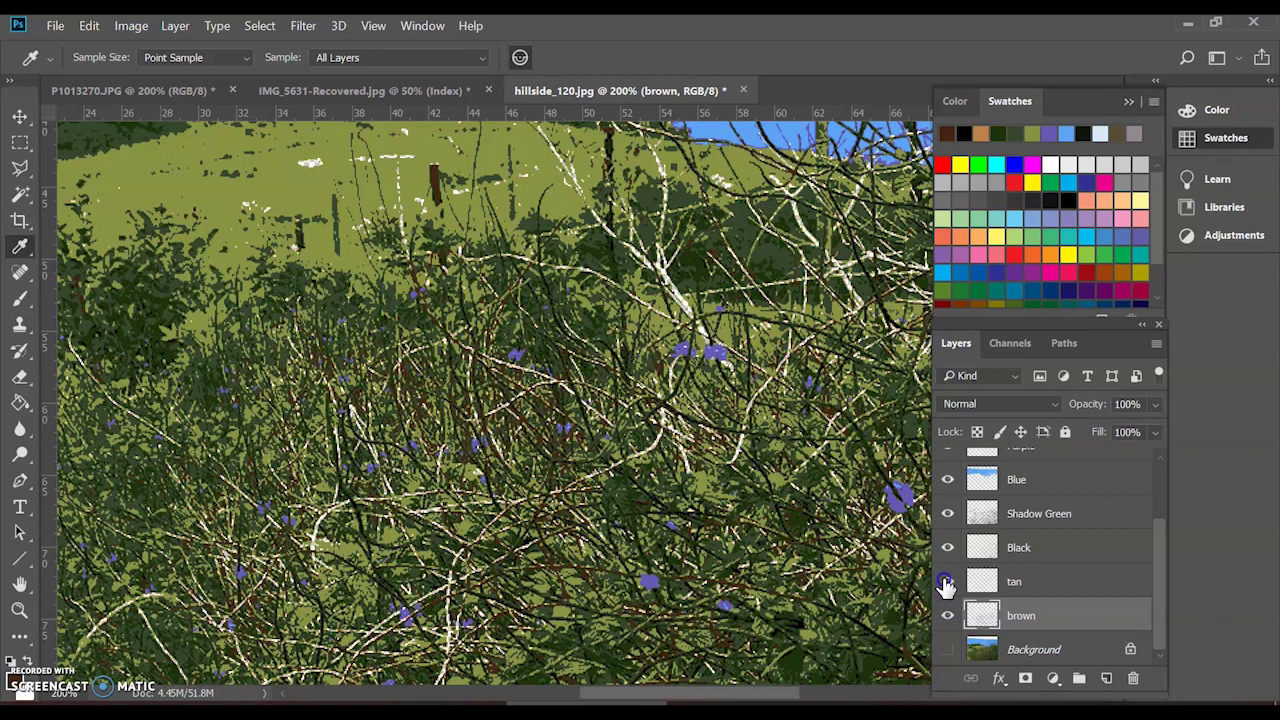
left_click(946, 585)
left_click(945, 548)
left_click(945, 548)
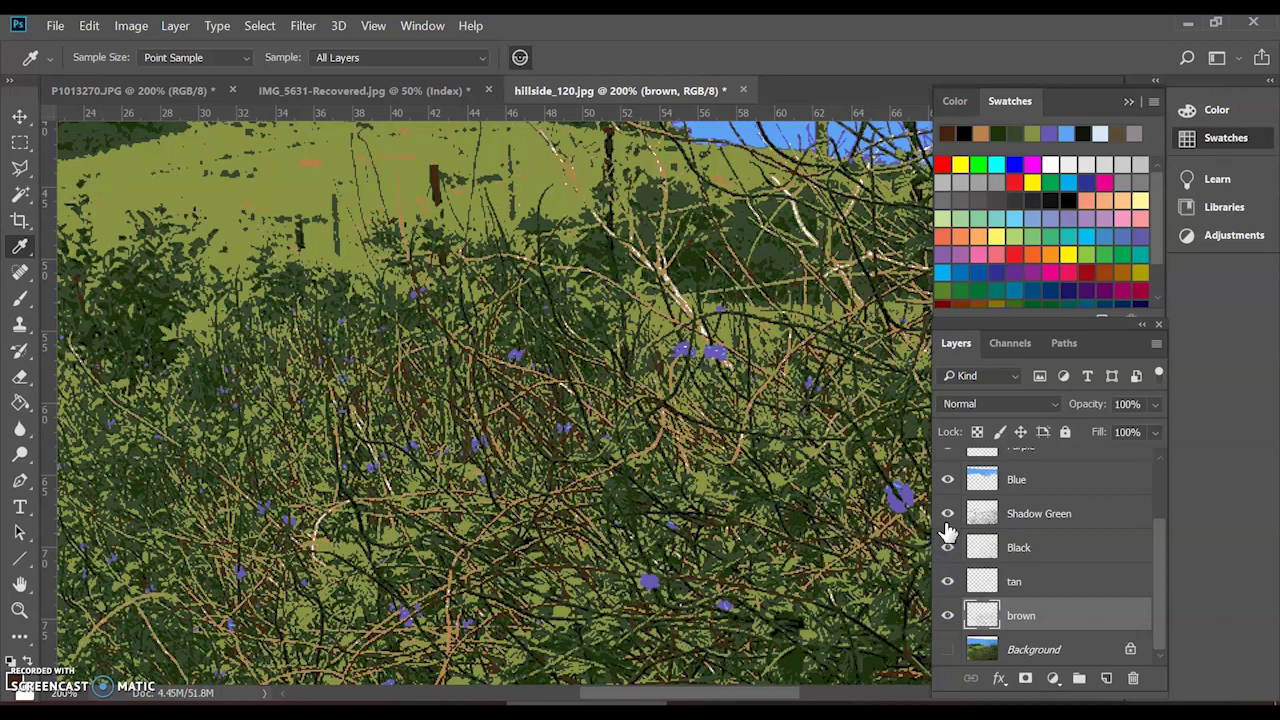
left_click(947, 520)
right_click(947, 522)
key("Escape")
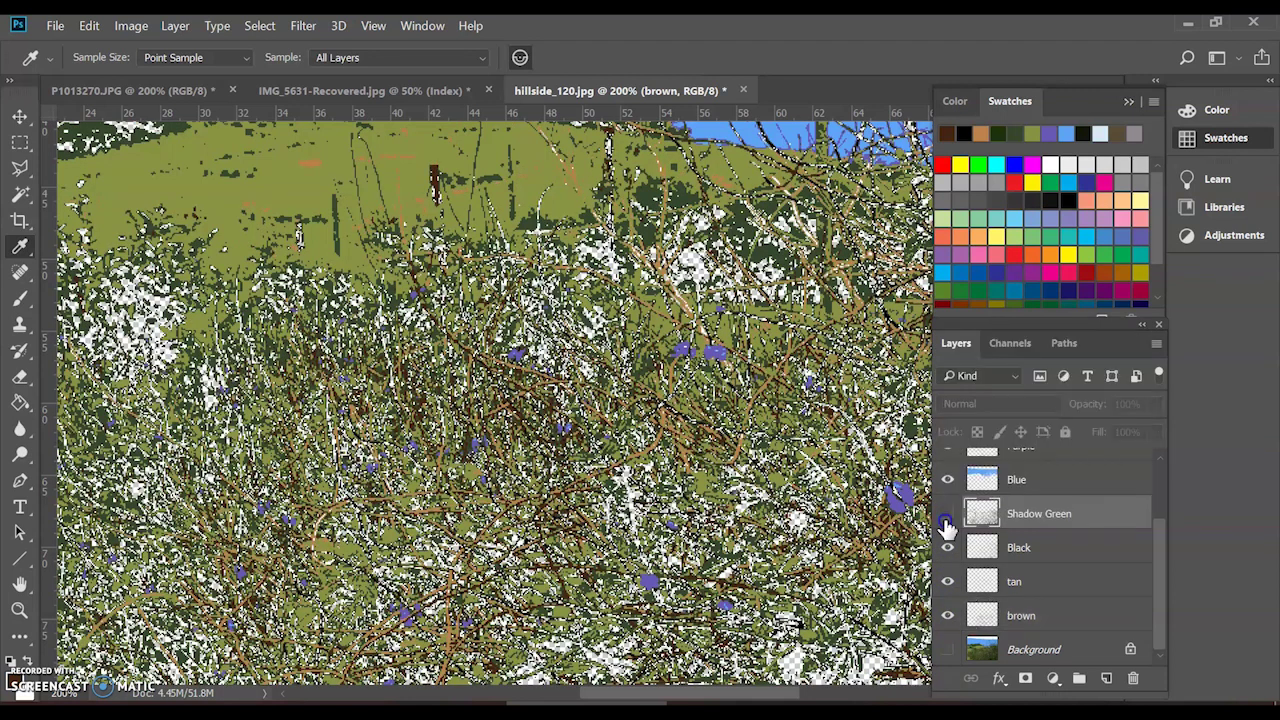
left_click(948, 514)
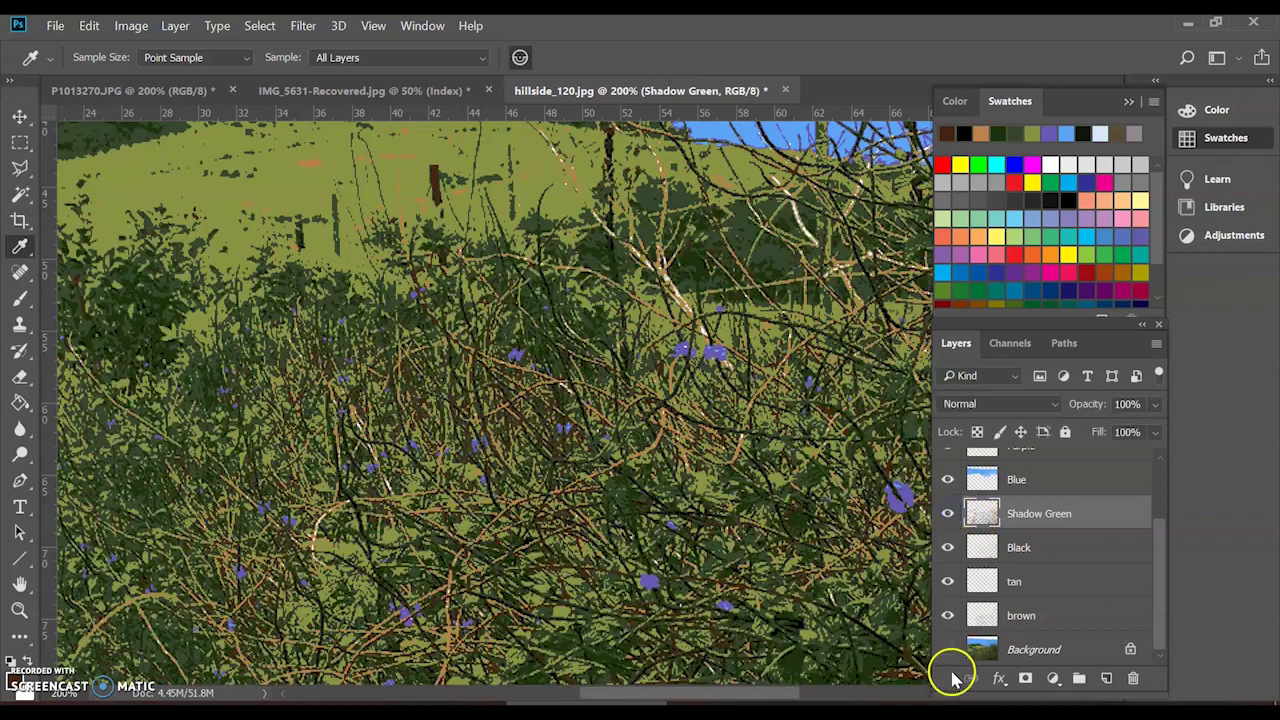
left_click_drag(1165, 596, 1170, 492)
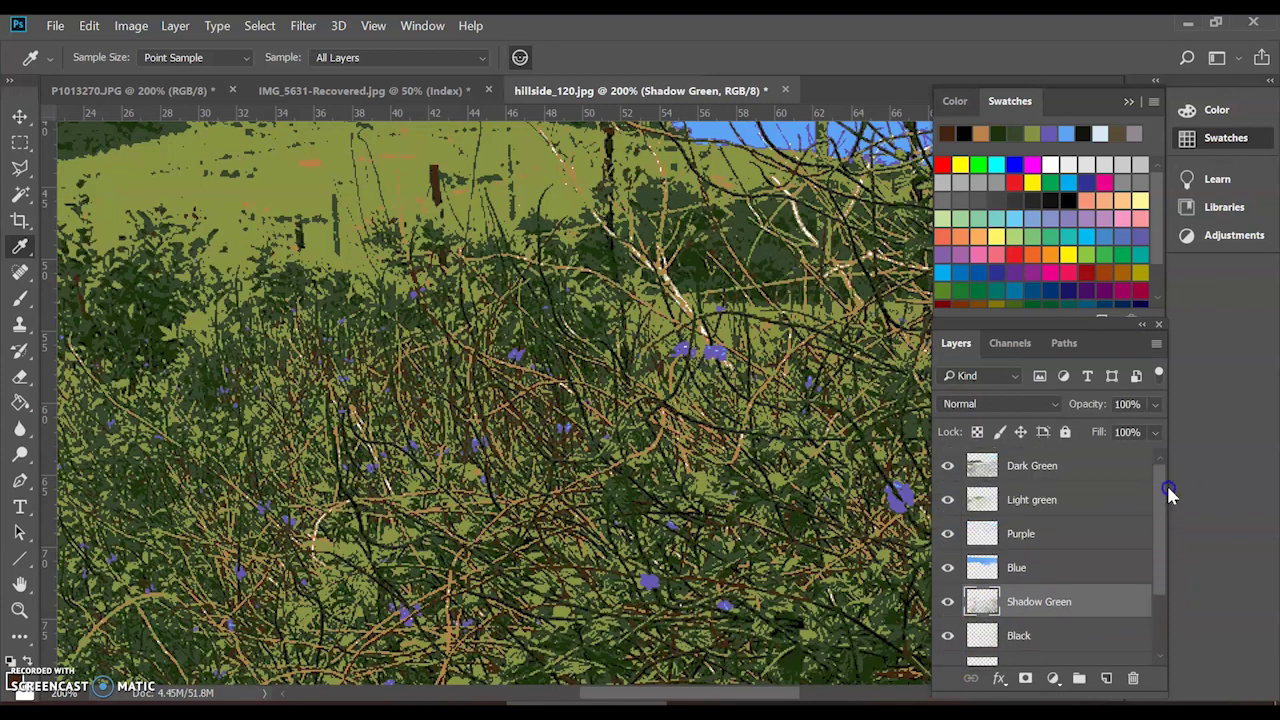
Step: Hide every layer except Dark Green, from Light green down to Background, and make Dark Green the active layer
left_click_drag(947, 497, 955, 660)
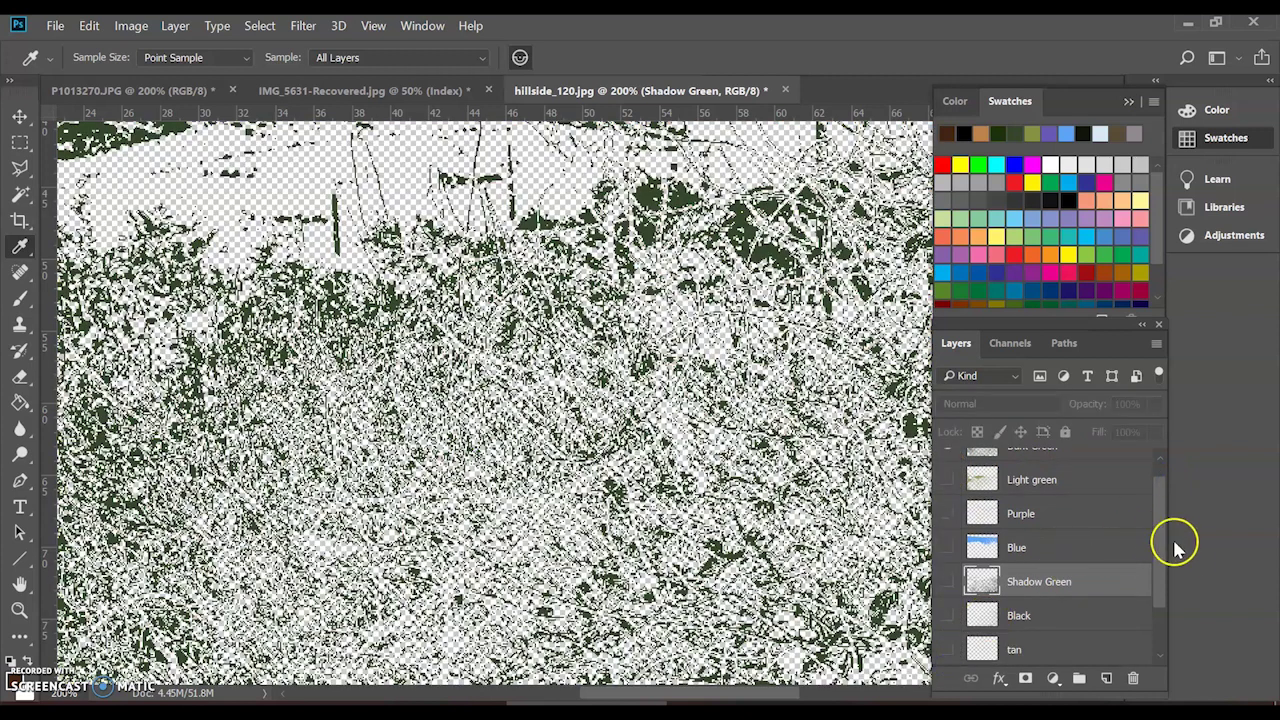
left_click_drag(1158, 566, 1168, 505)
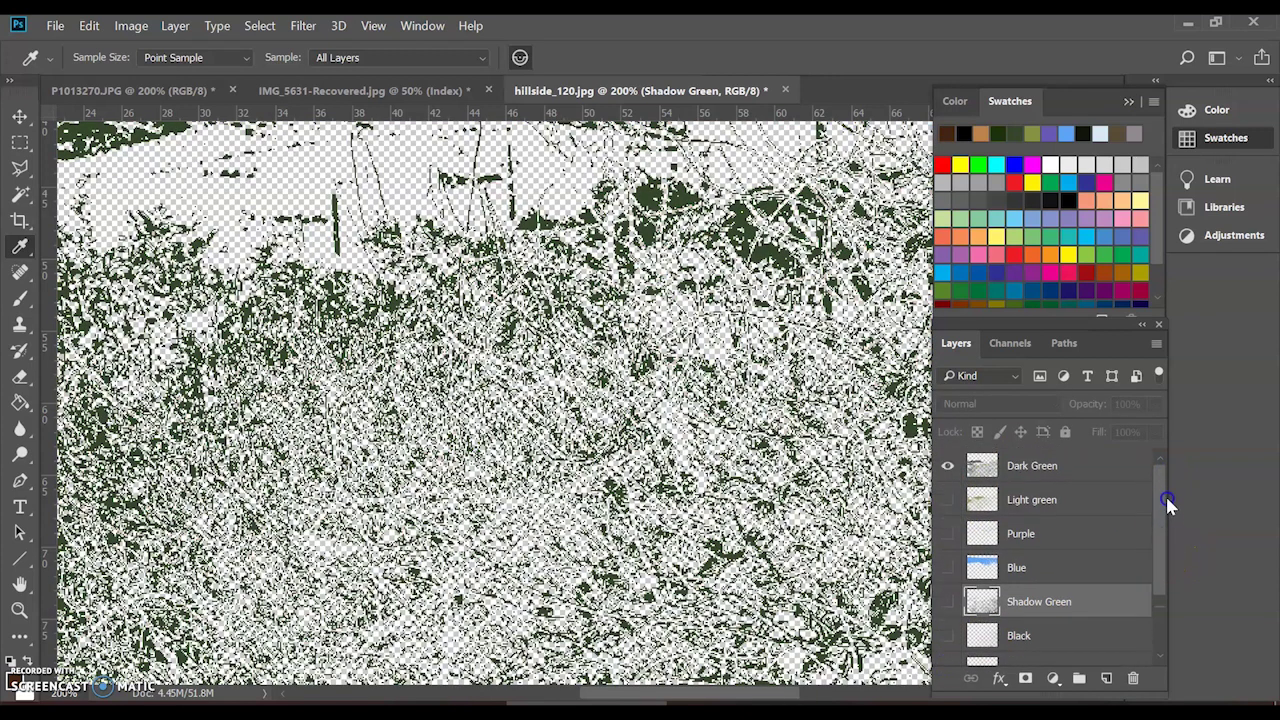
left_click(1091, 468)
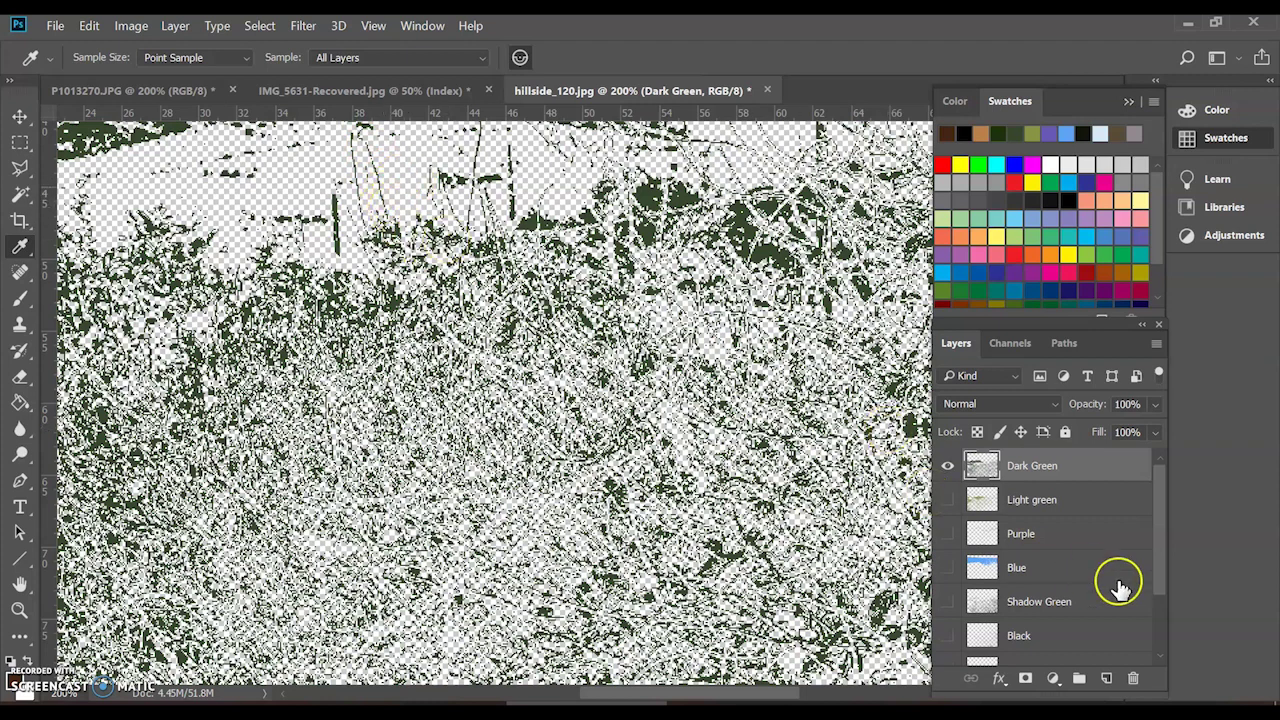
Step: Add a new layer directly above the Background layer and name it Paper
left_click_drag(1158, 580, 1156, 646)
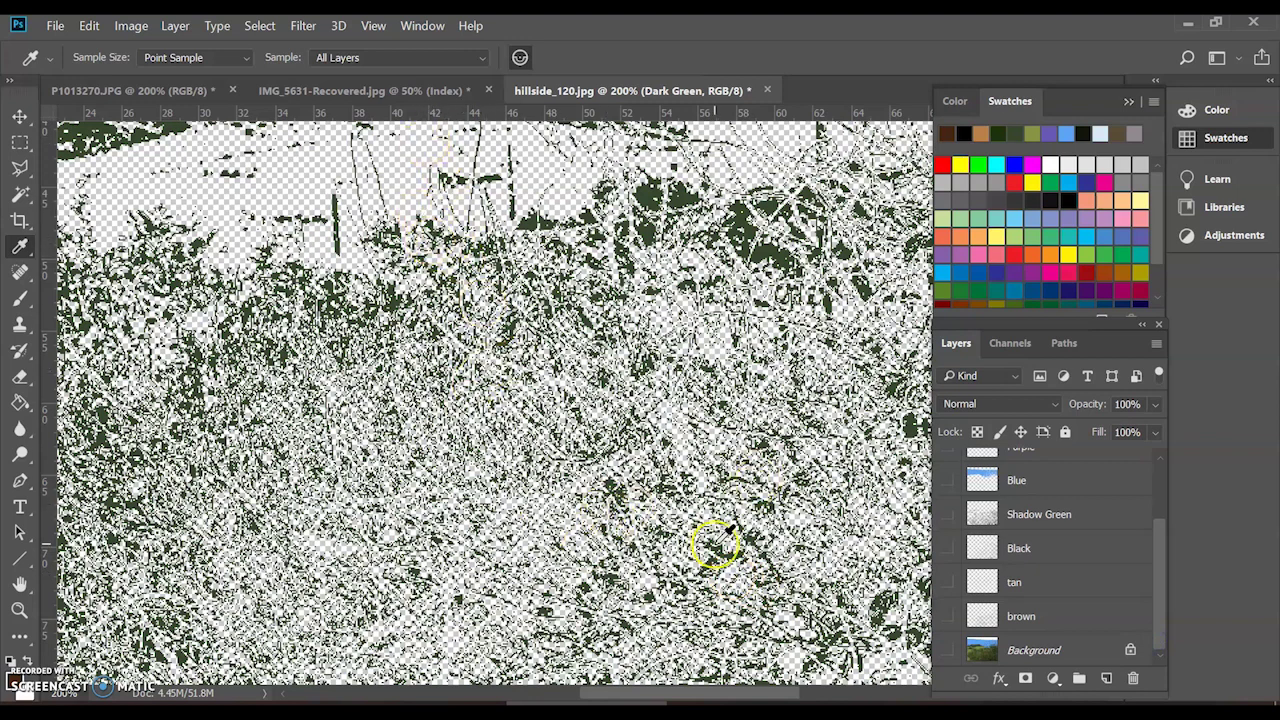
left_click(1106, 678)
left_click_drag(1052, 455, 1013, 627)
double_click(1022, 615)
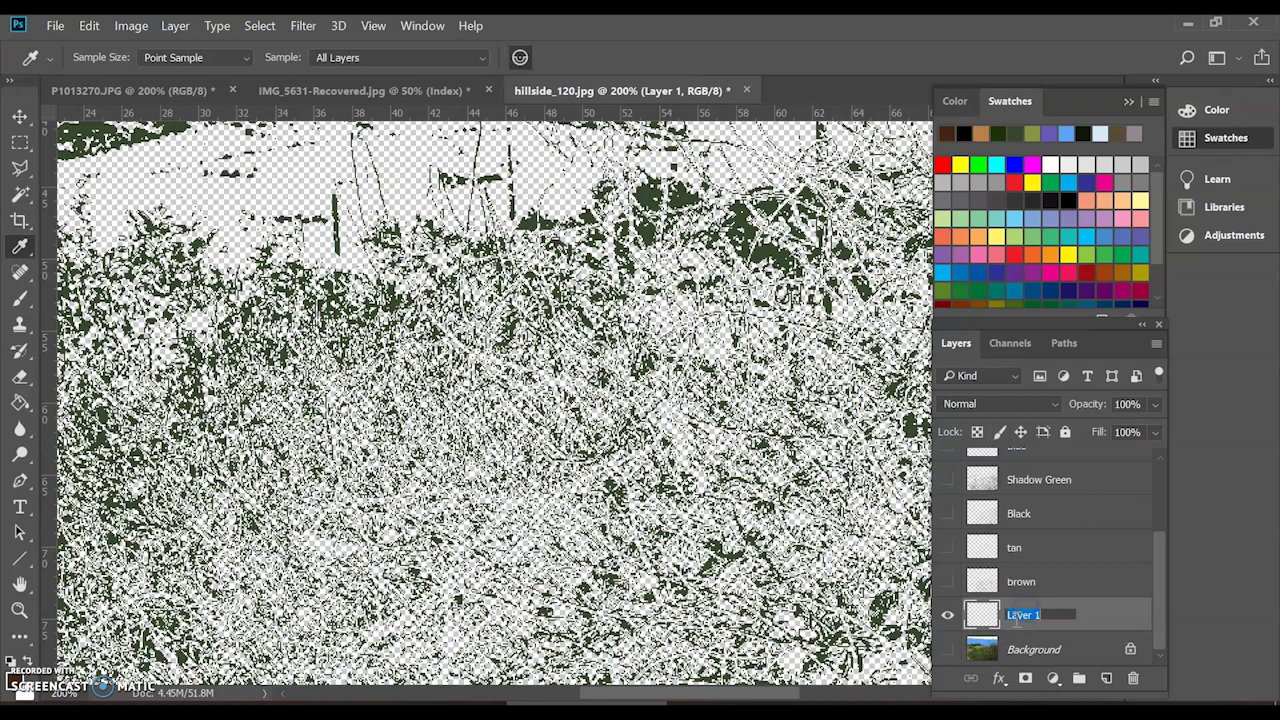
type("Paper")
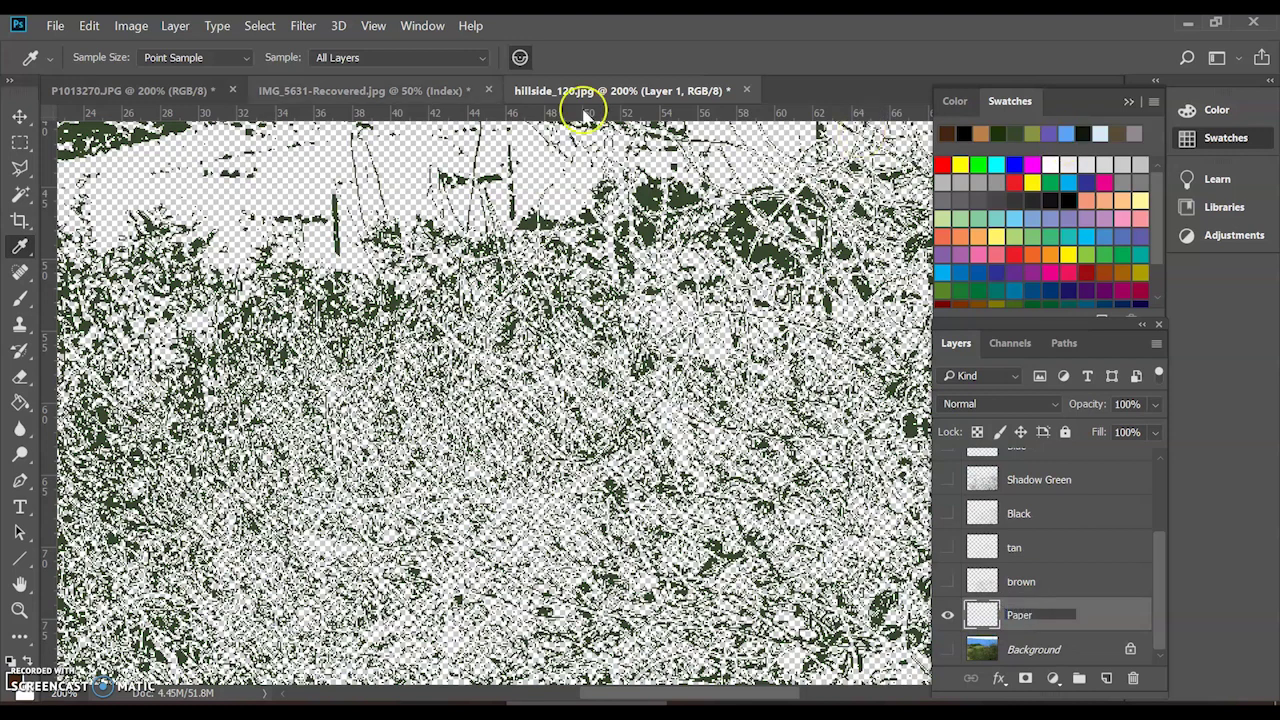
Step: Fill the Paper layer with white using the Paint Bucket, and check it by hiding and showing the layer
left_click(12, 401)
left_click(27, 648)
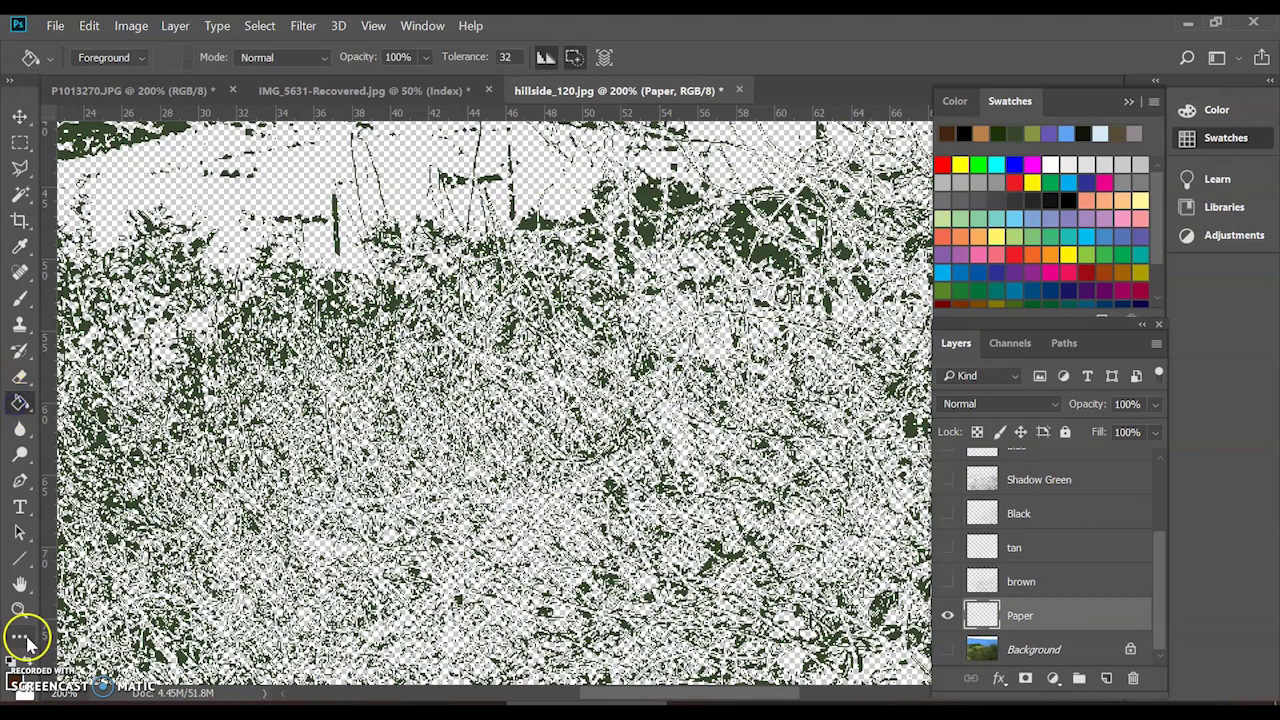
left_click(302, 186)
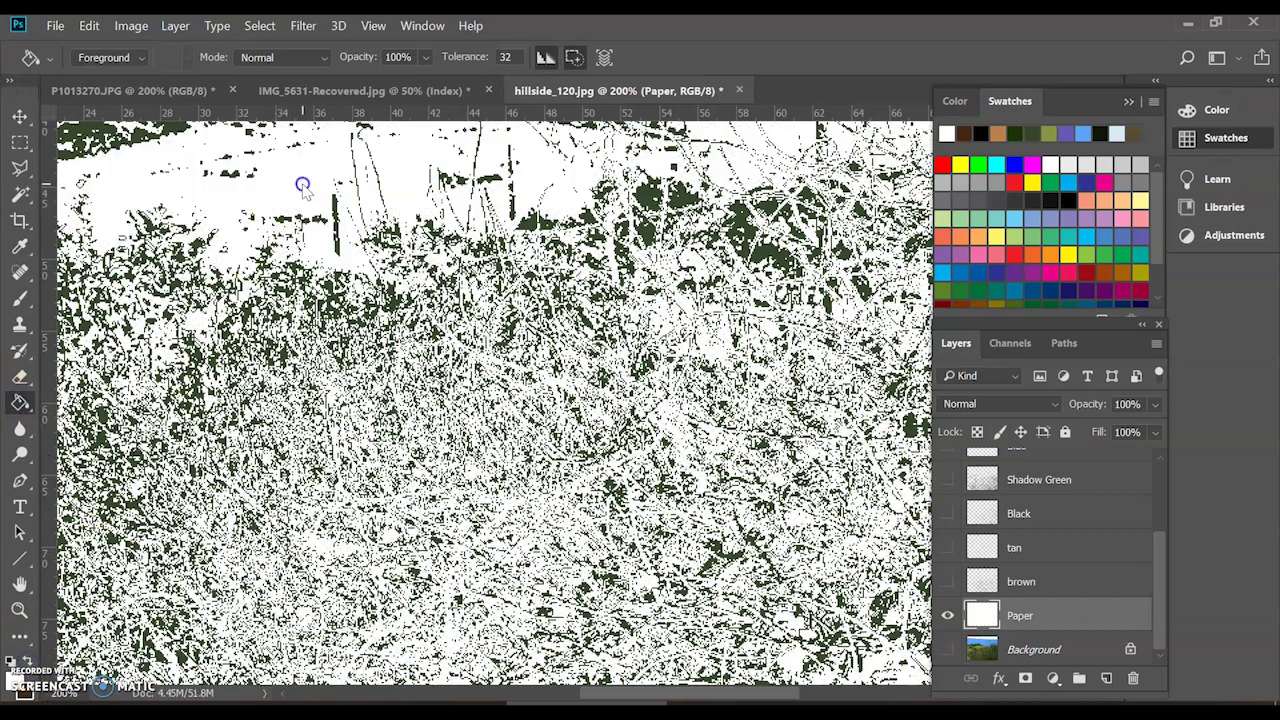
left_click(946, 616)
left_click(945, 618)
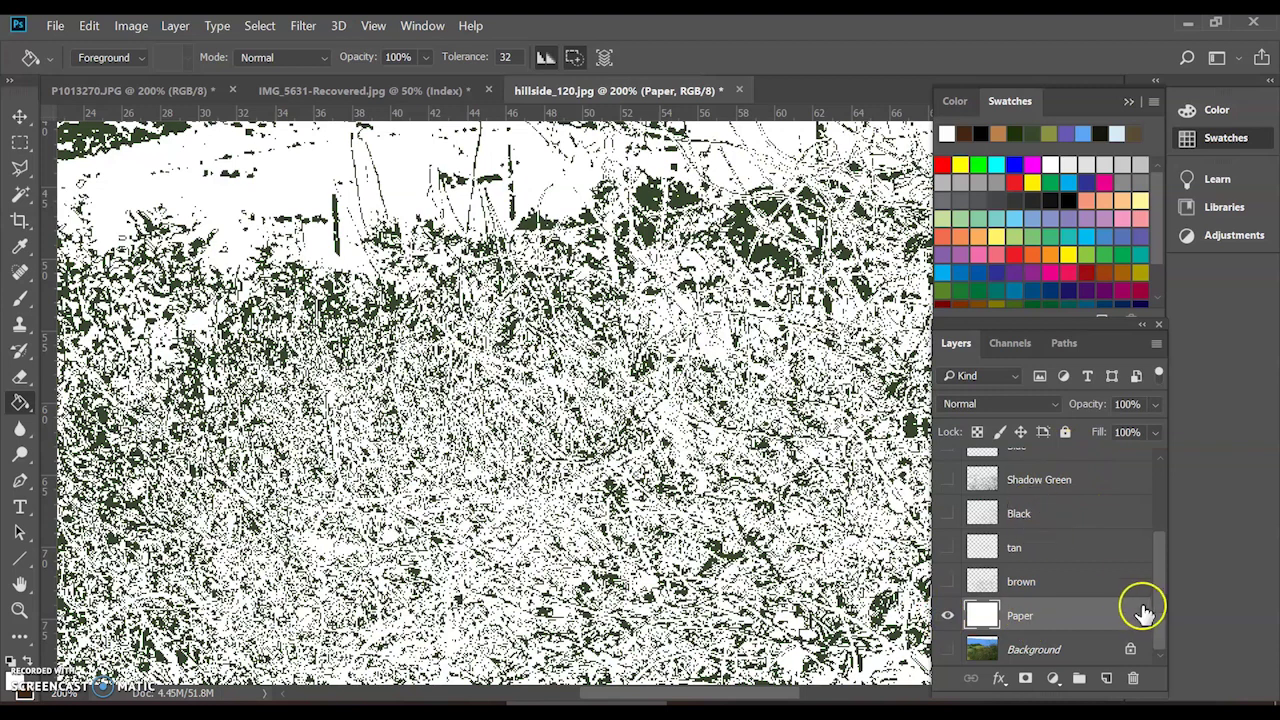
Step: Show the Light green and Shadow Green layers together with Dark Green over the white Paper layer
left_click_drag(1160, 594, 1157, 497)
scroll(750, 440, "up", 4)
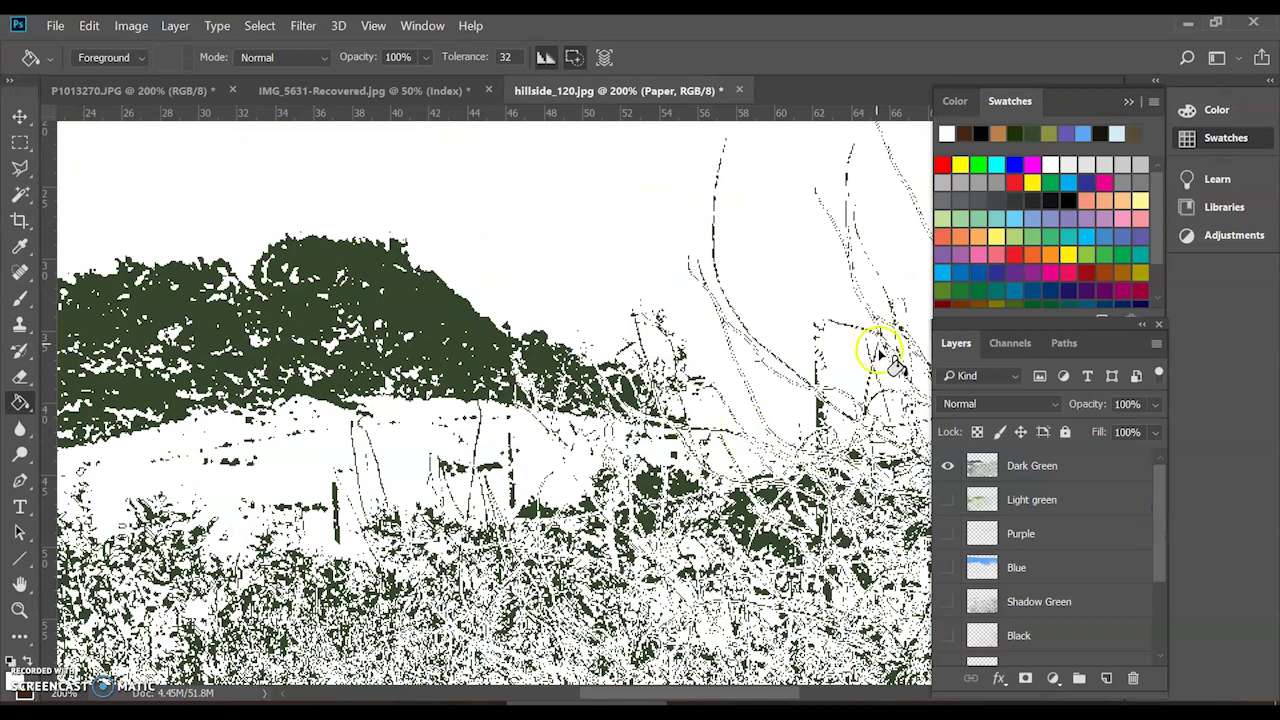
left_click(948, 500)
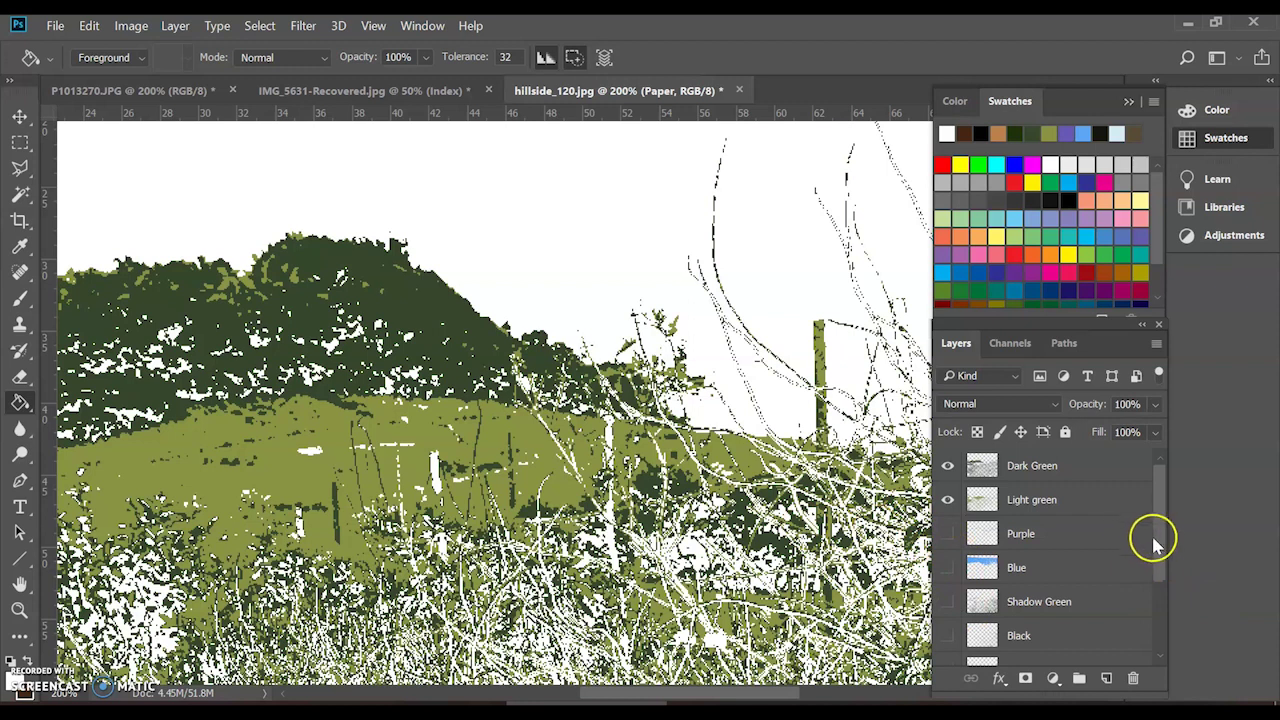
scroll(1158, 558, "down", 1)
left_click(948, 562)
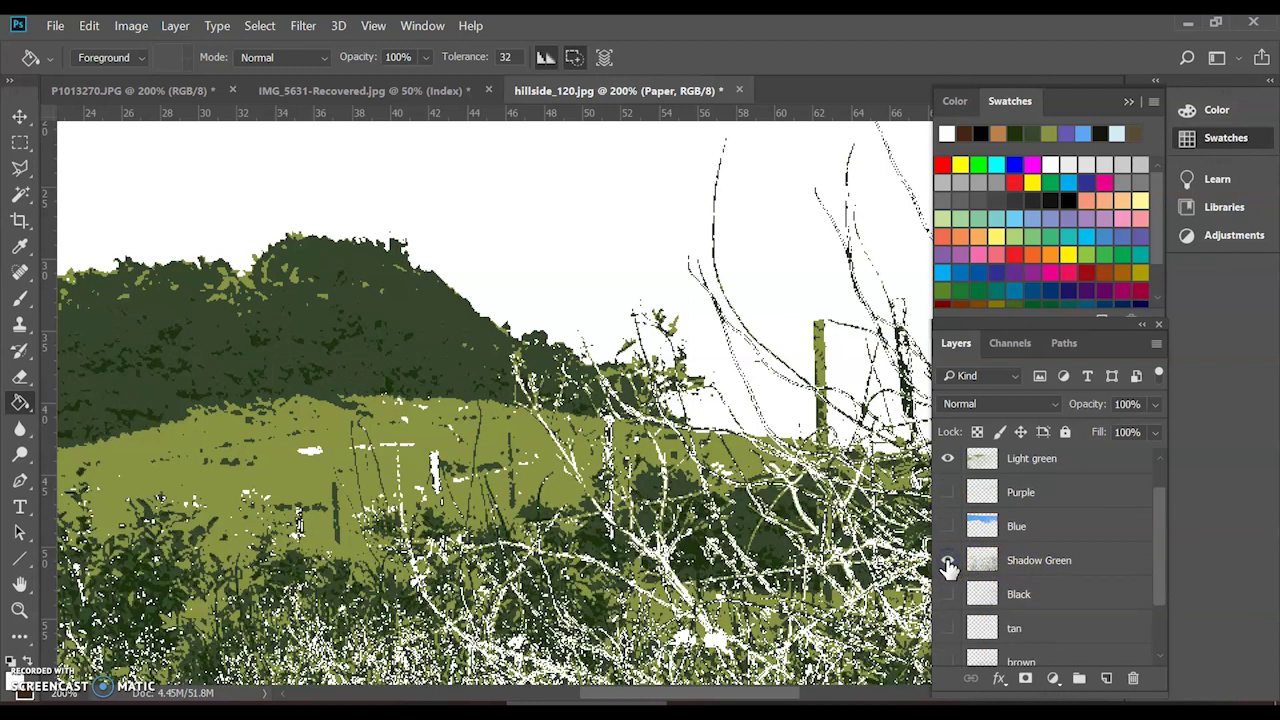
Step: Check what the Black, tan and brown layers add to the greens by showing each one and hiding it again
left_click_drag(1163, 566, 1161, 611)
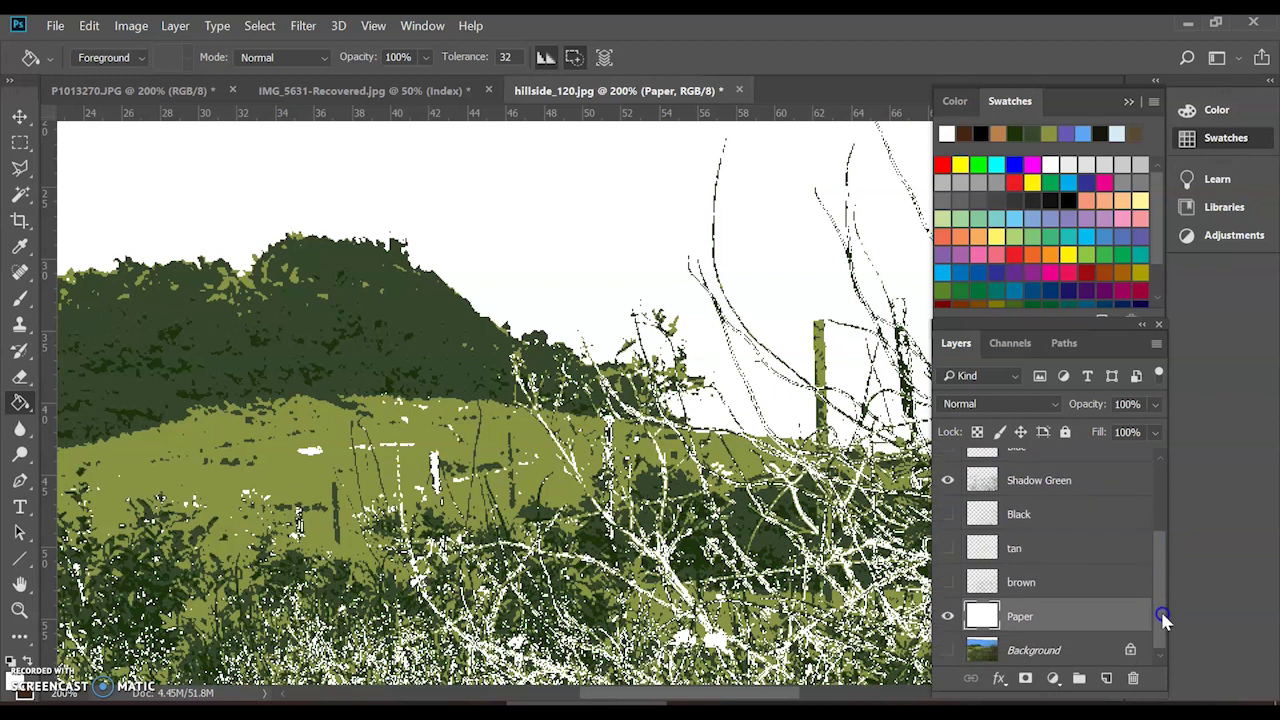
left_click(946, 516)
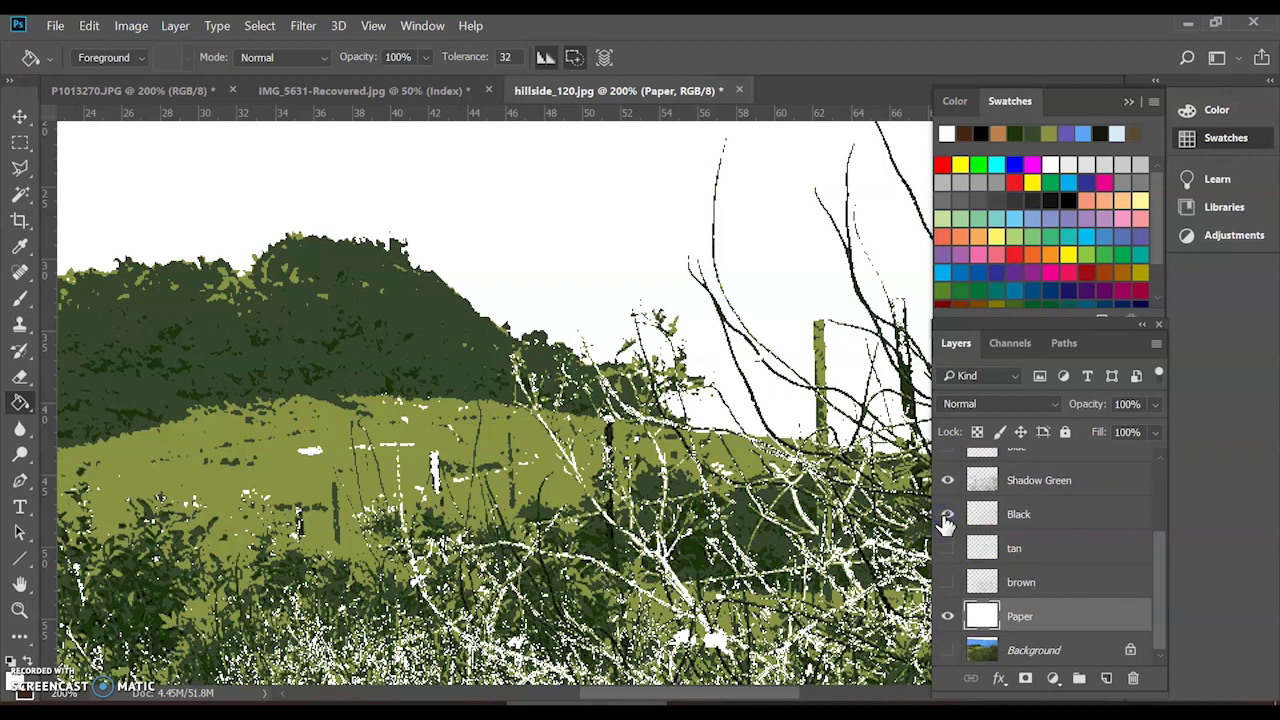
left_click(945, 550)
left_click(947, 582)
left_click(947, 584)
left_click(947, 584)
left_click(947, 584)
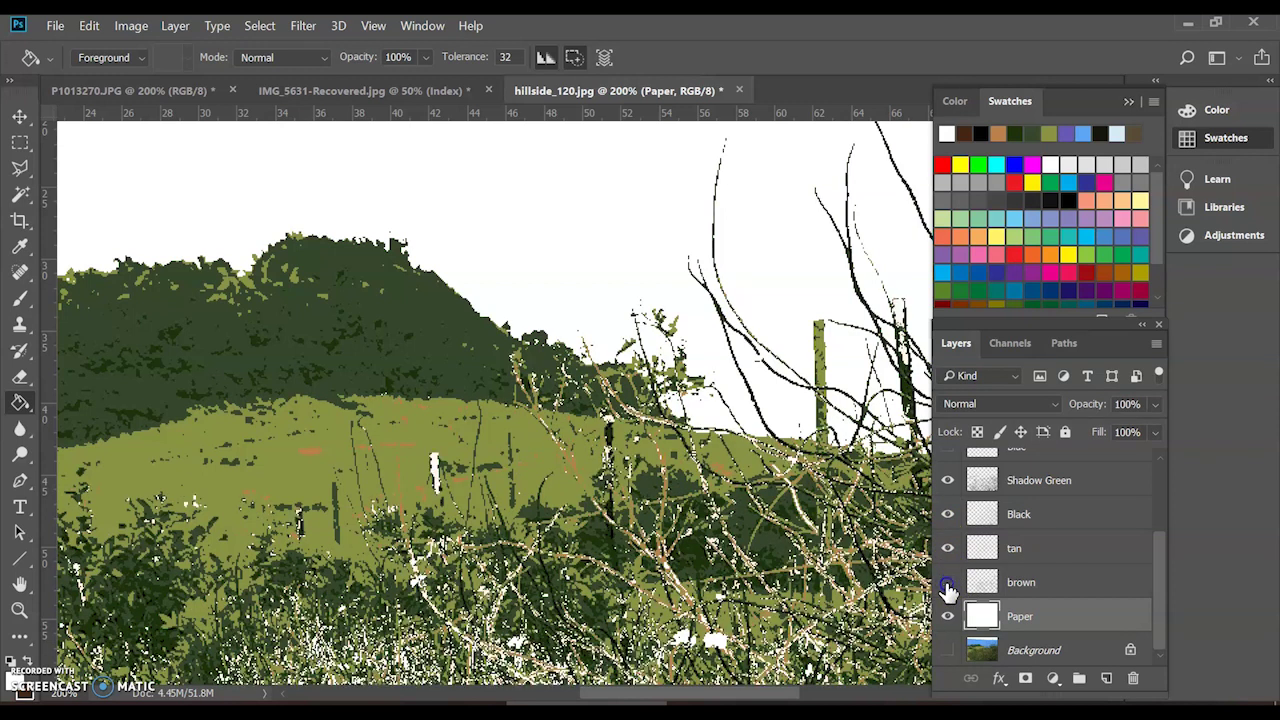
left_click(946, 515)
left_click(947, 548)
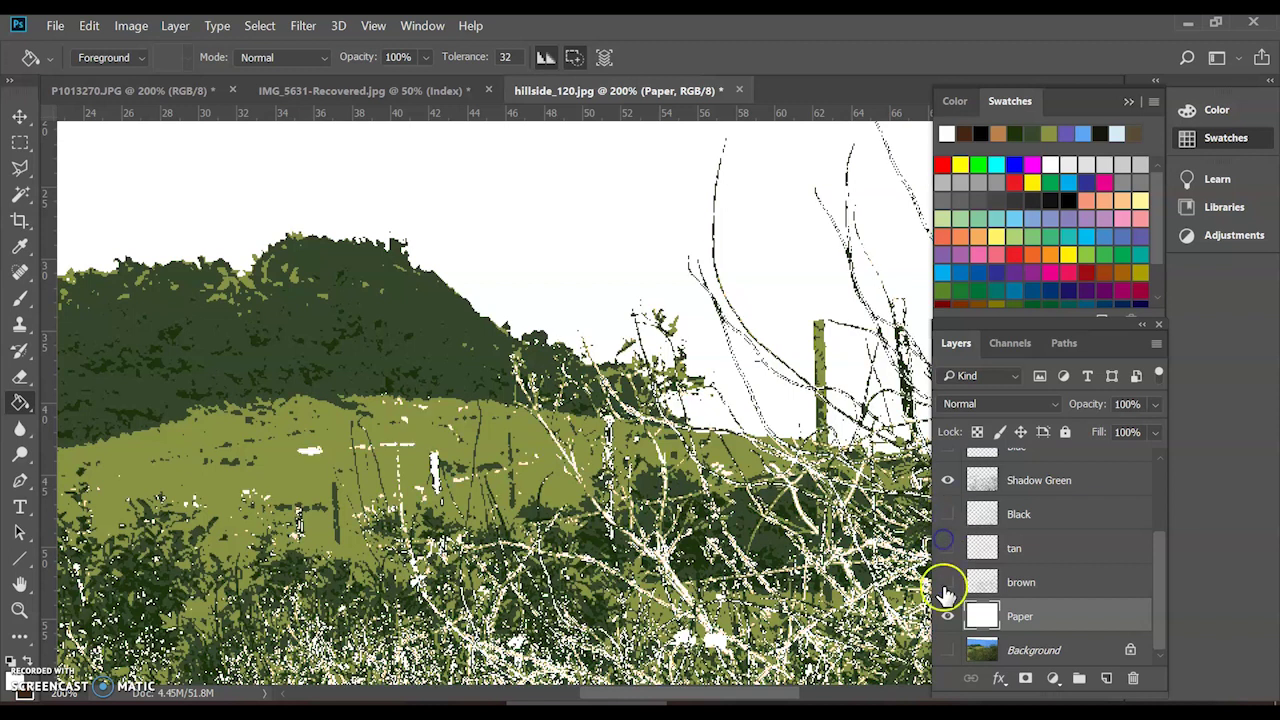
left_click(947, 583)
left_click(947, 583)
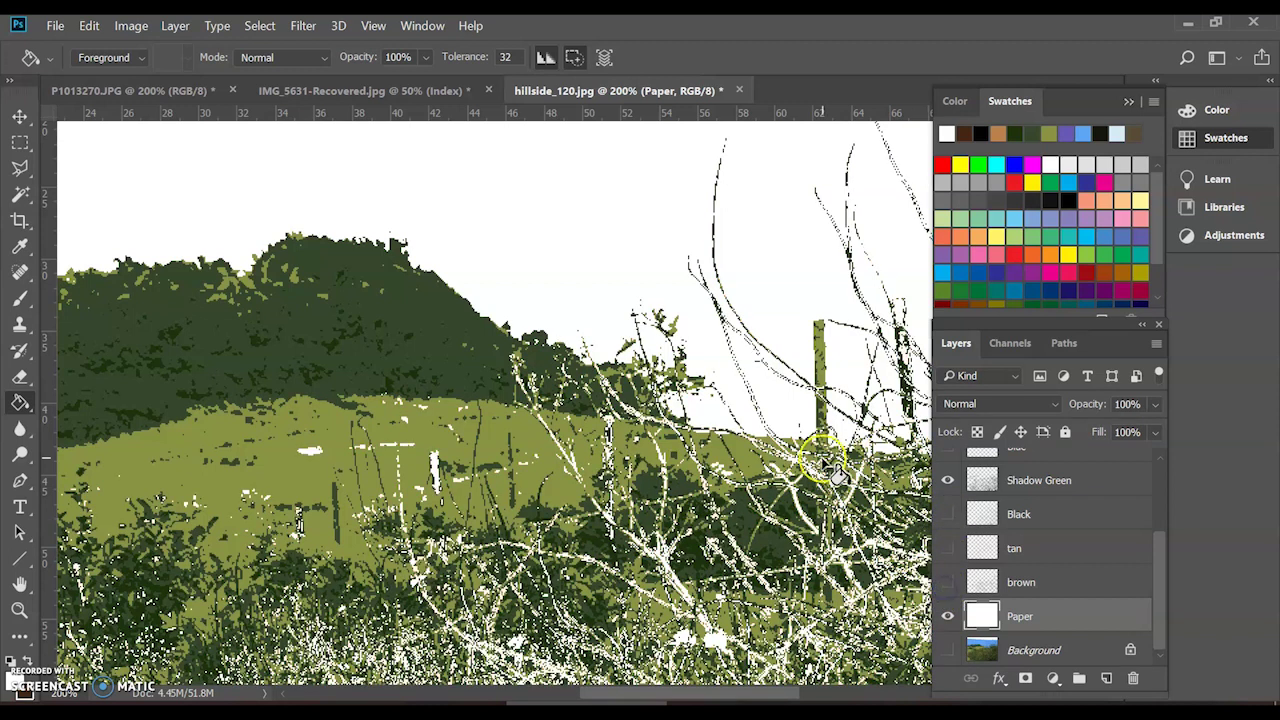
Step: Reorder the green layers so Light green is topmost, followed by Dark Green and Shadow Green, above the Purple layer
scroll(543, 502, "down", 5)
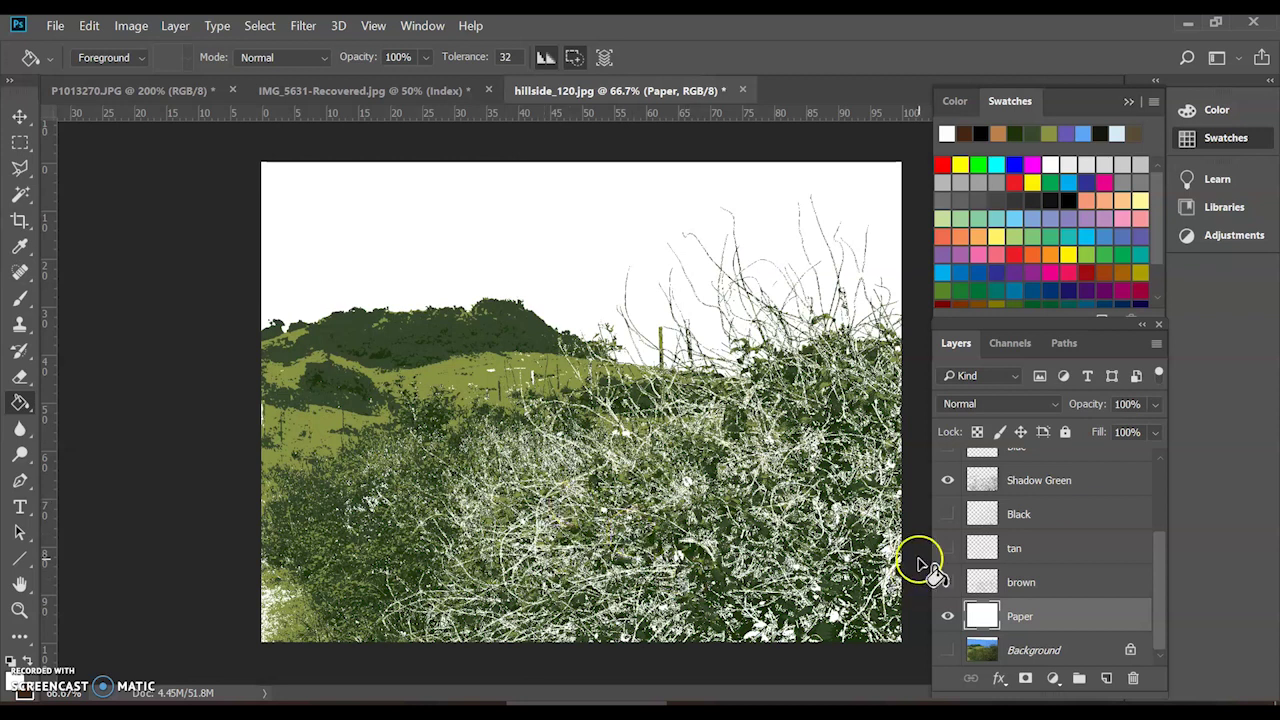
left_click_drag(1165, 577, 1160, 510)
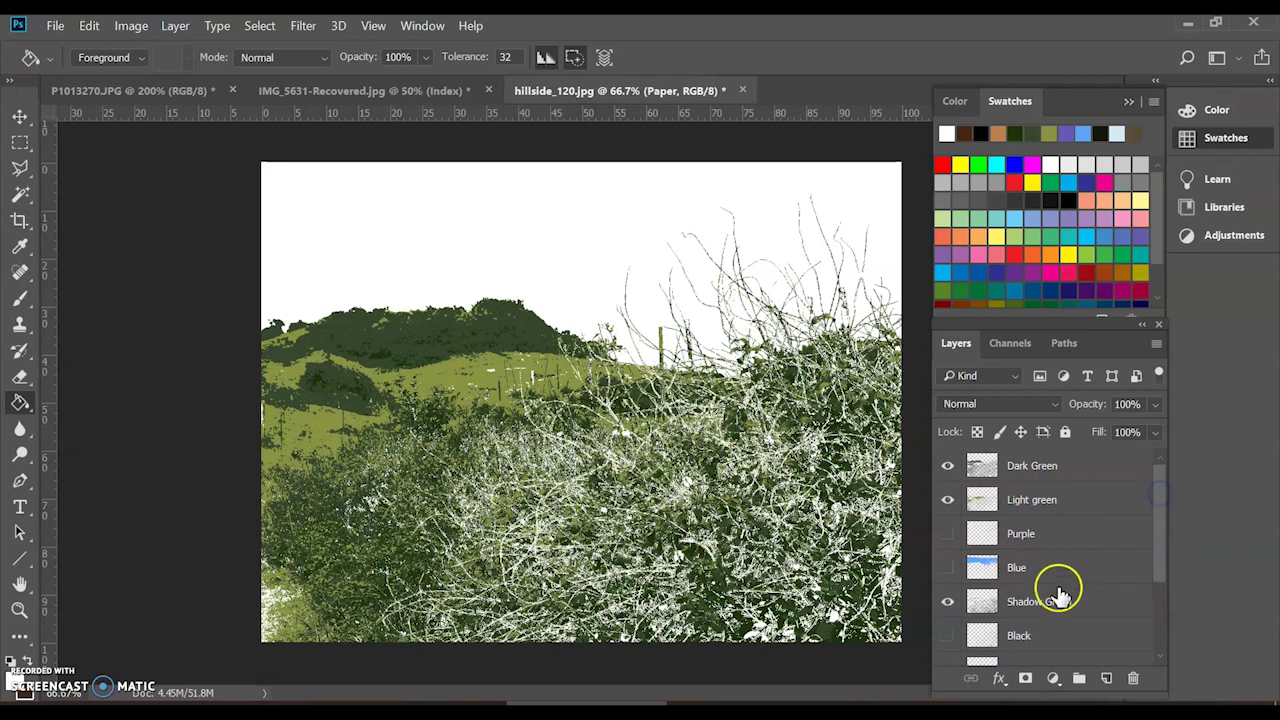
left_click(1085, 503)
left_click_drag(1085, 503, 1076, 470)
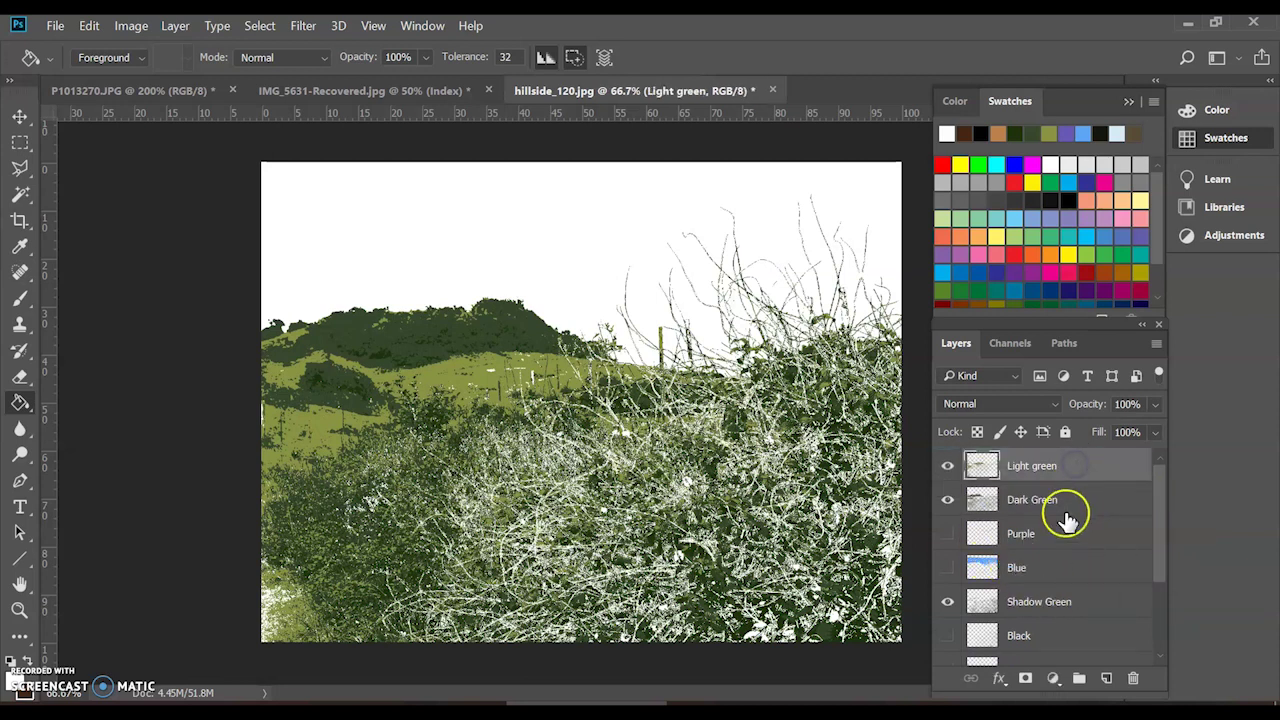
left_click_drag(1090, 601, 1088, 531)
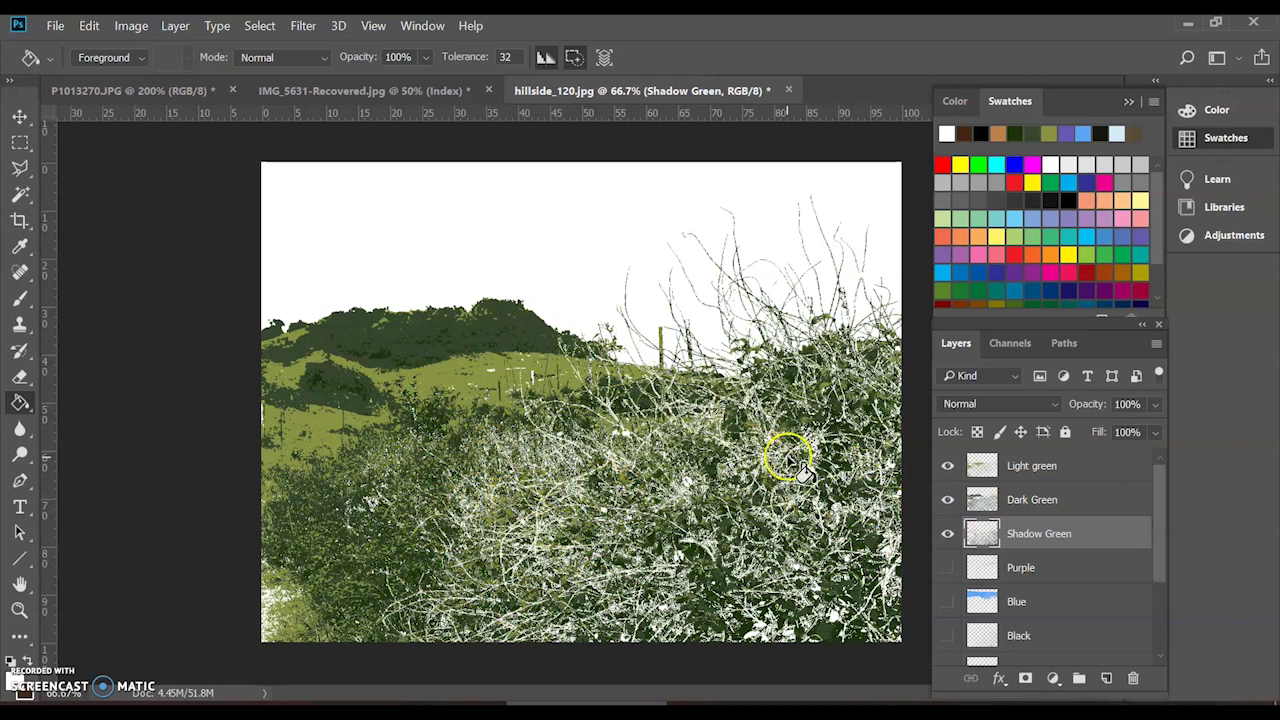
Step: Nudge the Dark Green layer slightly right and back twice with the Move tool to examine its edges against the neighbouring greens on the hill
scroll(534, 340, "up", 2)
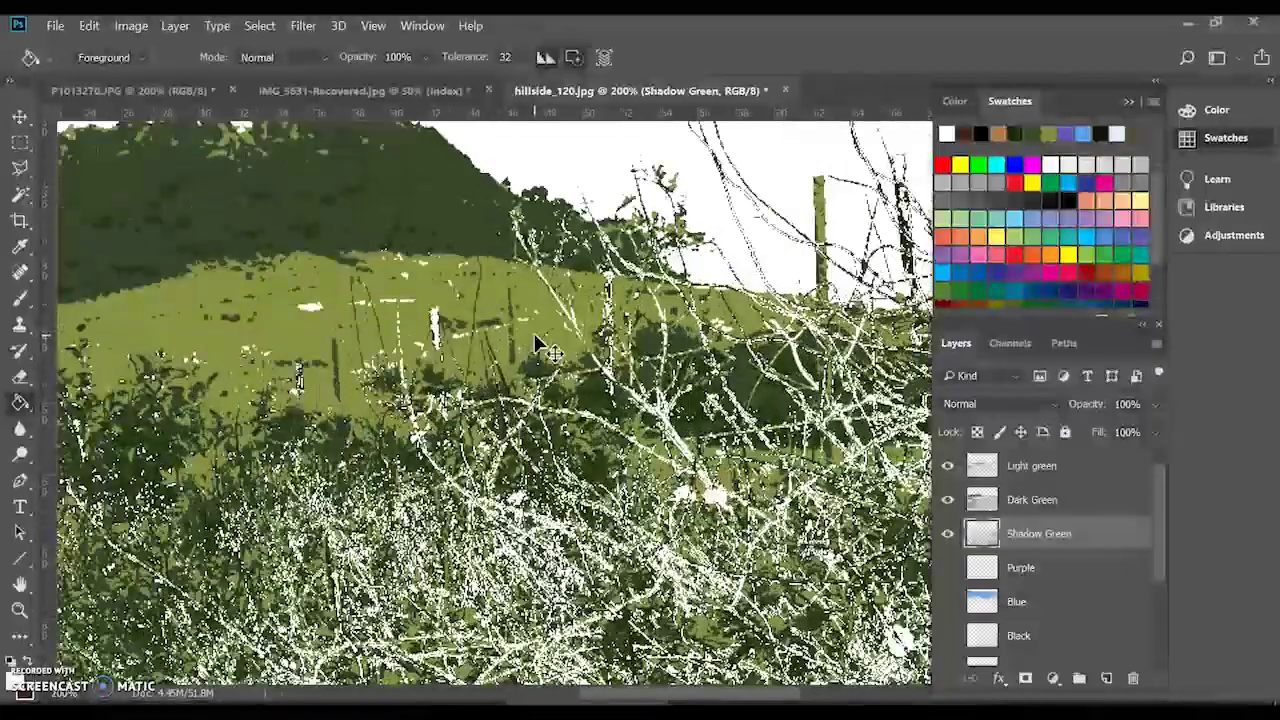
scroll(540, 345, "up", 1)
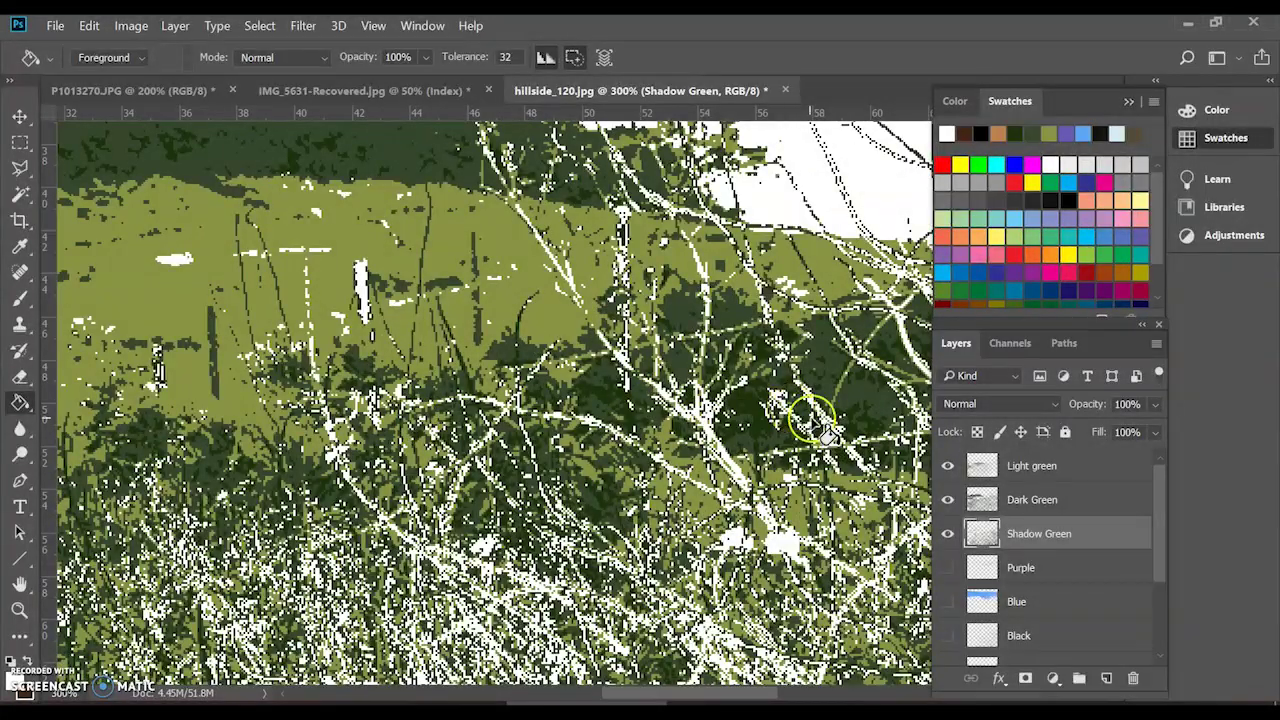
scroll(508, 380, "up", 5)
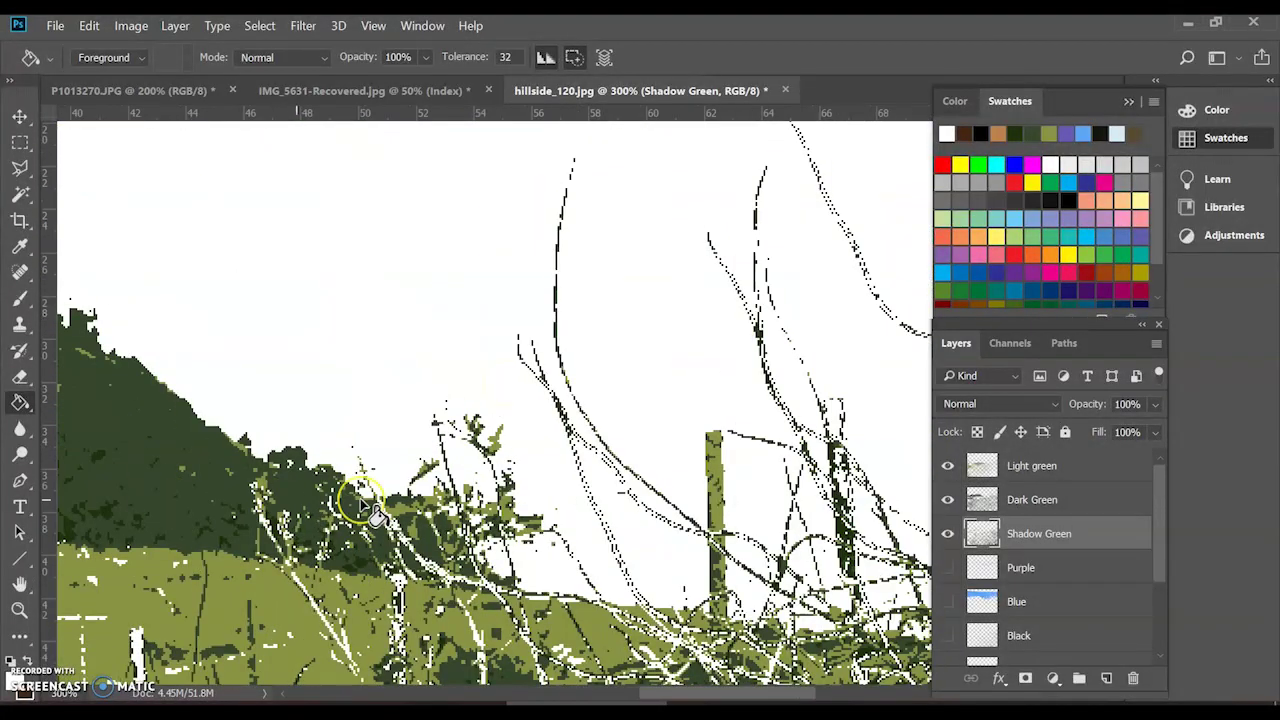
scroll(368, 505, "left", 6)
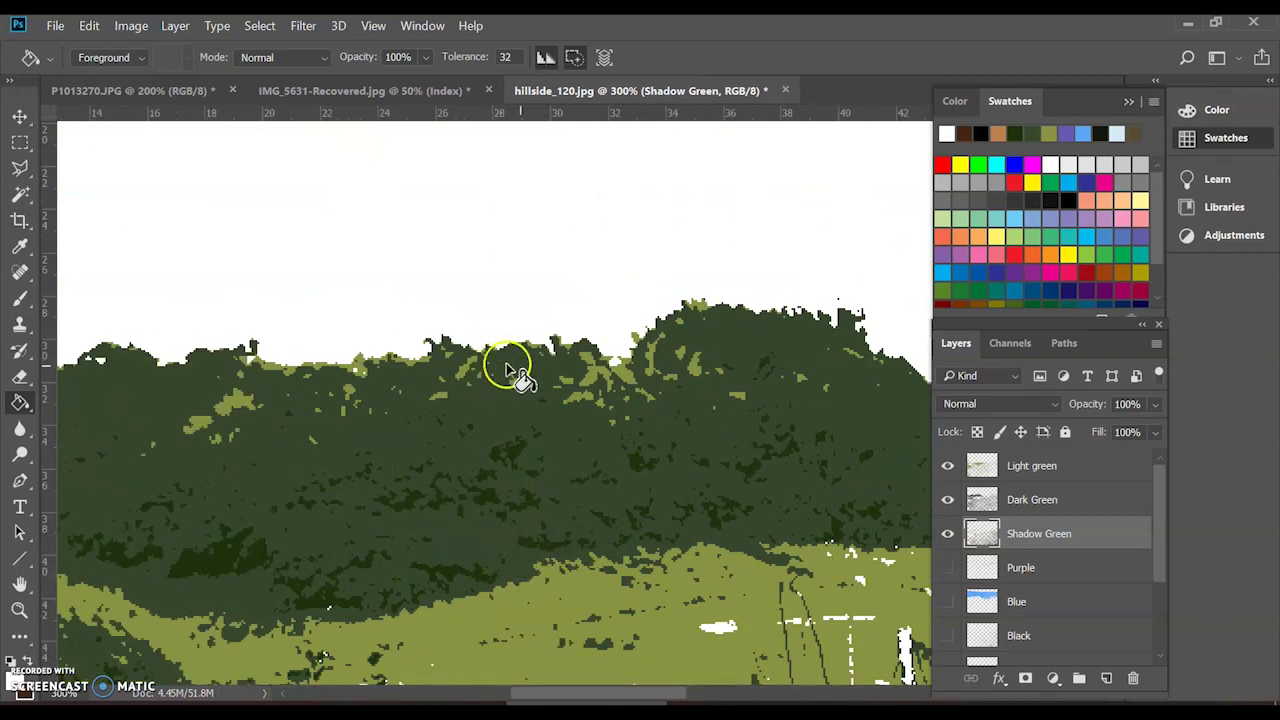
left_click(1092, 468)
left_click(1086, 501)
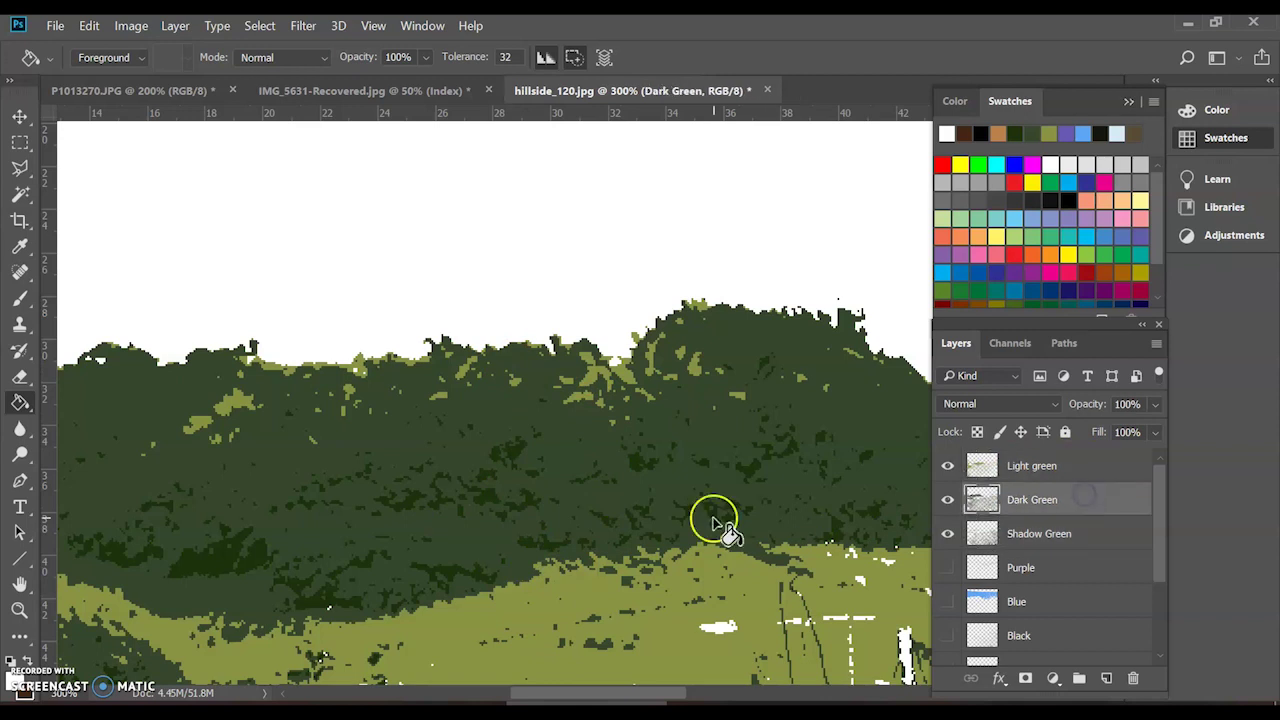
left_click(17, 120)
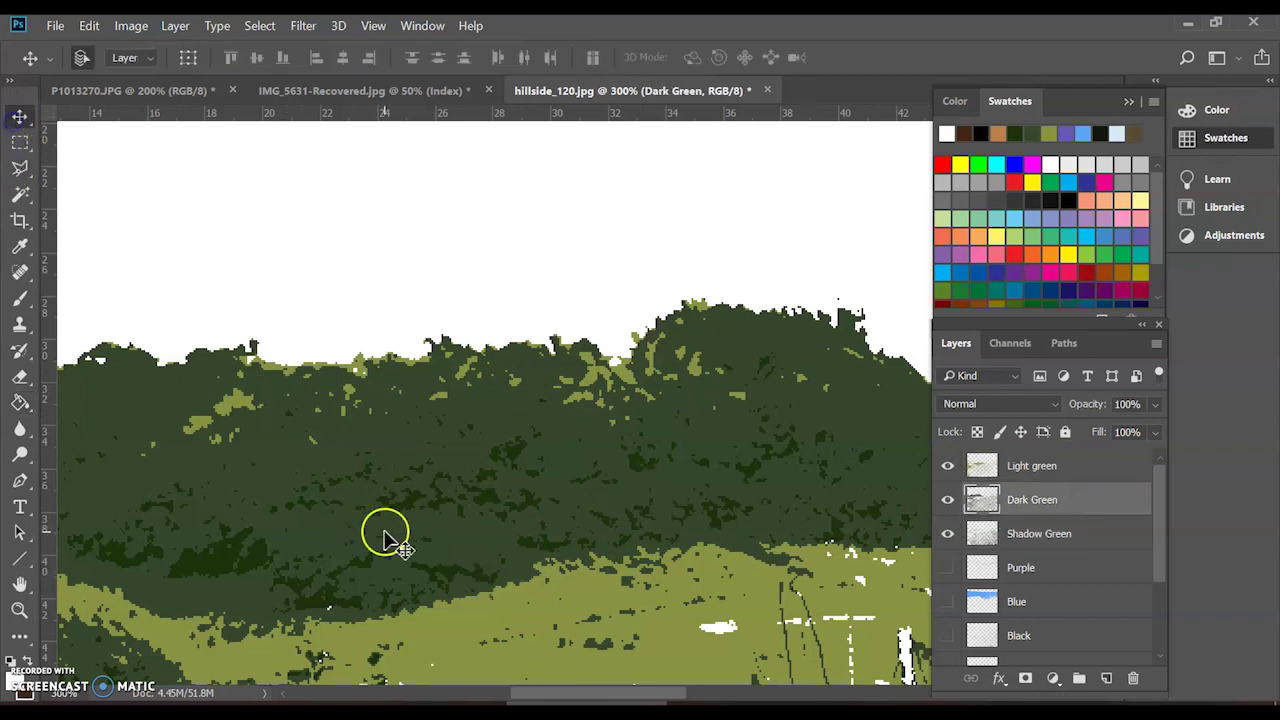
key("Right")
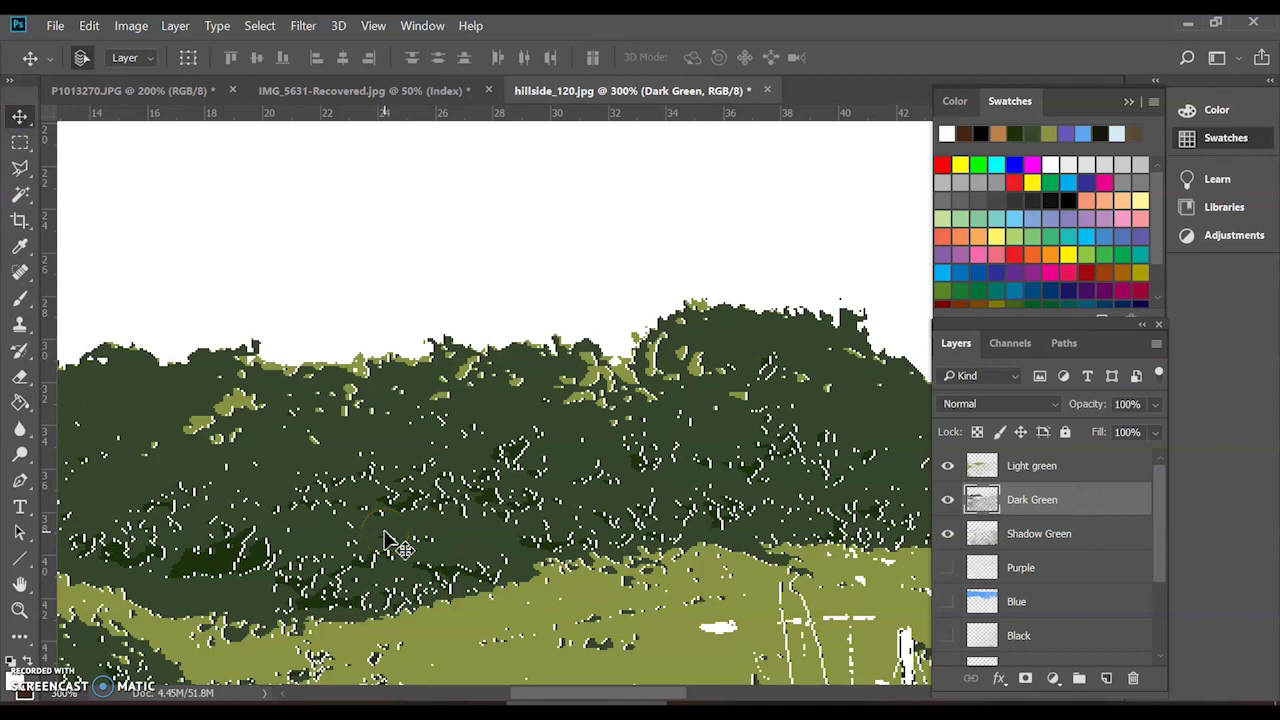
key("Left")
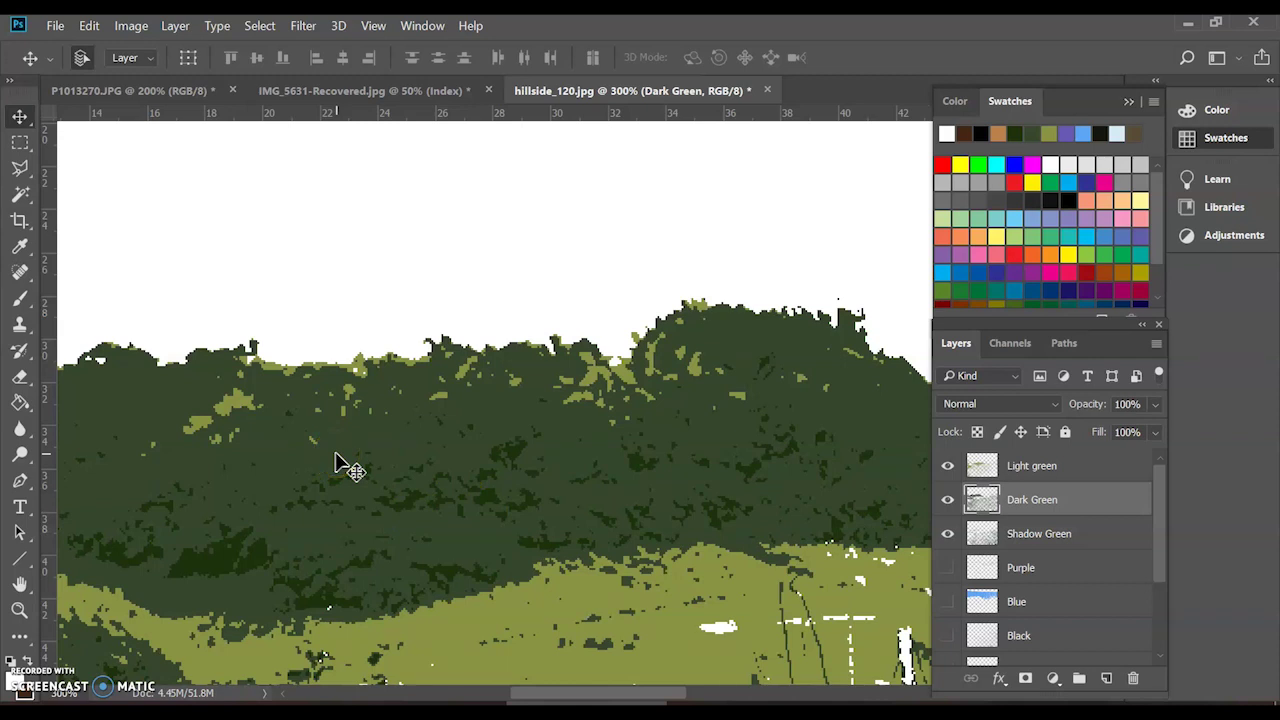
key("Right")
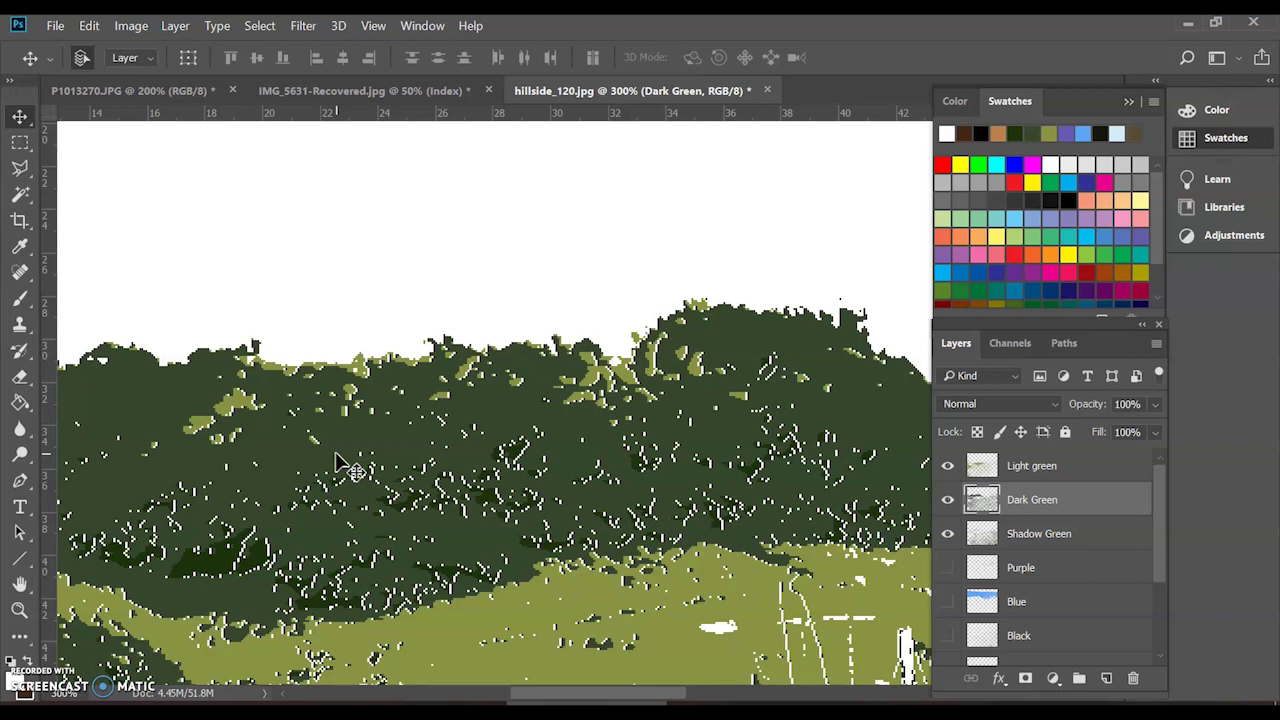
key("Left")
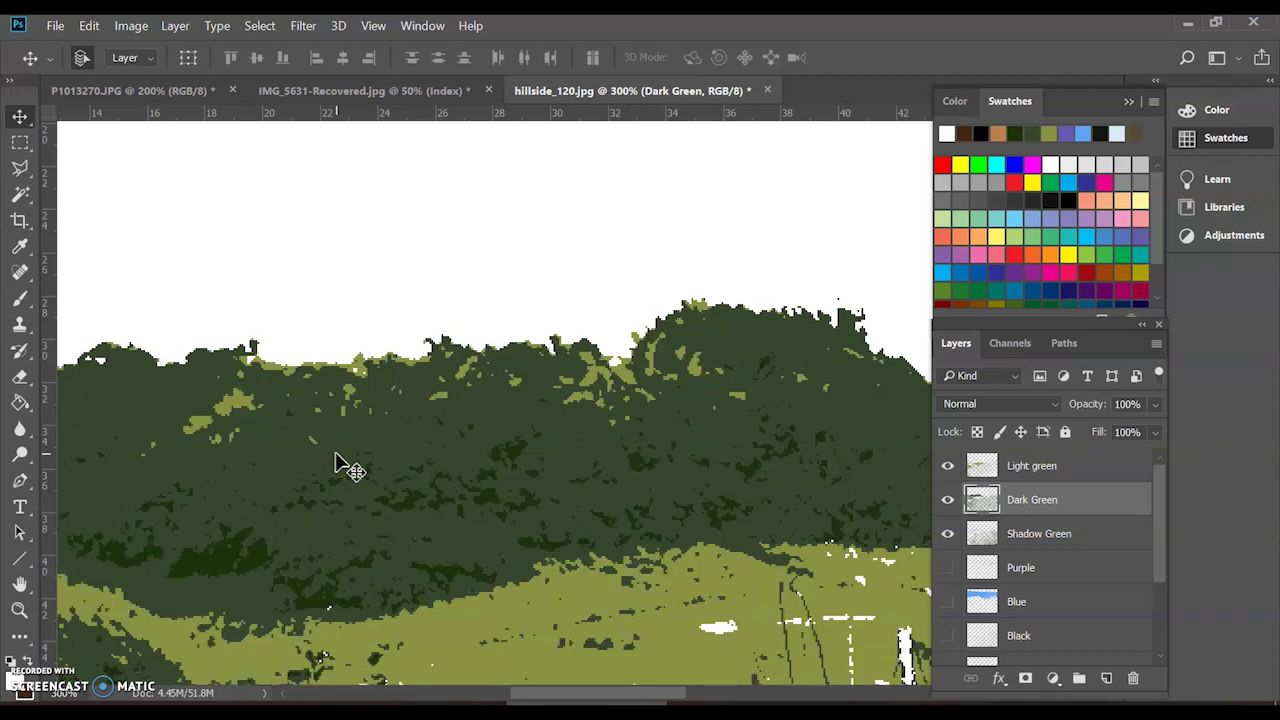
Step: Duplicate the Dark Green layer within hillside_120.jpg as Dark Green copy
right_click(1087, 507)
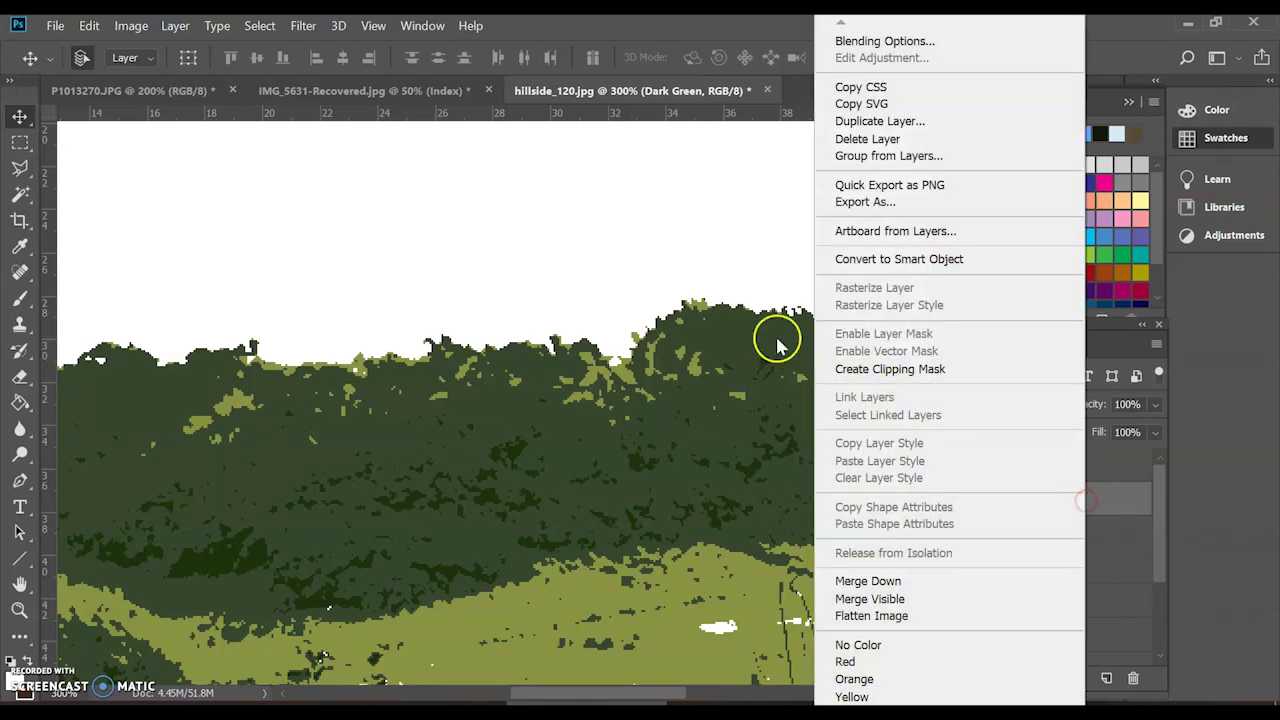
left_click(880, 121)
left_click(800, 192)
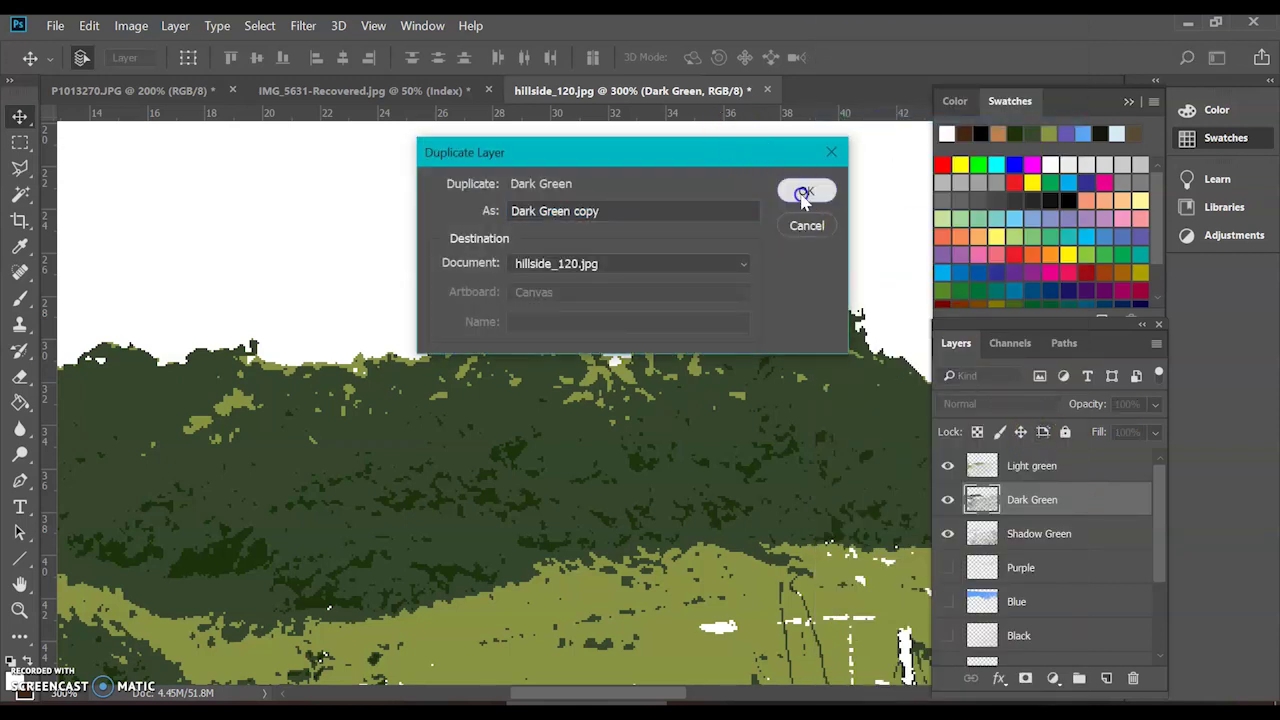
Step: Duplicate the Shadow Green layer as Shadow Green copy and place the copy directly beneath Dark Green copy
left_click(1108, 570)
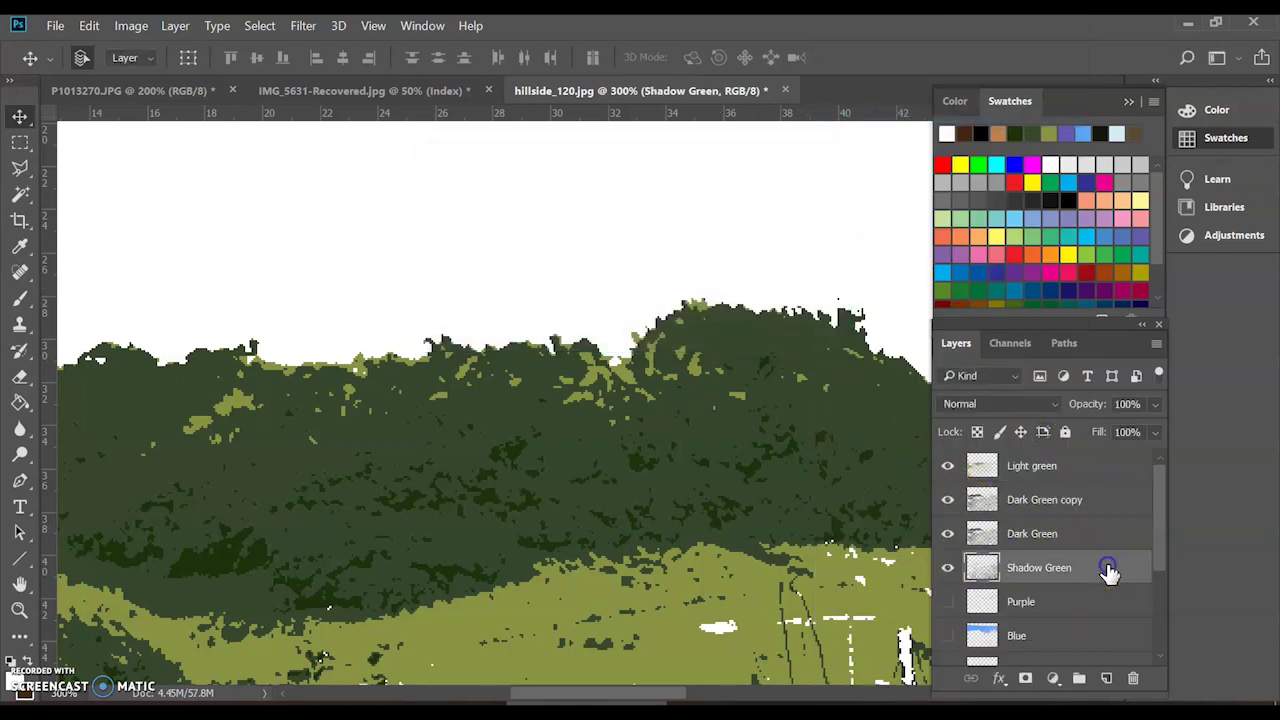
right_click(1108, 568)
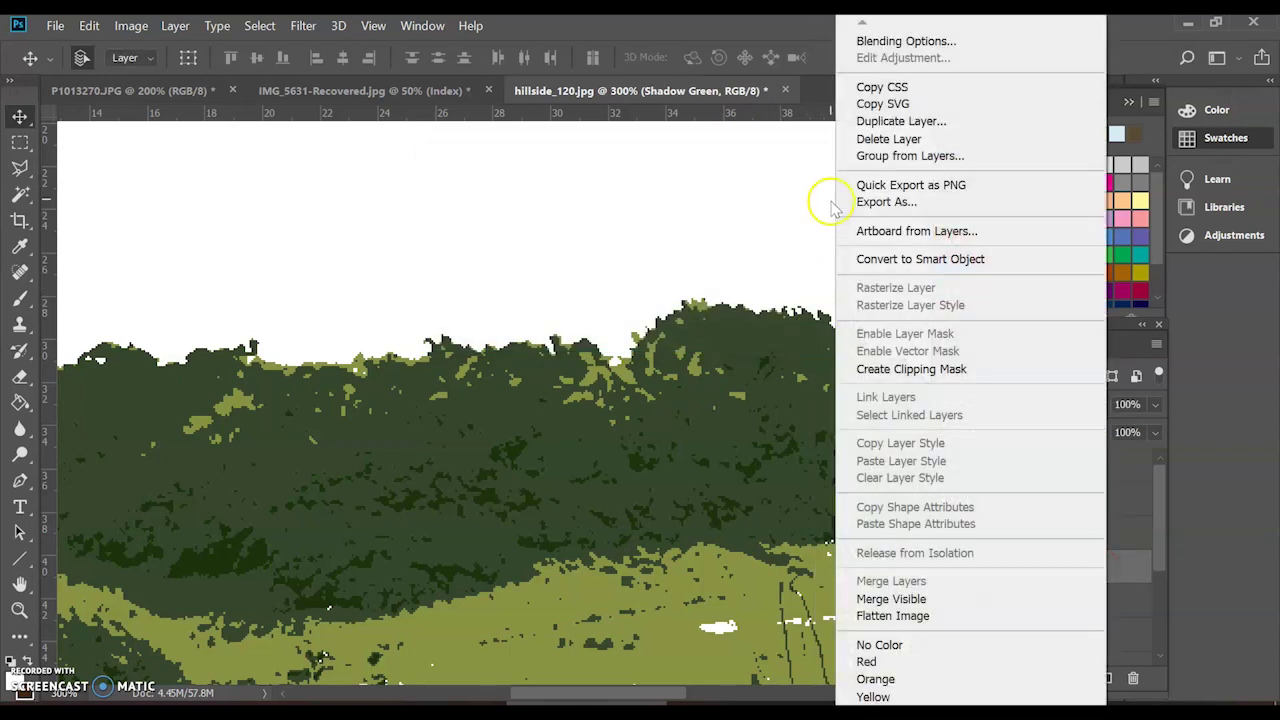
left_click(868, 121)
left_click(800, 192)
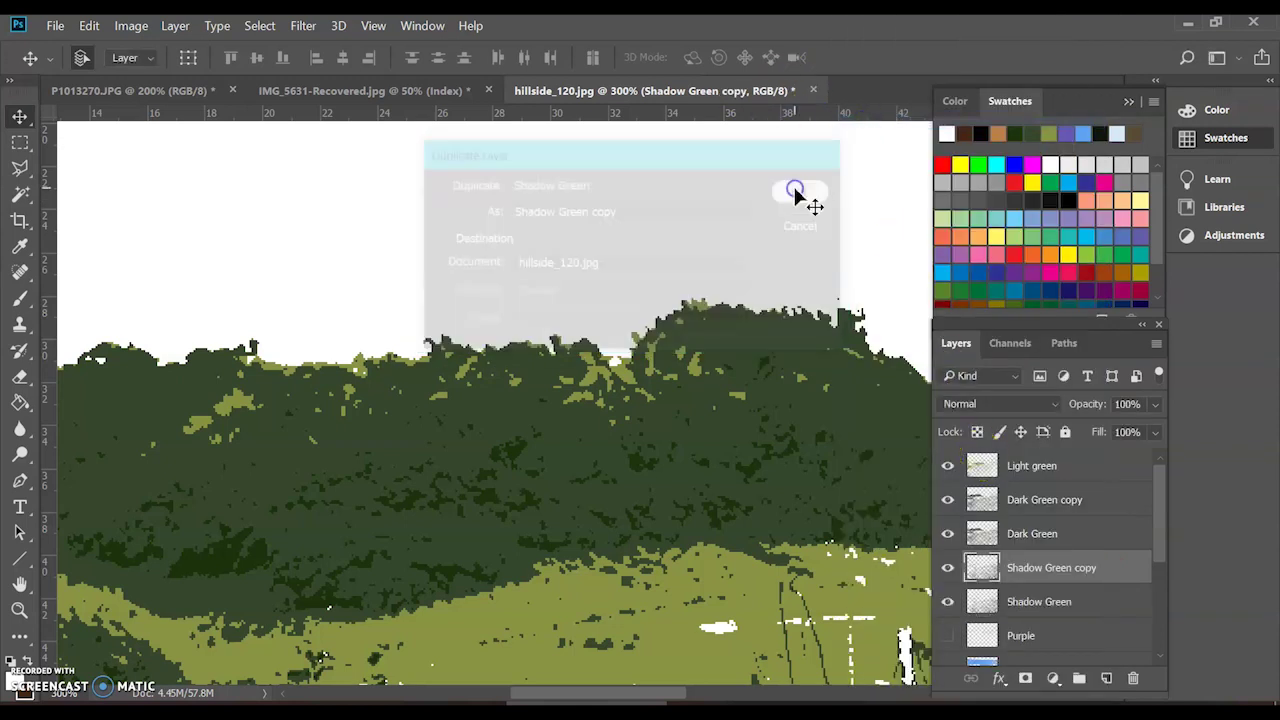
left_click_drag(1108, 575, 1120, 535)
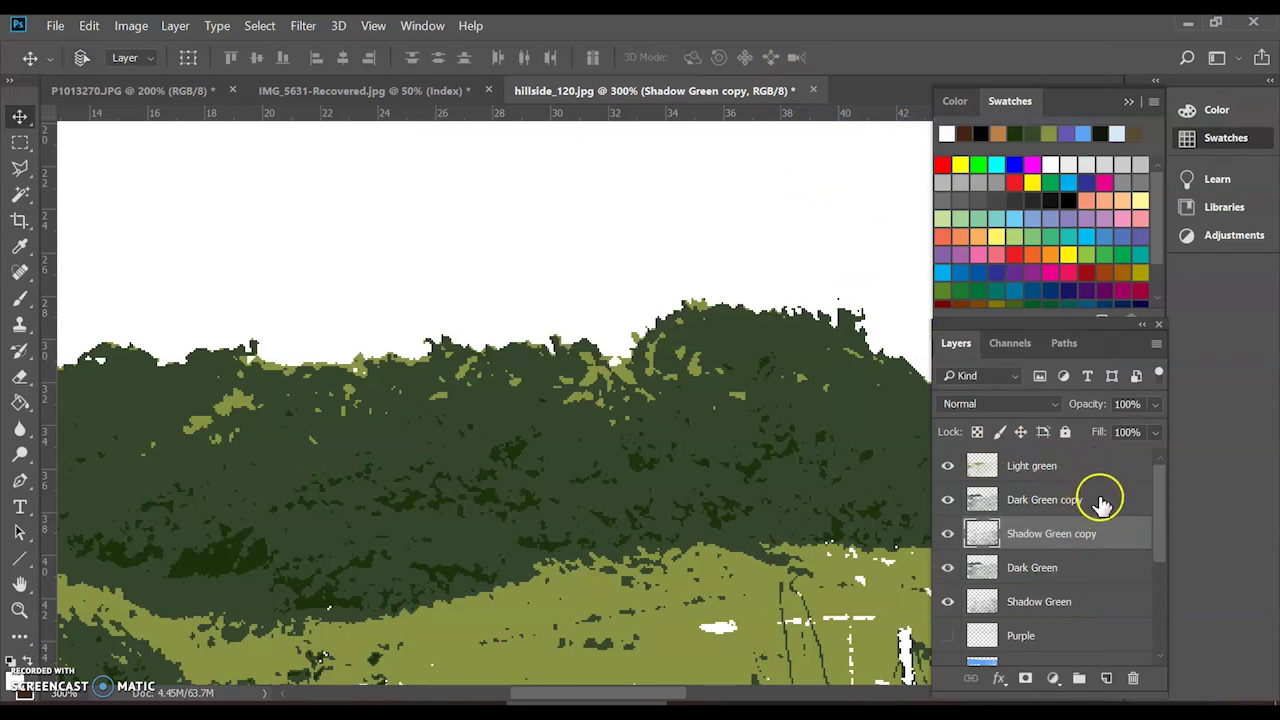
Step: Merge Light green, Dark Green copy and Shadow Green copy into one Light green layer and move it below Shadow Green
left_click(1100, 500, "shift")
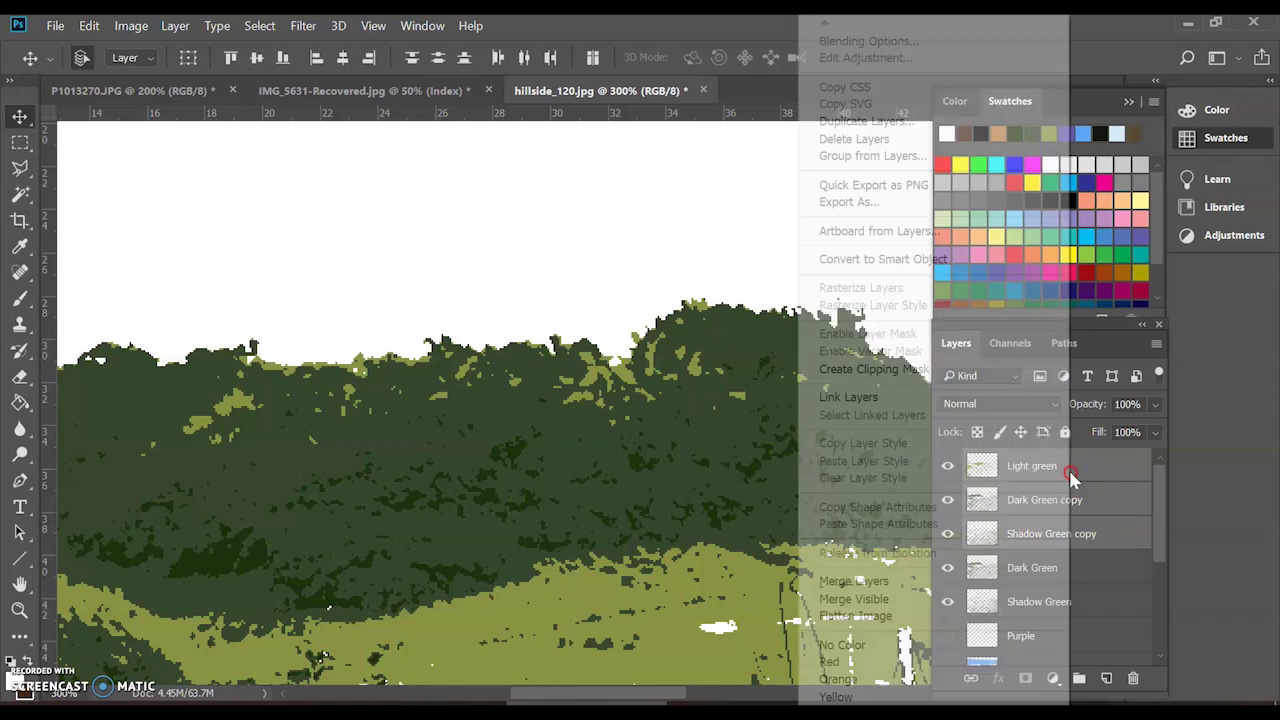
right_click(1068, 478)
left_click(821, 582)
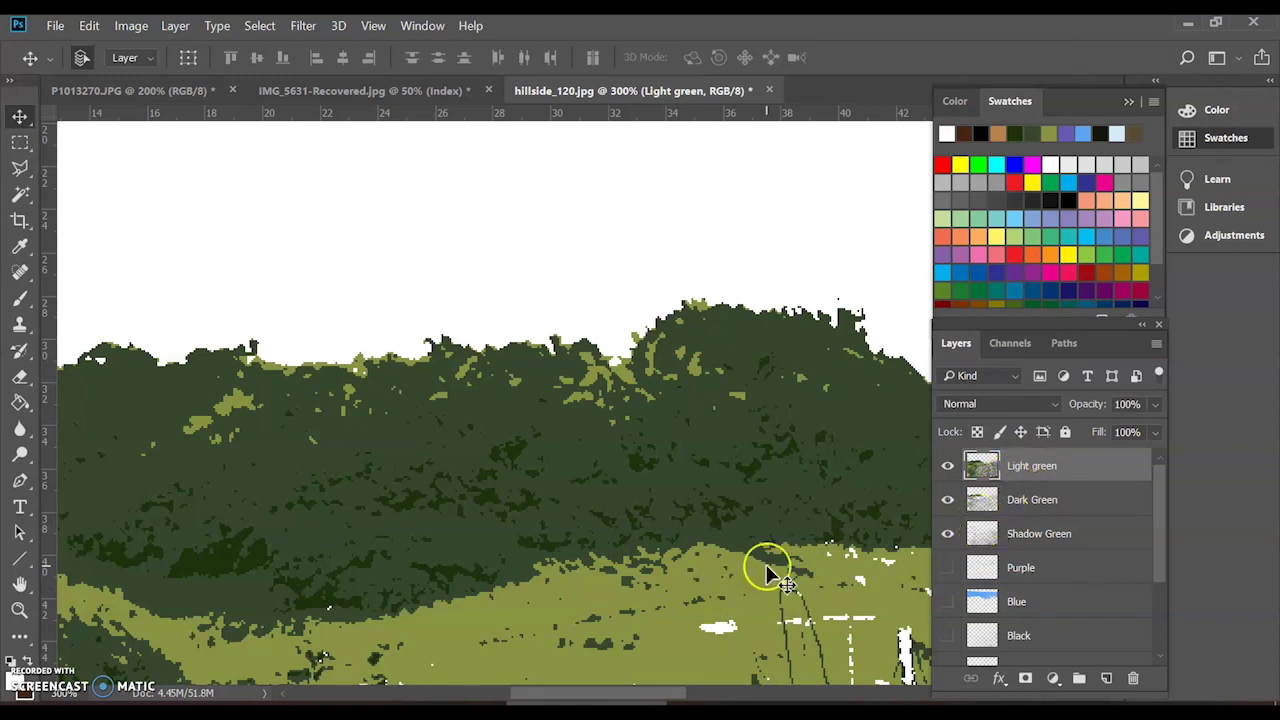
scroll(649, 537, "down", 1)
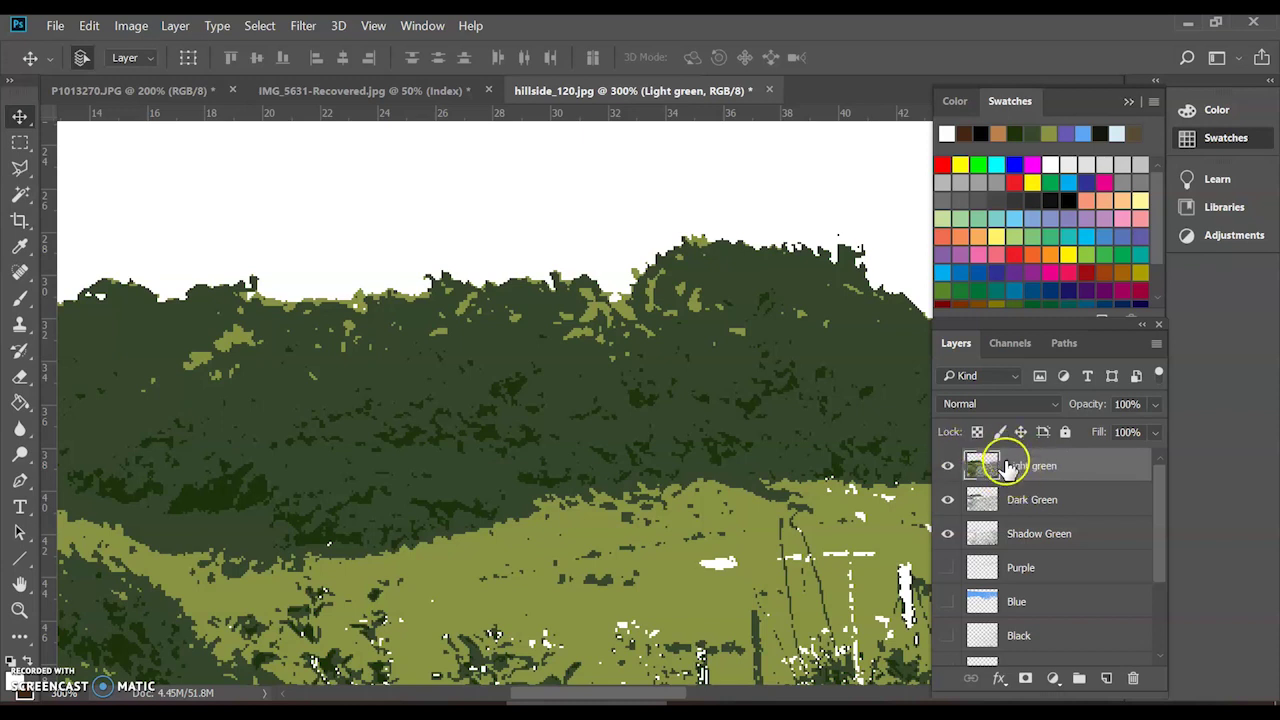
left_click_drag(1017, 466, 1024, 548)
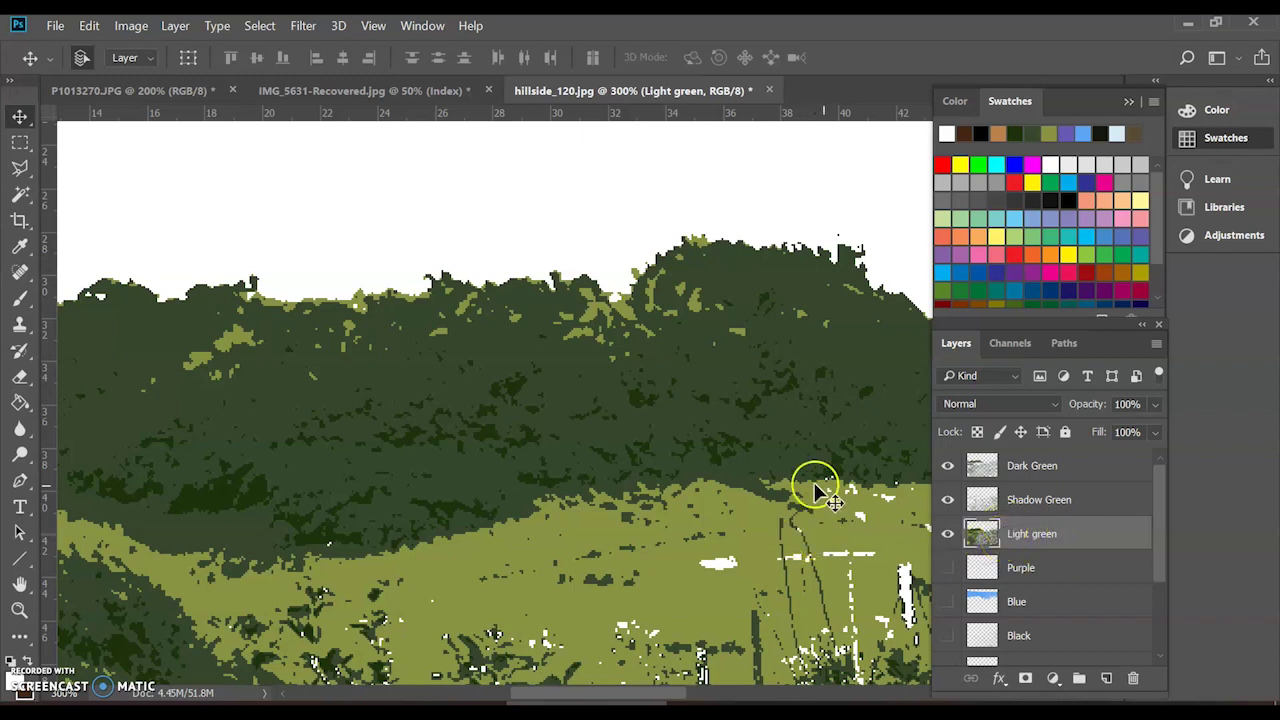
Step: Sample the field's light green as the Brush colour and lock the transparent pixels of the merged Light green layer
left_click(20, 247)
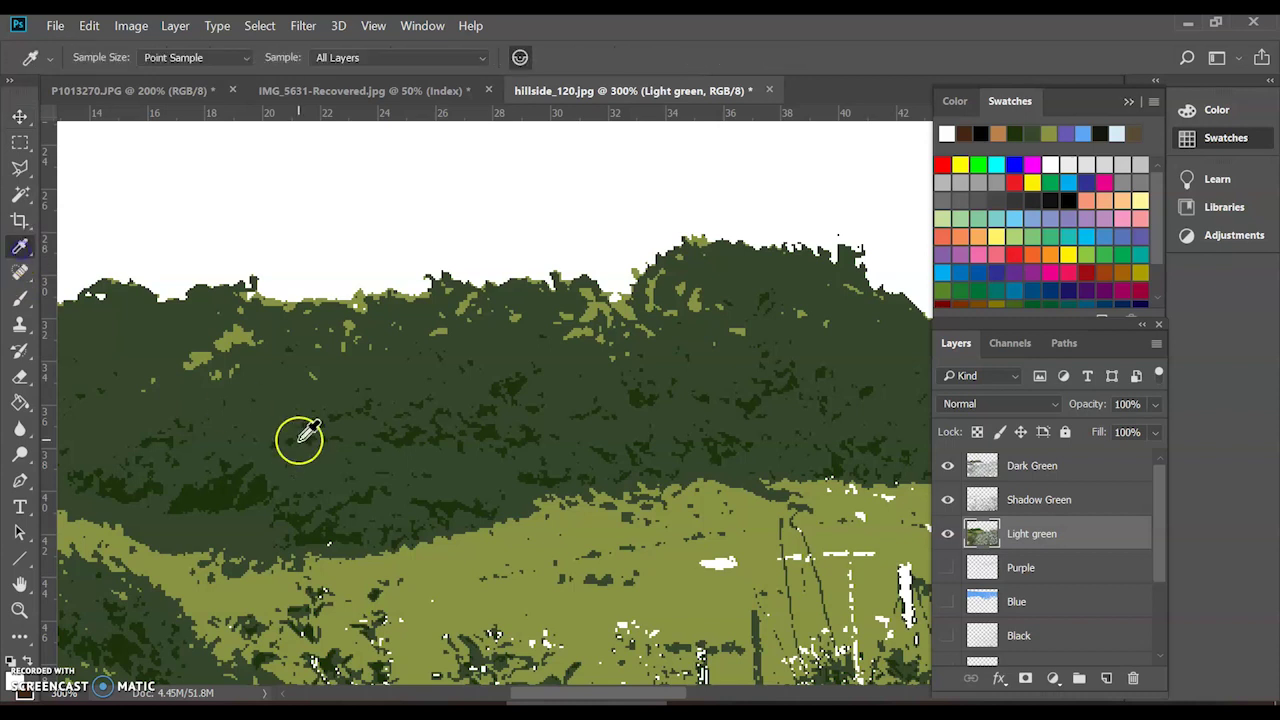
left_click(557, 540)
left_click(21, 297)
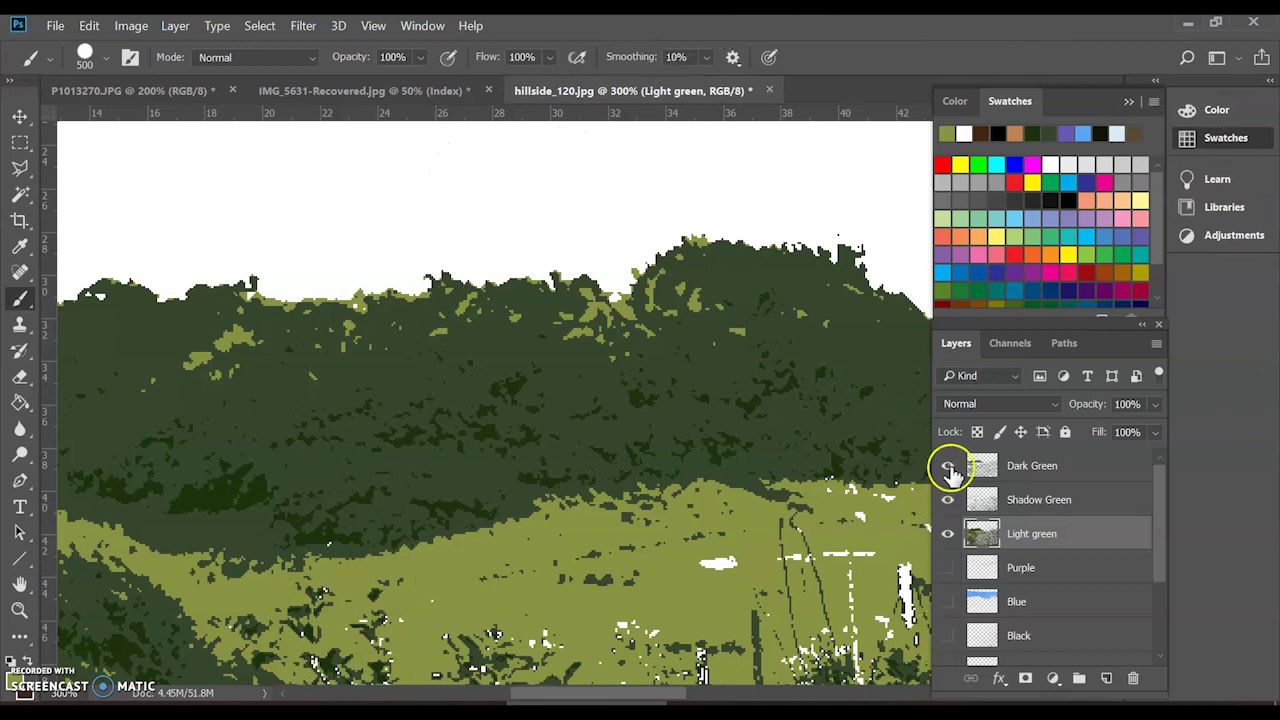
left_click(977, 434)
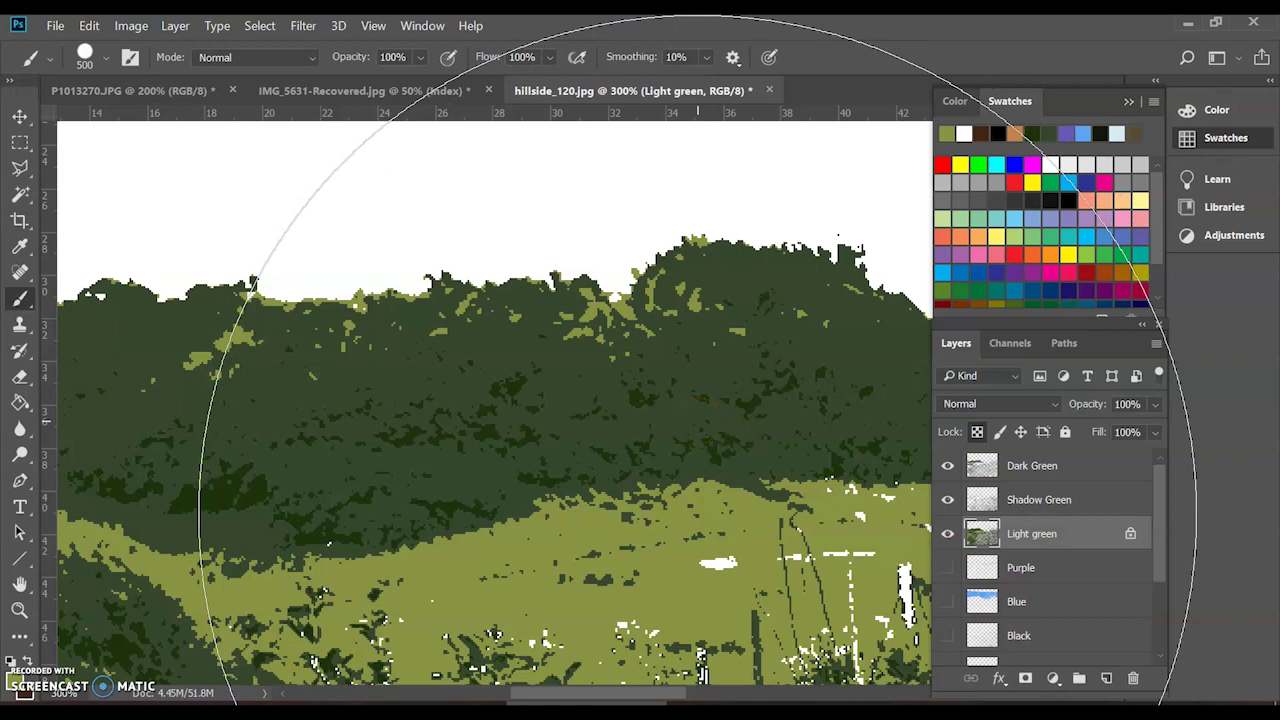
Step: Hide the Shadow Green and Dark Green layers and paint all of the Light green layer's pixels in the sampled light green
scroll(700, 430, "down", 4)
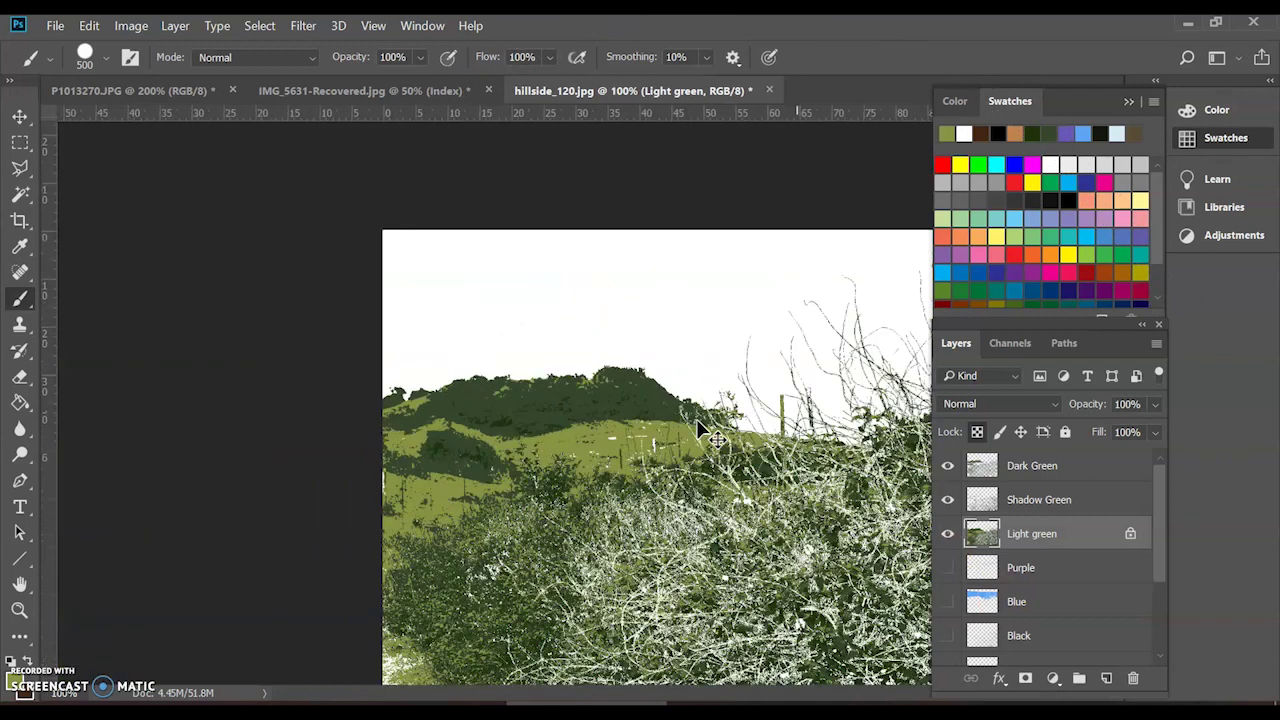
scroll(700, 430, "down", 1)
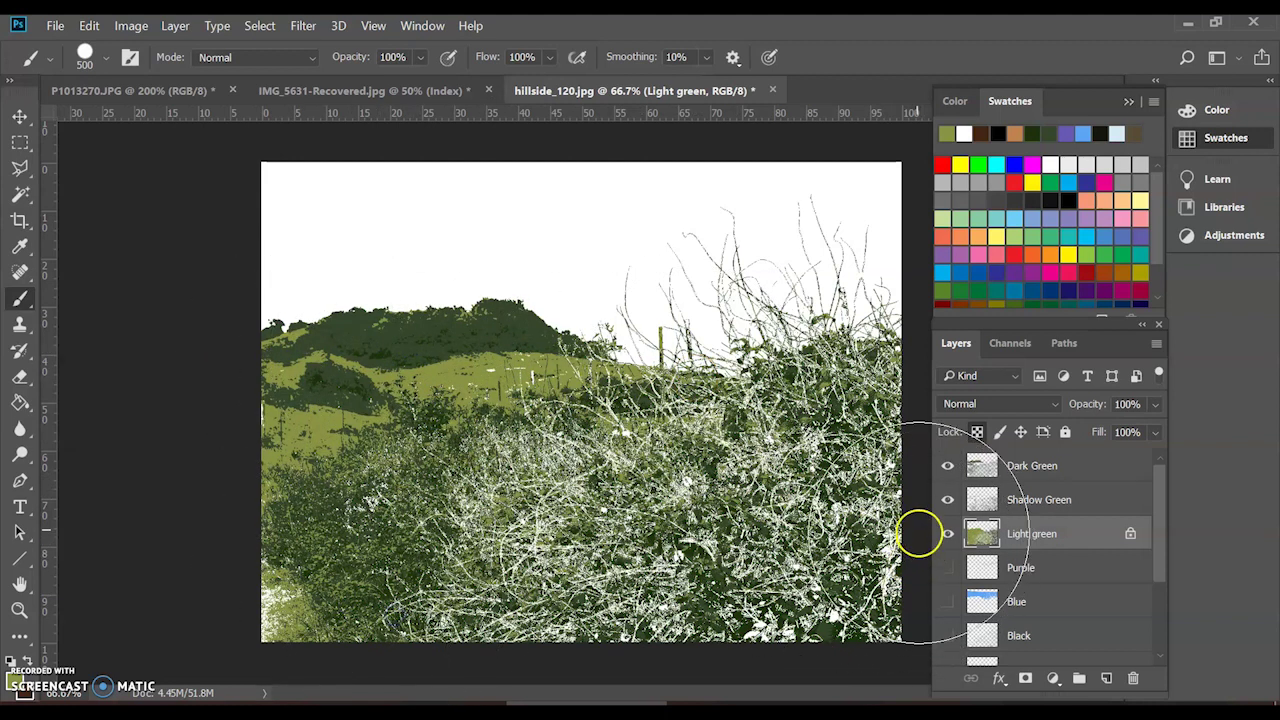
left_click(947, 498)
left_click(947, 465)
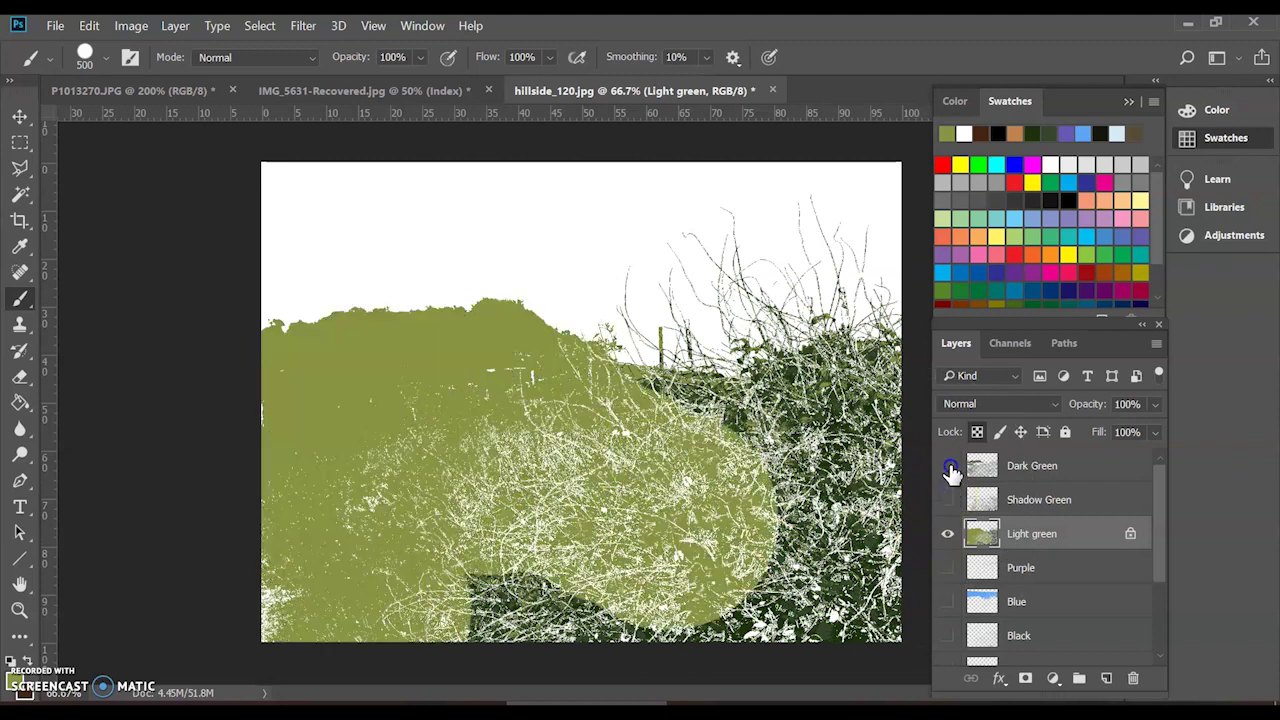
mouse_move(544, 596)
left_mouse_down()
mouse_move(726, 588)
mouse_move(828, 609)
mouse_move(884, 594)
mouse_move(882, 470)
mouse_move(860, 367)
mouse_move(783, 249)
mouse_move(692, 376)
left_mouse_up()
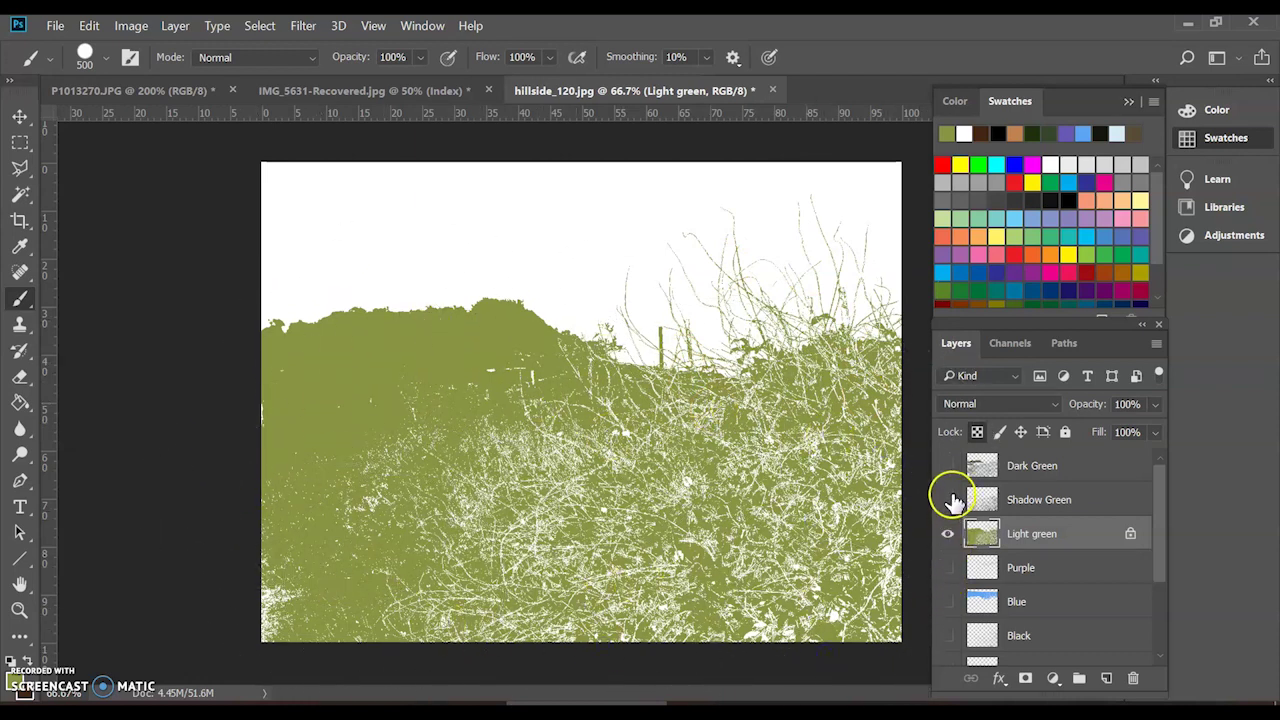
Step: Show the Shadow Green and Dark Green layers again over the solid Light green layer
left_click(949, 500)
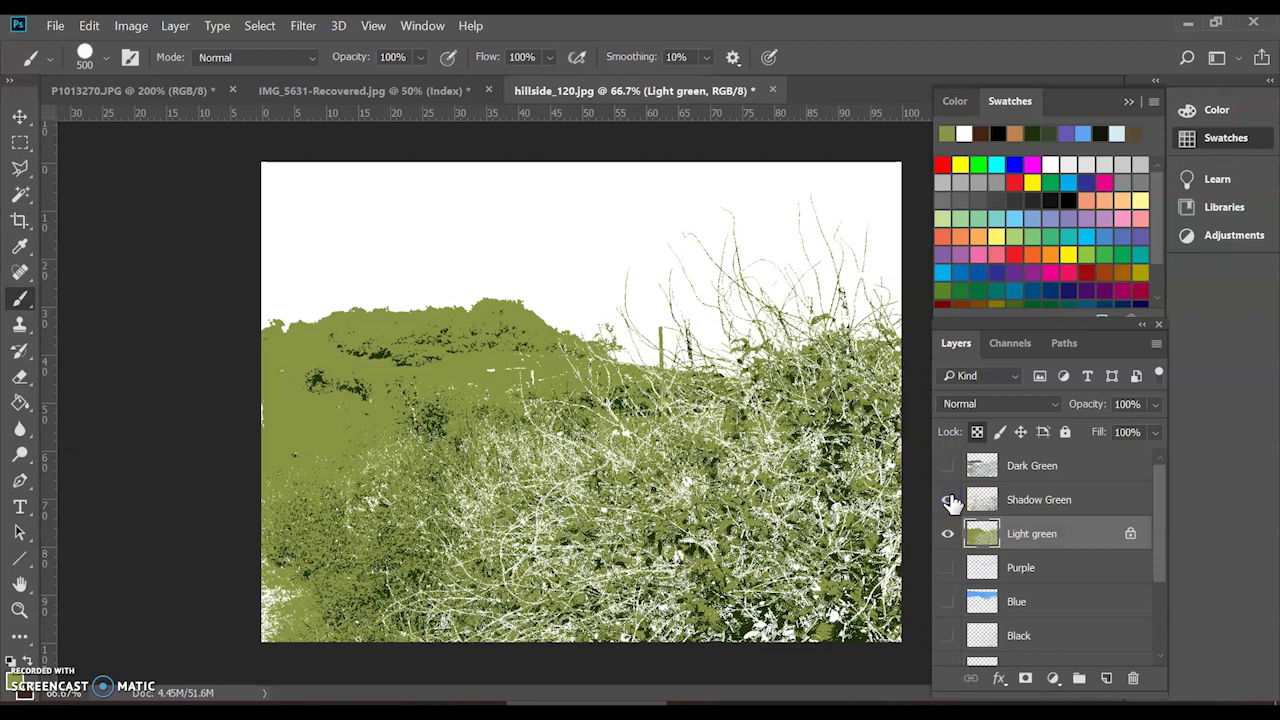
key("ctrl+plus")
key("ctrl+plus")
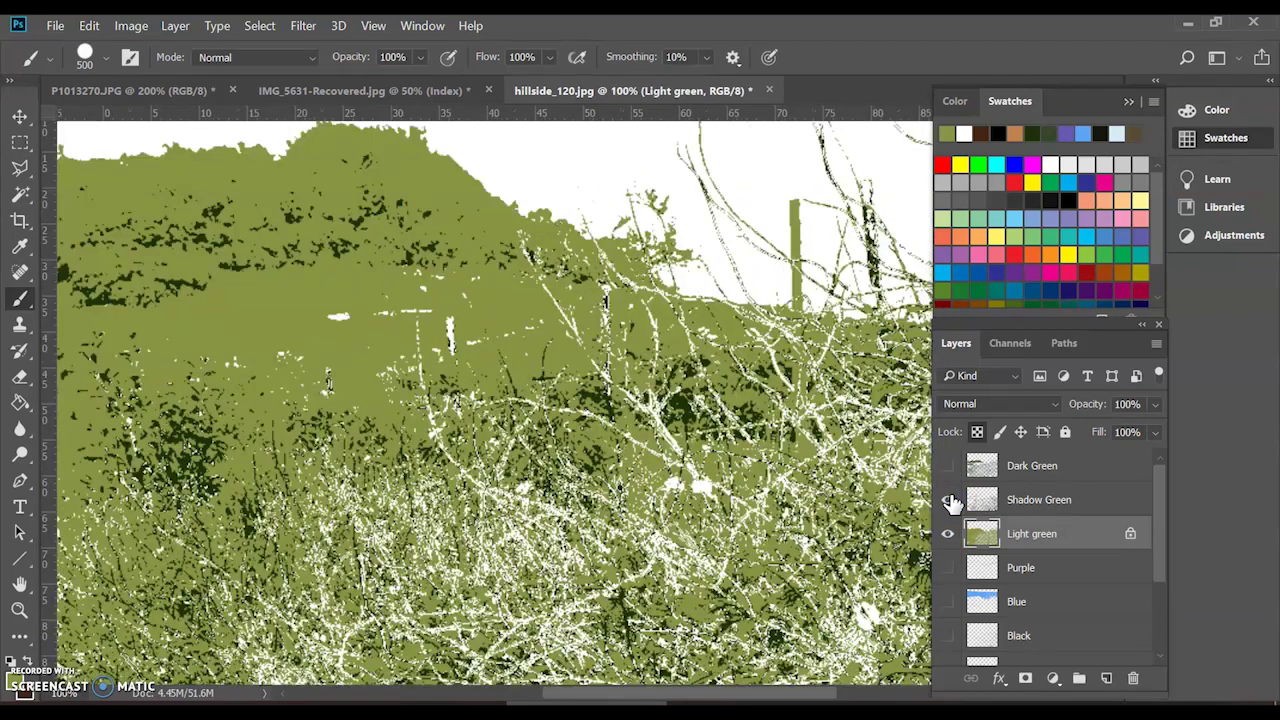
left_click(947, 466)
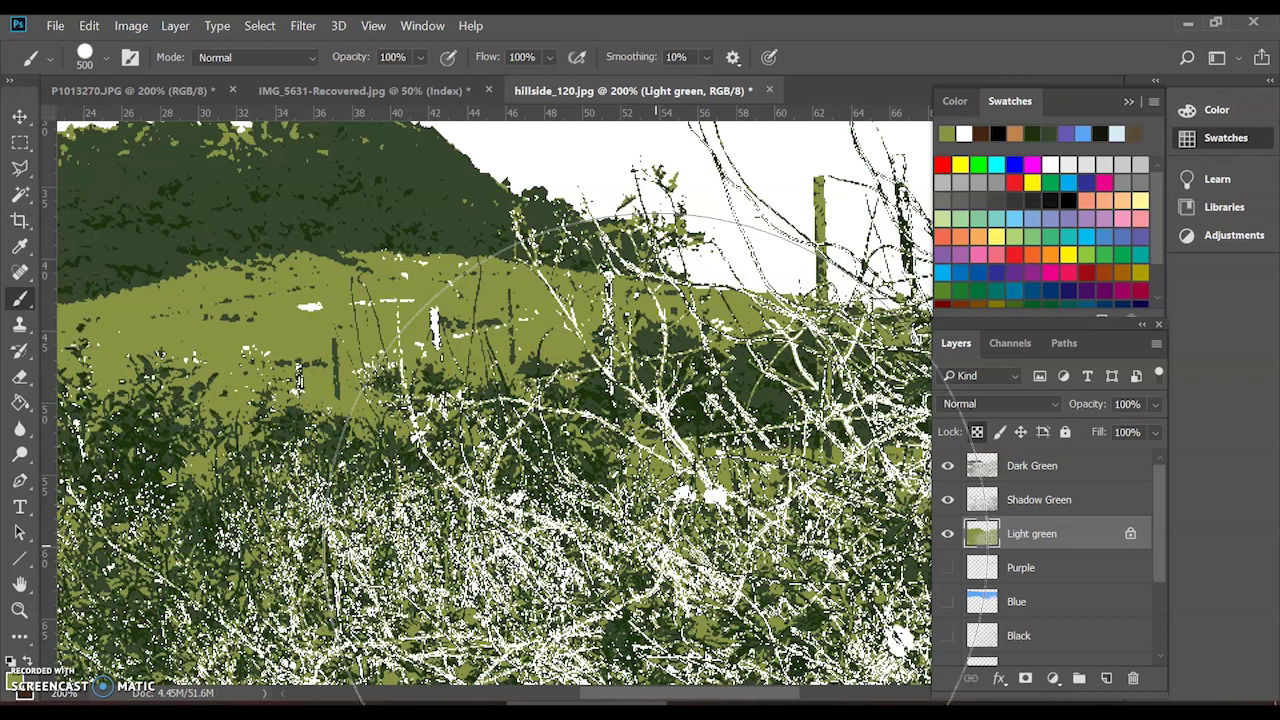
Step: Inspect what the Dark Green and Shadow Green layers each contribute on the hill by hiding and showing them in turn
left_click(1056, 463)
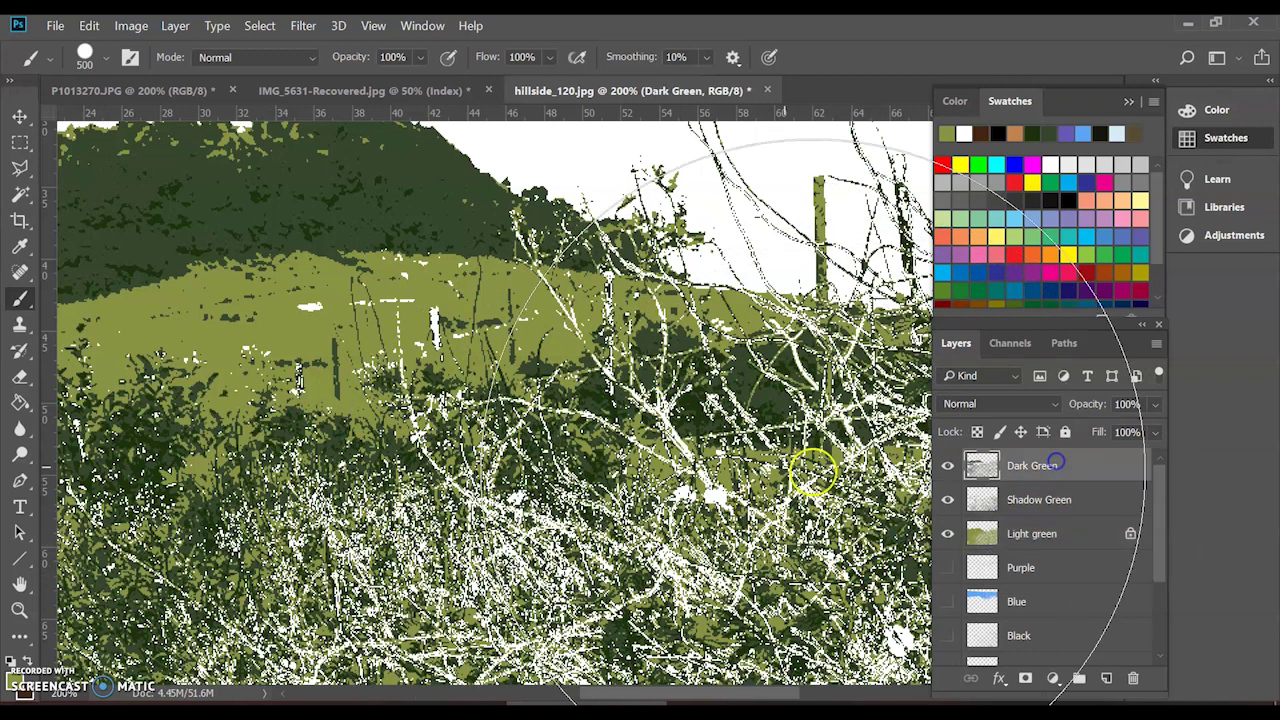
scroll(334, 330, "left", 4)
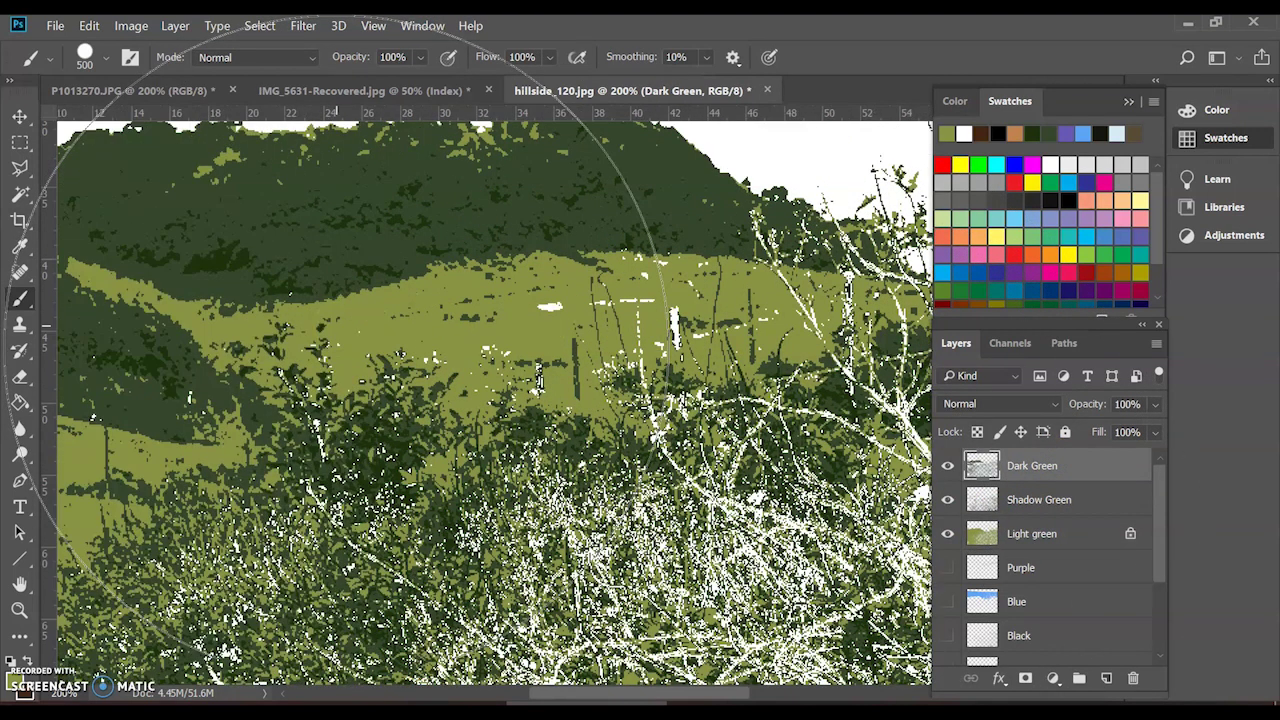
left_click(20, 117)
scroll(340, 288, "up", 2)
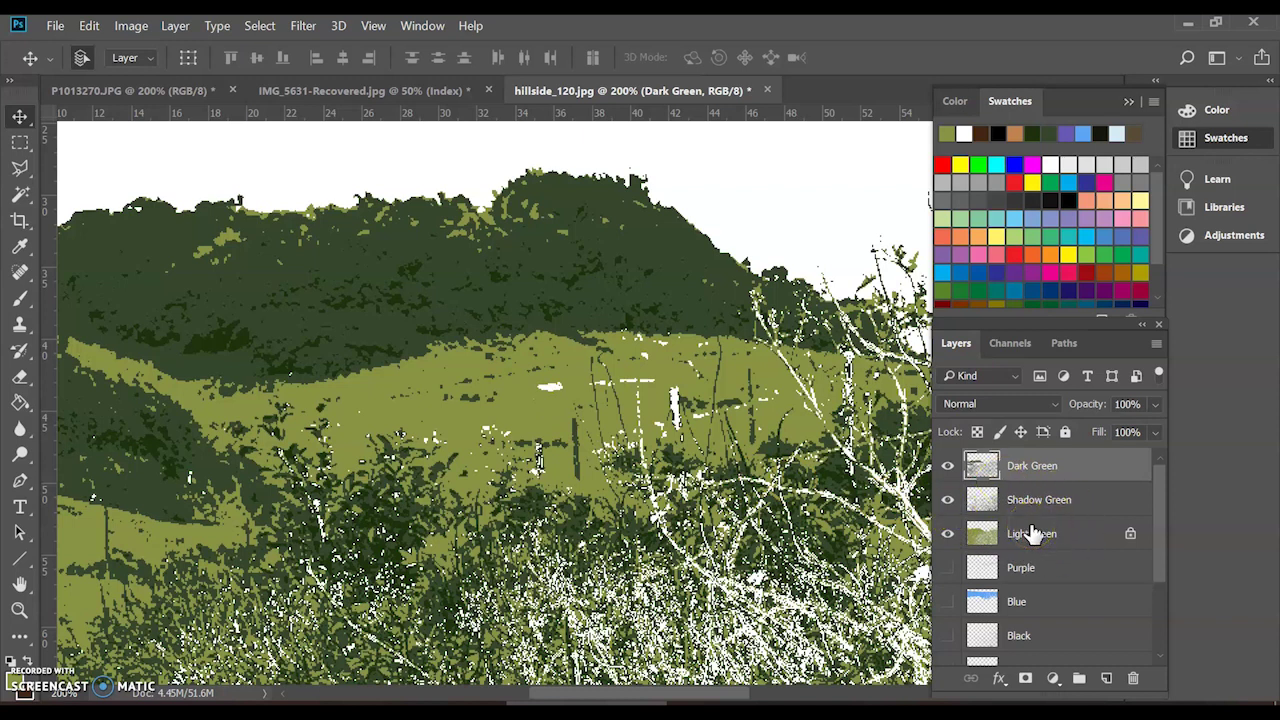
left_click(1040, 466)
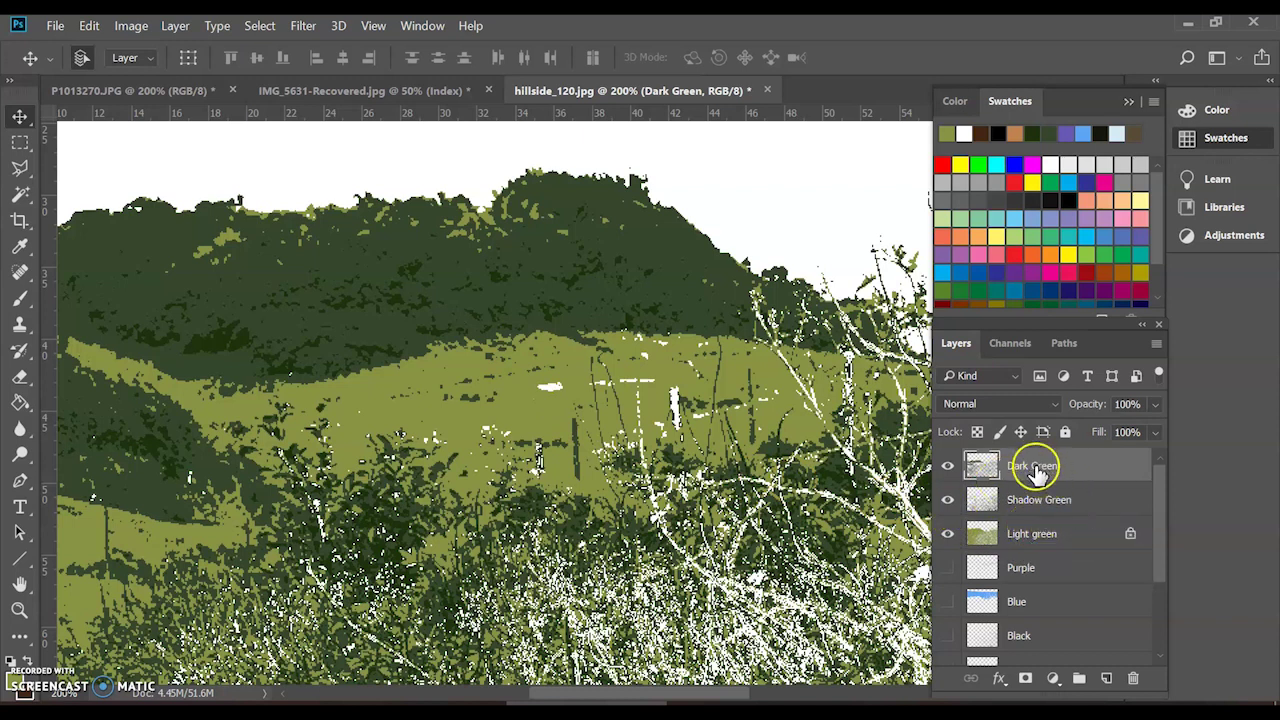
left_click(945, 468)
left_click(945, 468)
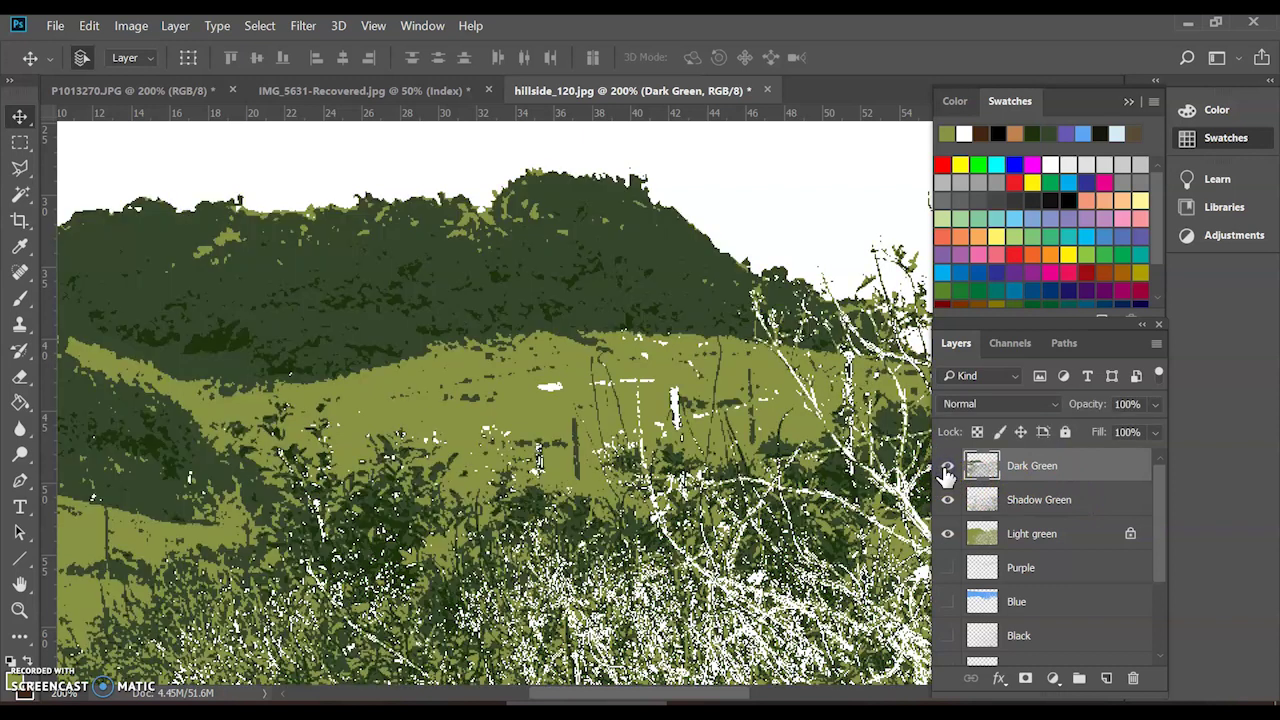
left_click(947, 503)
left_click(946, 503)
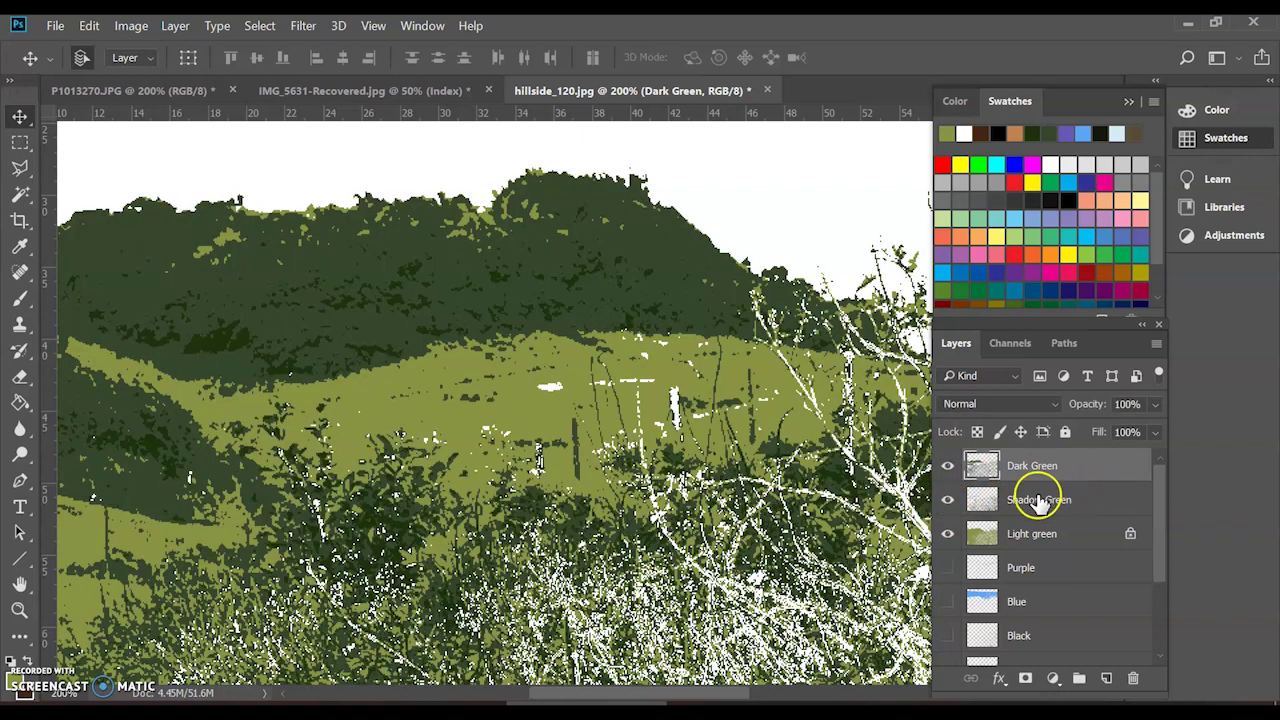
Step: Rename the Dark Green layer as medium Green
left_click(1060, 470)
left_click(1010, 470)
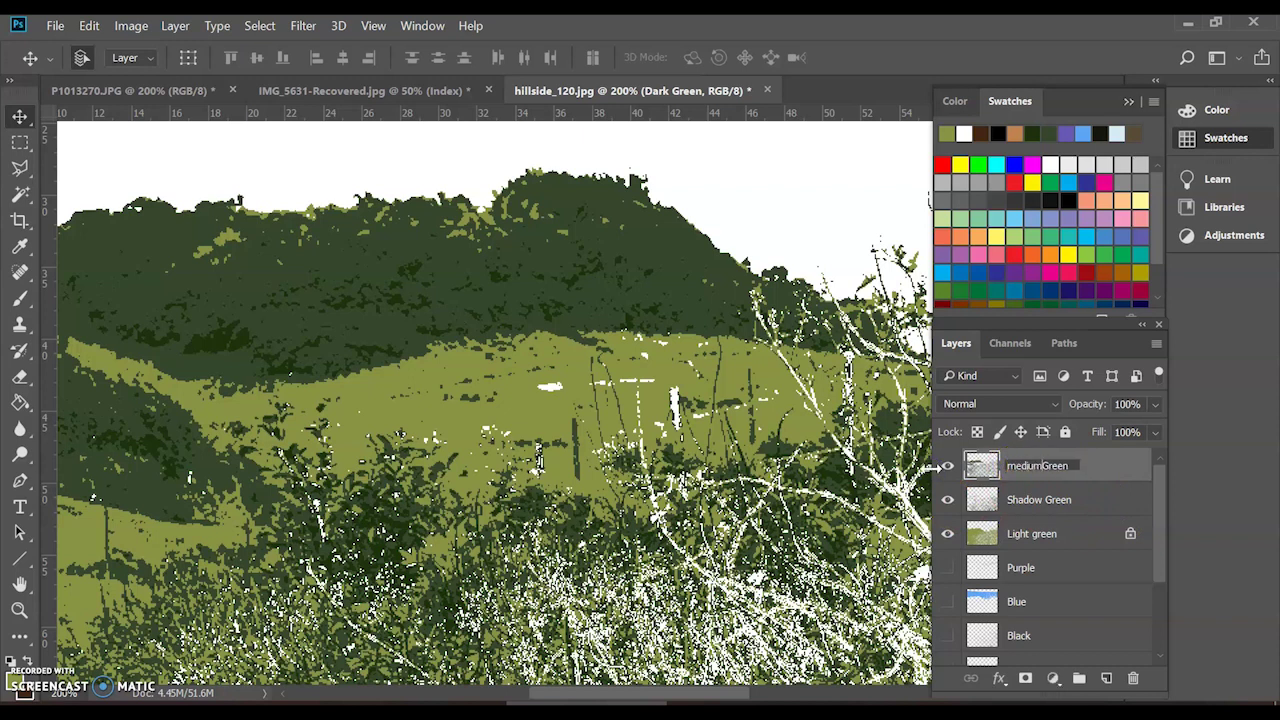
left_click(1090, 540)
Step: Duplicate the medium Green layer within hillside_120.jpg as medium Green copy
left_click(1048, 467)
right_click(1048, 468)
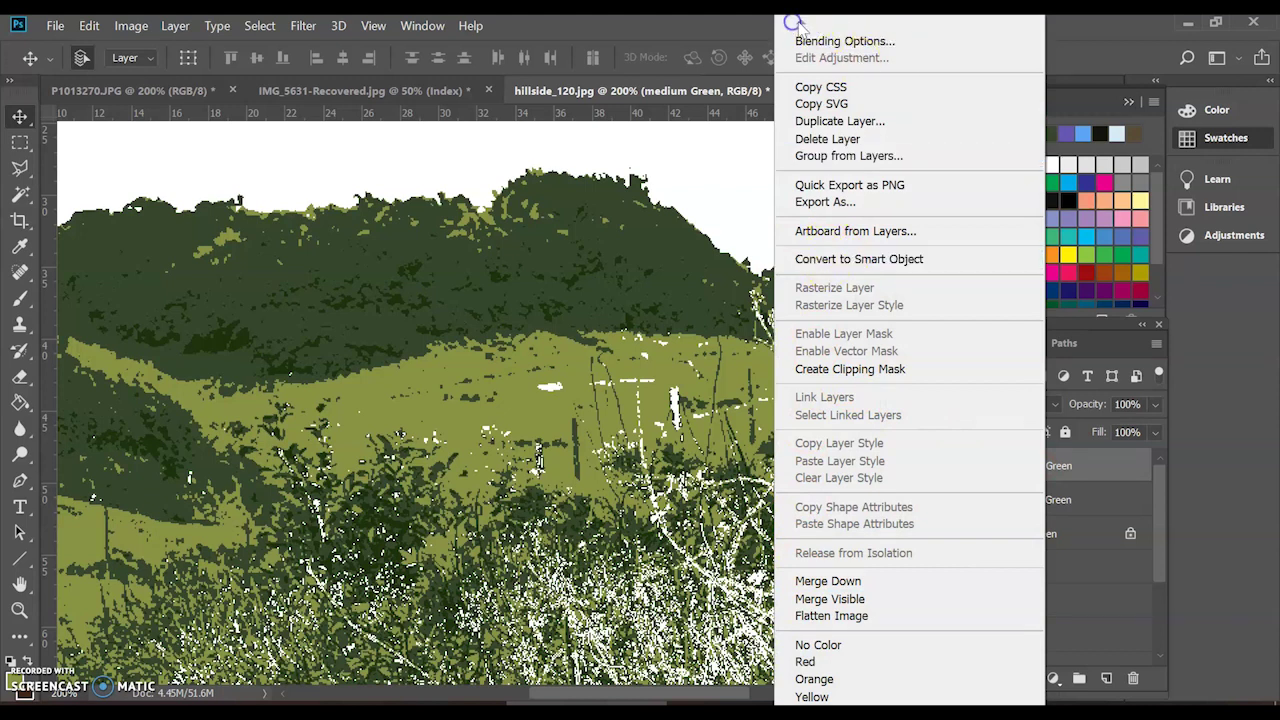
right_click(1086, 468)
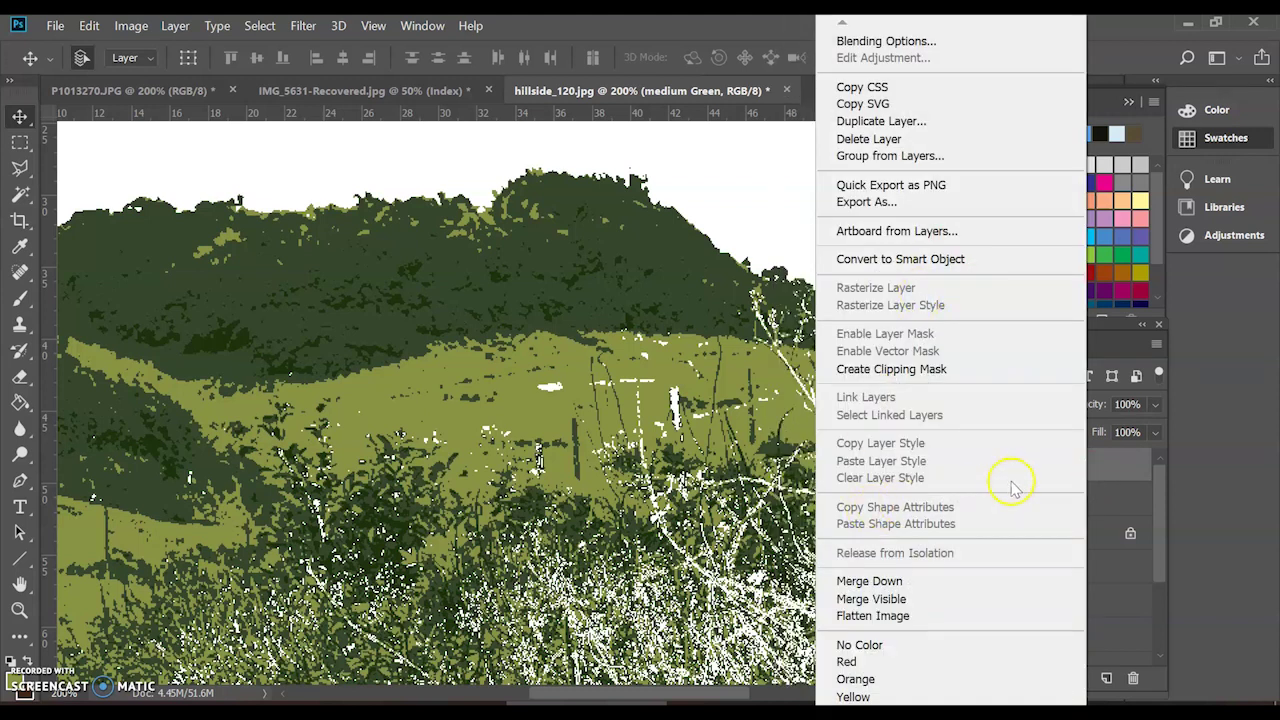
left_click(1170, 570)
right_click(1058, 478)
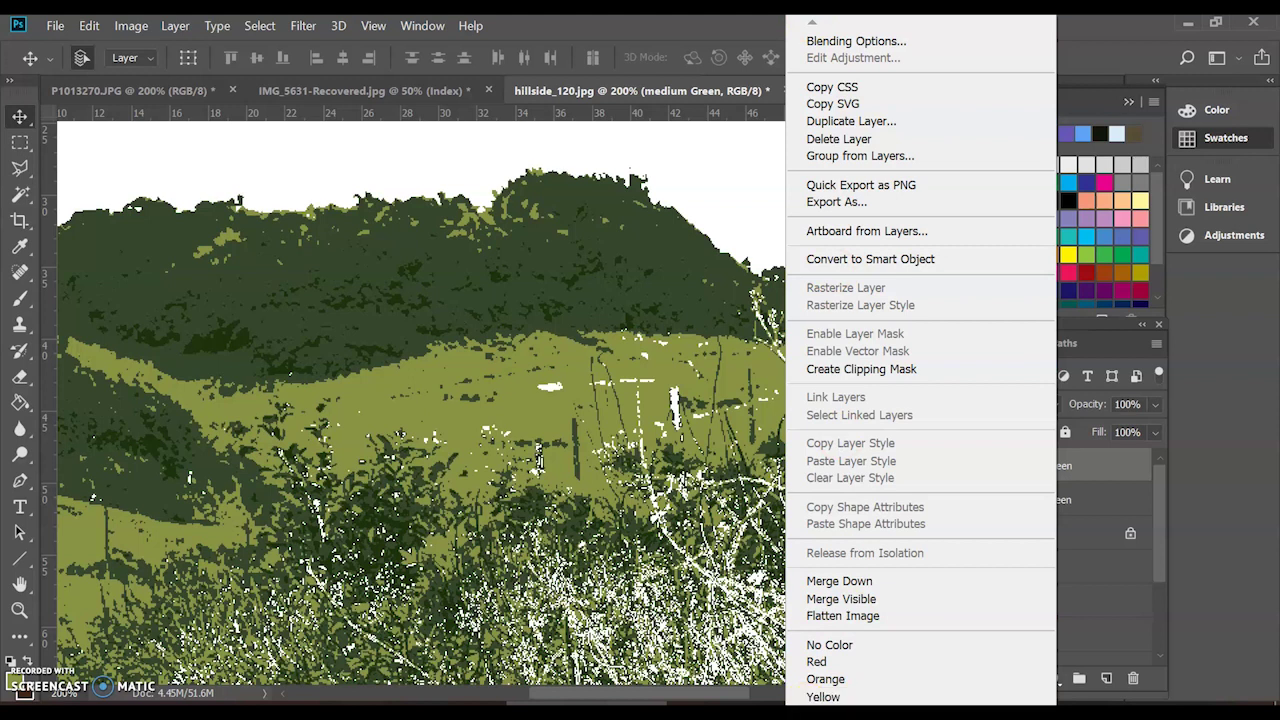
scroll(920, 680, "down", 2)
scroll(920, 680, "down", 3)
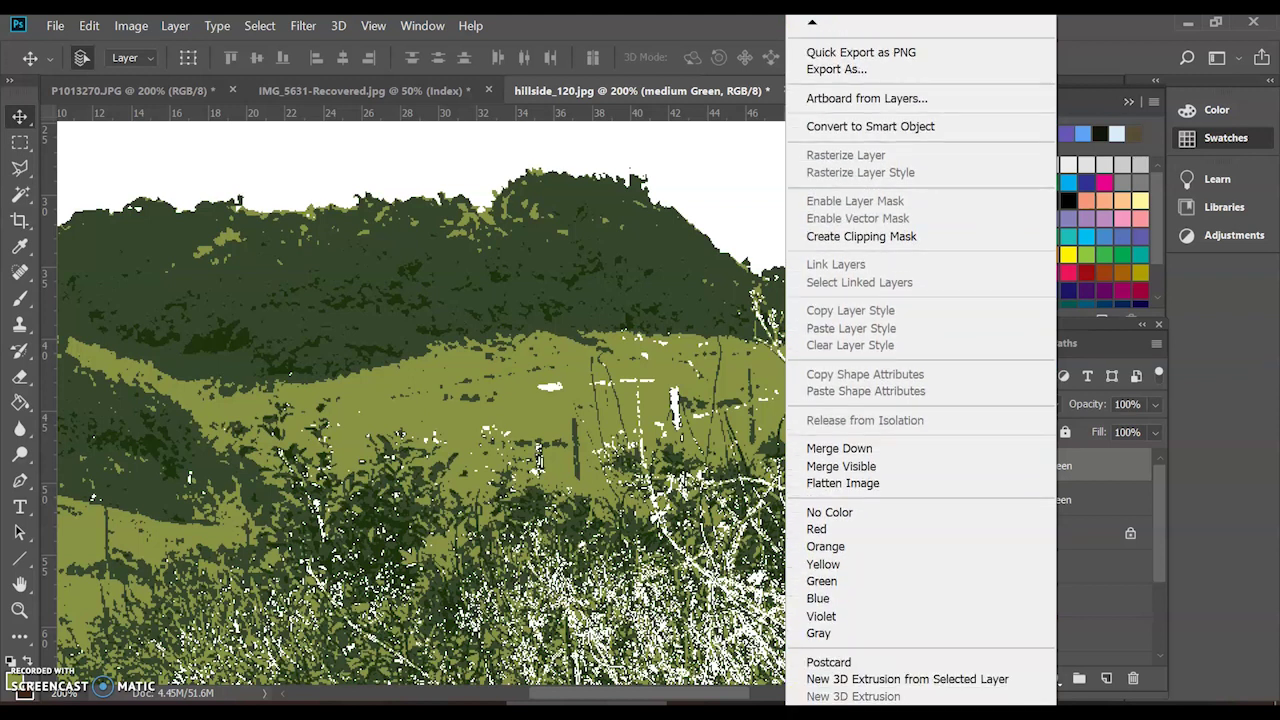
scroll(812, 20, "up", 3)
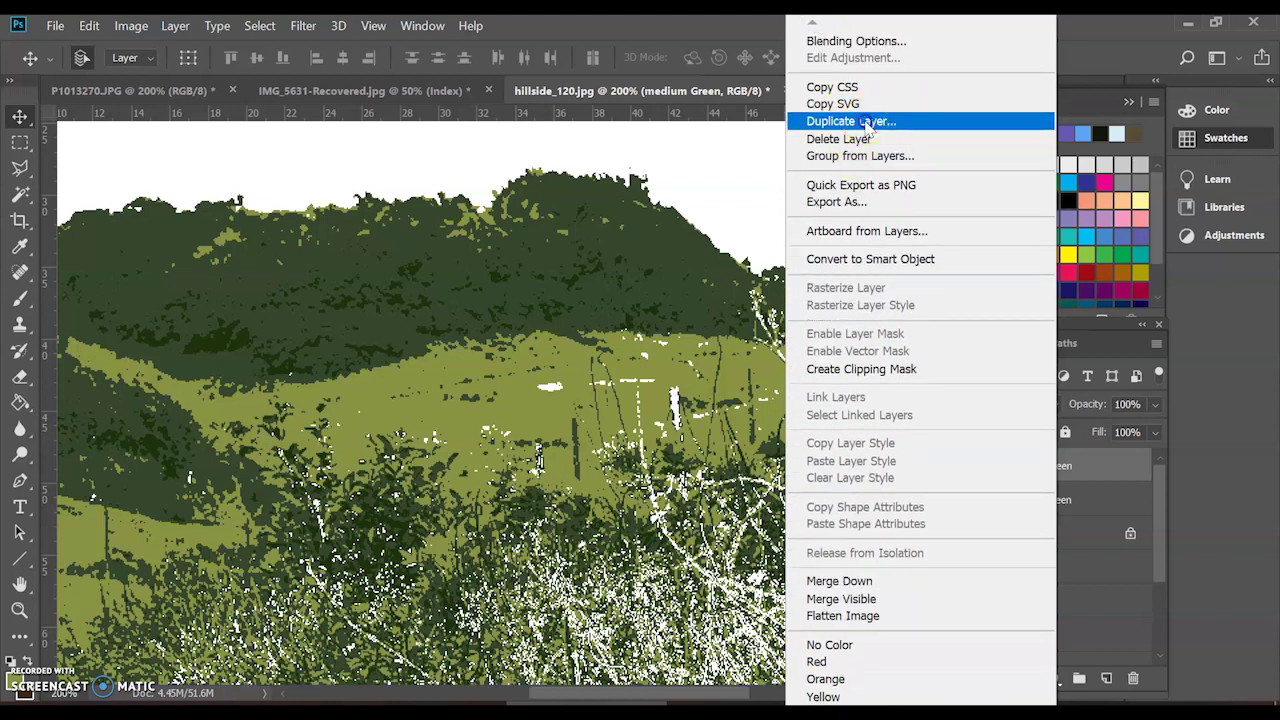
left_click(860, 121)
left_click(806, 190)
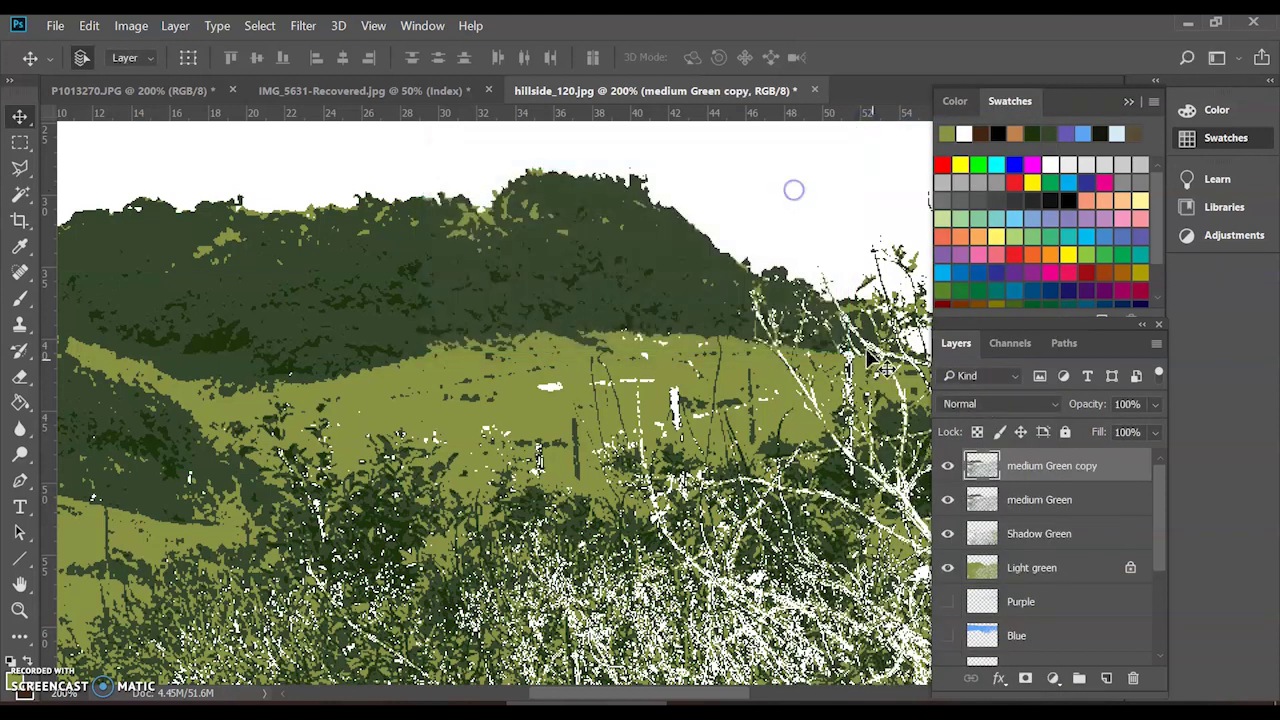
Step: Duplicate the Shadow Green layer beneath medium Green within hillside_120.jpg as Shadow Green copy
left_click(1052, 545)
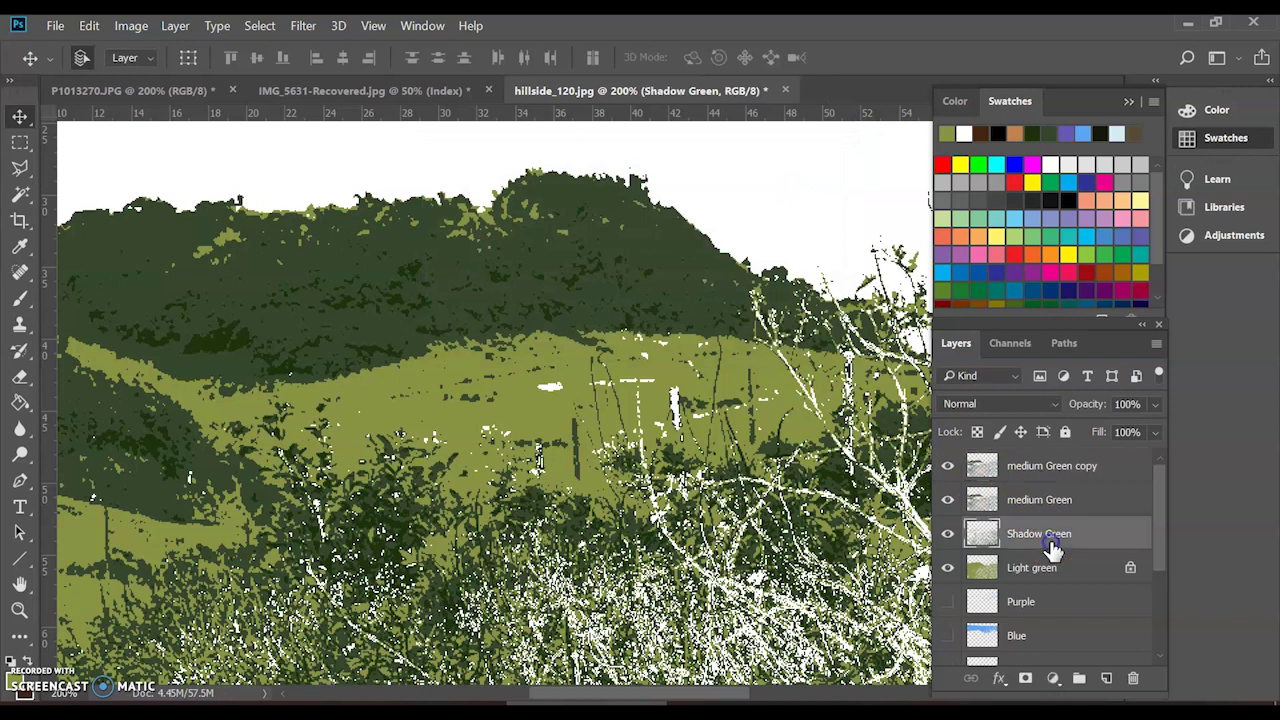
right_click(1058, 538)
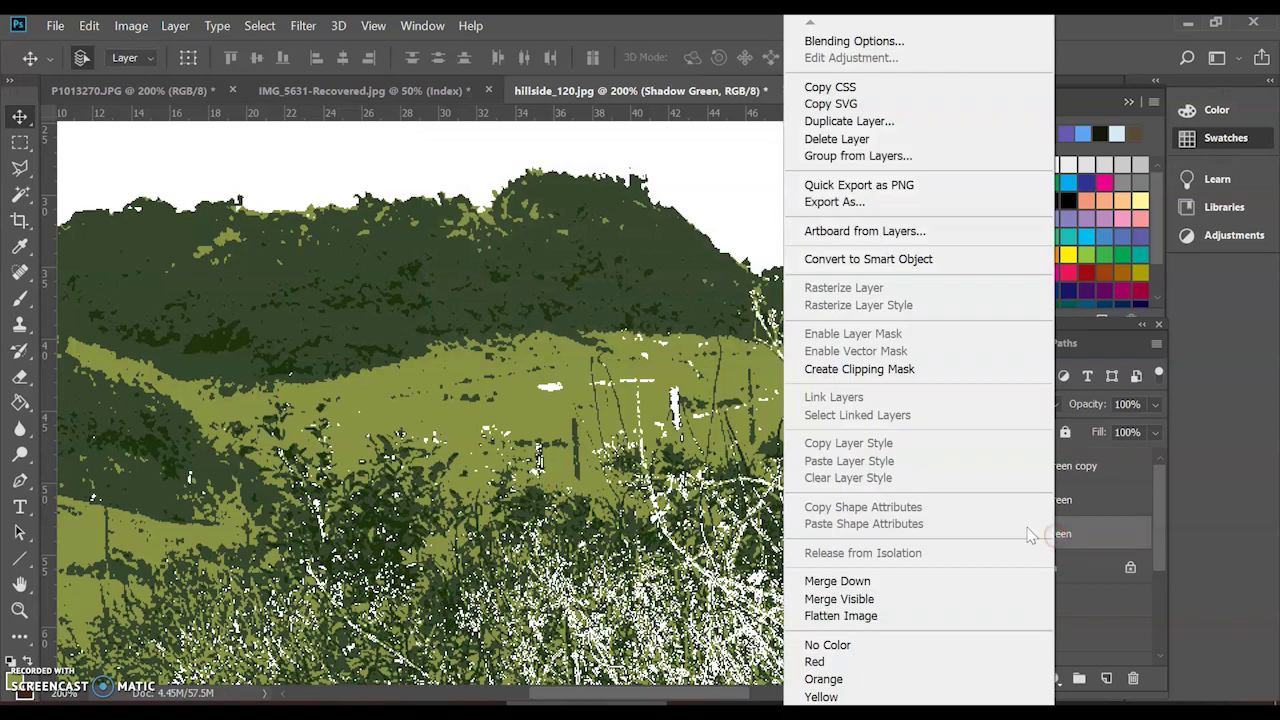
left_click(848, 121)
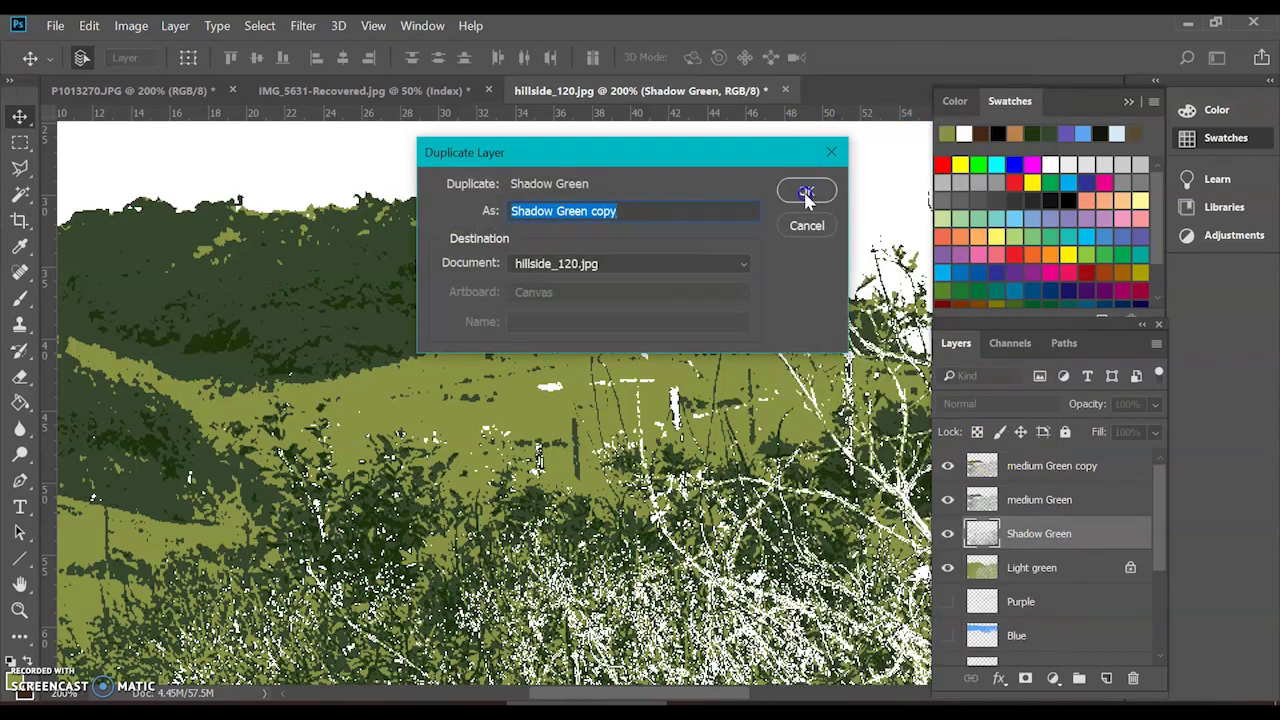
left_click(806, 194)
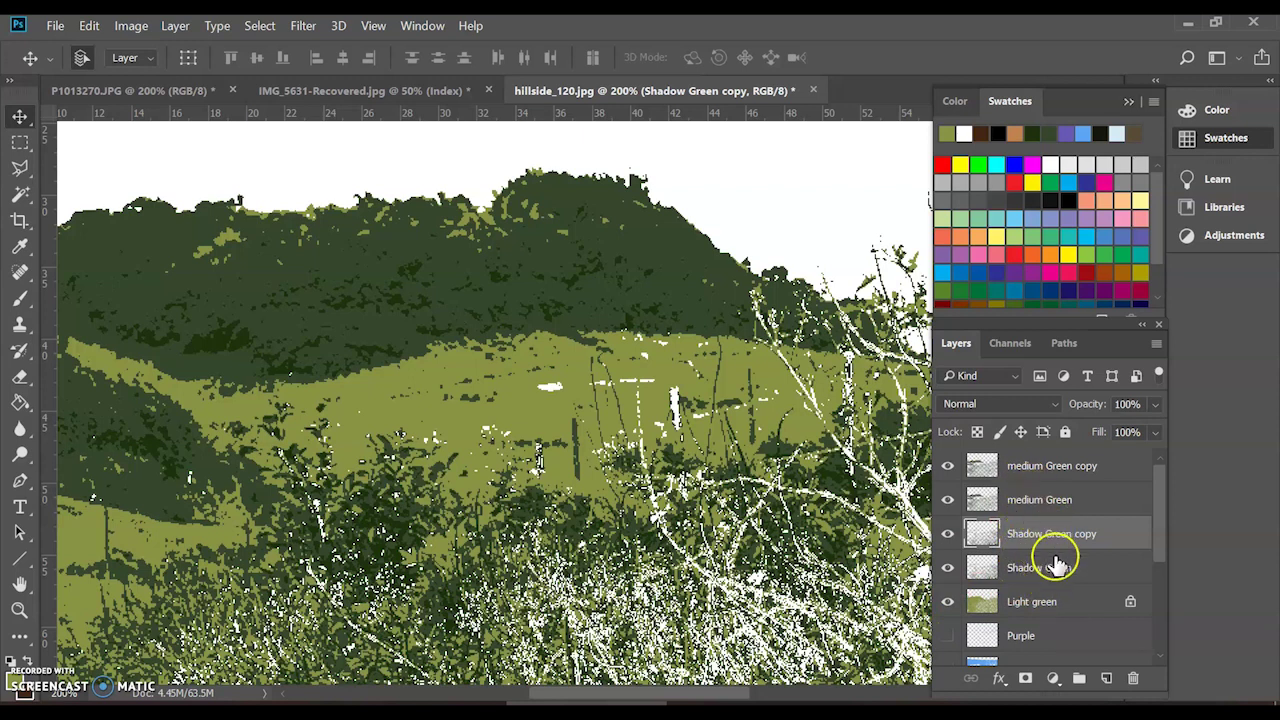
Step: Merge medium Green with Shadow Green copy, delete the spare medium Green copy, and check the two remaining darker green layers by hiding and showing them
left_click(1040, 508)
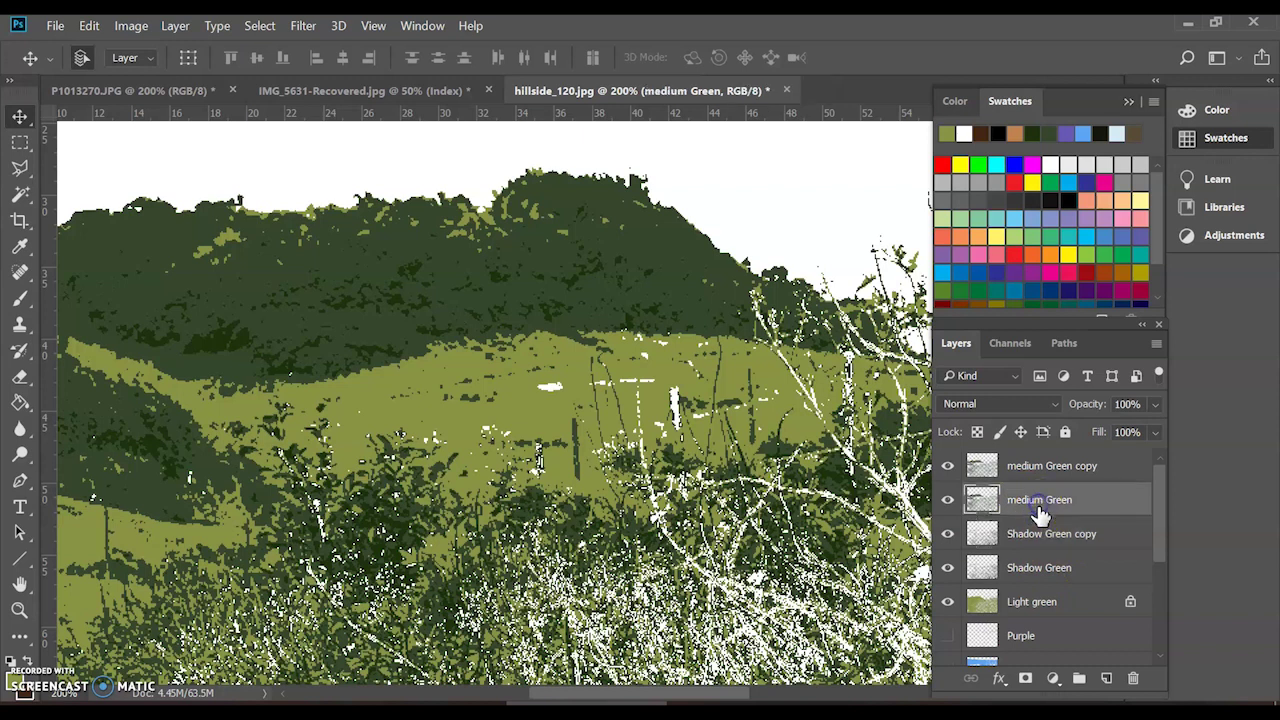
left_click(1049, 540, "ctrl")
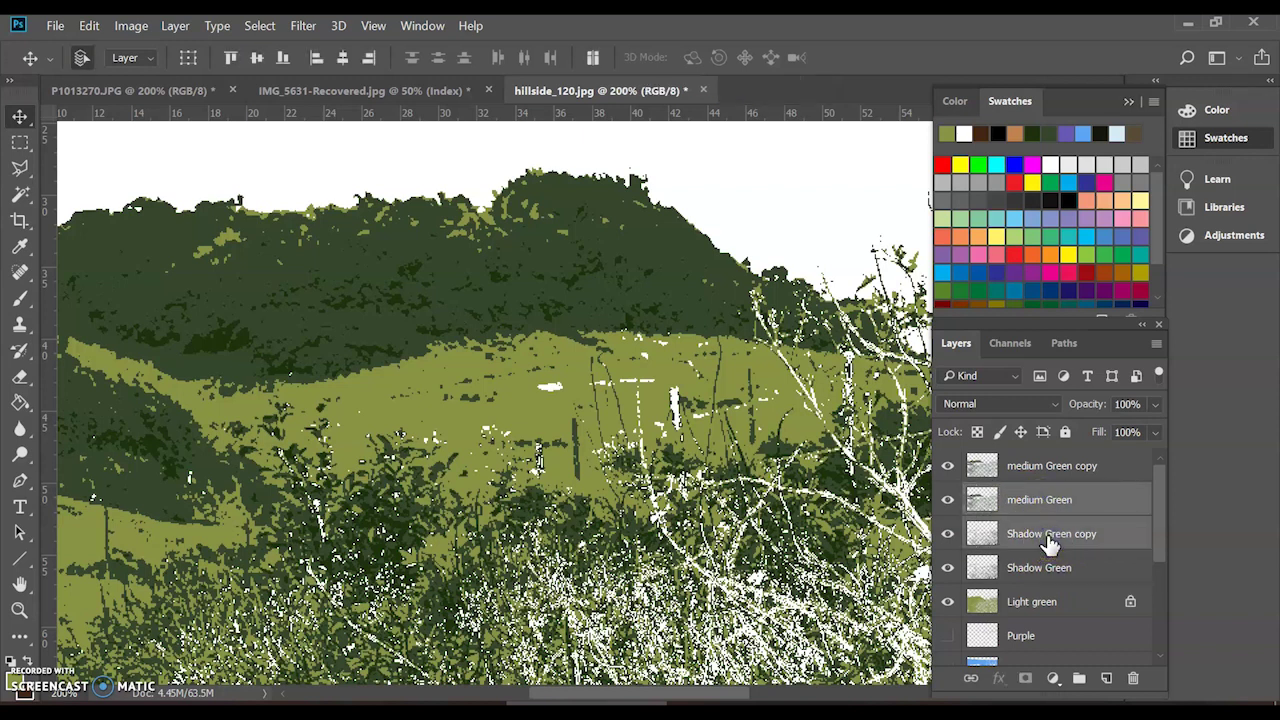
right_click(1049, 540)
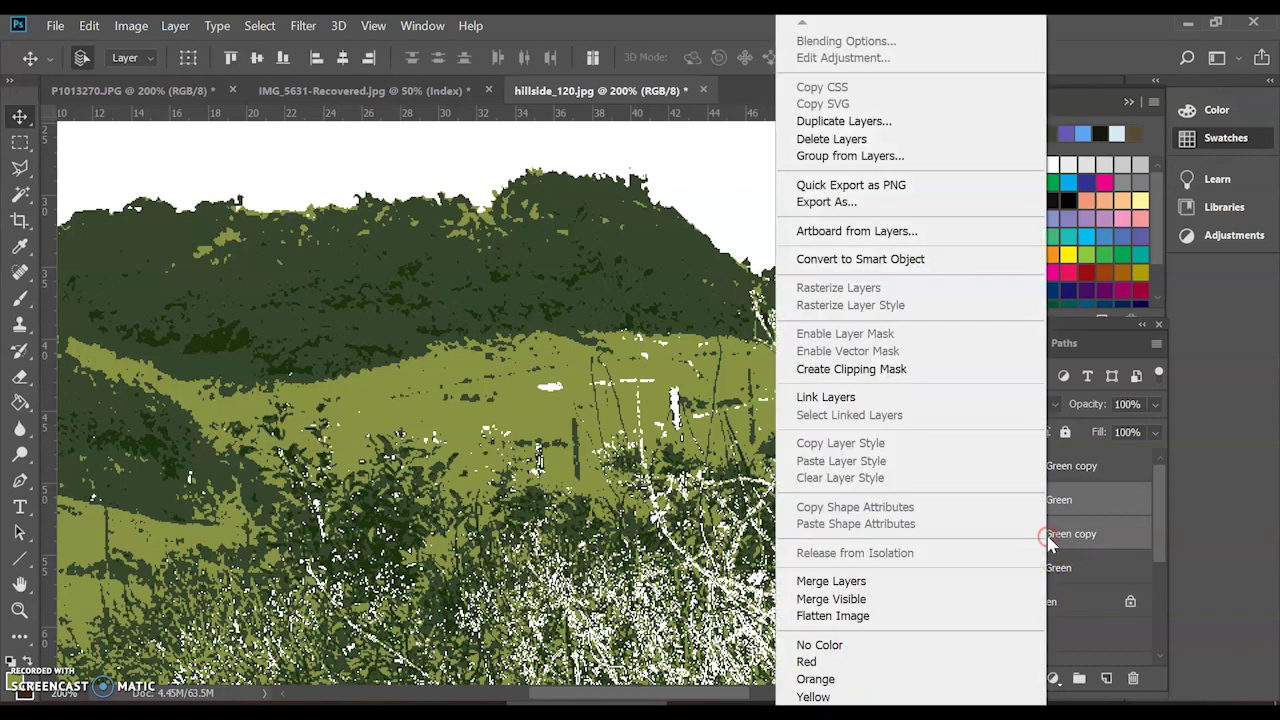
left_click(900, 590)
left_click_drag(1059, 508, 1136, 684)
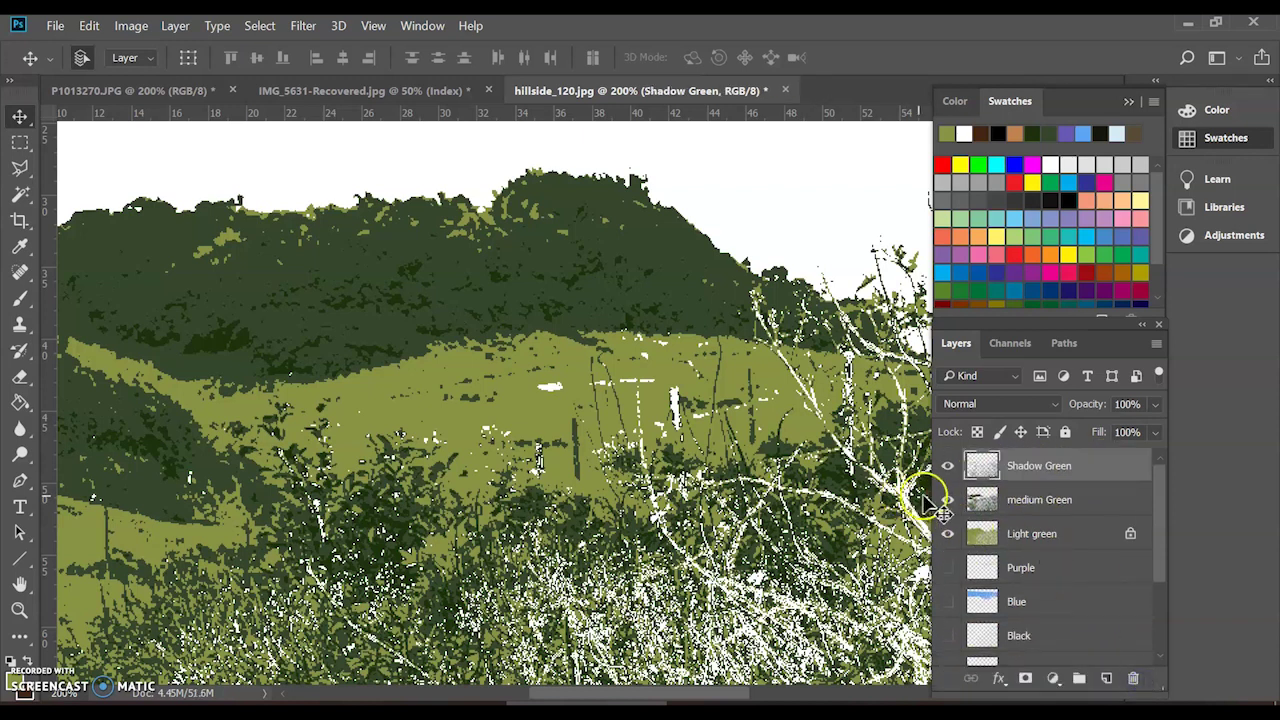
left_click(948, 500)
left_click(948, 500)
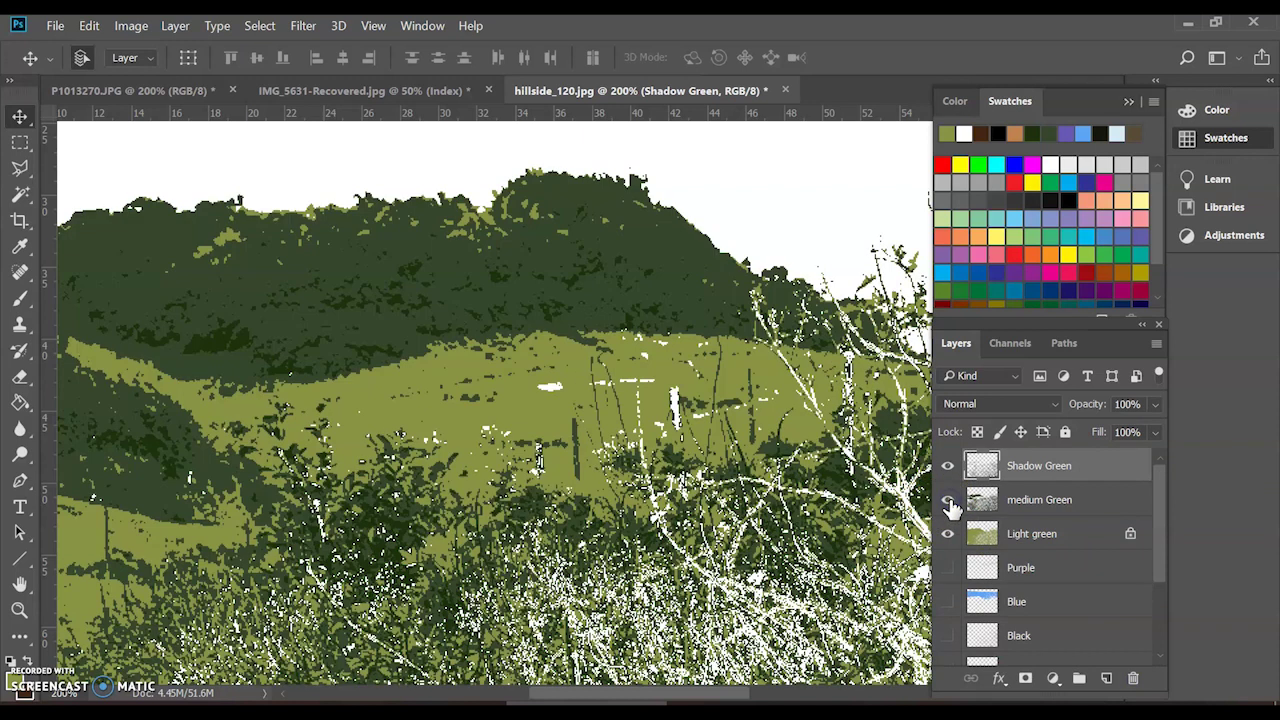
left_click(948, 466)
left_click(948, 466)
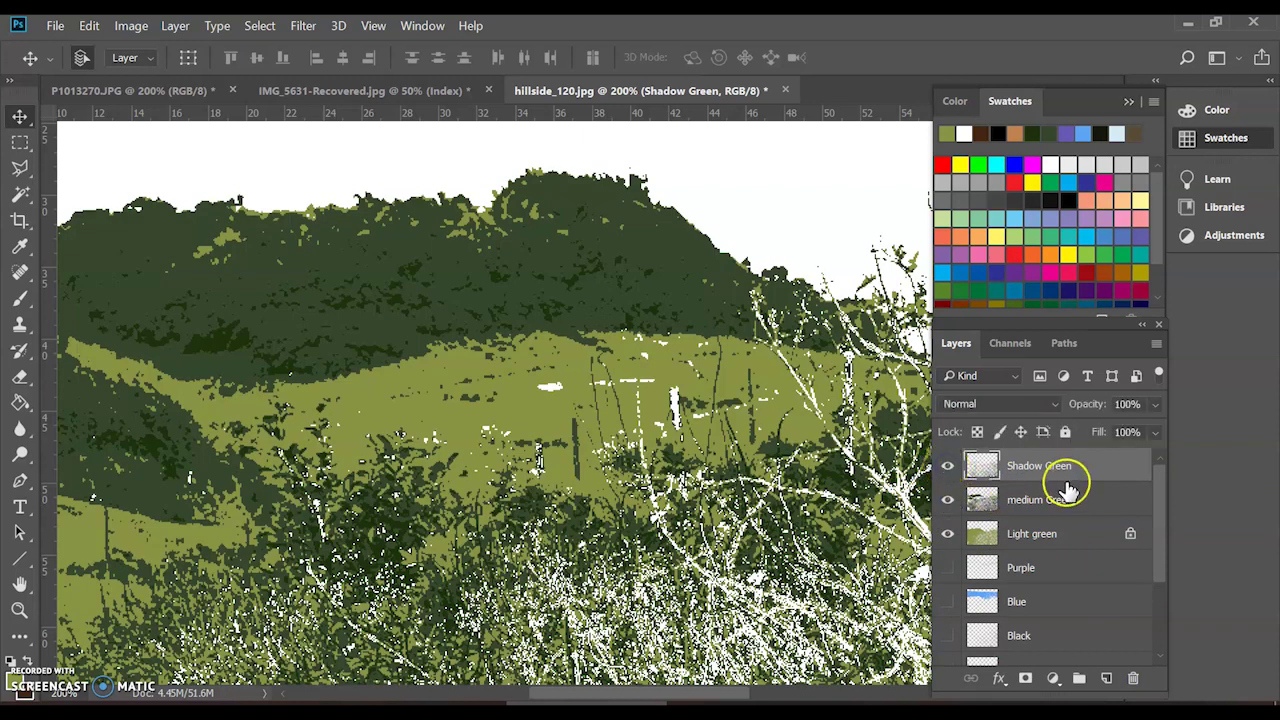
Step: Sample the hill's medium green as the foreground colour and leave only the medium Green layer visible among the greens
left_click(1064, 500)
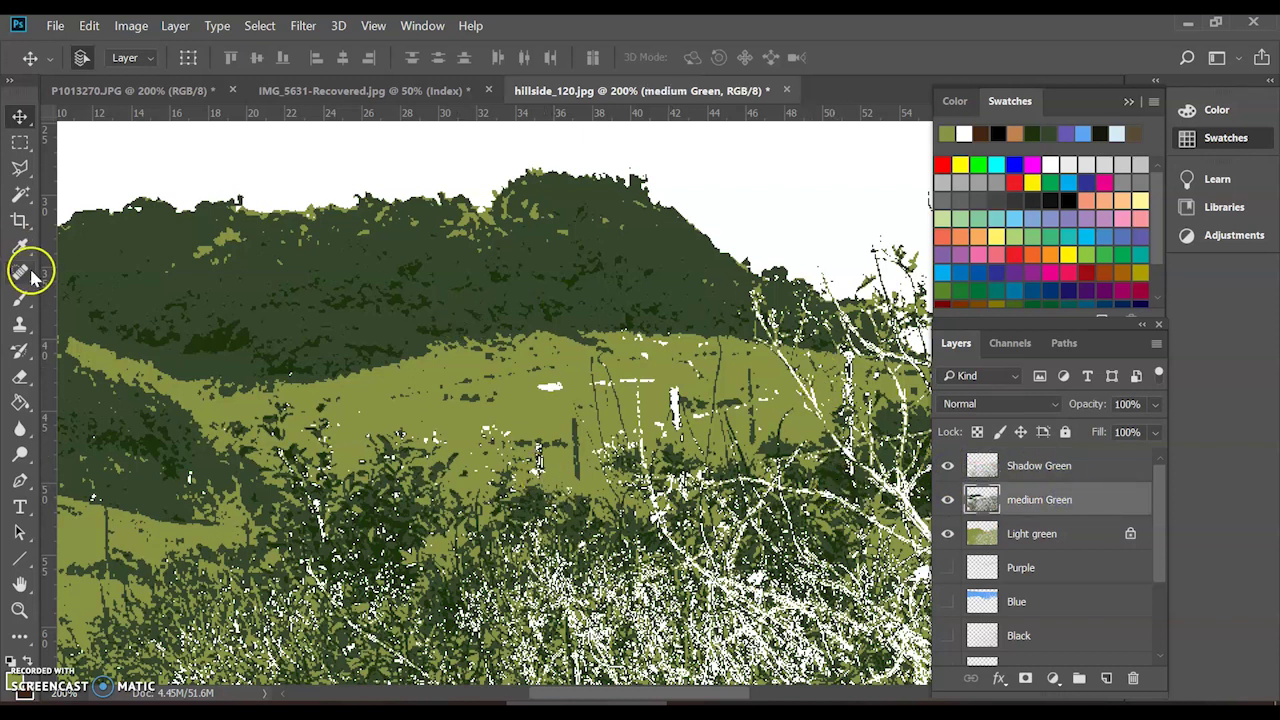
left_click(19, 246)
left_click(158, 233)
left_click(948, 500)
left_click(948, 533)
left_click(946, 466)
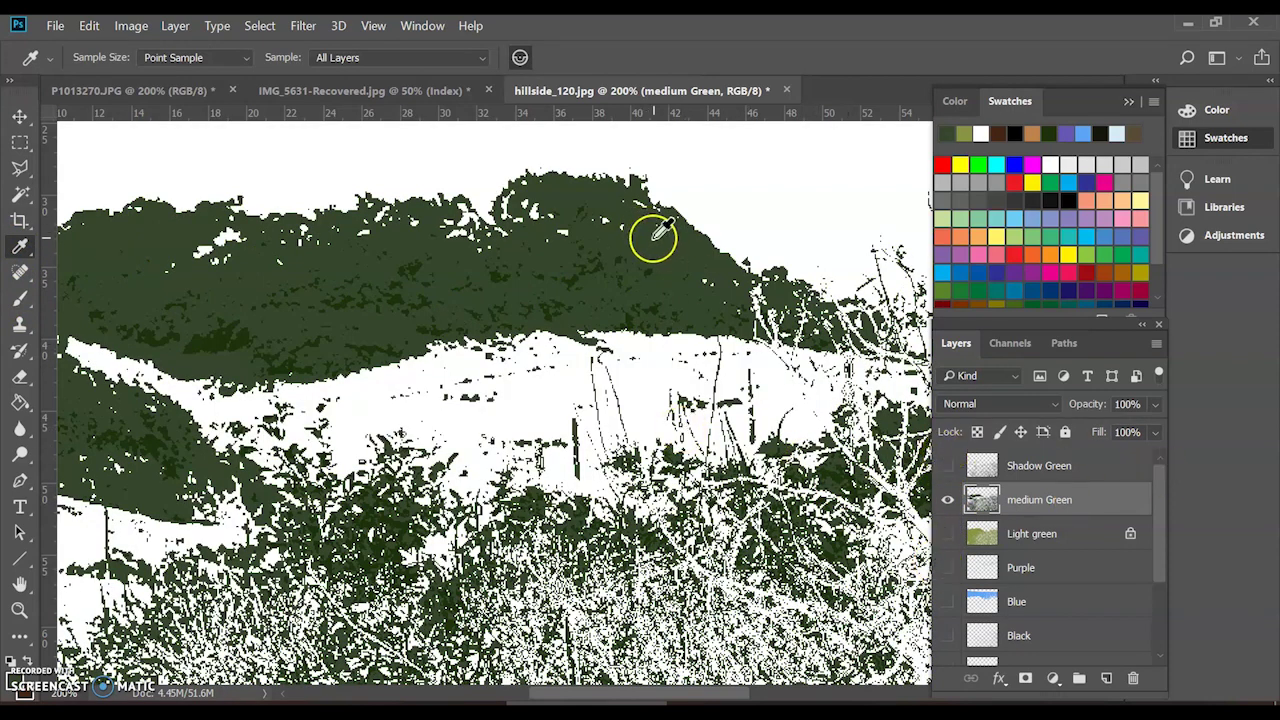
Step: Lock the medium Green layer's transparent pixels and paint all its artwork with the sampled green using the 500-size brush
key("ctrl+minus")
key("ctrl+minus")
key("ctrl+minus")
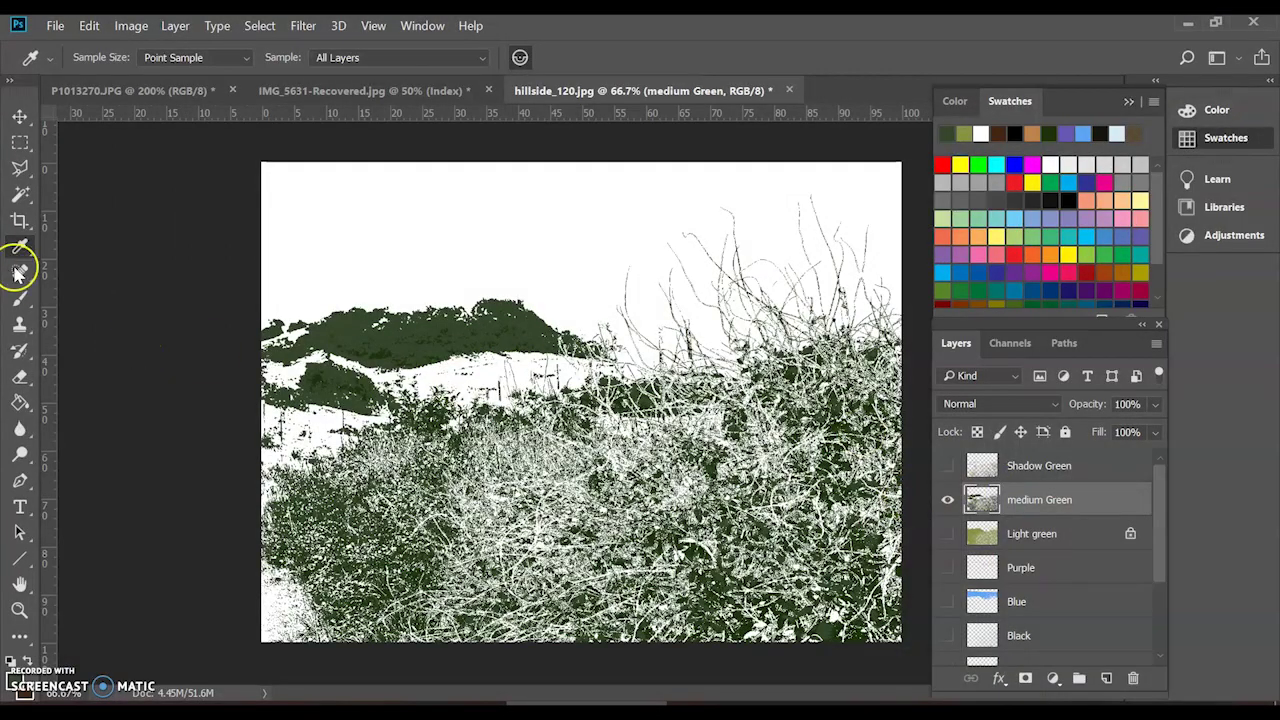
left_click(22, 303)
left_click_drag(225, 320, 557, 366)
key("ctrl+z")
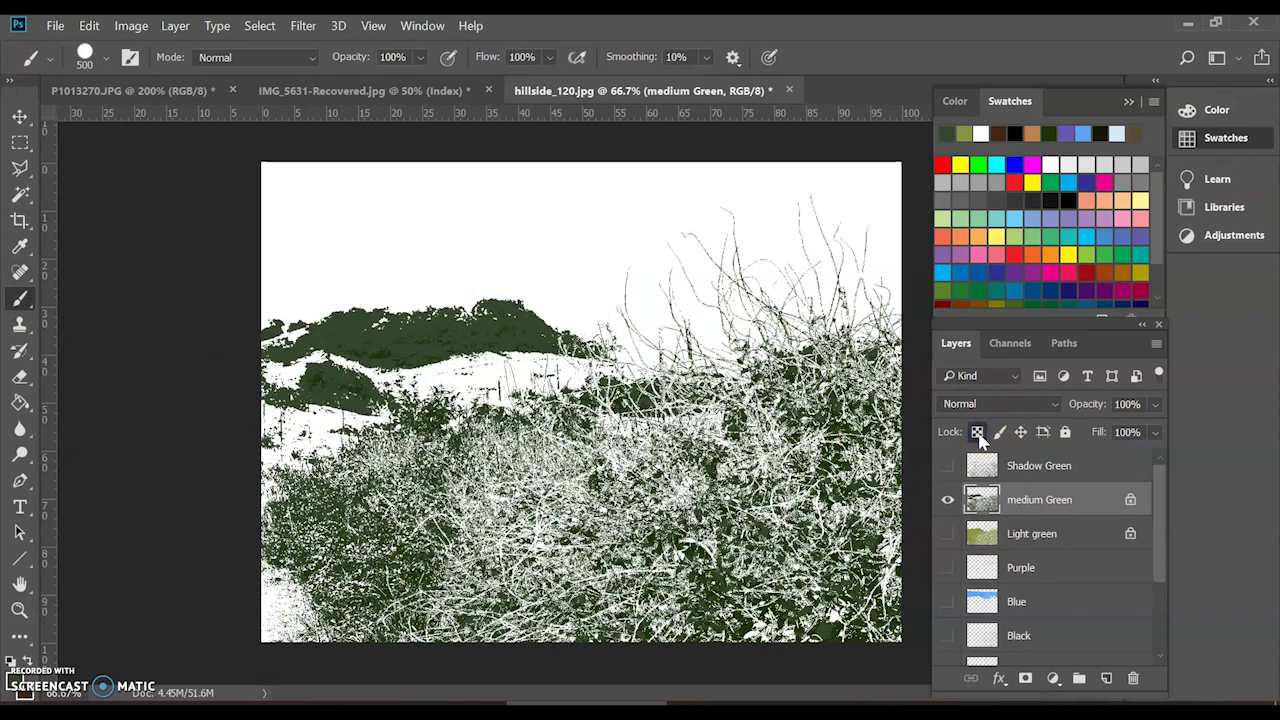
mouse_move(423, 406)
left_mouse_down()
mouse_move(343, 380)
mouse_move(229, 371)
left_mouse_up()
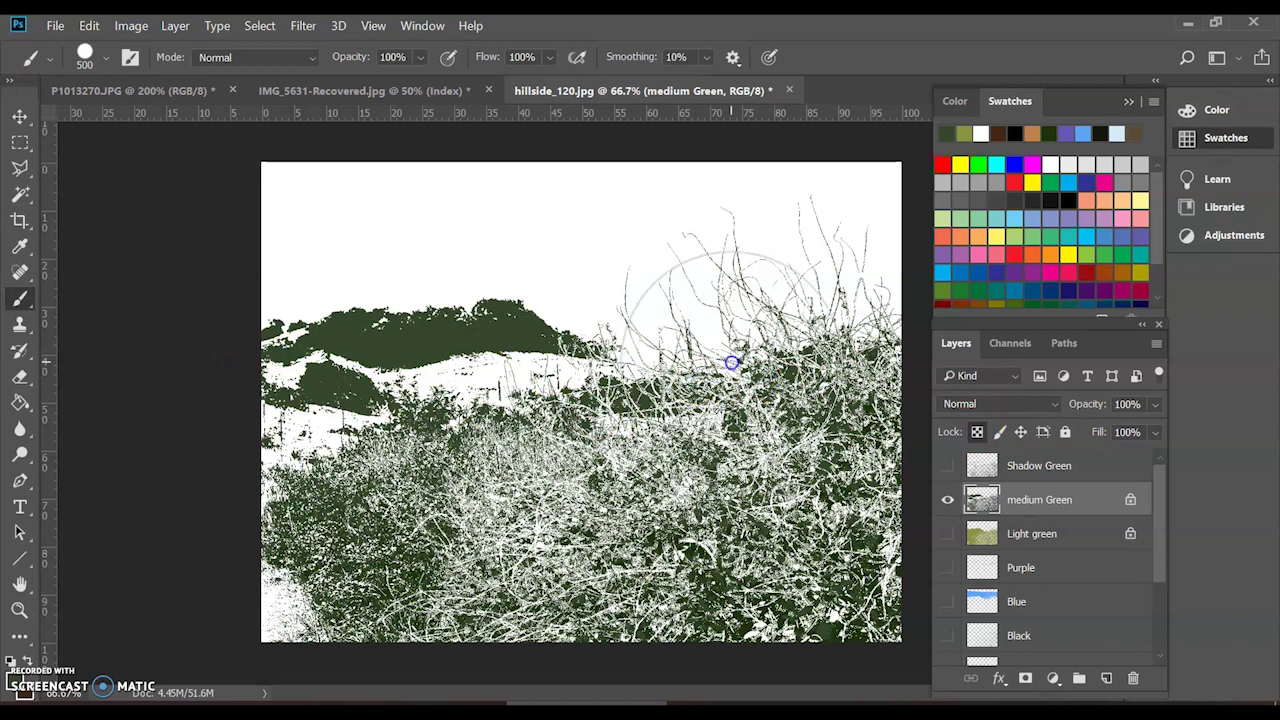
mouse_move(500, 520)
left_mouse_down()
mouse_move(391, 509)
mouse_move(276, 392)
left_mouse_up()
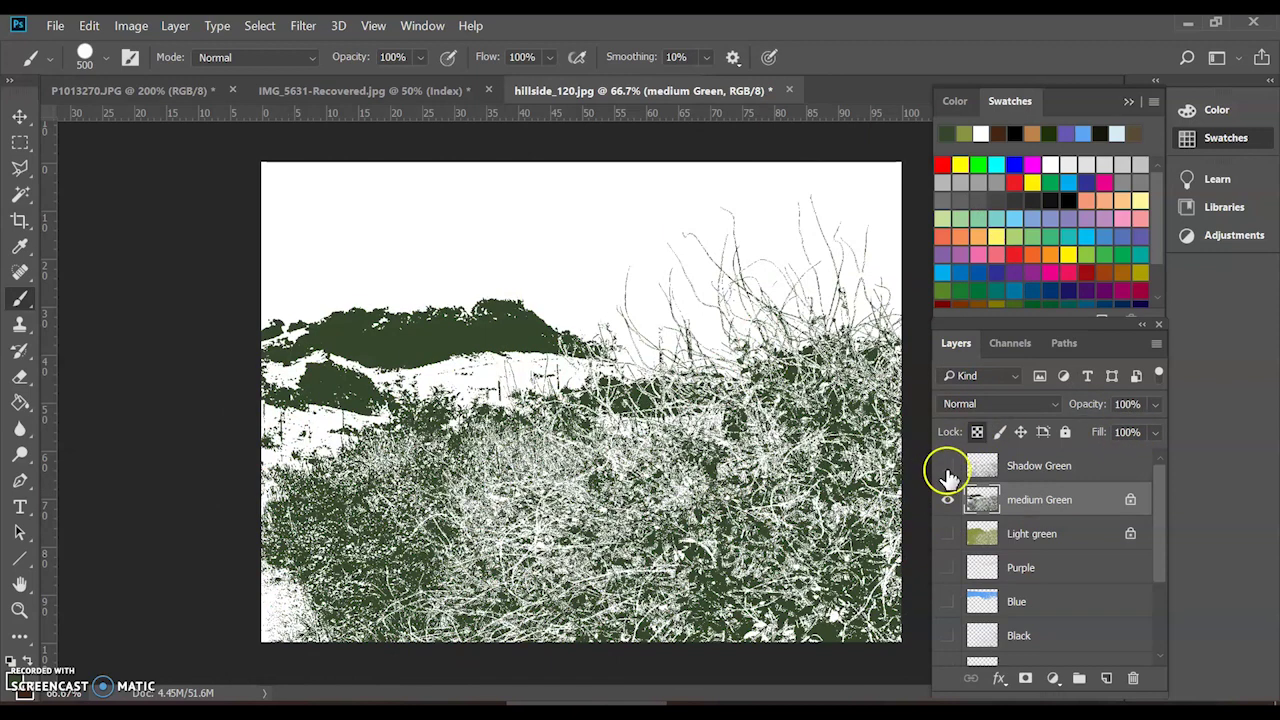
Step: Show the Shadow Green and Light green layers again and examine how the three greens combine across the hill and foreground
key("ctrl+plus")
key("ctrl+plus")
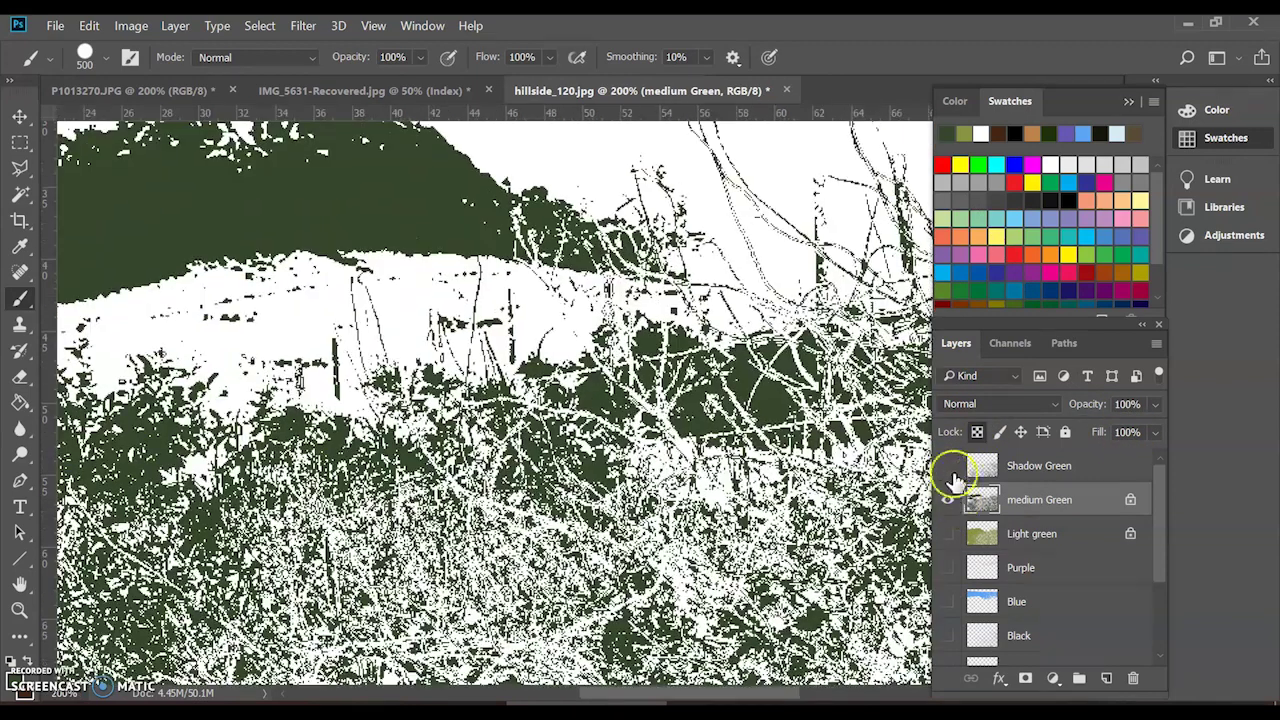
left_click(948, 465)
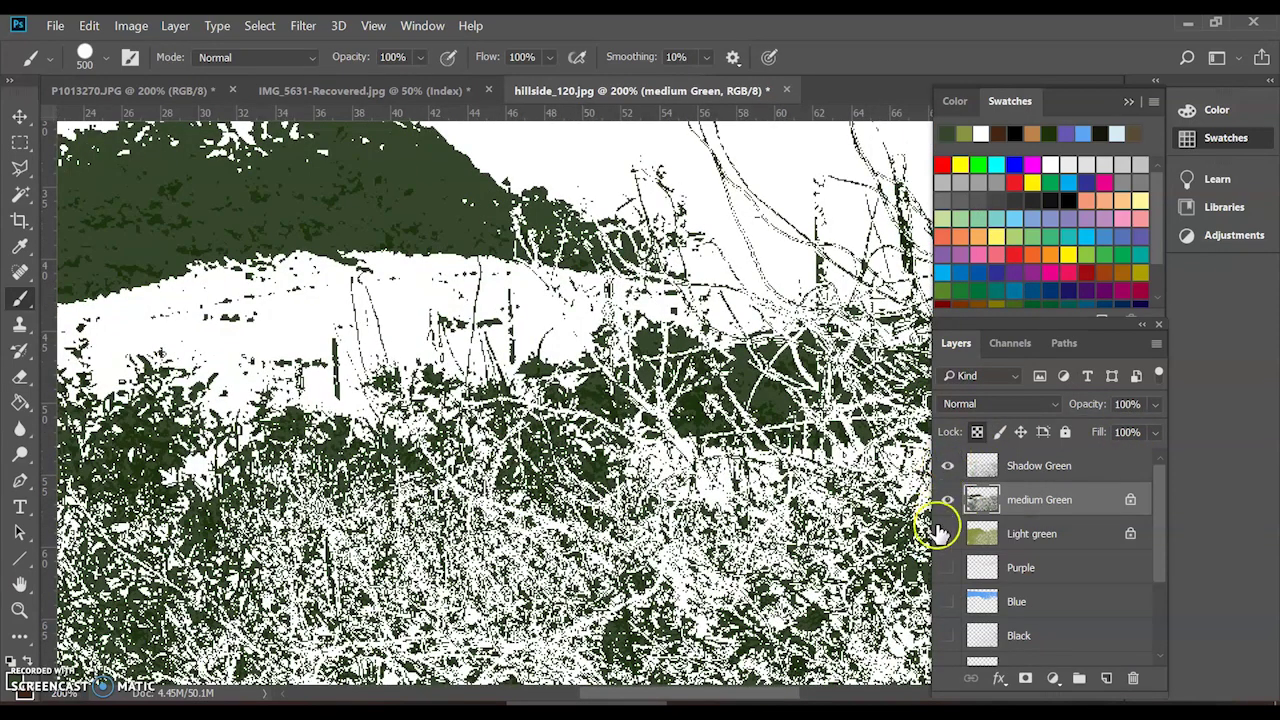
left_click(944, 533)
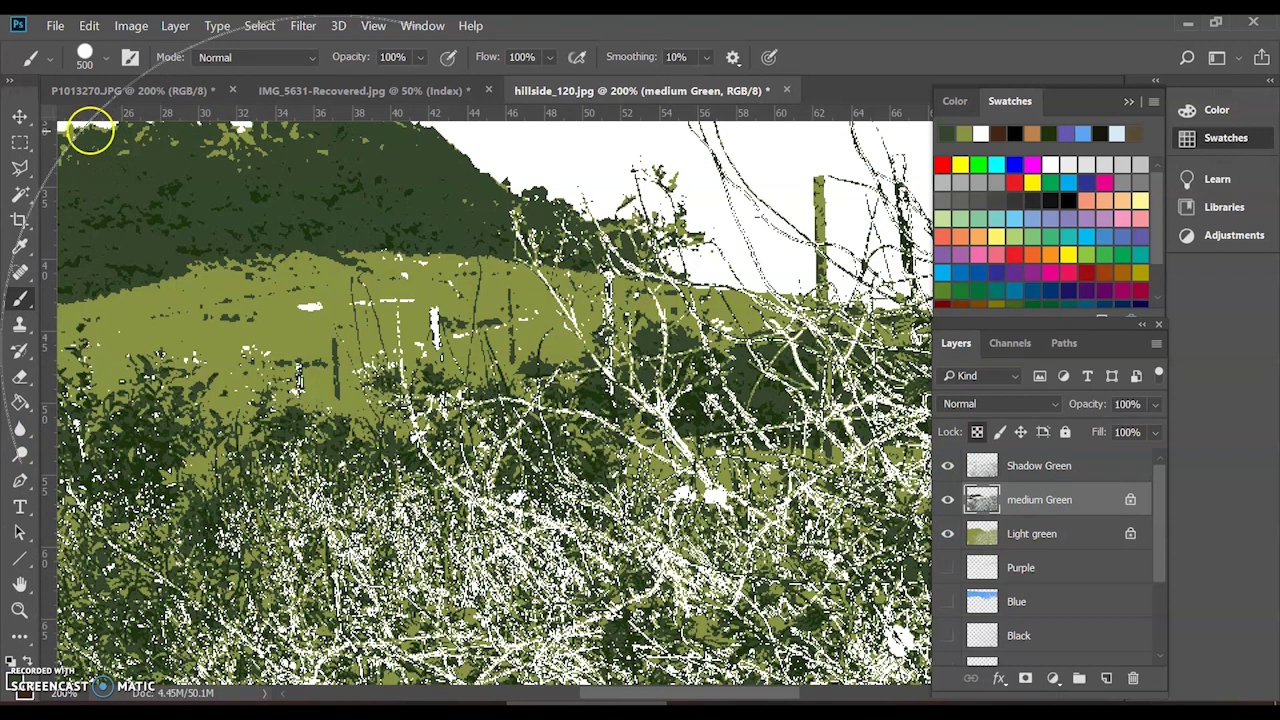
left_click(20, 118)
left_click_drag(294, 234, 295, 237)
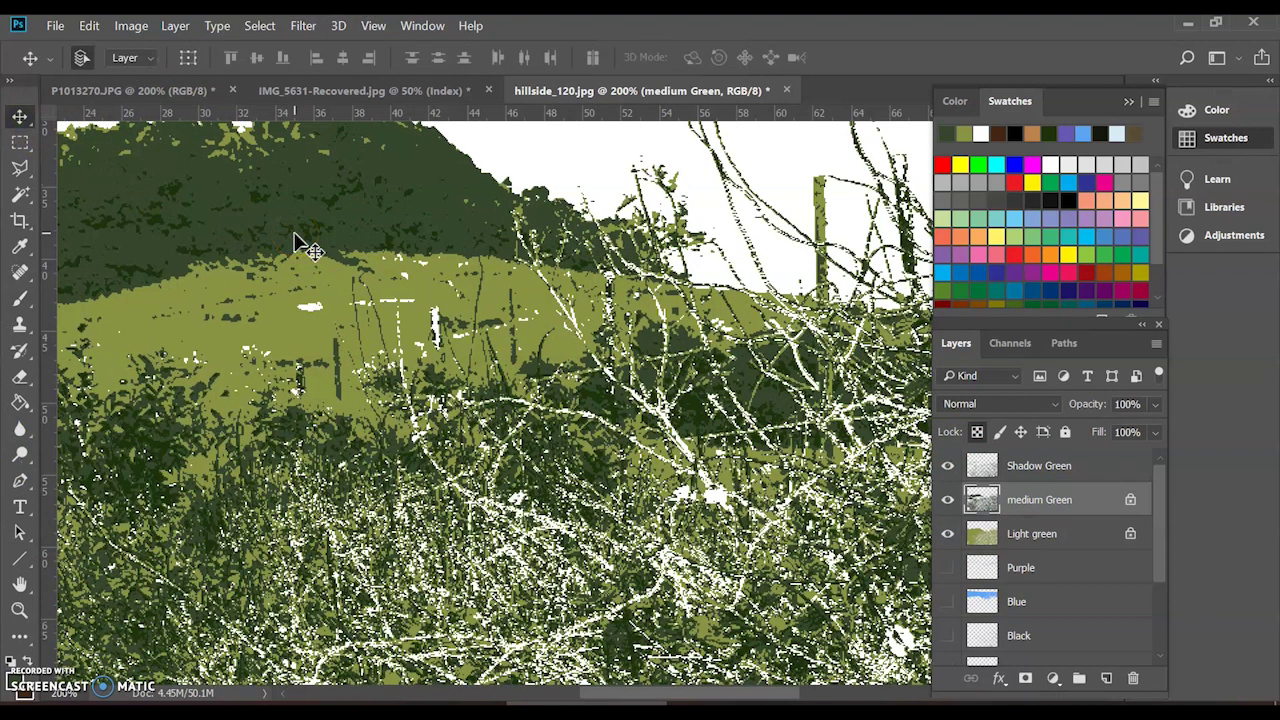
key("ctrl+z")
scroll(300, 245, "left", 6)
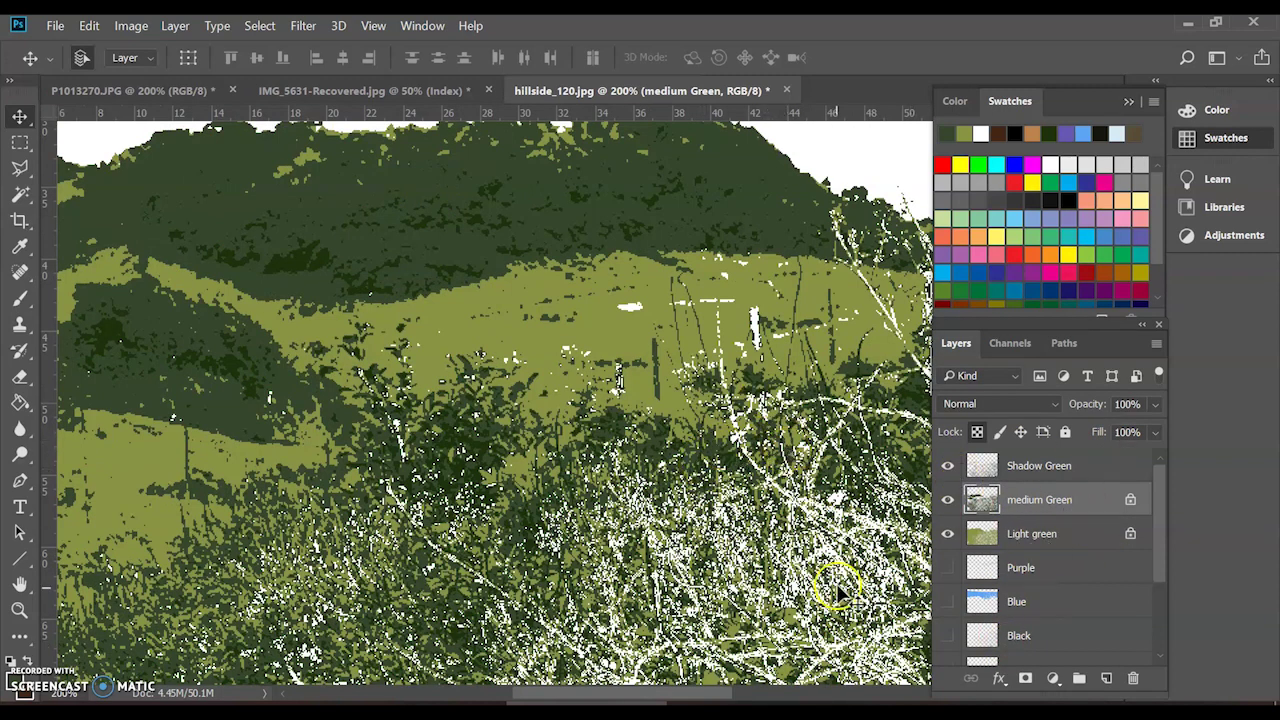
scroll(838, 590, "down", 5)
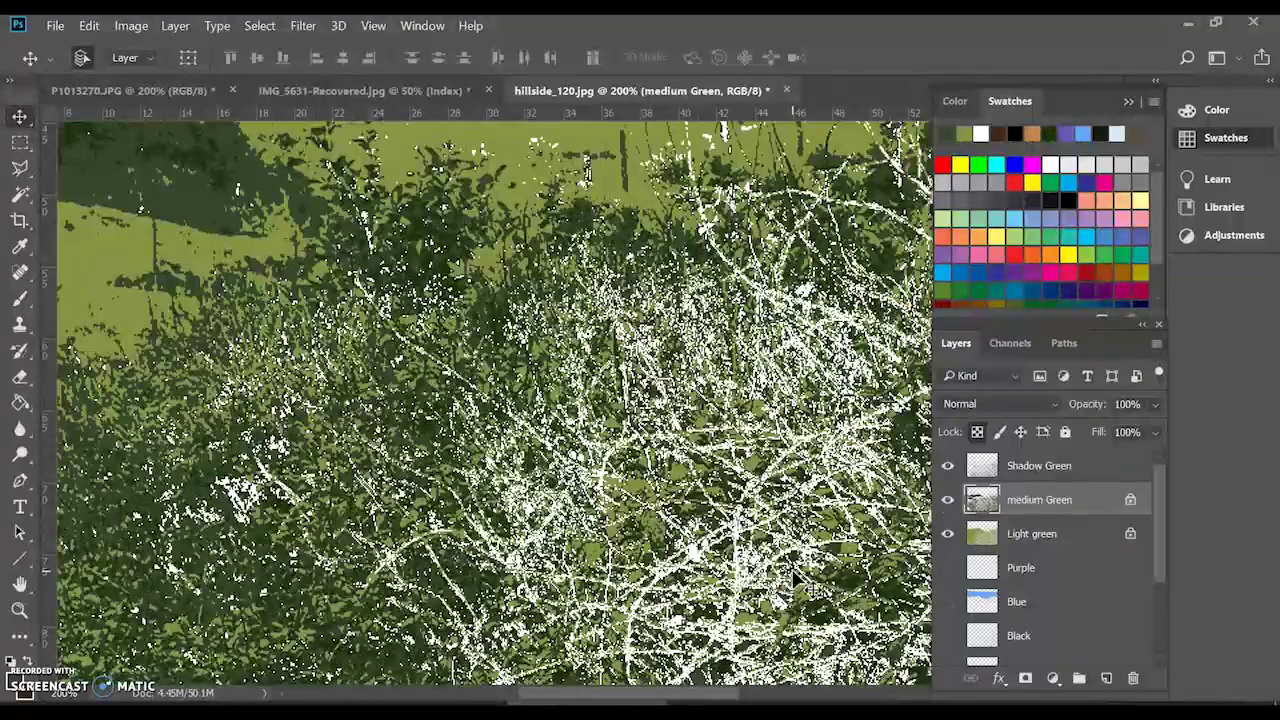
scroll(667, 515, "up", 8)
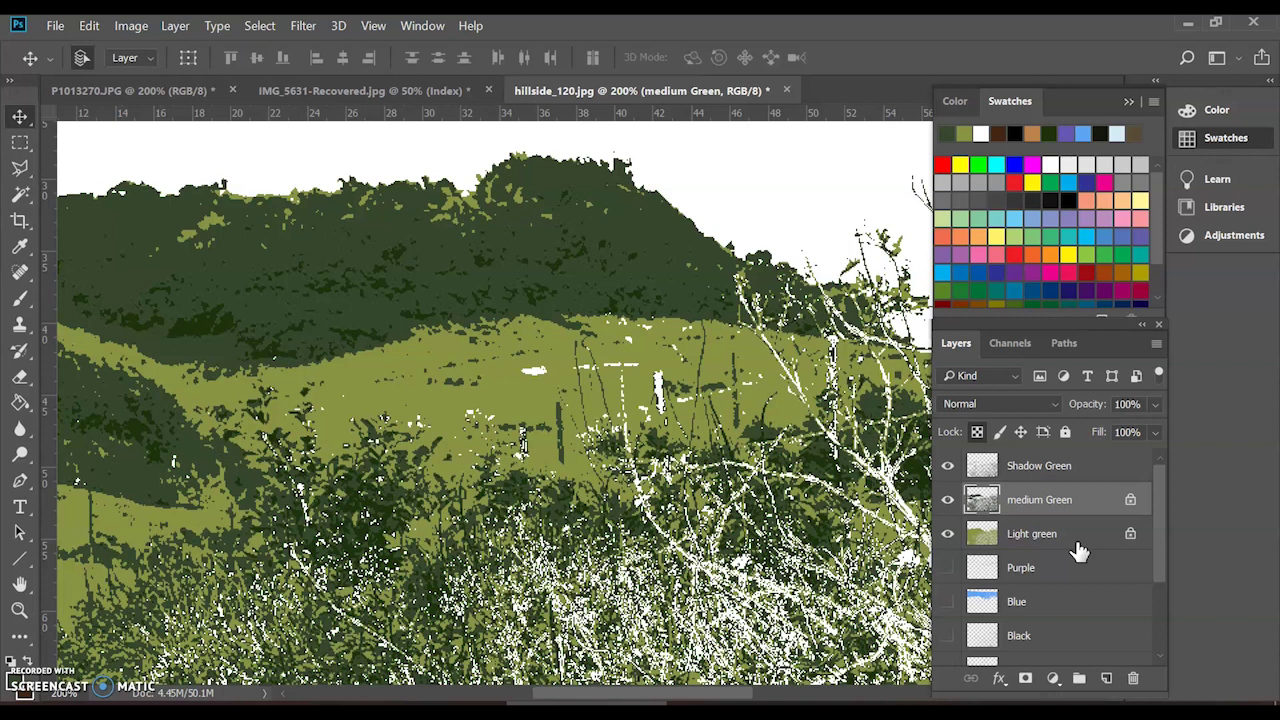
Step: Show the Purple and Blue layers and hide Light green, medium Green and Shadow Green
left_click(950, 567)
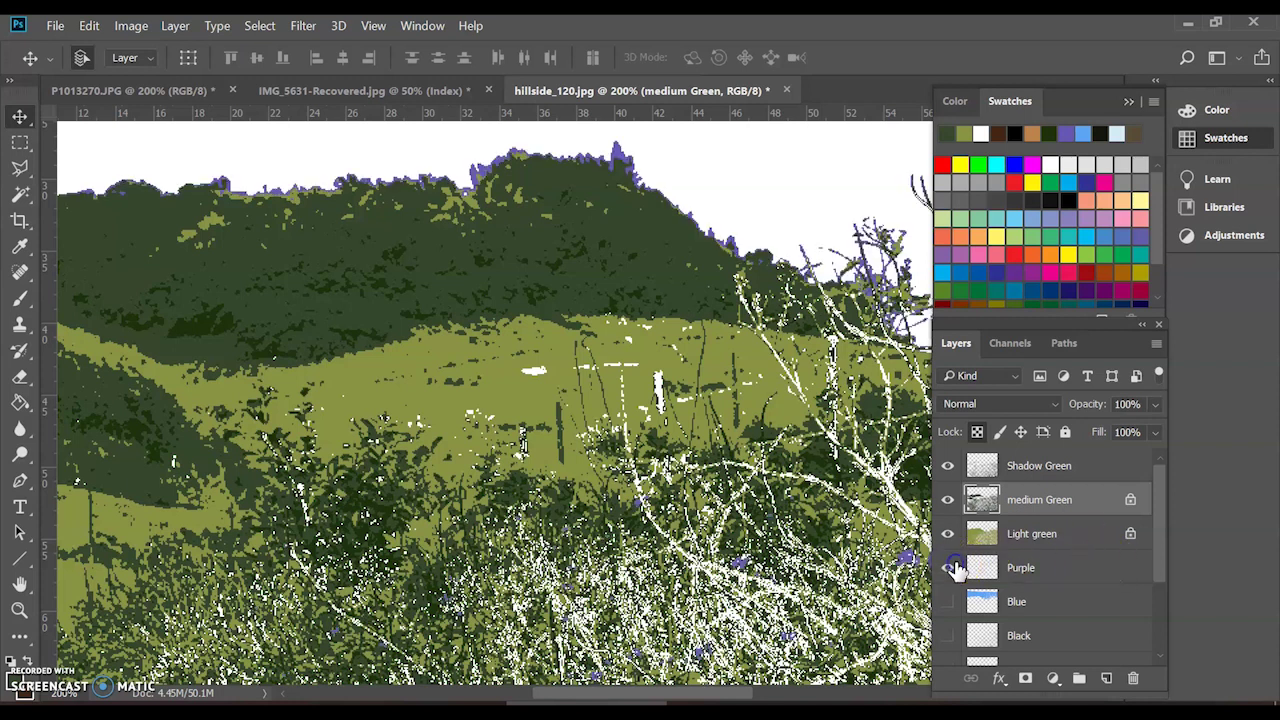
scroll(676, 507, "down", 3)
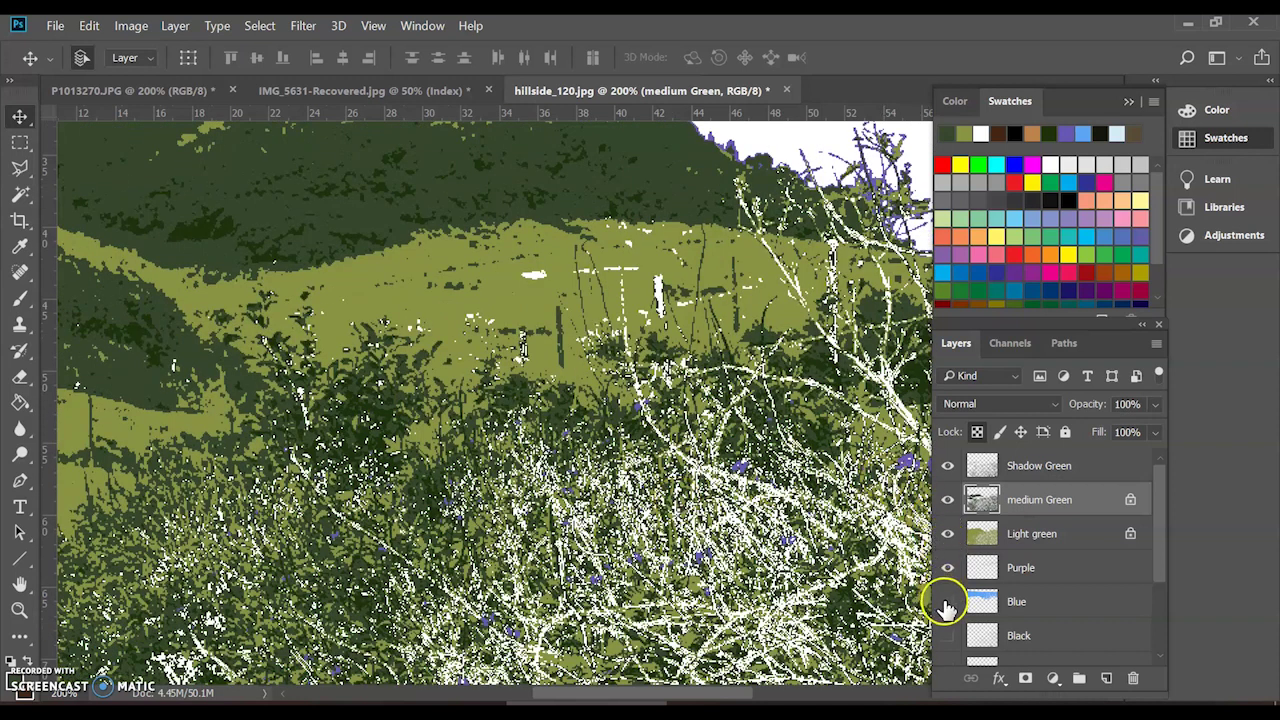
scroll(912, 480, "up", 5)
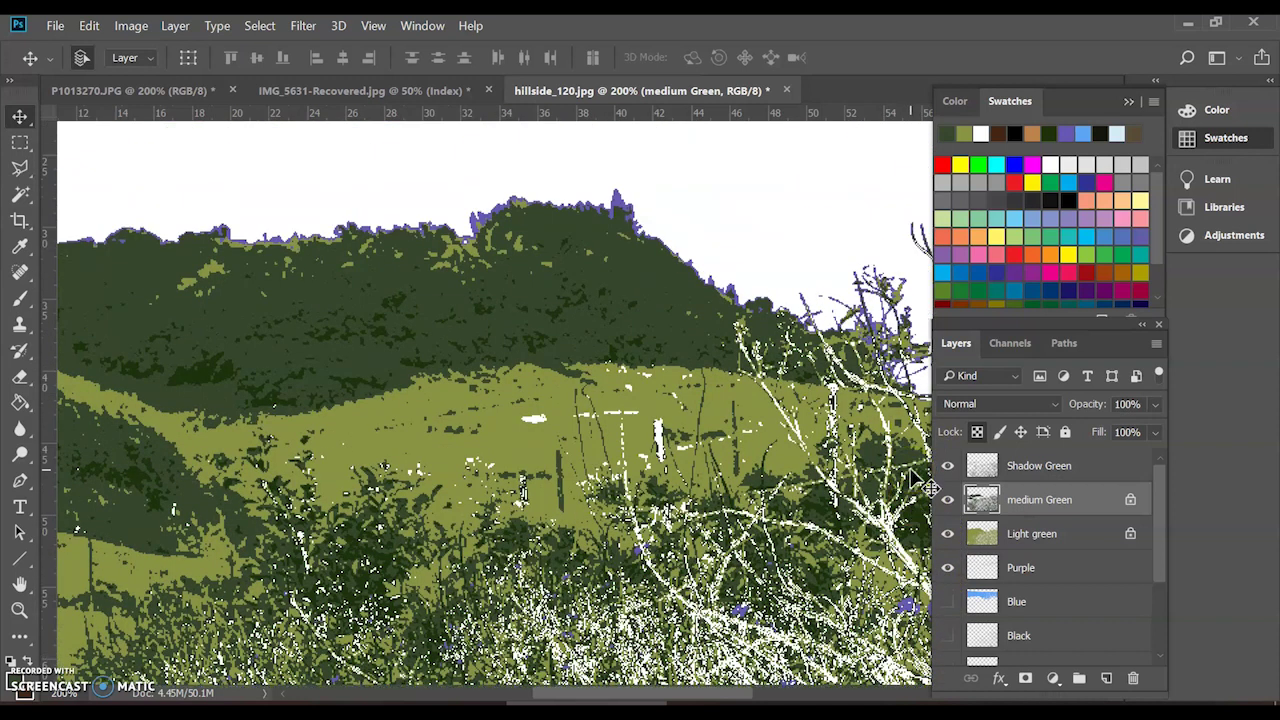
left_click(947, 602)
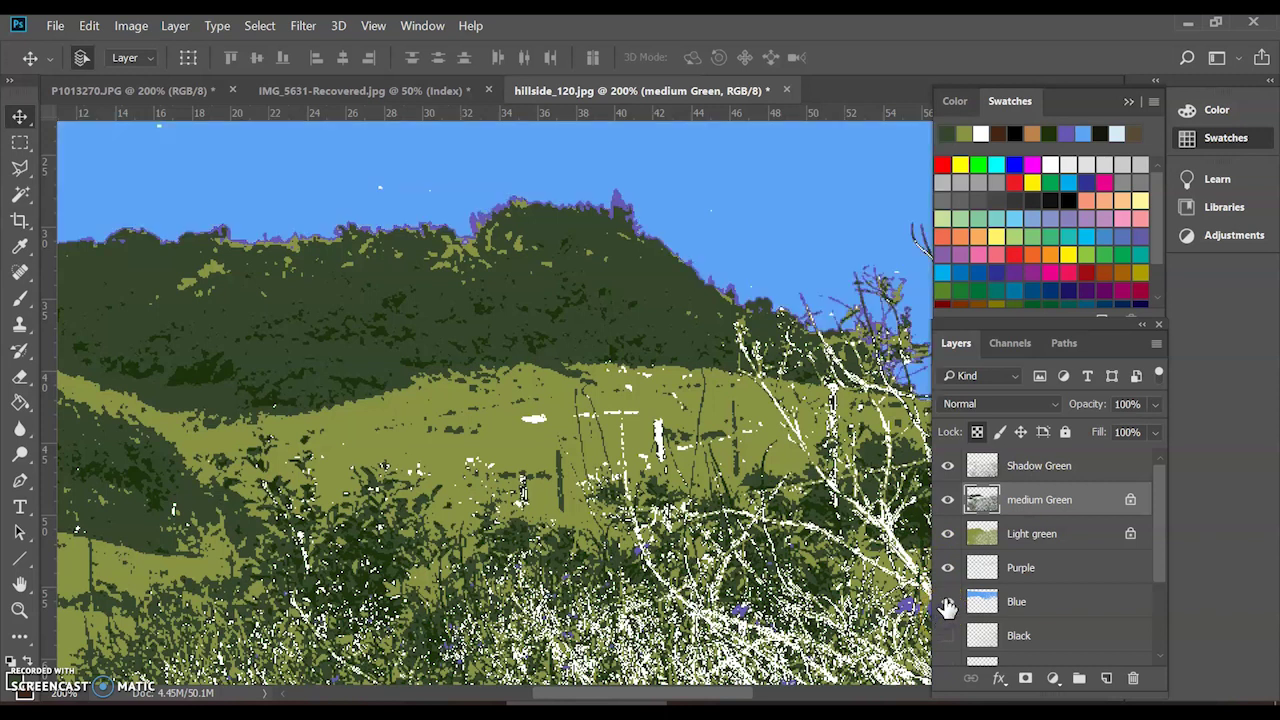
left_click(947, 533)
left_click(947, 499)
left_click(947, 466)
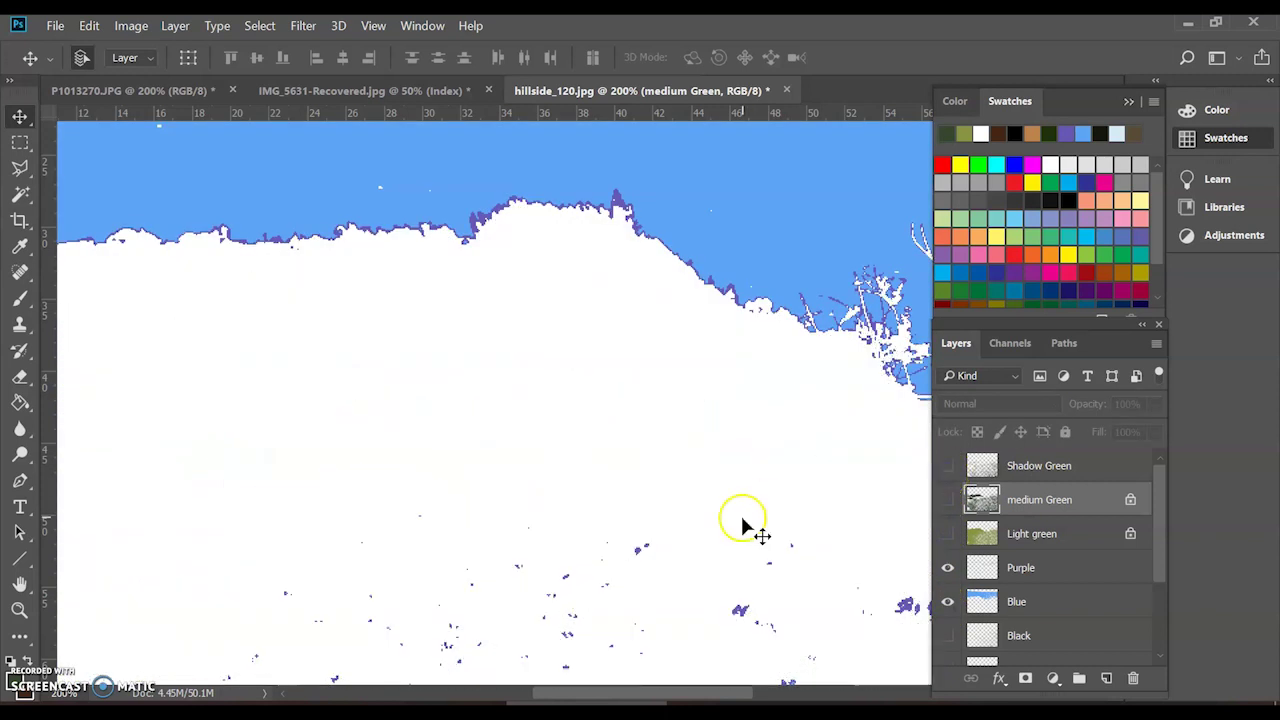
scroll(743, 527, "down", 2)
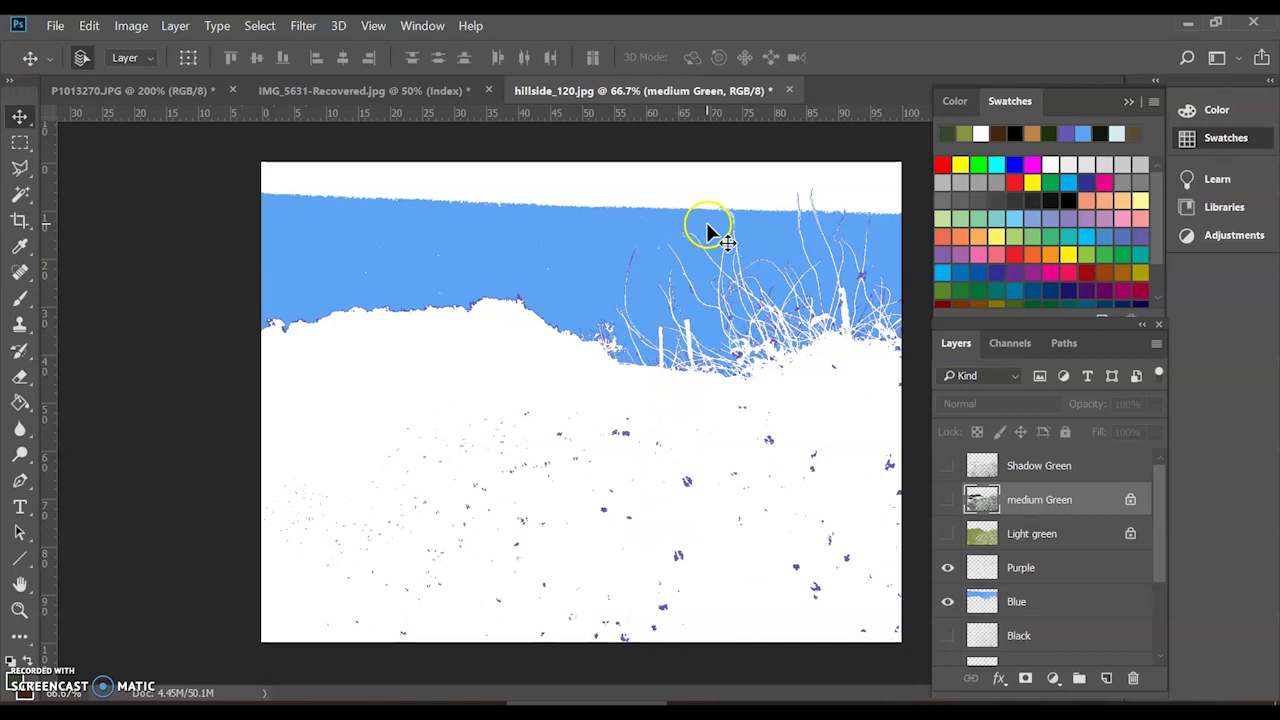
Step: Compare the Purple layer with and without Blue, and merge the Purple and Blue layers into one
left_click(1068, 578)
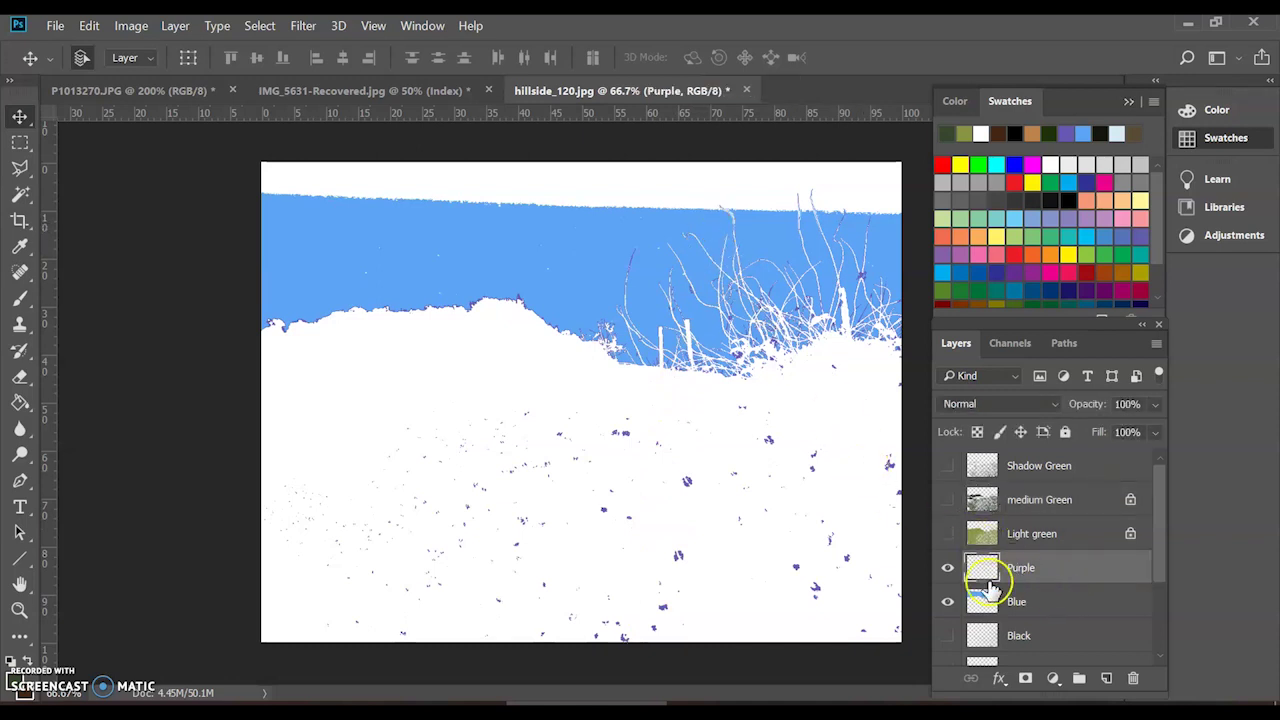
left_click(948, 601)
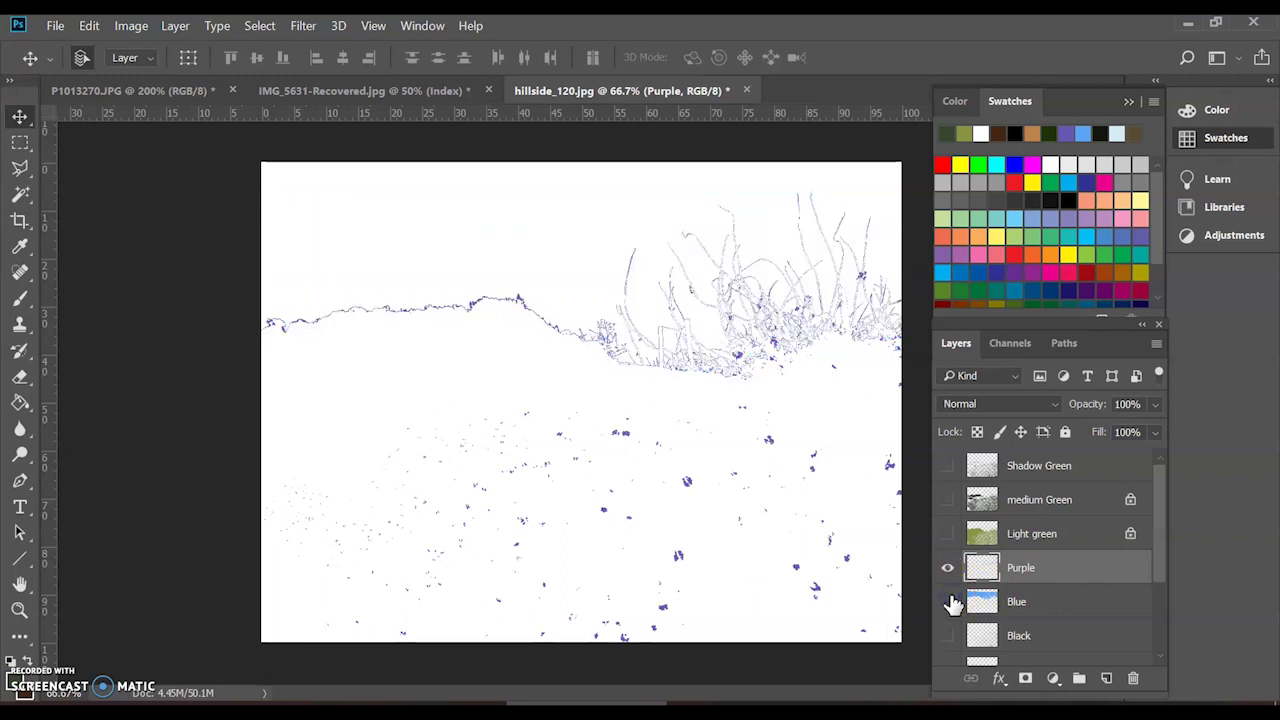
left_click(948, 601)
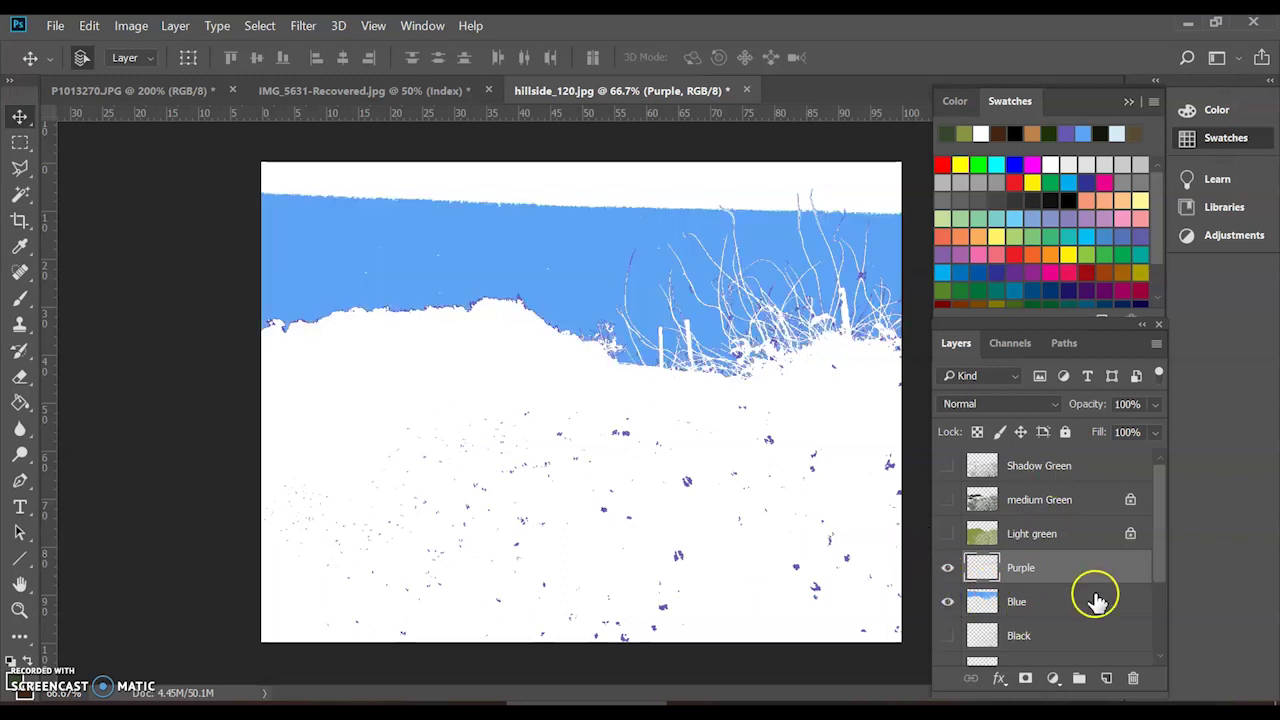
left_click(1060, 605, "ctrl")
right_click(1060, 605)
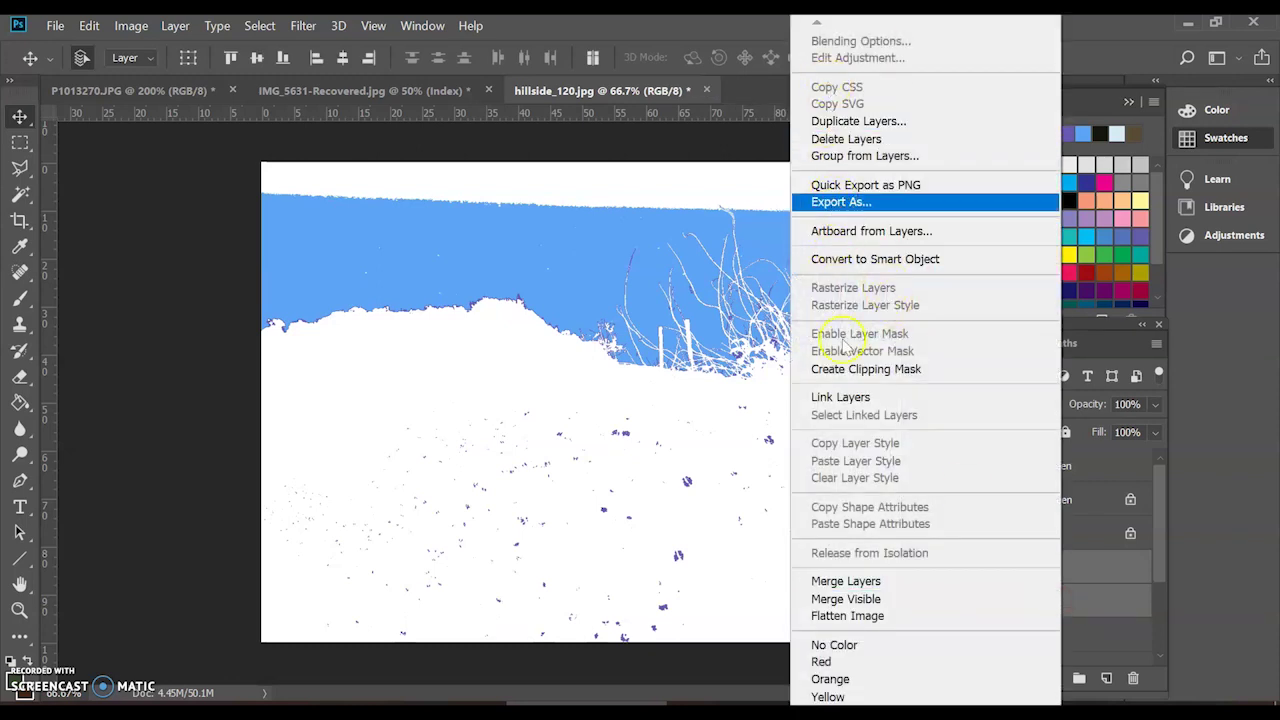
left_click(864, 582)
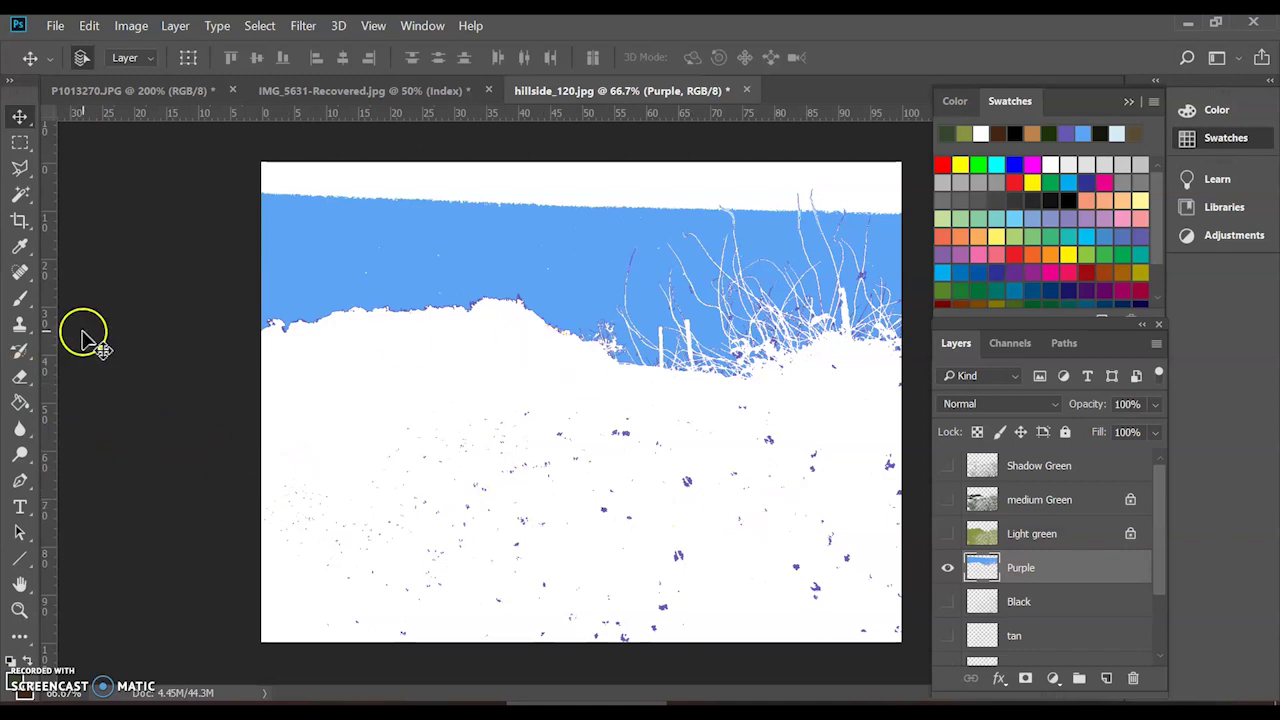
Step: Lock the merged Purple layer's transparent pixels and paint its purple areas with the sky blue using the 500-size brush
key("g")
key("slash")
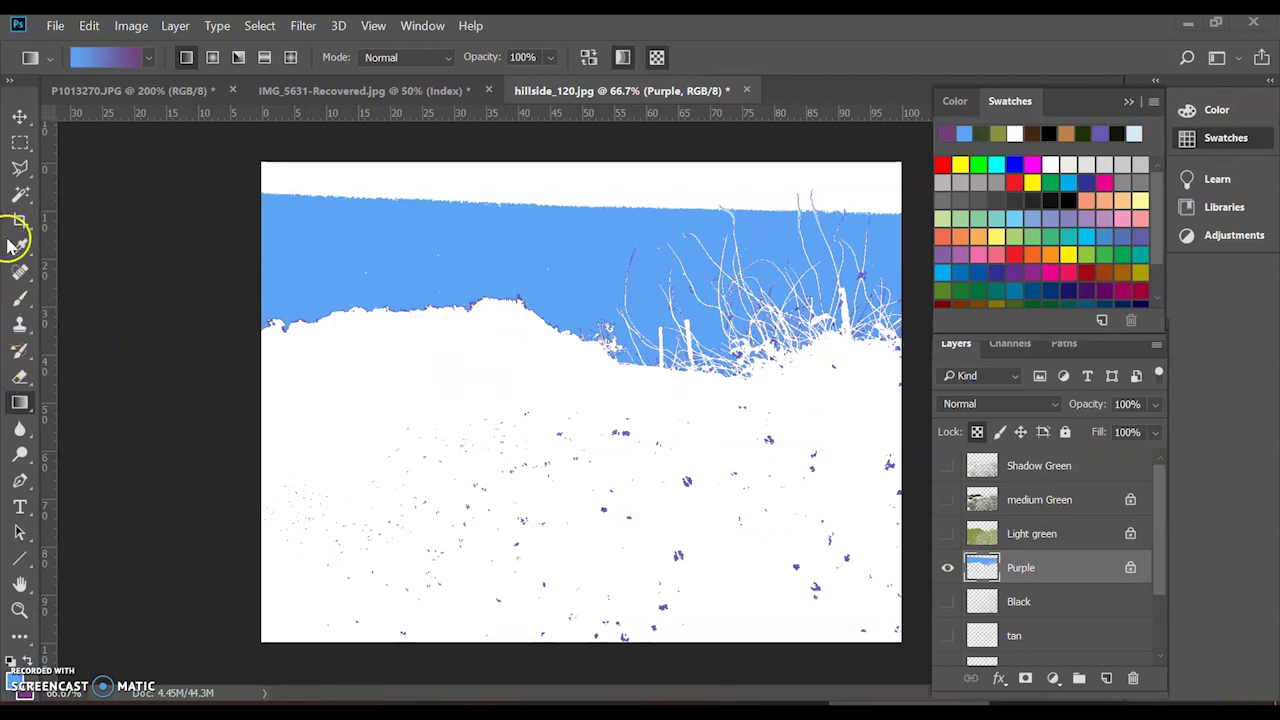
left_click(22, 299)
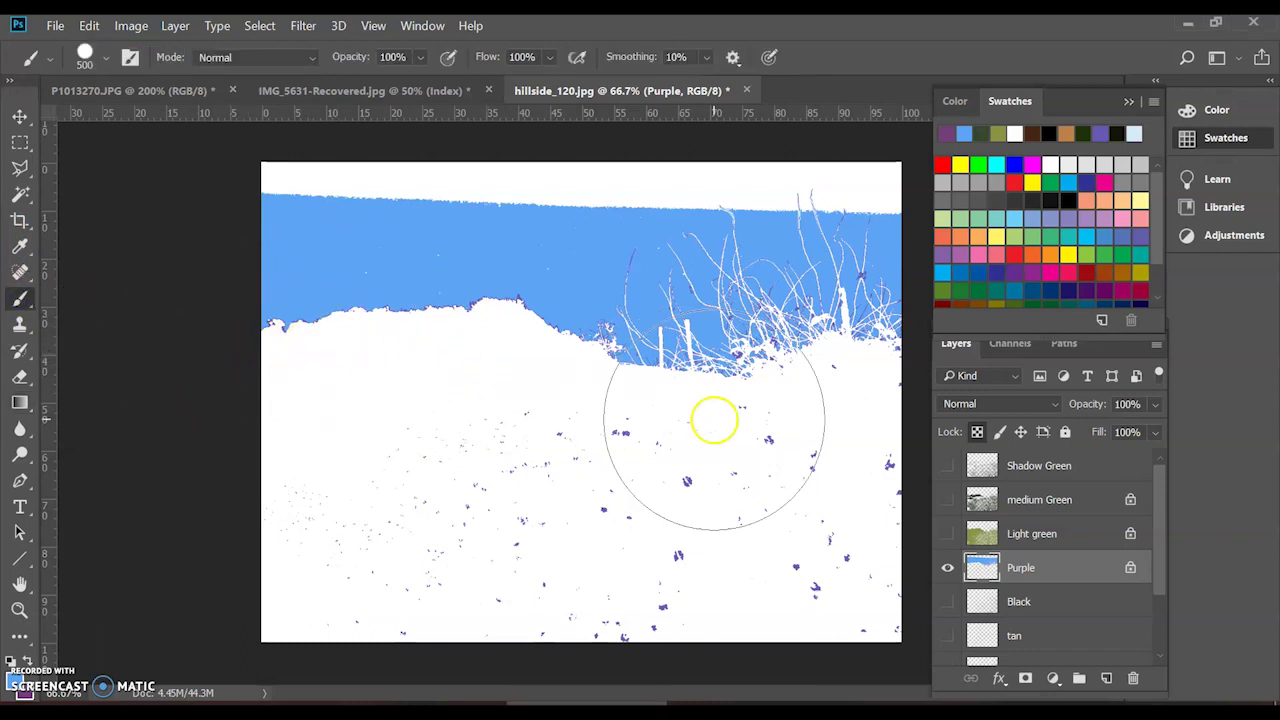
mouse_move(871, 451)
left_mouse_down()
mouse_move(304, 298)
mouse_move(453, 283)
mouse_move(549, 327)
mouse_move(715, 316)
mouse_move(789, 293)
mouse_move(847, 316)
mouse_move(835, 578)
mouse_move(700, 571)
mouse_move(680, 492)
mouse_move(513, 551)
mouse_move(383, 656)
mouse_move(342, 555)
mouse_move(560, 495)
mouse_move(642, 638)
mouse_move(890, 534)
mouse_move(764, 379)
mouse_move(501, 392)
mouse_move(359, 539)
mouse_move(775, 603)
mouse_move(881, 406)
mouse_move(834, 220)
mouse_move(530, 257)
mouse_move(359, 538)
mouse_move(723, 595)
mouse_move(816, 567)
left_mouse_up()
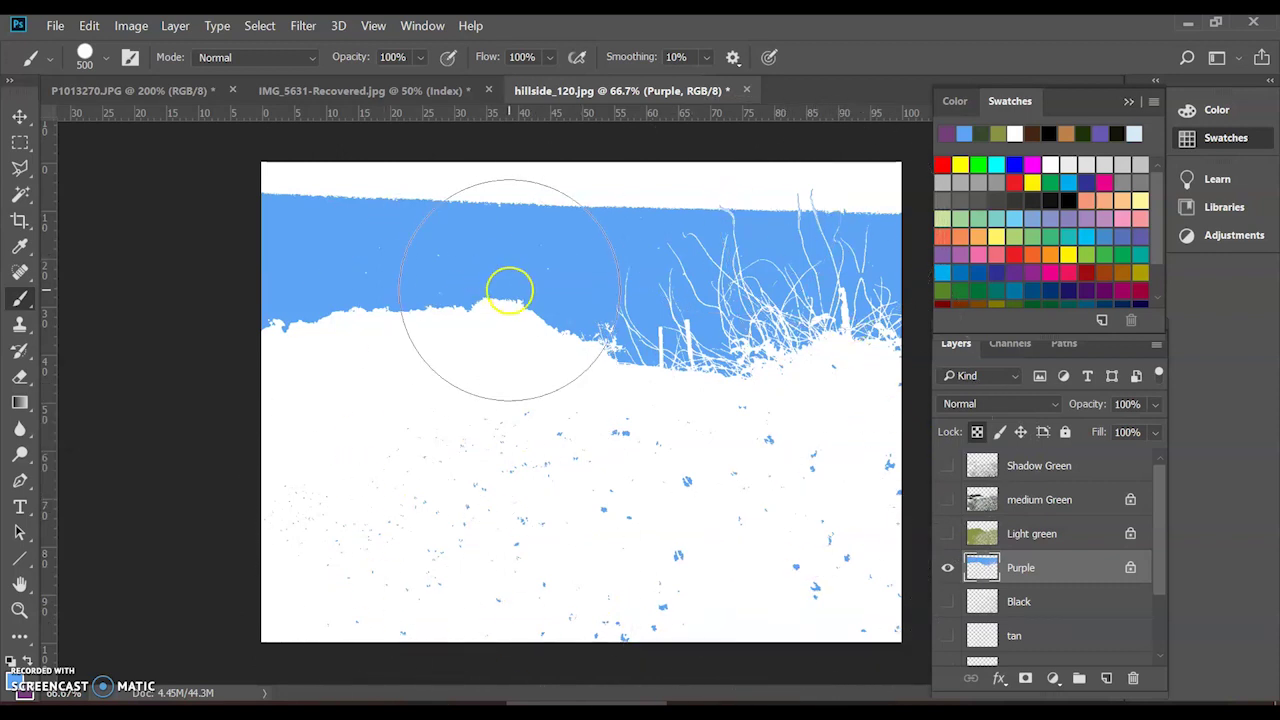
key("ctrl+plus")
key("ctrl+plus")
scroll(510, 310, "up", 10)
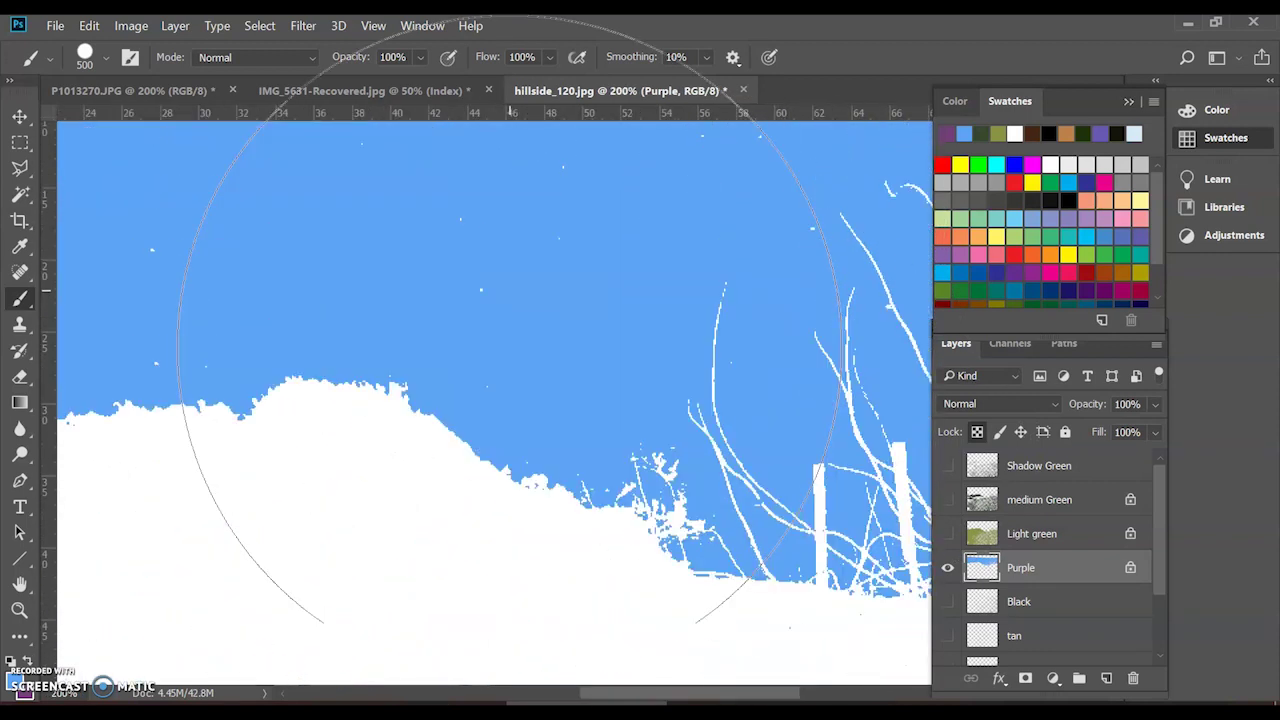
key("ctrl+minus")
key("ctrl+minus")
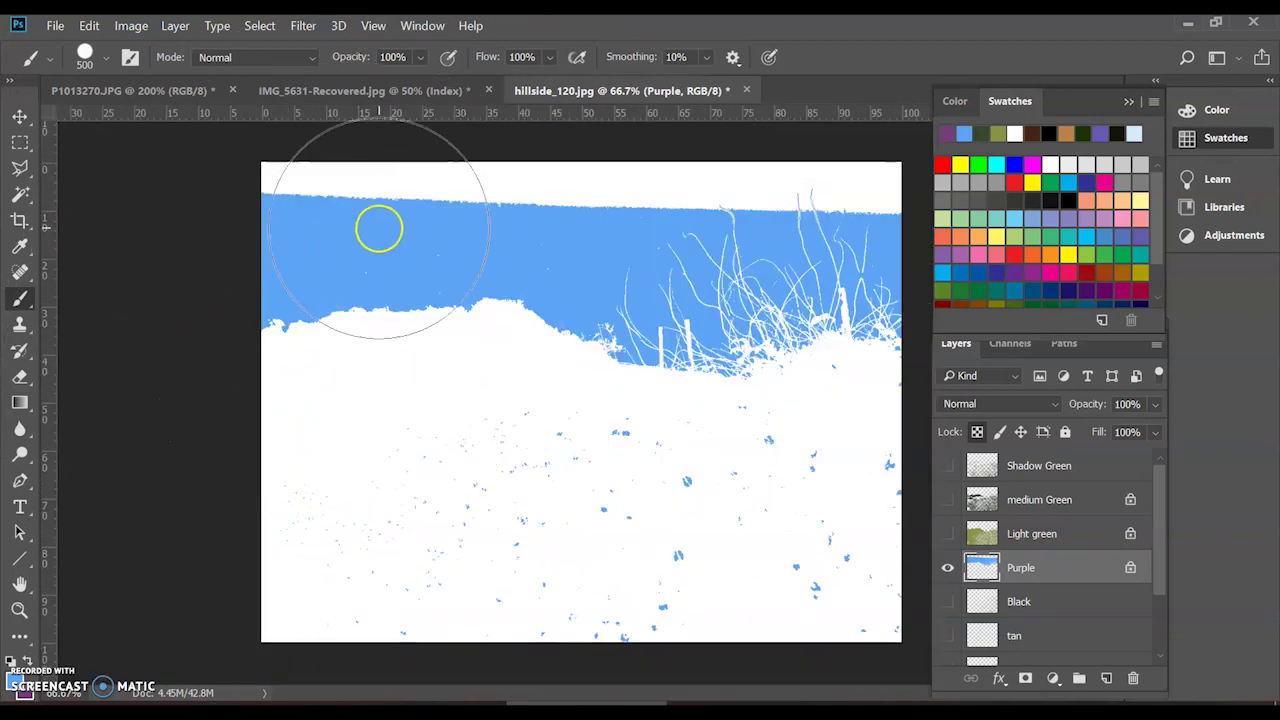
Step: Unlock the Purple layer's transparent pixels and paint the white strip above the sky blue with a 200-size brush, stopping short of the tall twigs
key("bracketleft")
key("bracketleft")
key("bracketleft")
key("bracketleft")
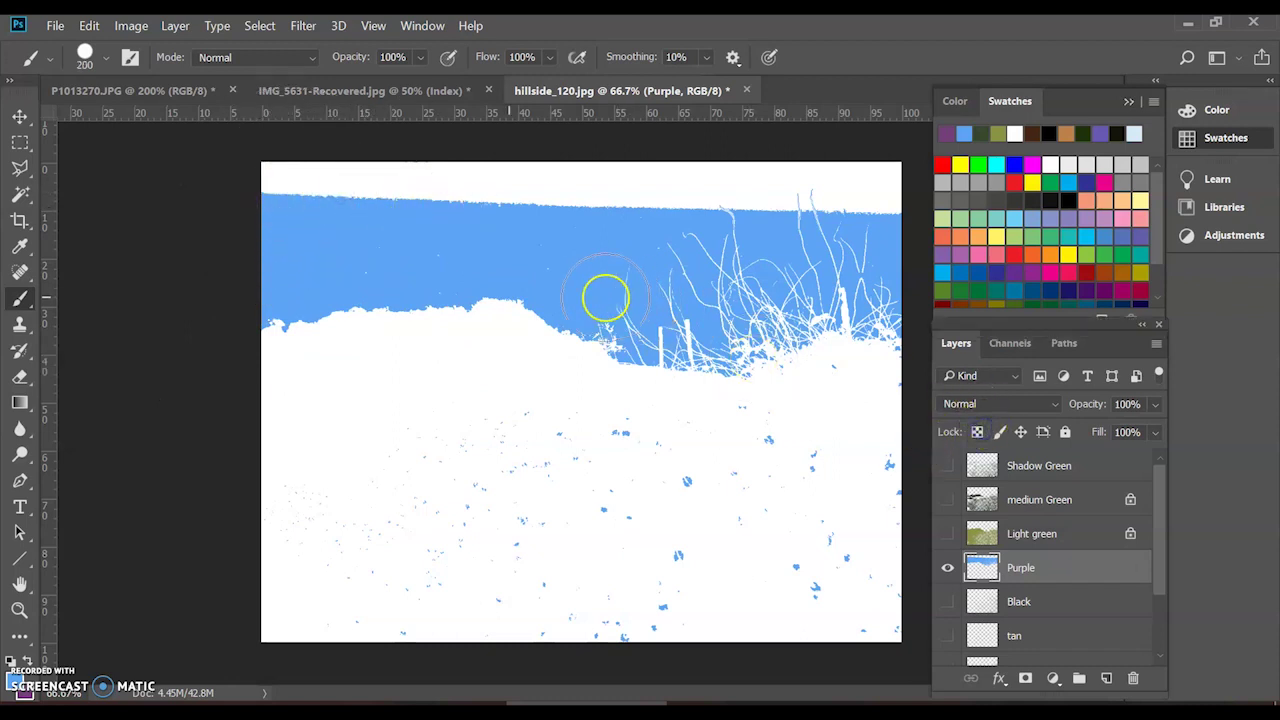
mouse_move(294, 246)
left_mouse_down()
mouse_move(283, 194)
mouse_move(674, 191)
left_mouse_up()
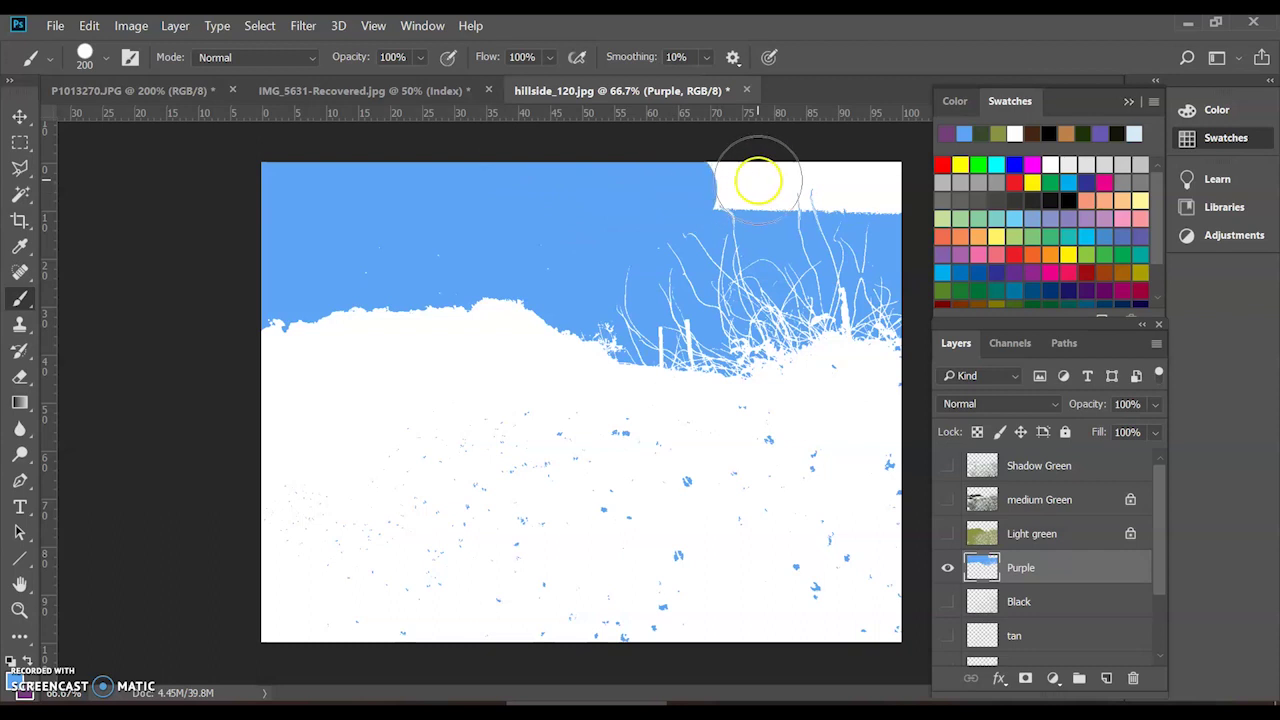
Step: Paint the remaining white area in the sky's upper right corner blue with the 200-size brush, keeping clear of the twig tips
key("ctrl+plus")
key("ctrl+plus")
key("ctrl+plus")
scroll(757, 180, "down", 3)
scroll(757, 180, "up", 5)
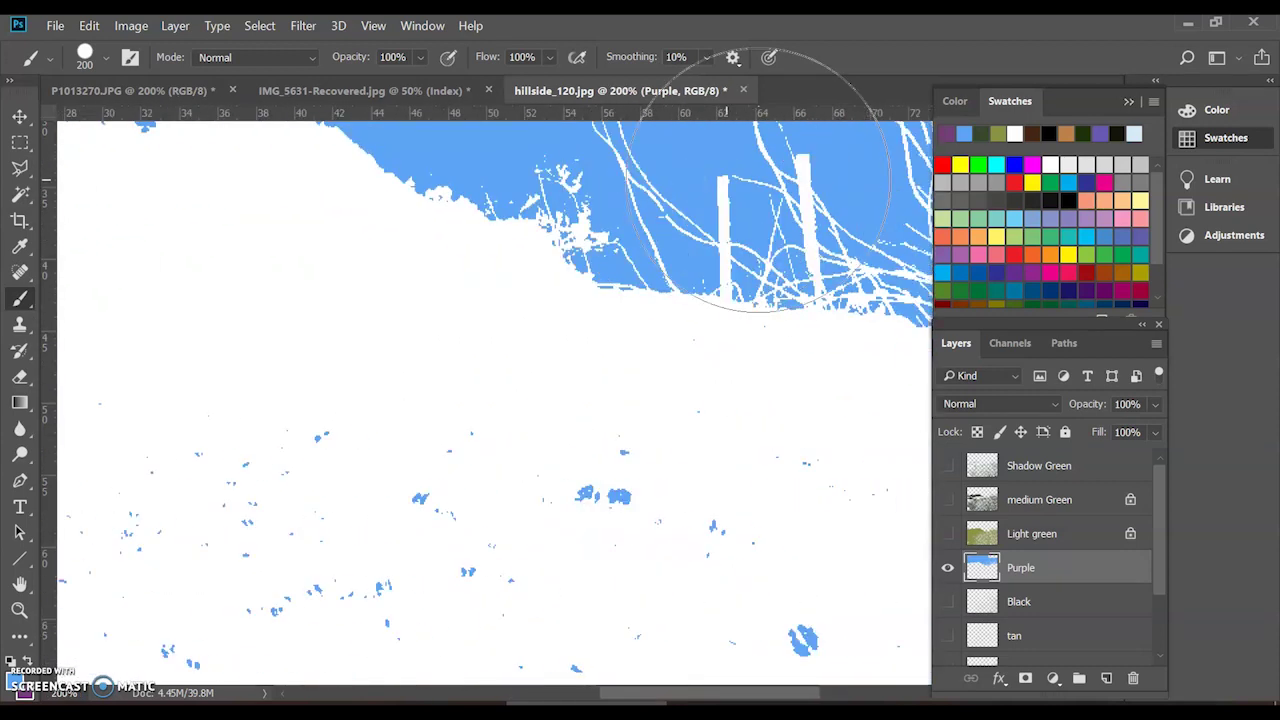
scroll(758, 180, "up", 3)
scroll(758, 180, "right", 6)
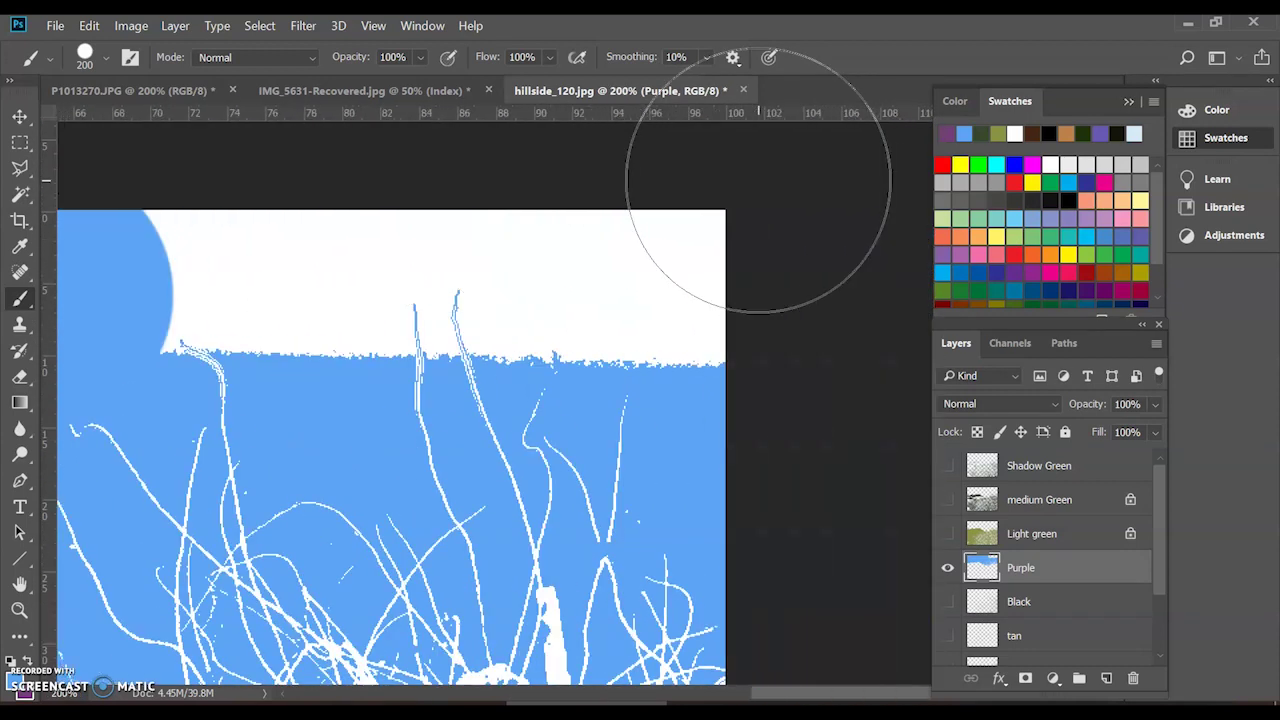
left_click(650, 257)
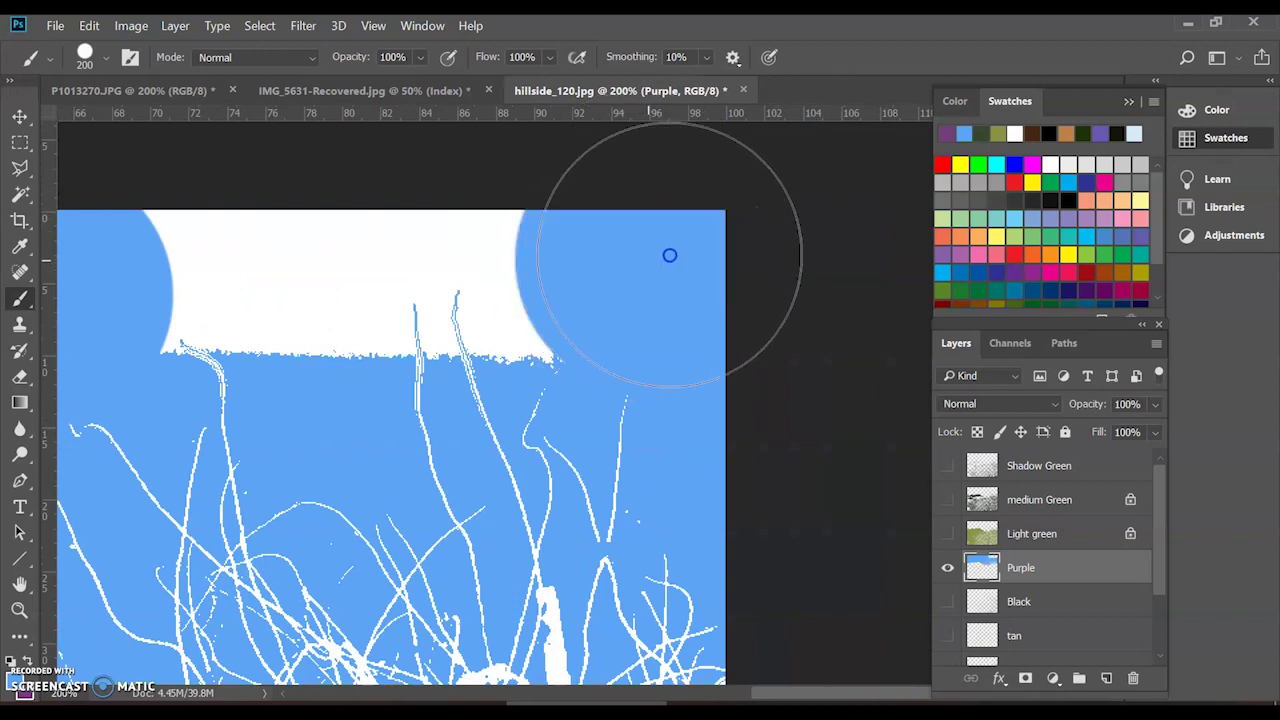
left_click(580, 251)
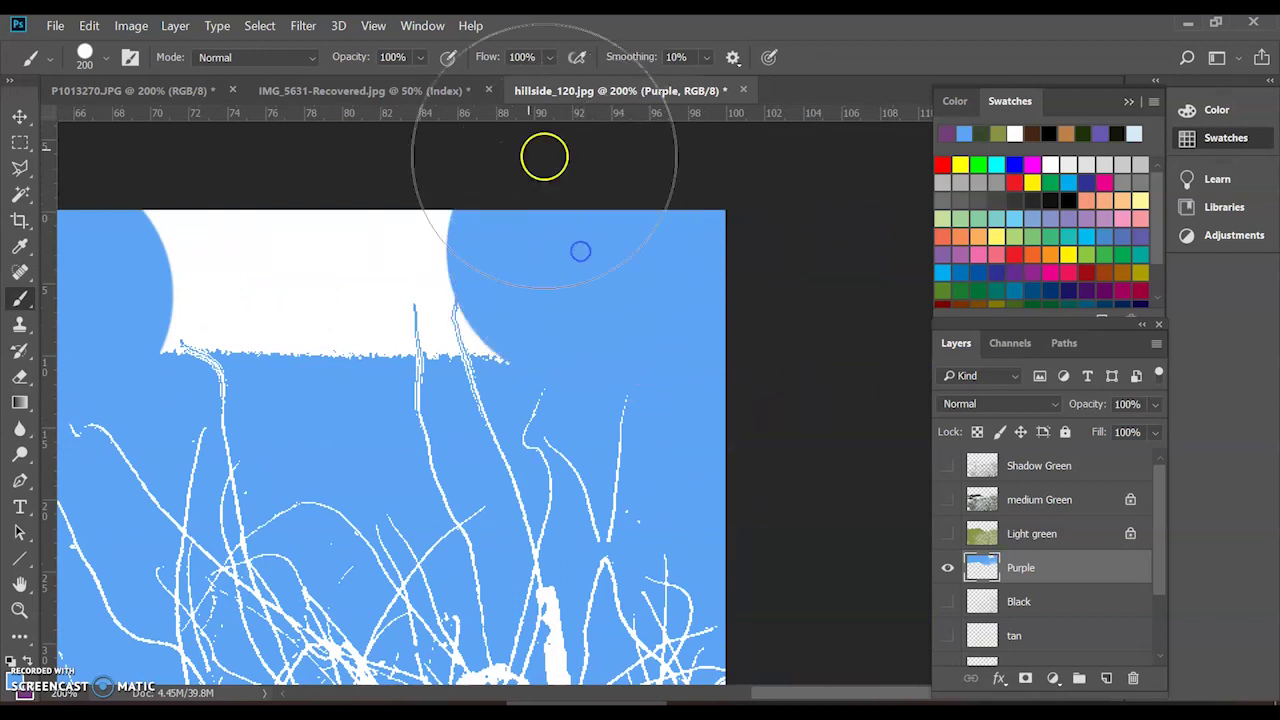
left_click(394, 170)
left_click(223, 210)
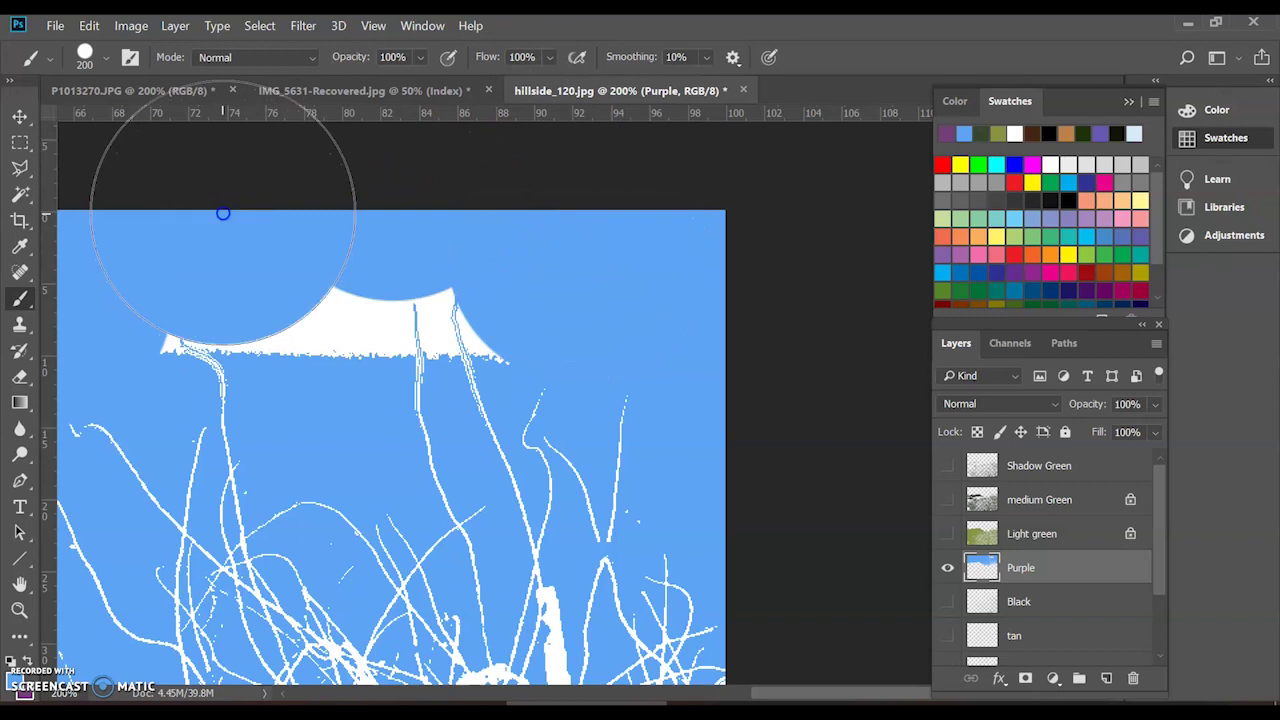
Step: Reduce the brush to 45 px, check its hardness, and paint out the white sliver beside the rightmost tall twig
key("bracketleft")
key("bracketleft")
key("bracketleft")
key("bracketleft")
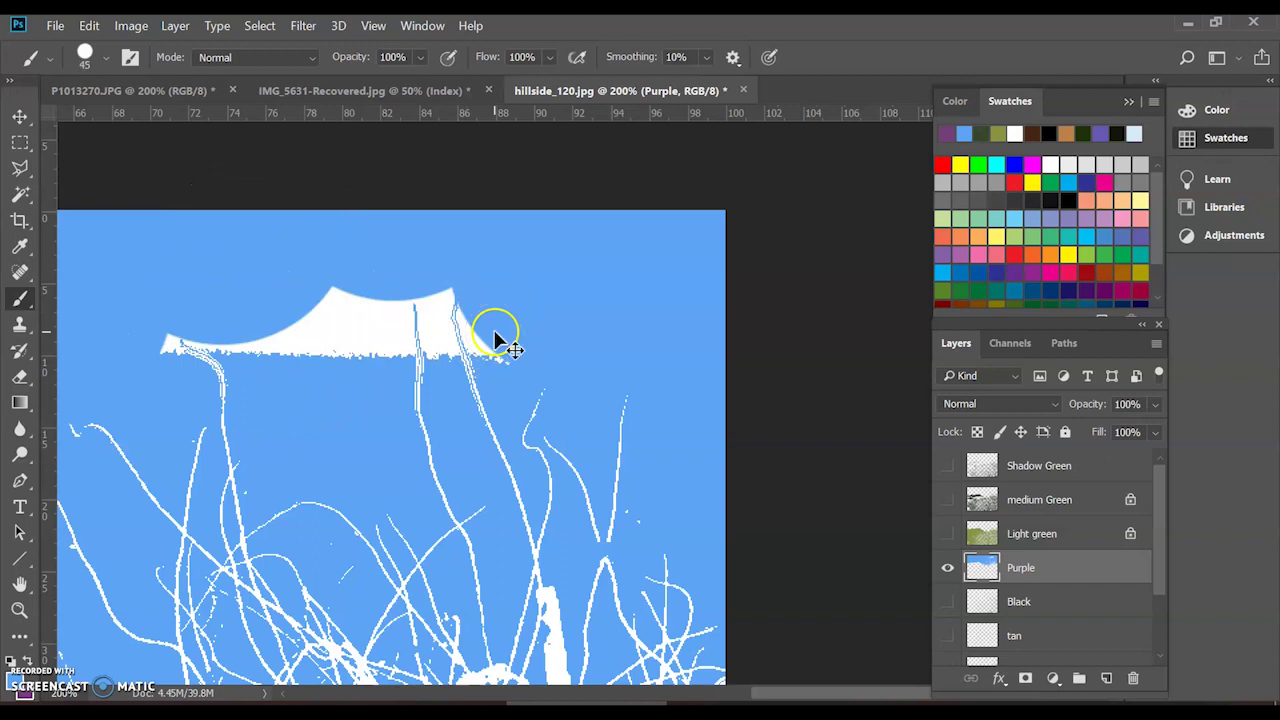
scroll(495, 340, "up", 2)
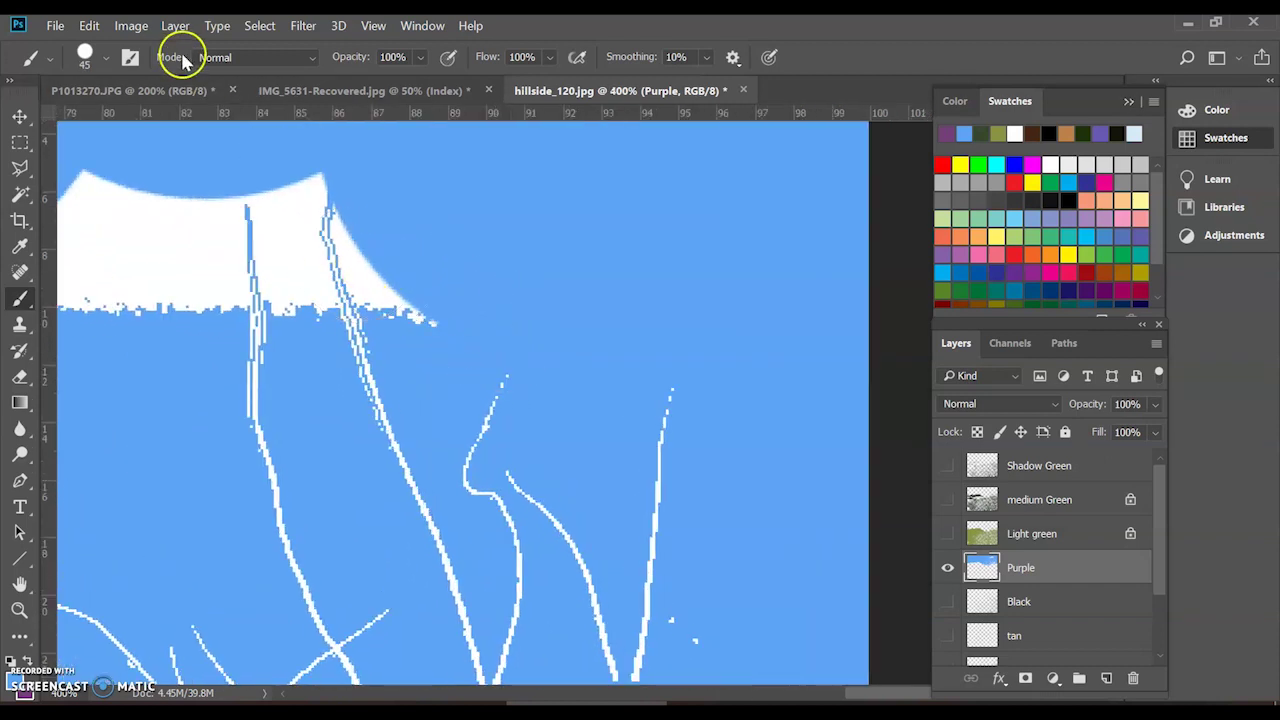
left_click(107, 60)
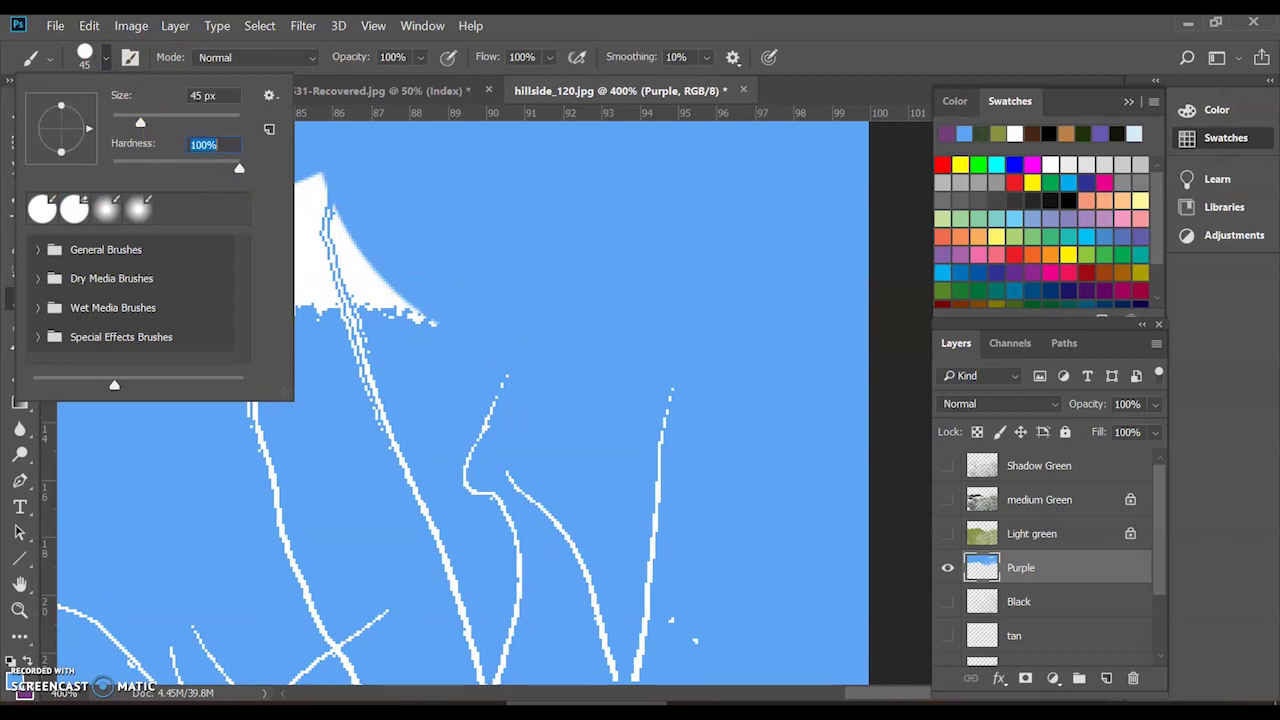
left_click(818, 30)
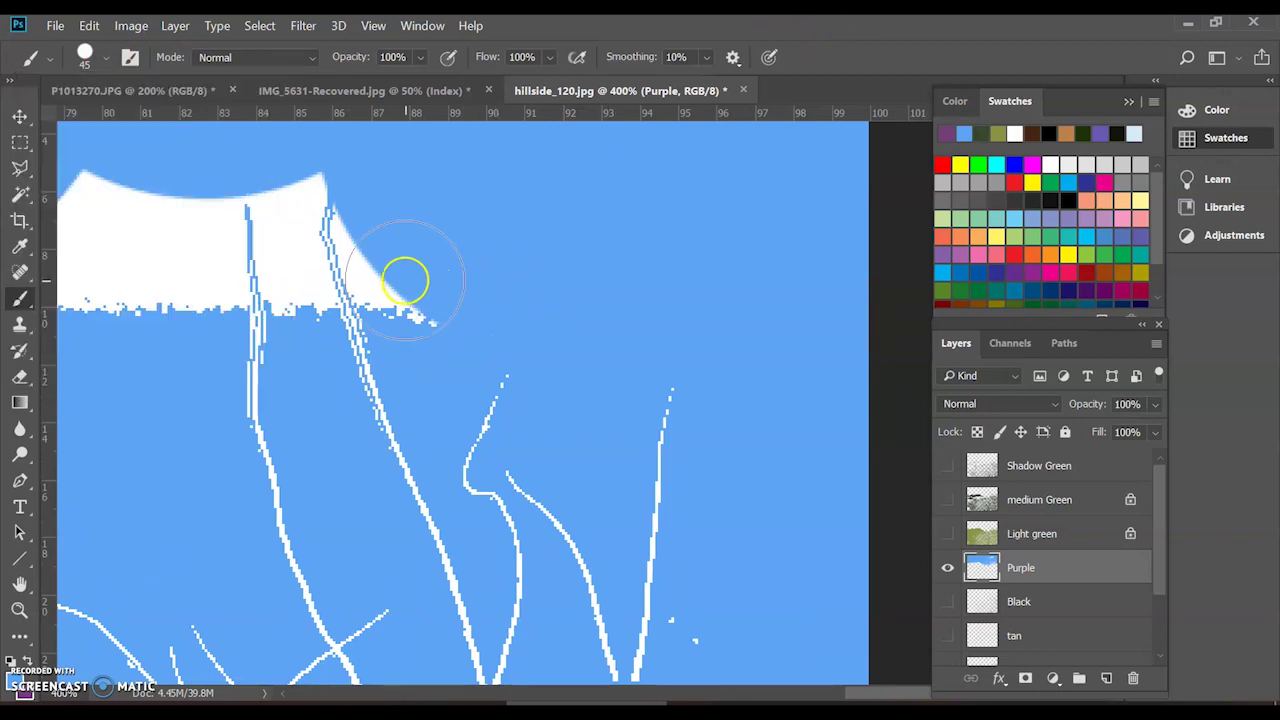
left_click(405, 280)
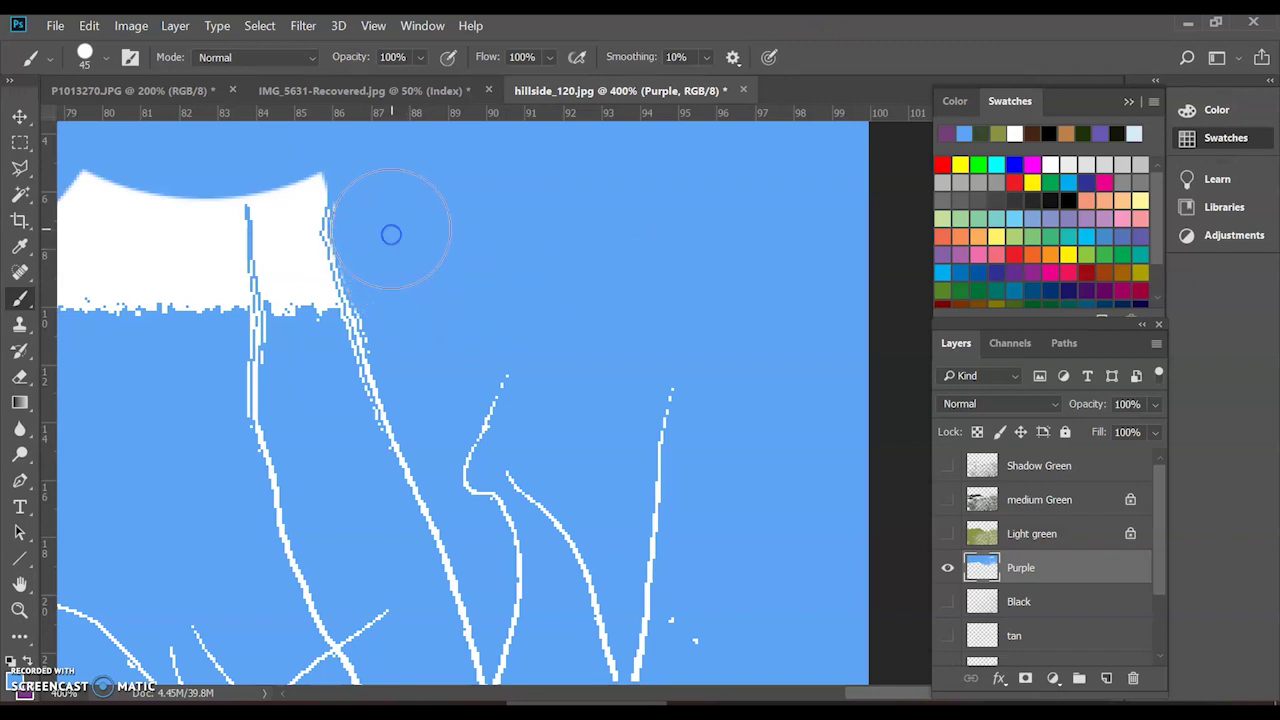
Step: Fill the white strip between the bent twig and the tall twigs with blue, trimming closely around the bent twig's tip
mouse_move(183, 354)
left_mouse_down()
mouse_move(171, 300)
mouse_move(187, 300)
mouse_move(186, 203)
mouse_move(114, 211)
mouse_move(194, 323)
mouse_move(284, 330)
mouse_move(143, 286)
mouse_move(329, 263)
left_mouse_up()
left_click_drag(278, 208, 291, 243)
left_click_drag(423, 289, 520, 310)
scroll(266, 367, "left", 3)
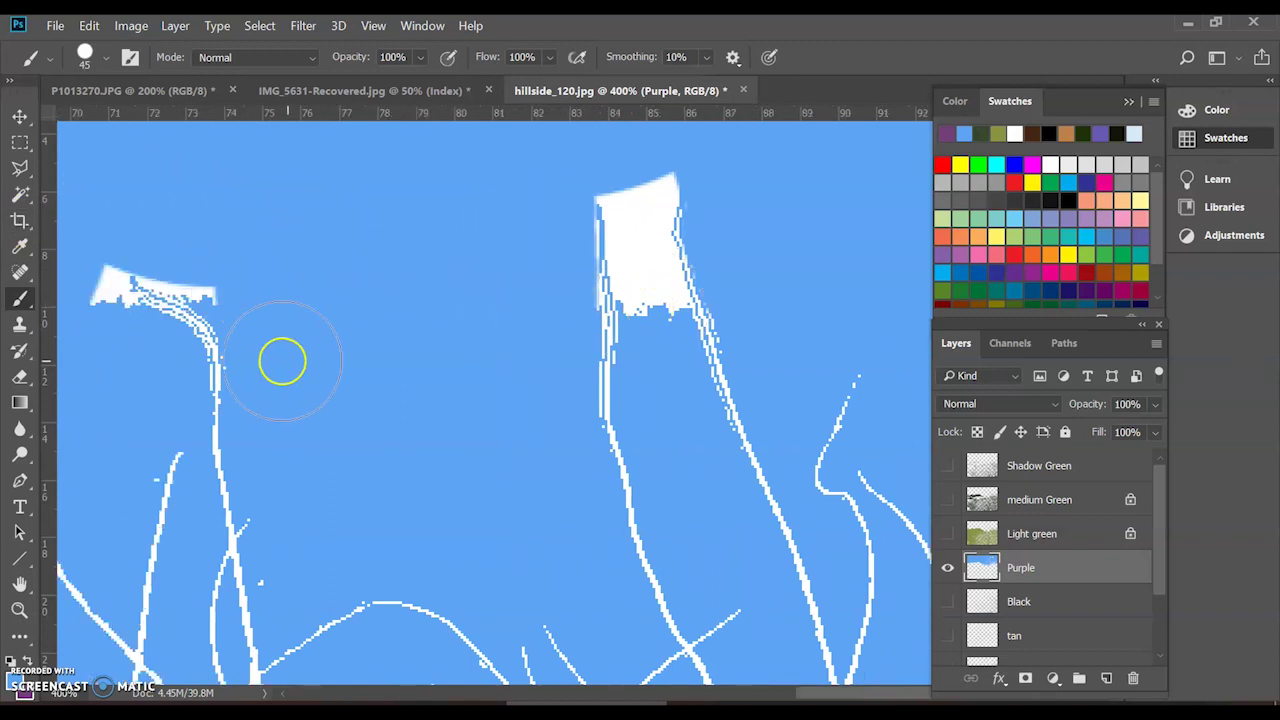
left_click(193, 247)
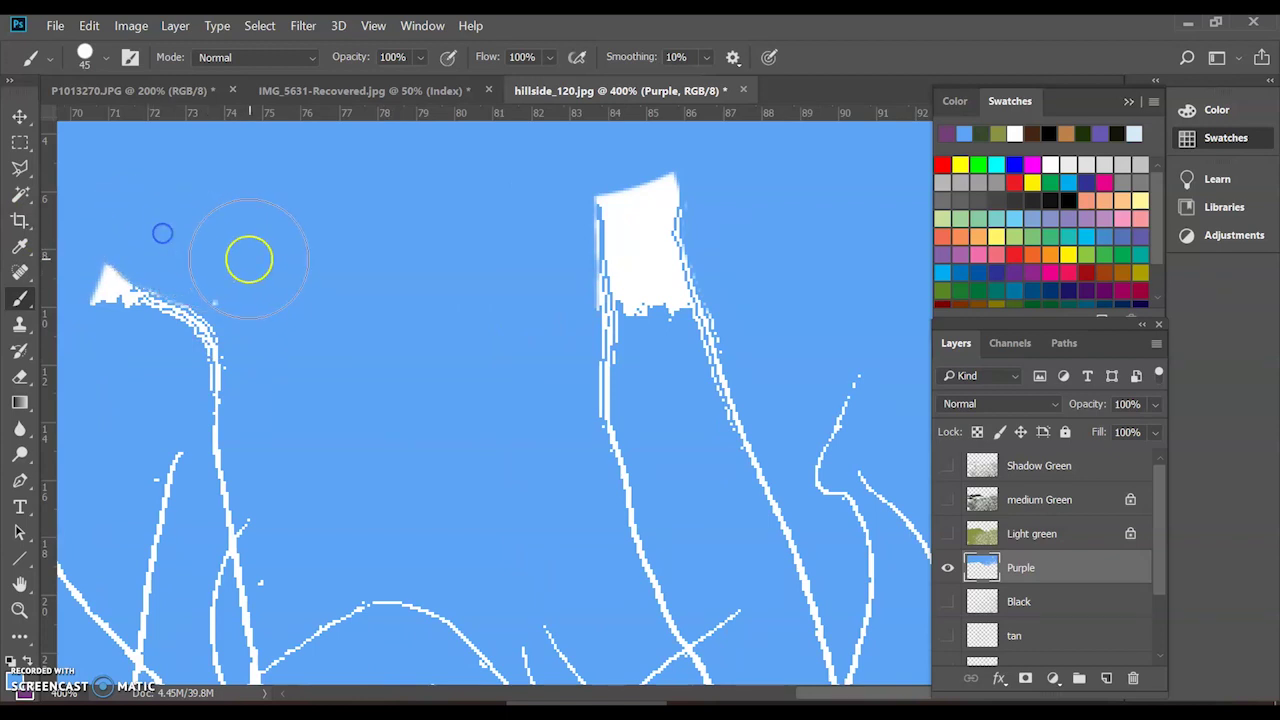
left_click(119, 231)
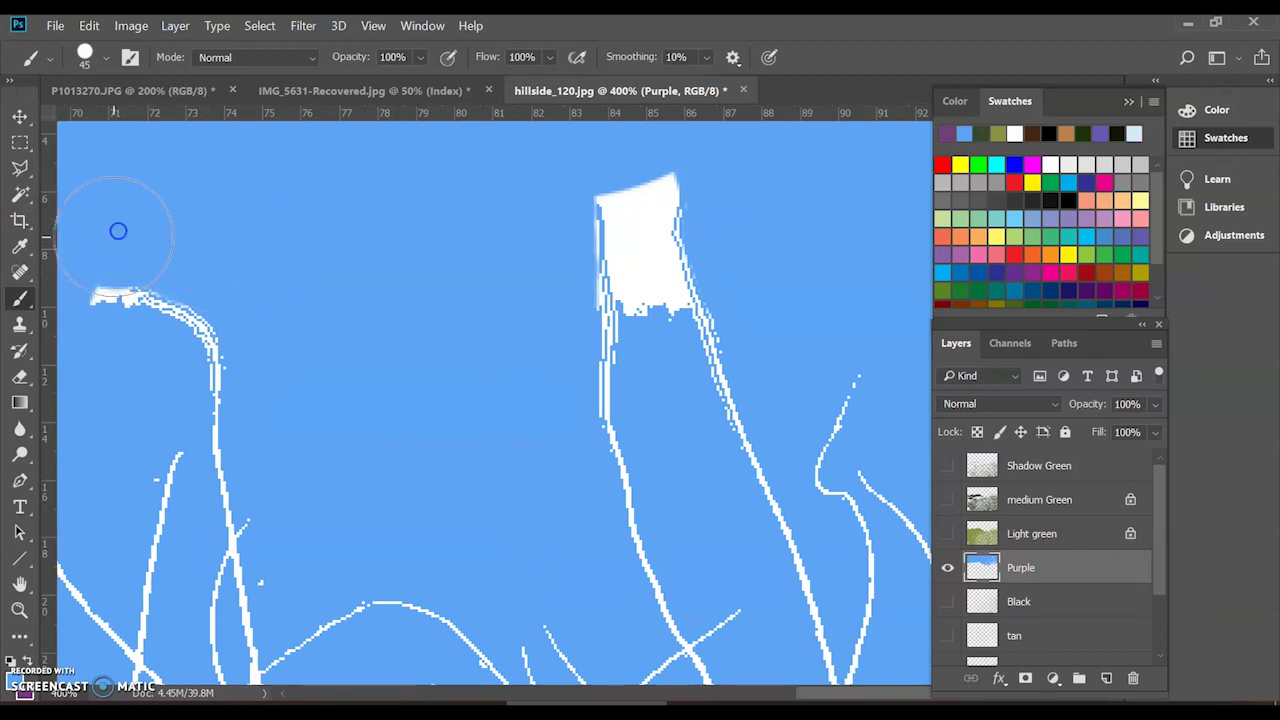
scroll(100, 286, "right", 2)
scroll(100, 294, "left", 5)
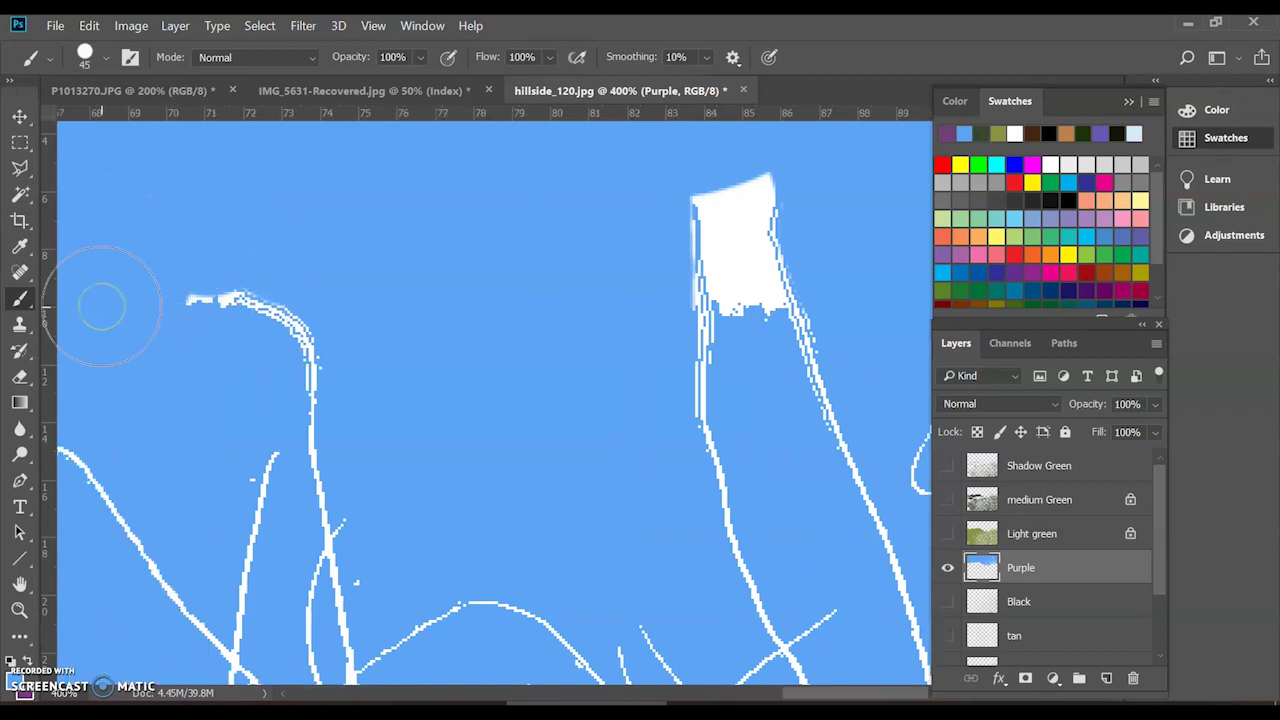
left_click(151, 289)
left_click(260, 238)
mouse_move(660, 245)
left_mouse_down()
mouse_move(686, 243)
mouse_move(748, 286)
mouse_move(640, 290)
left_mouse_up()
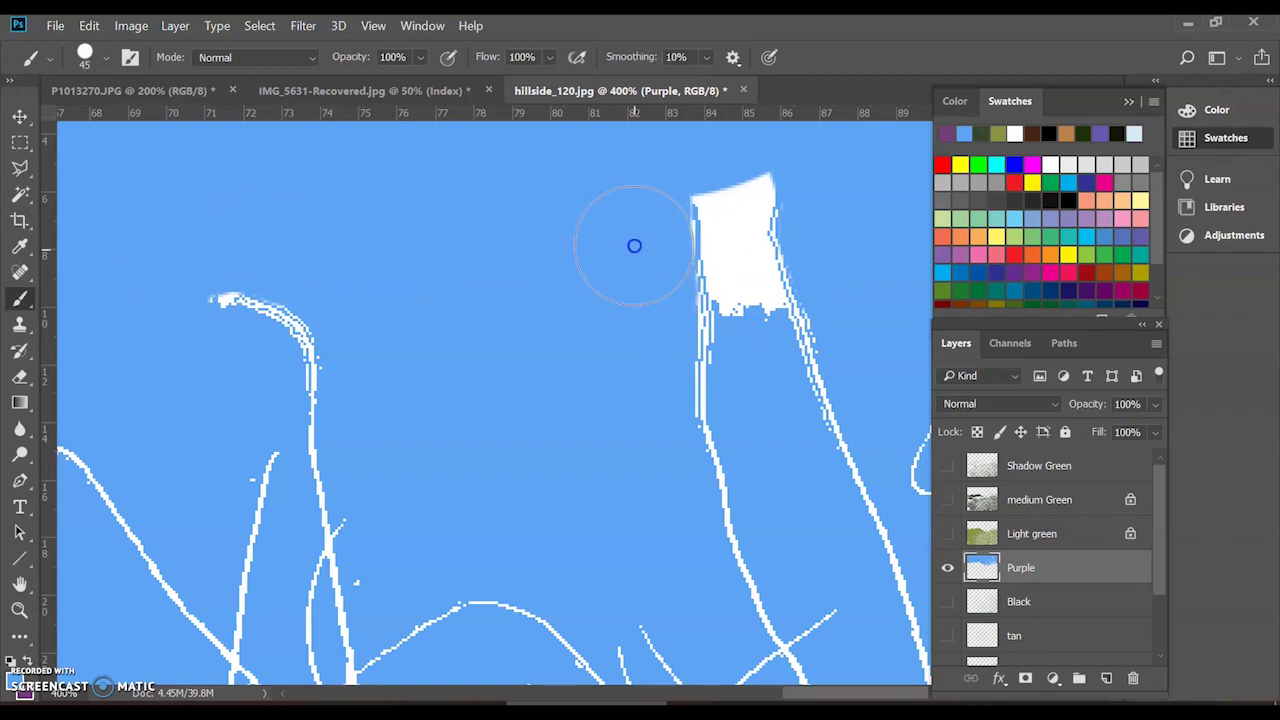
Step: Paint out the white patch between and beside the two tall twigs in blue, using a 20-size brush for the close edges
left_click_drag(700, 276, 748, 312)
mouse_move(745, 305)
left_mouse_down()
mouse_move(765, 310)
mouse_move(743, 260)
mouse_move(745, 198)
left_mouse_up()
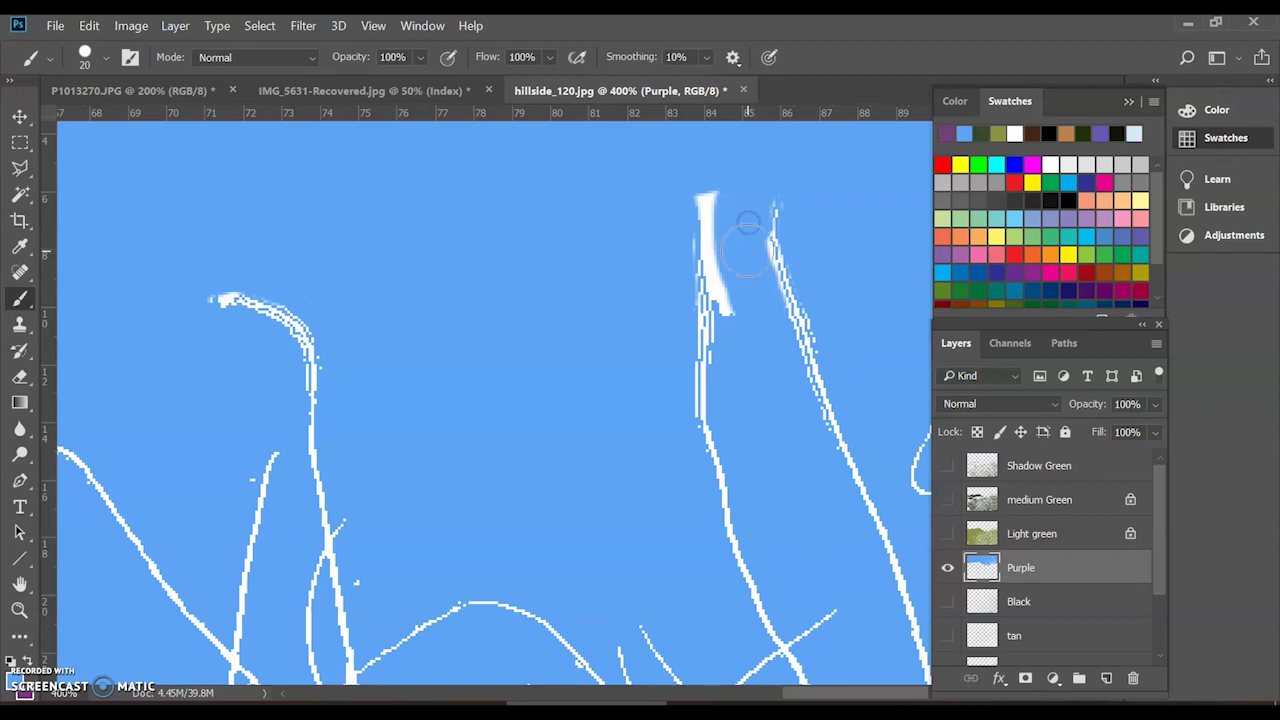
mouse_move(755, 263)
left_mouse_down()
mouse_move(731, 306)
mouse_move(734, 292)
left_mouse_up()
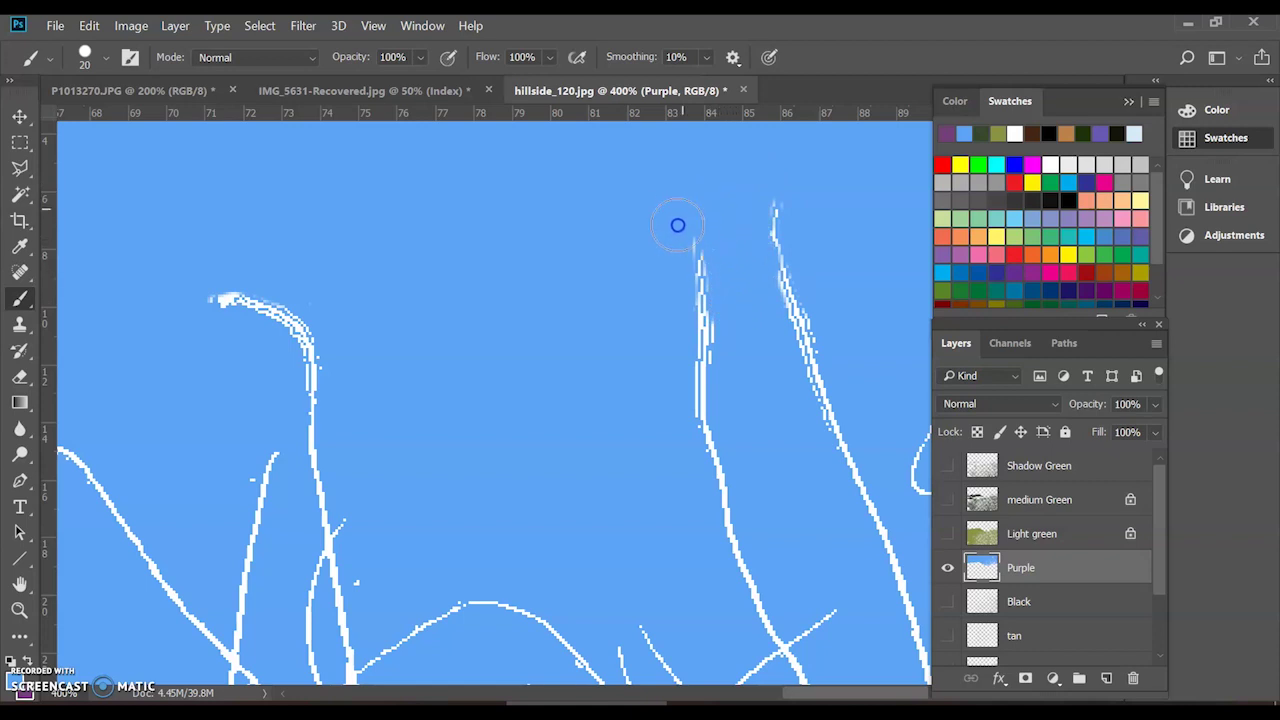
mouse_move(676, 233)
left_mouse_down()
mouse_move(695, 325)
mouse_move(667, 326)
mouse_move(664, 278)
left_mouse_up()
left_click(751, 188)
key("ctrl+minus")
key("ctrl+minus")
key("ctrl+minus")
key("ctrl+minus")
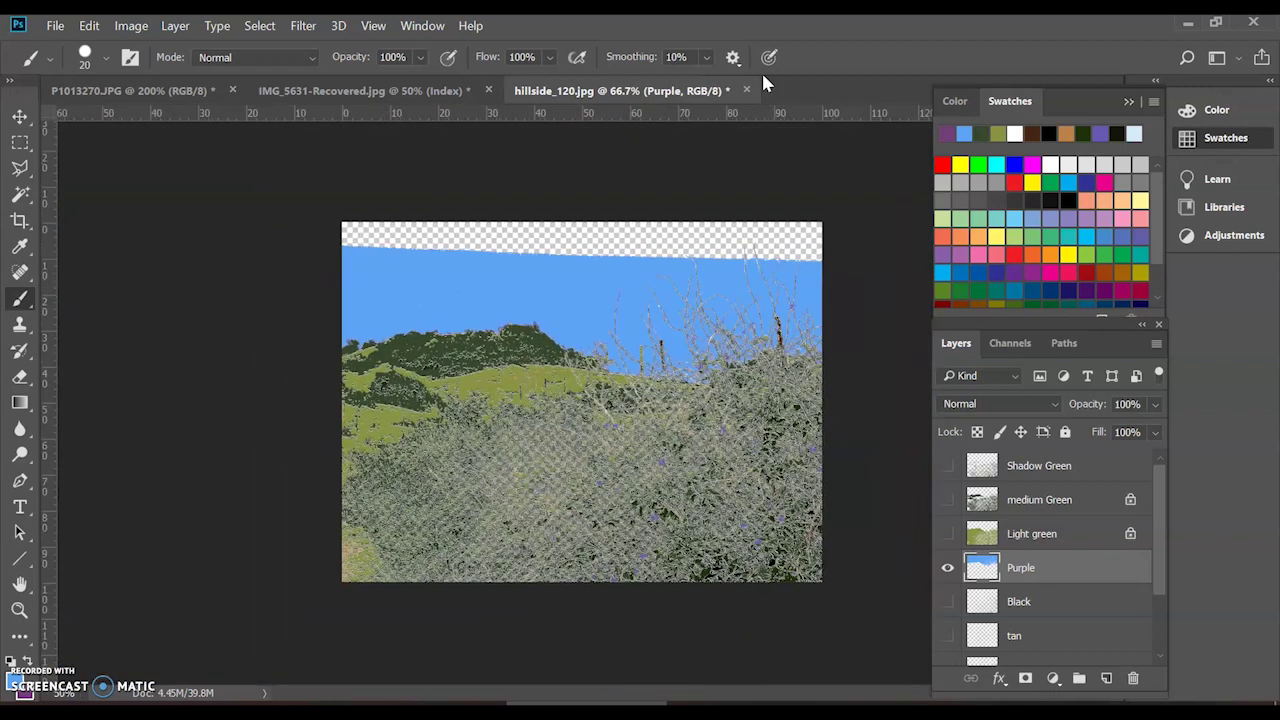
left_click(446, 160)
left_click(657, 573)
left_click(608, 359)
left_click(601, 401)
left_click(385, 431)
left_click(732, 507)
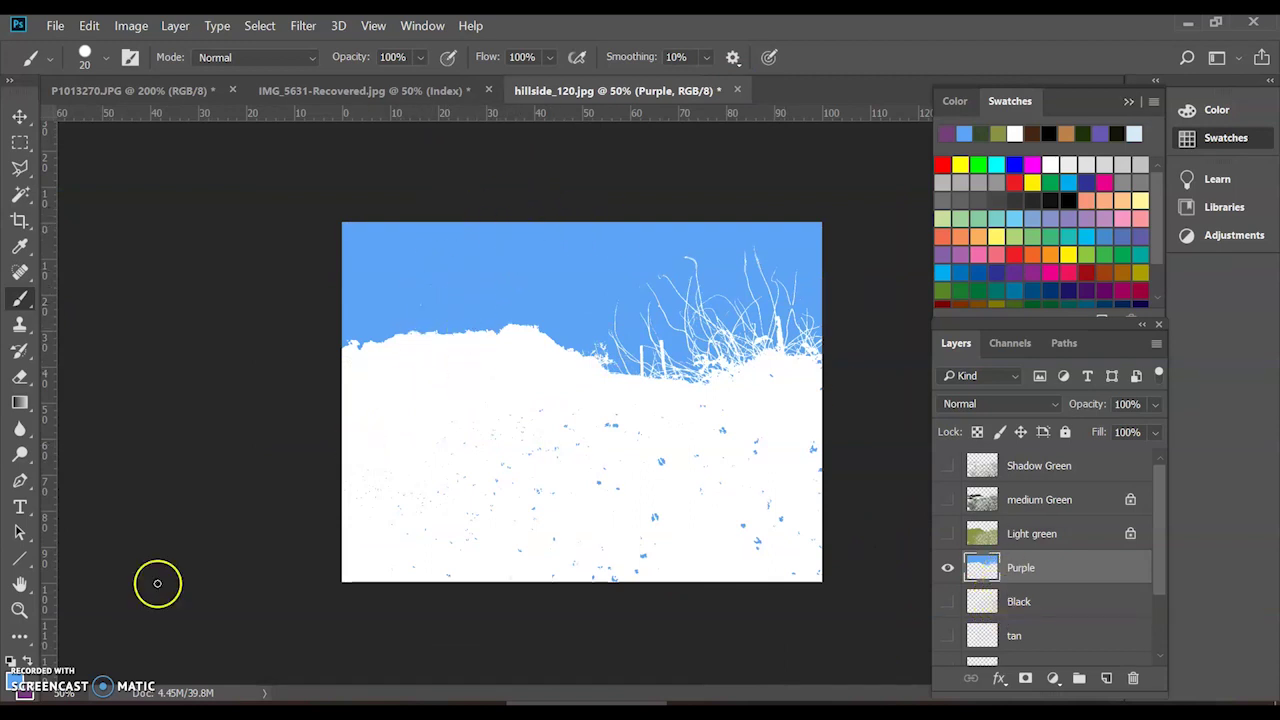
Step: Set the foreground colour to white (ffffff) and the background colour to the blue sampled from the sky
left_click(12, 660)
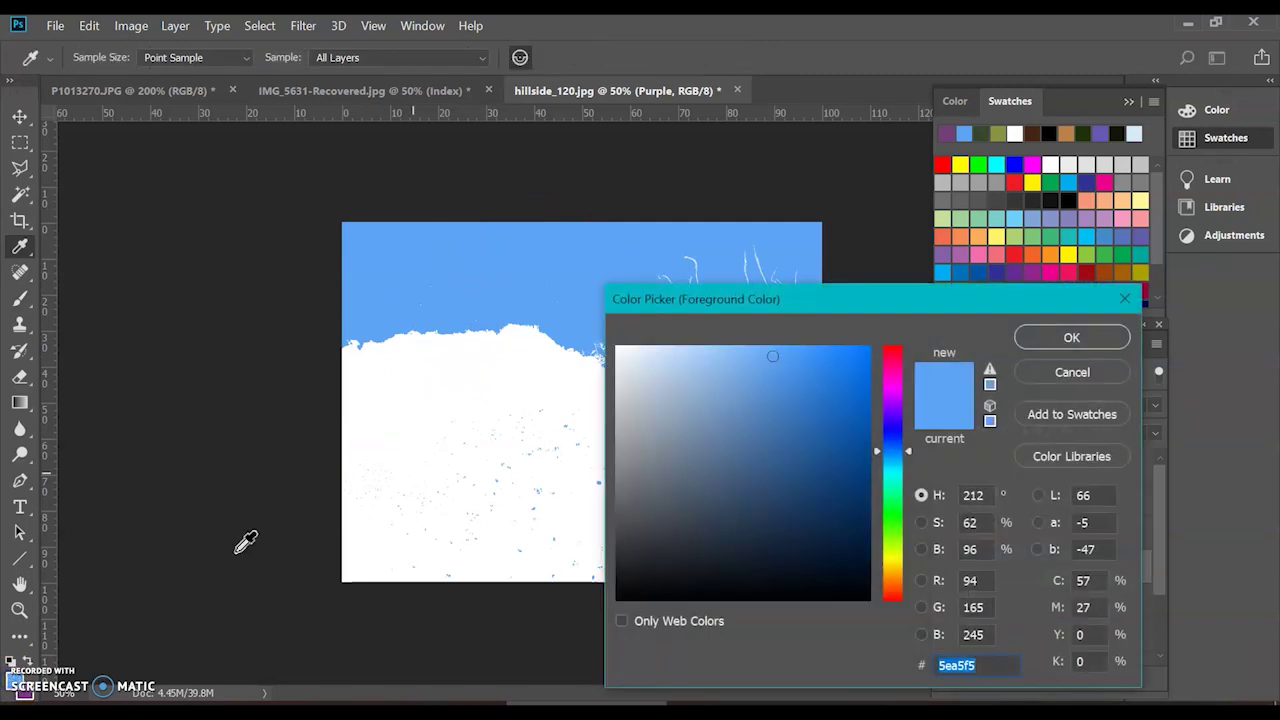
left_click(632, 380)
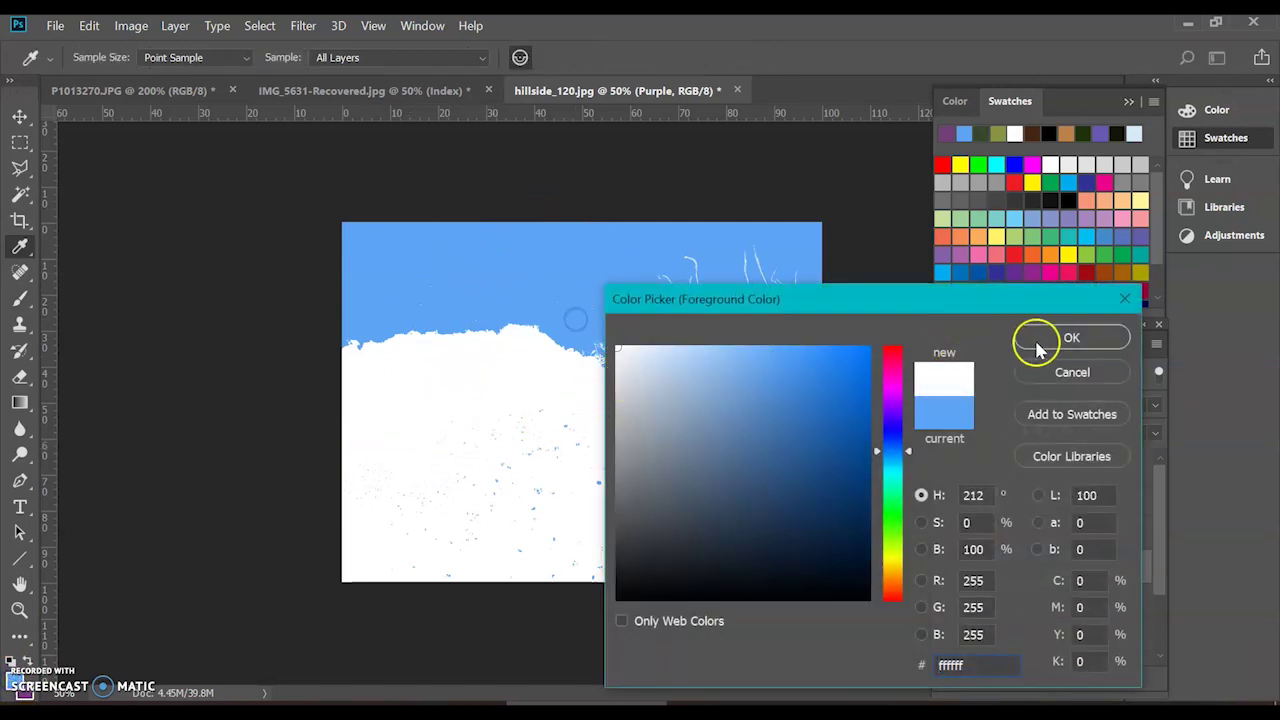
left_click(1071, 337)
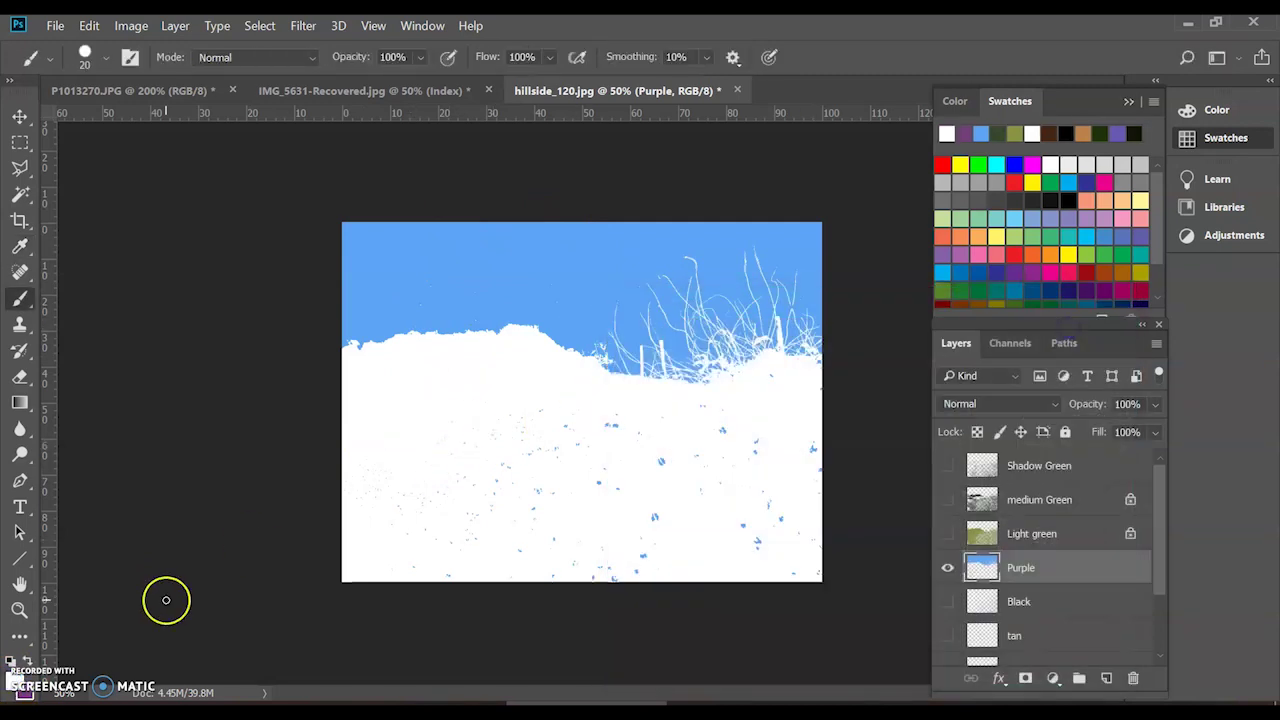
left_click(24, 688)
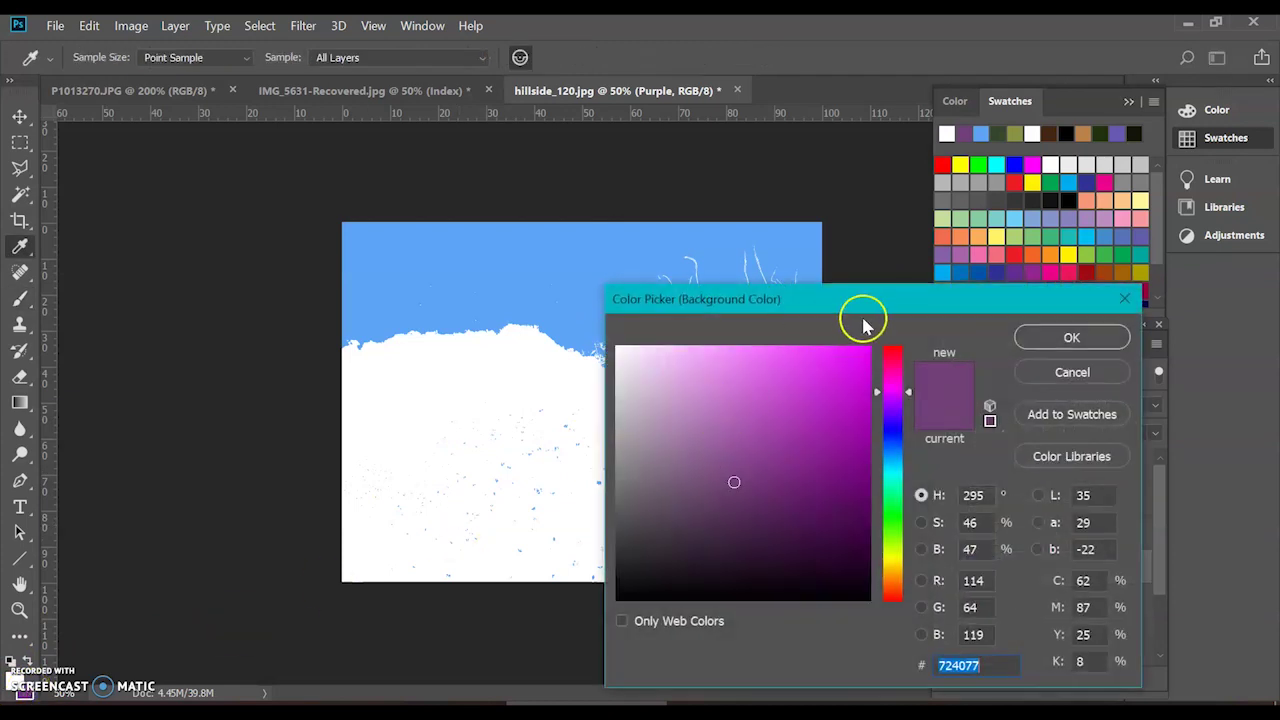
left_click(560, 250)
left_click(1071, 337)
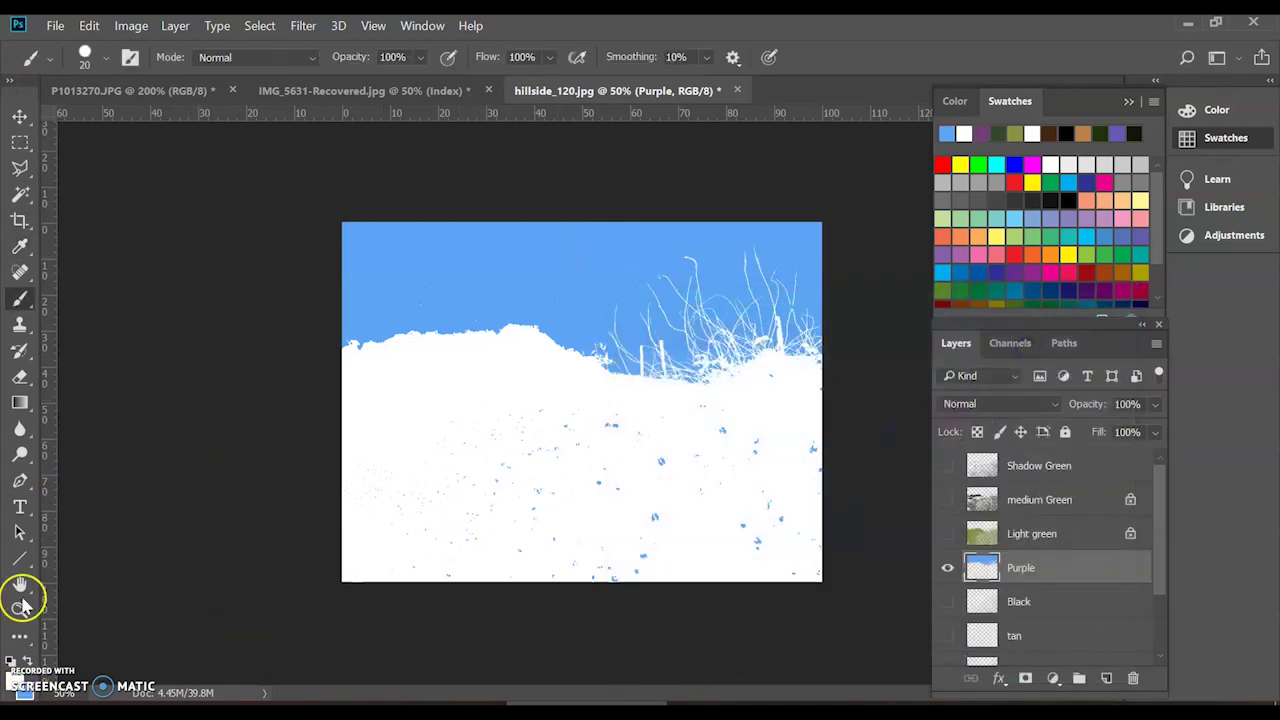
Step: Lock the Purple layer's transparent pixels and apply a linear white-to-blue gradient from the top of the sky down to the hill's crest
left_click(20, 403)
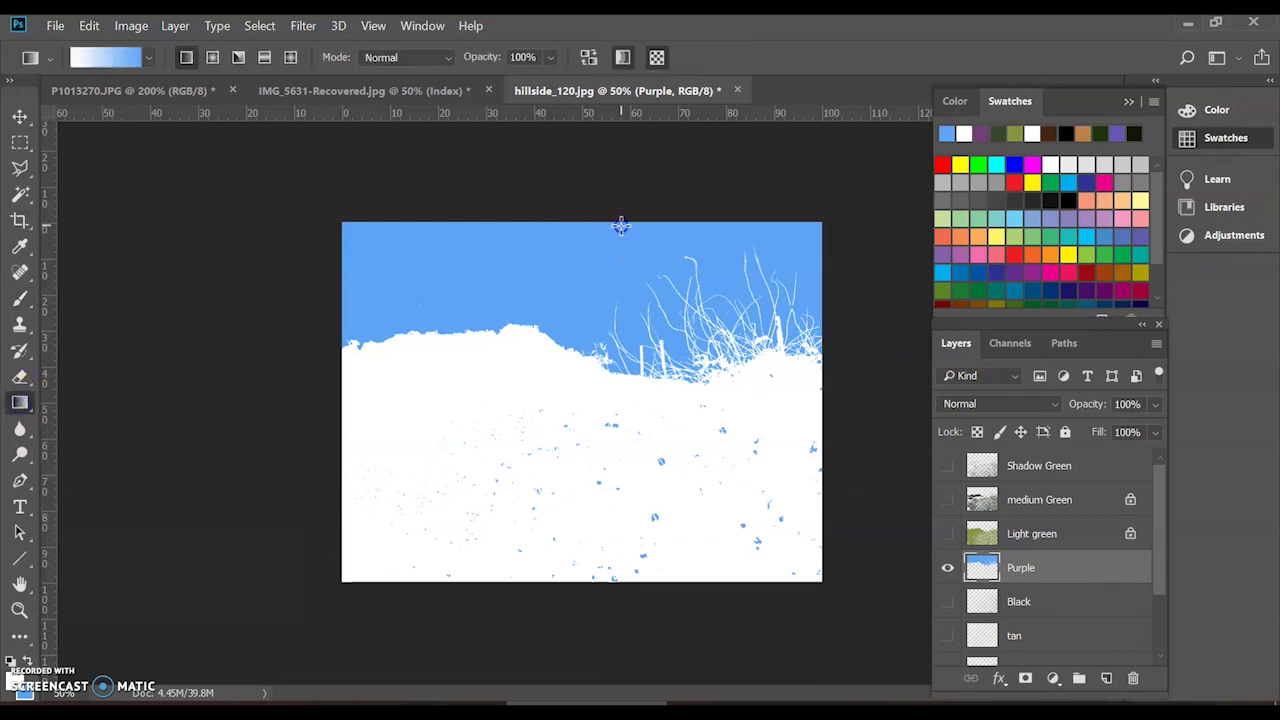
left_click_drag(618, 333, 619, 345)
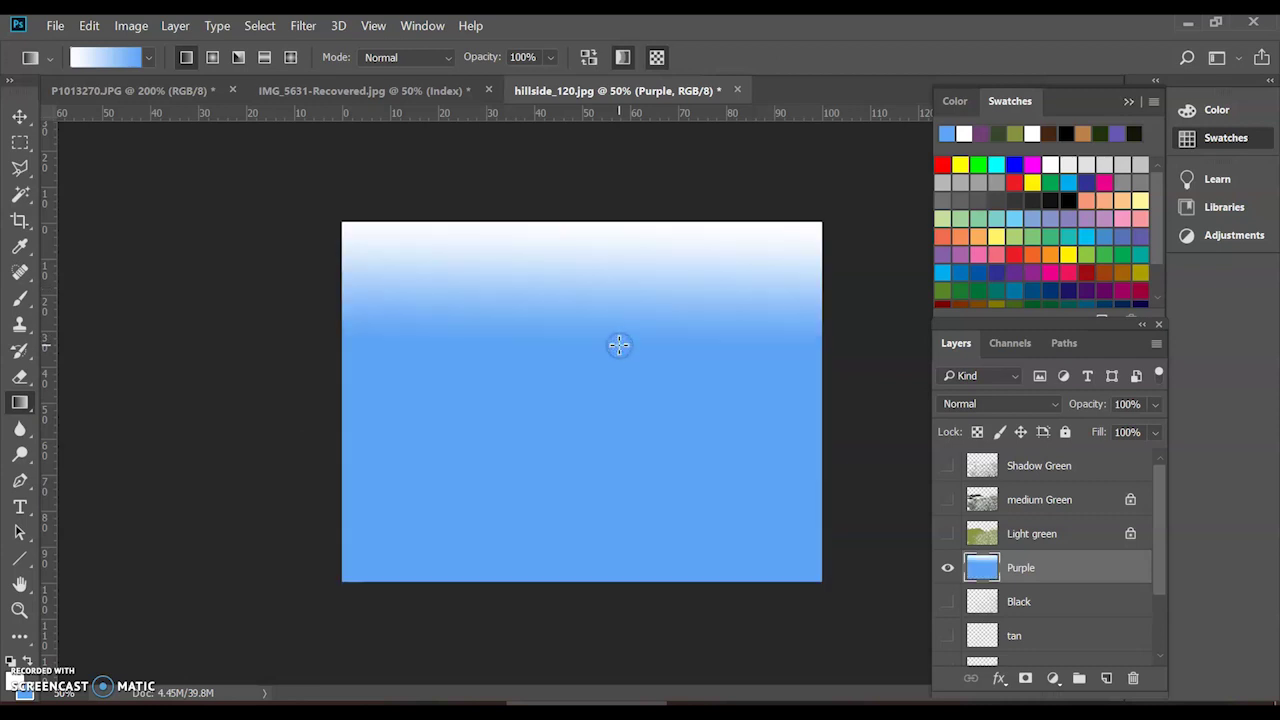
key("ctrl+z")
left_click(977, 431)
left_click_drag(599, 223, 600, 254)
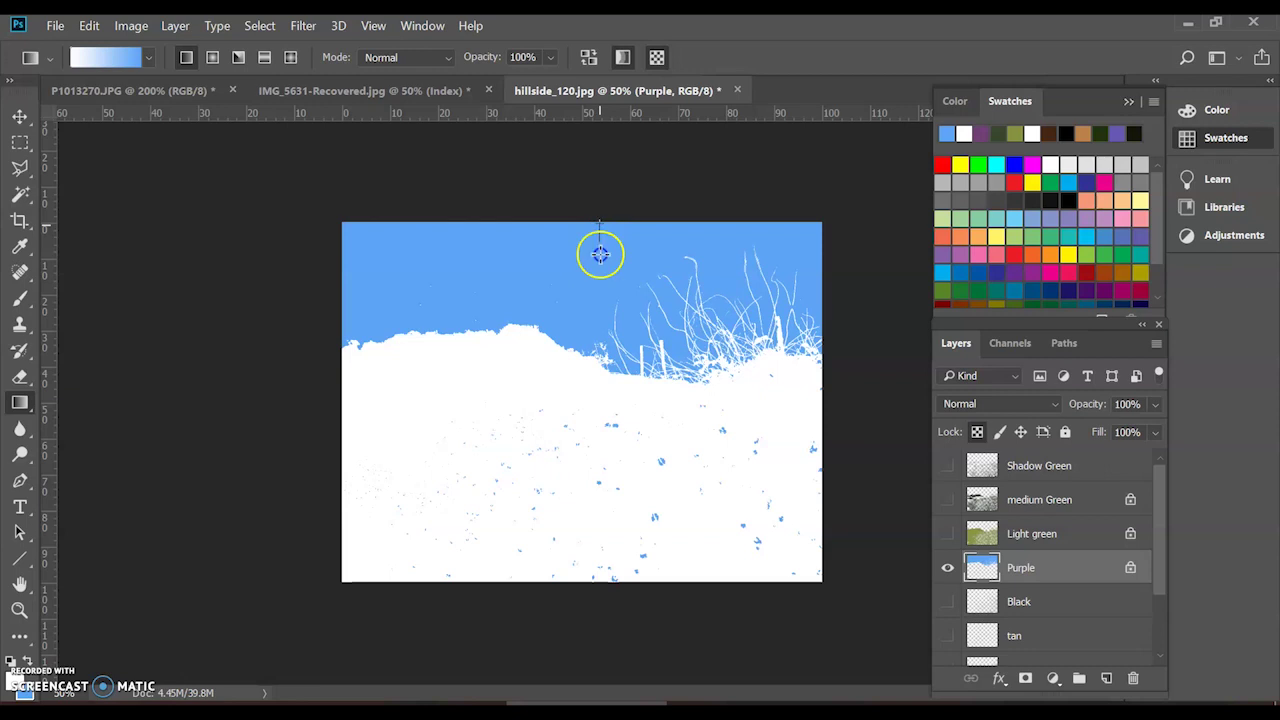
left_click_drag(600, 337, 600, 337)
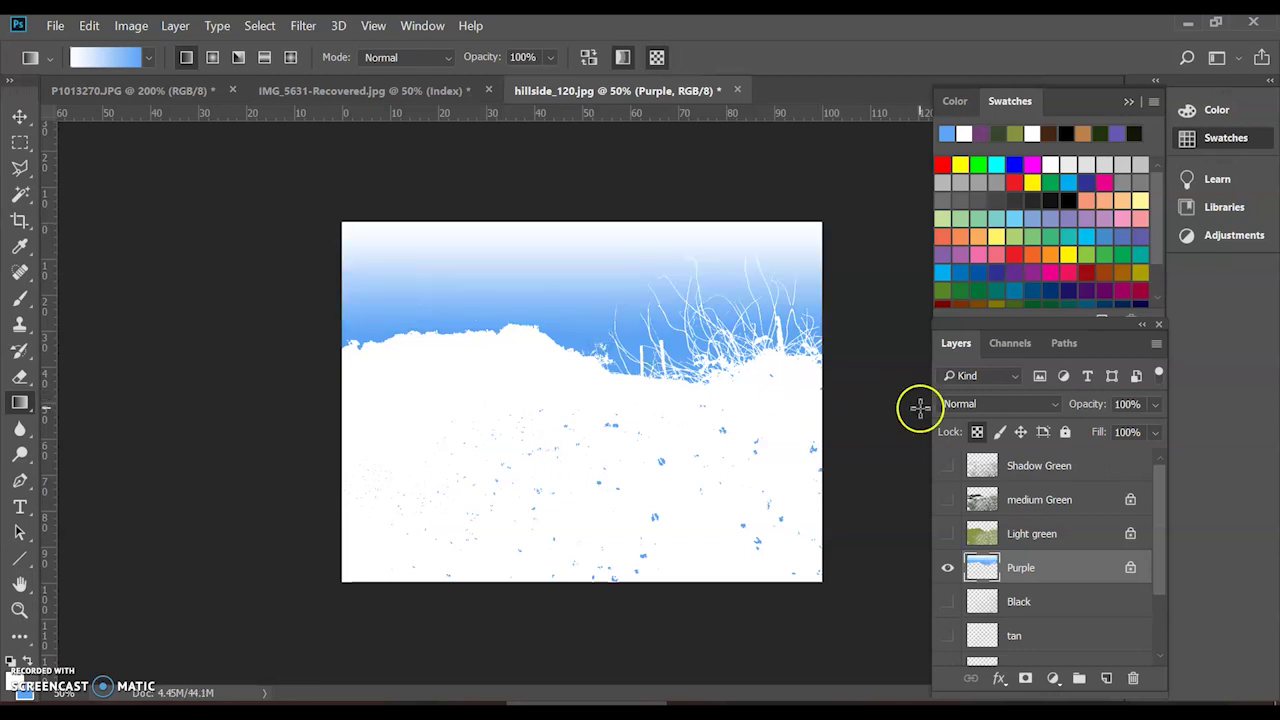
Step: Show the Light green, medium Green and Shadow Green layers over the gradient sky, comparing the image with and without medium Green
left_click(947, 533)
left_click(947, 500)
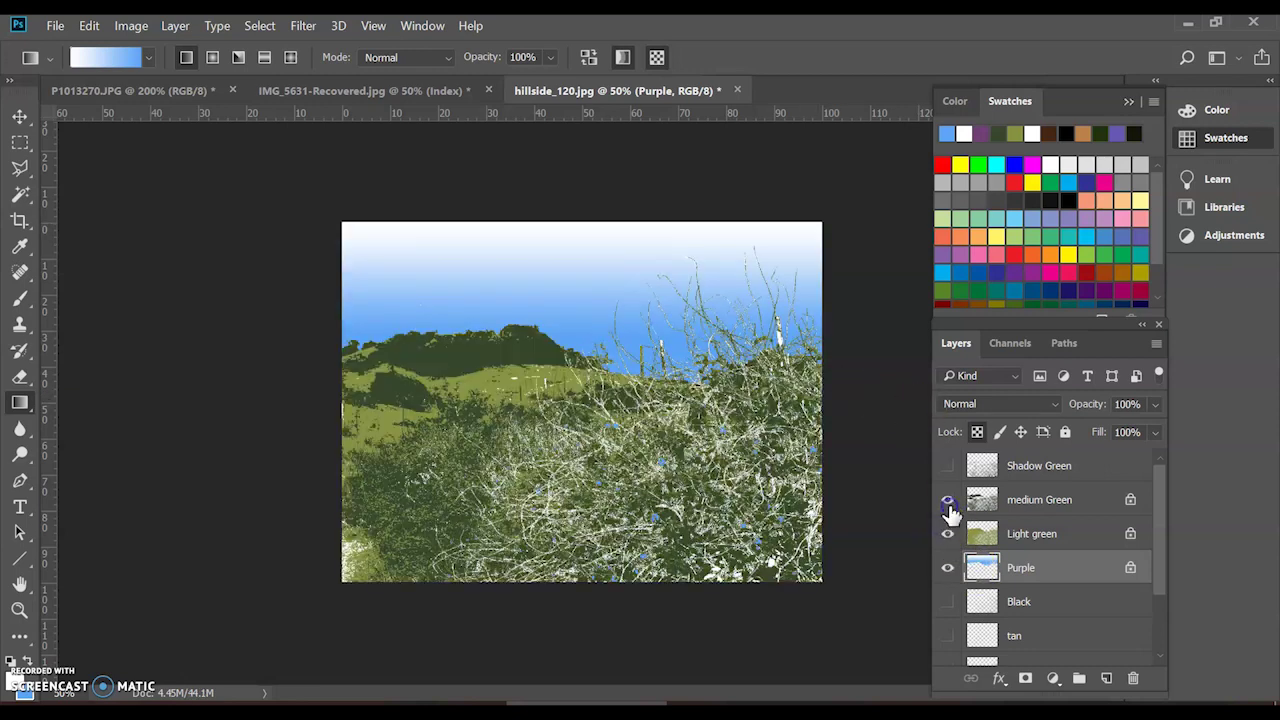
left_click(948, 499)
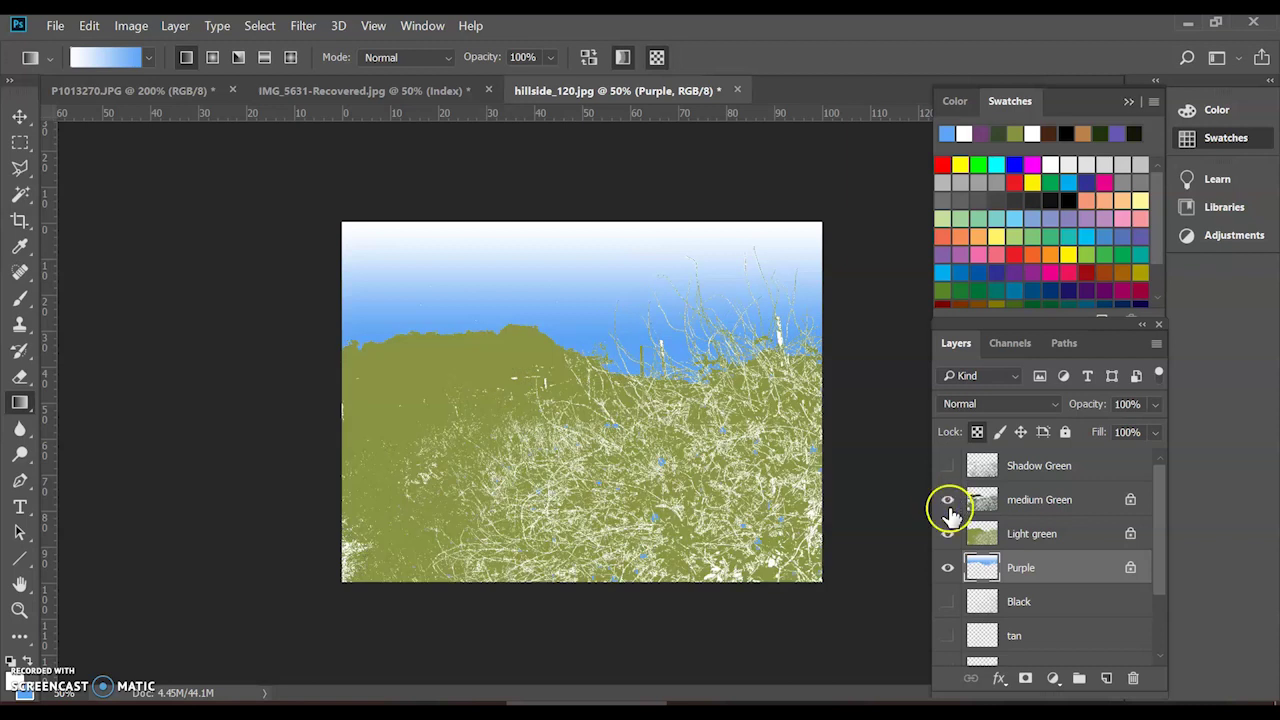
left_click(948, 500)
left_click(946, 467)
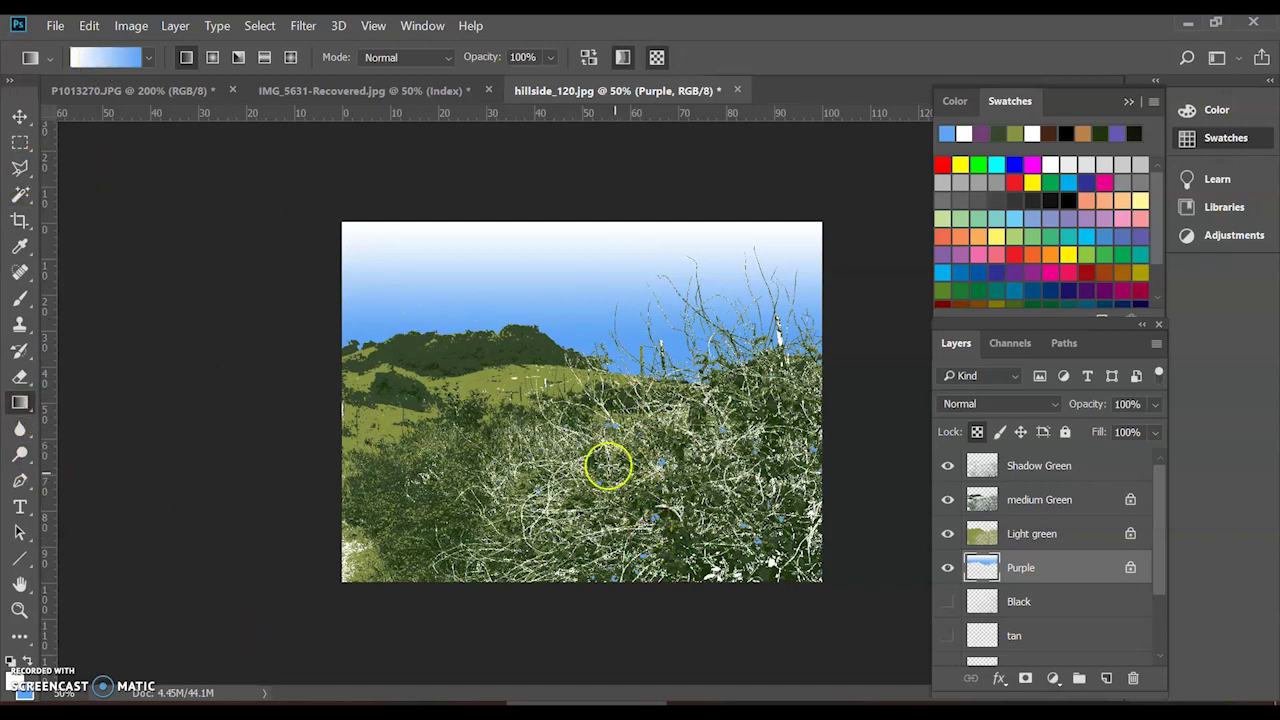
Step: Rename the Purple layer as SkytoFlower and select the Black layer
double_click(1020, 568)
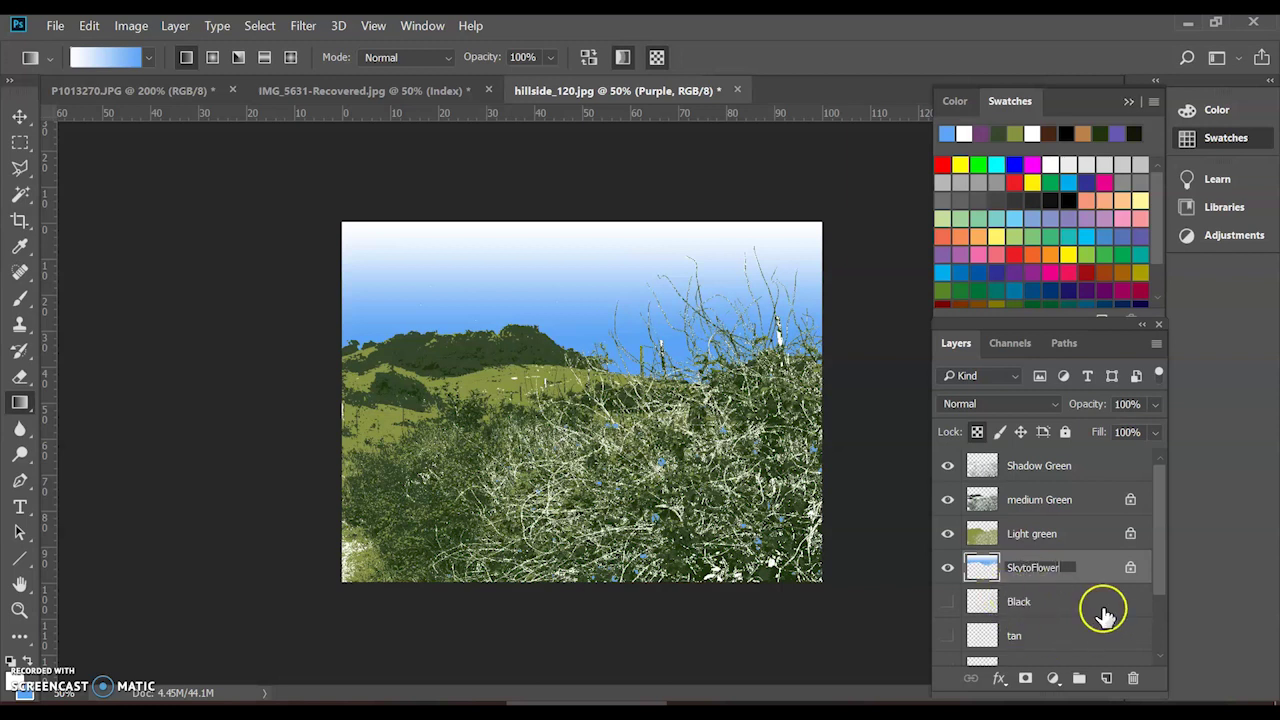
left_click(1036, 601)
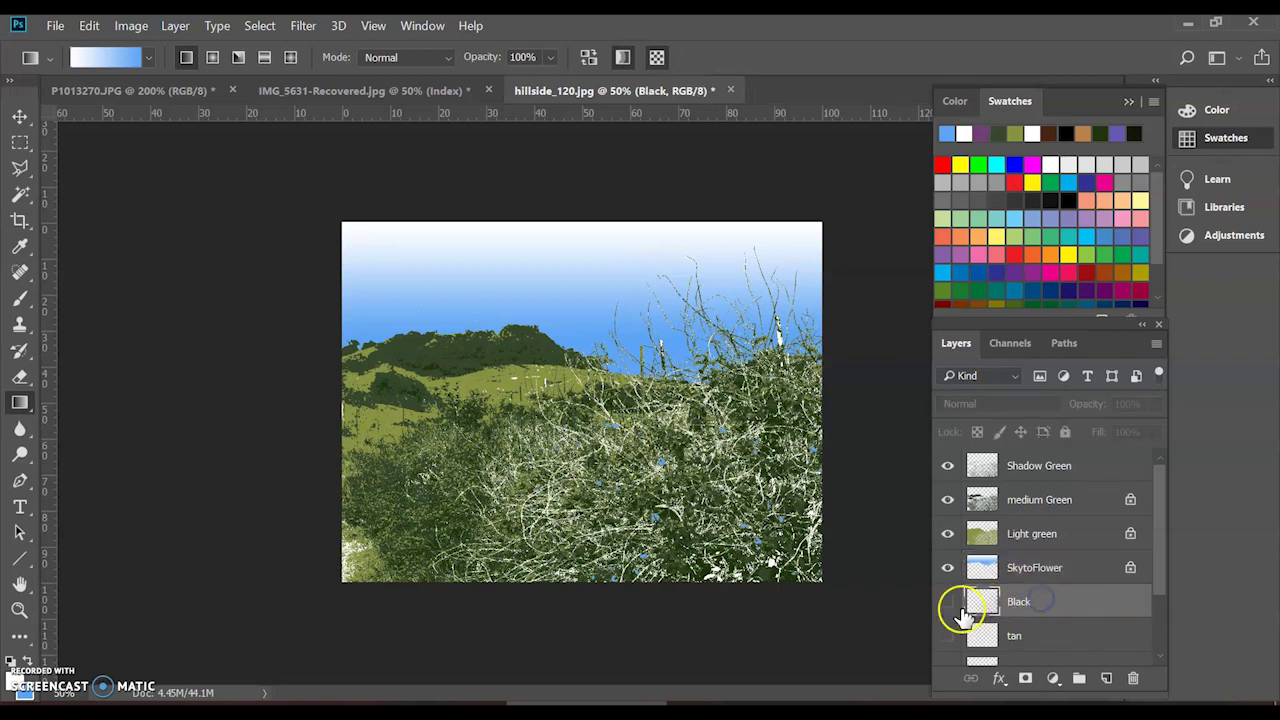
Step: Show the Black, tan, brown and Paper layers beneath the SkytoFlower layer
scroll(947, 606, "down", 1)
scroll(947, 608, "down", 2)
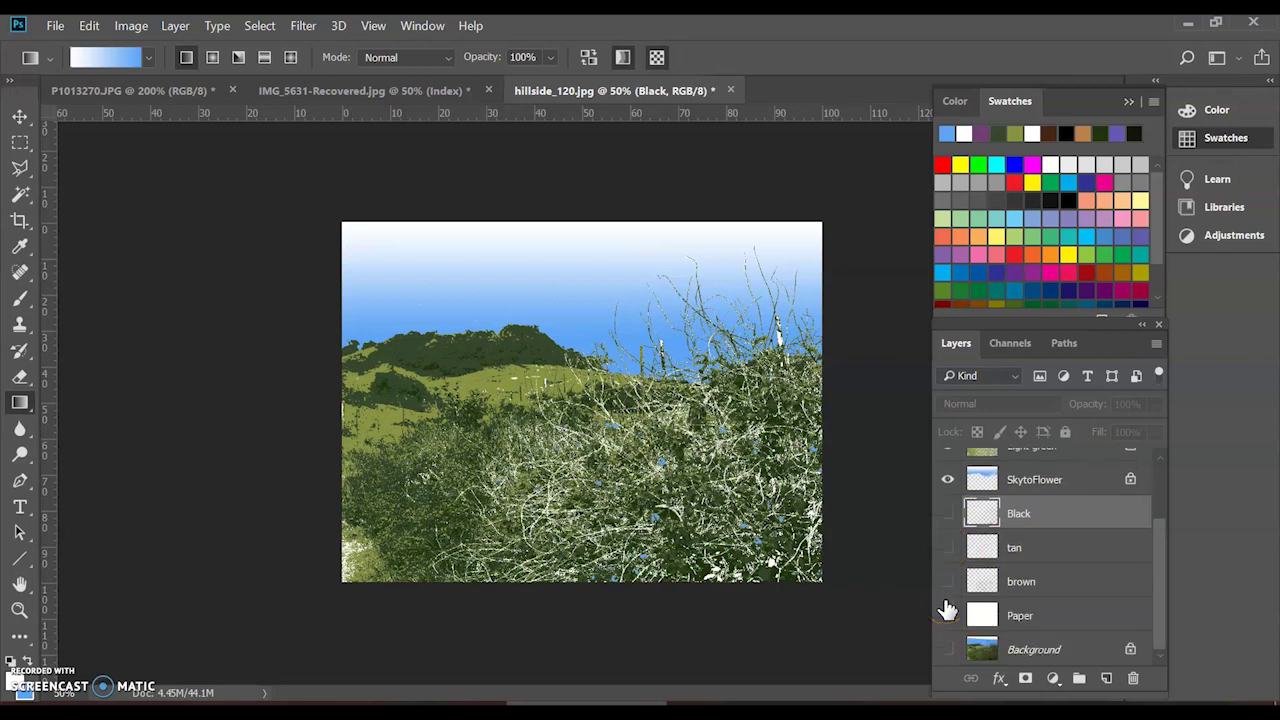
left_click(947, 612)
left_click(947, 513)
left_click(947, 548)
left_click(947, 586)
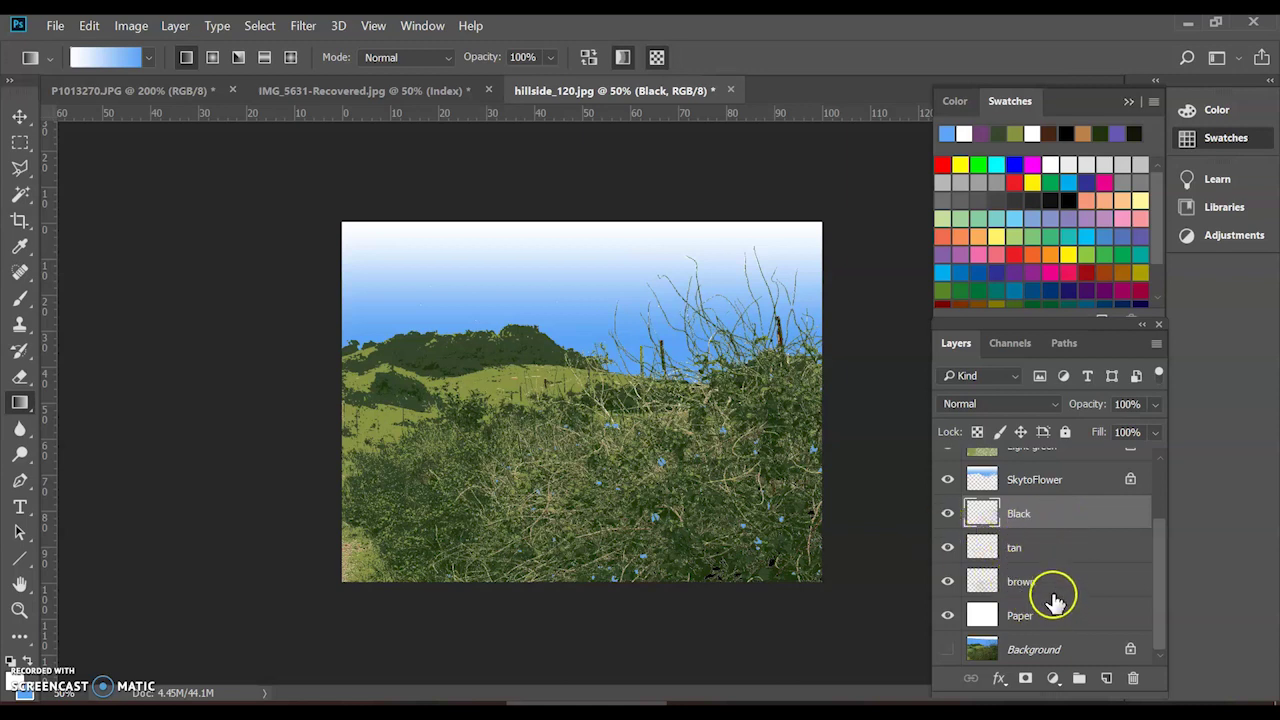
left_click(1030, 547)
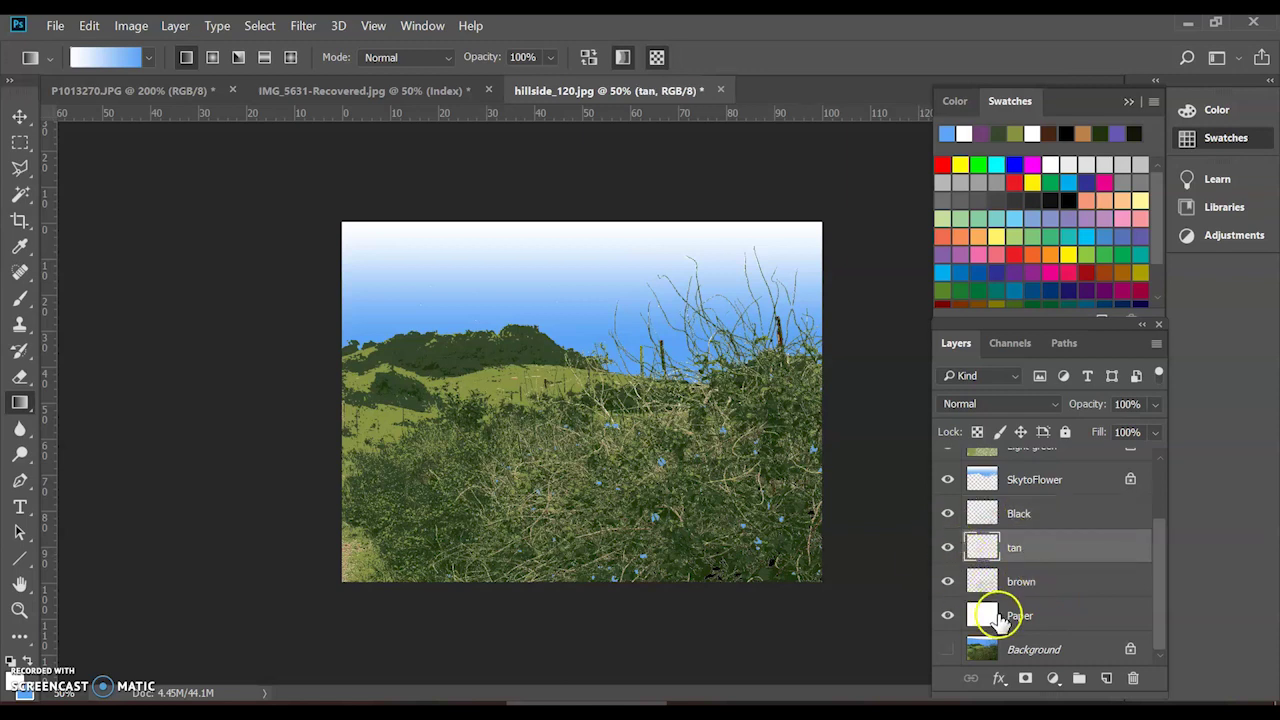
right_click(1043, 516)
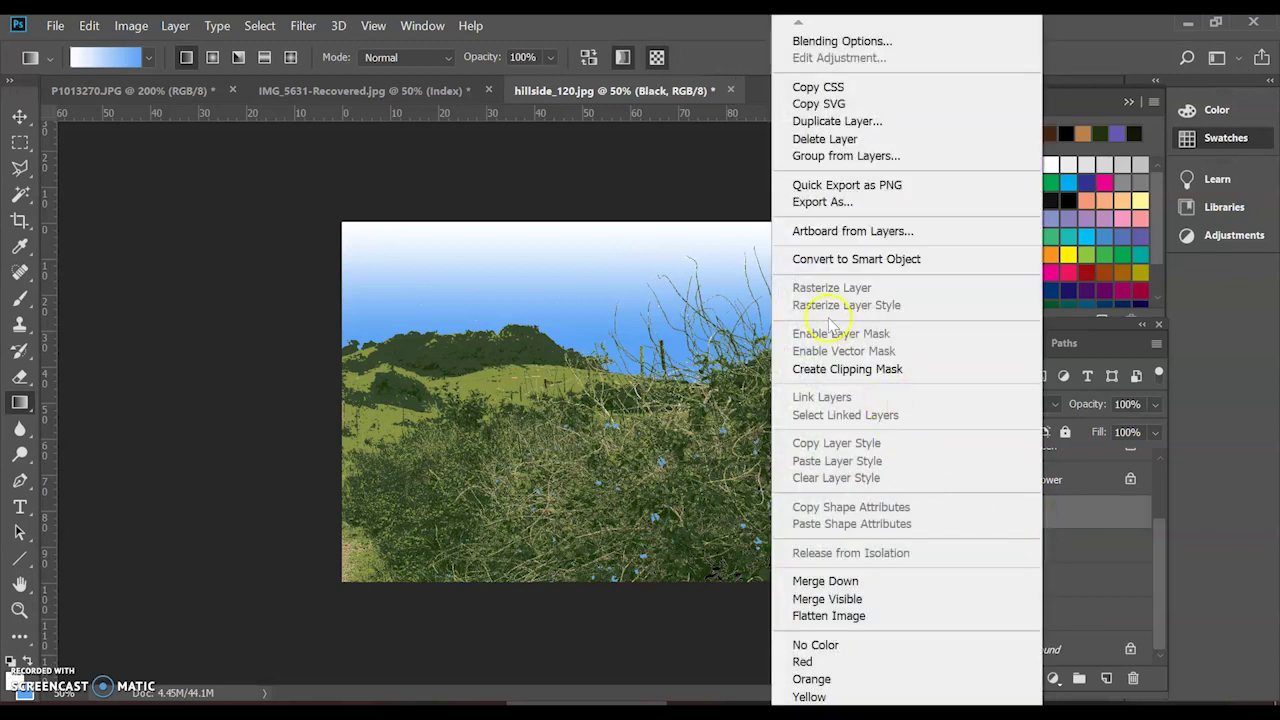
left_click(836, 140)
left_click(700, 305)
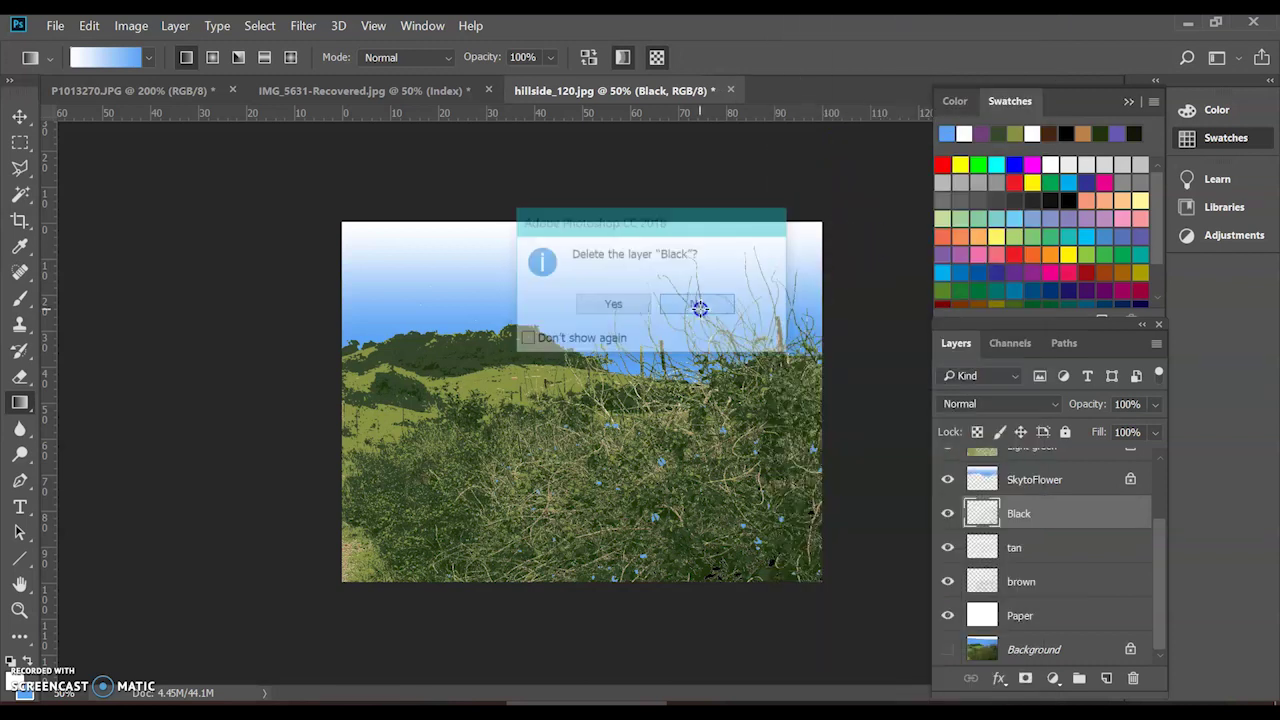
Step: Duplicate the Black layer and the brown layer within hillside_120.jpg
right_click(1054, 522)
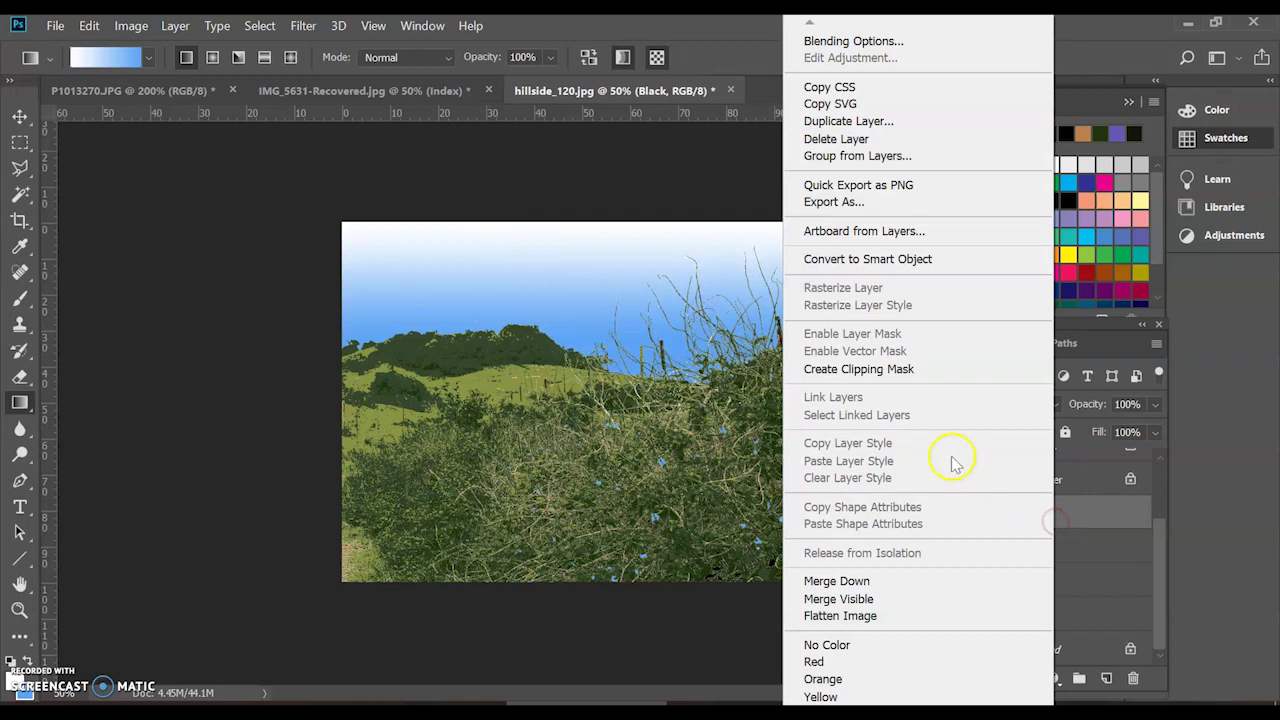
left_click(842, 122)
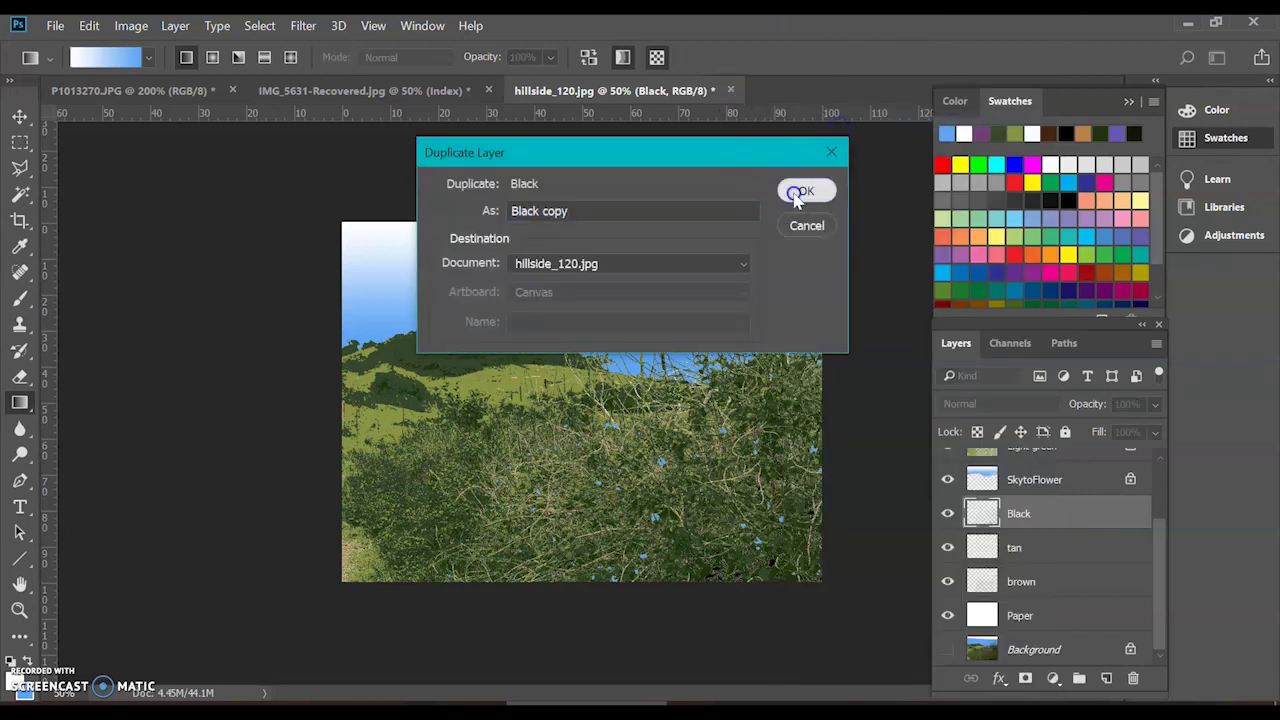
left_click(796, 191)
left_click(1058, 614)
right_click(1063, 619)
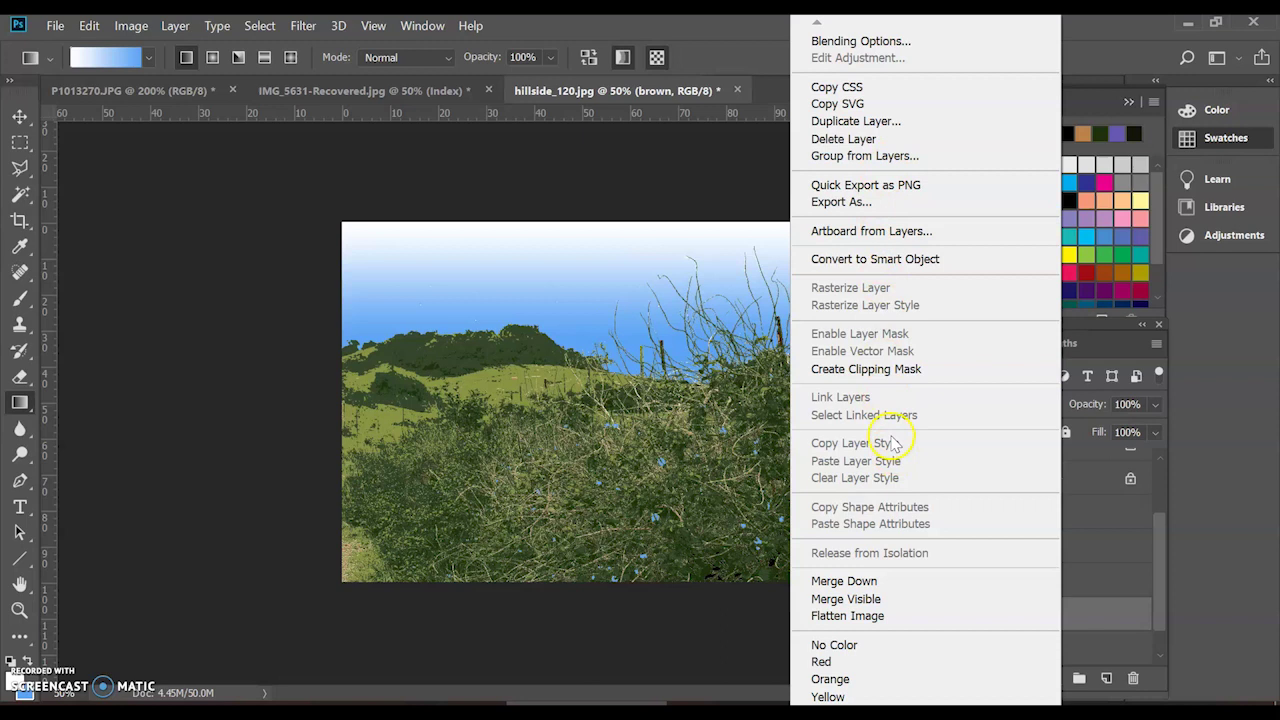
left_click(856, 121)
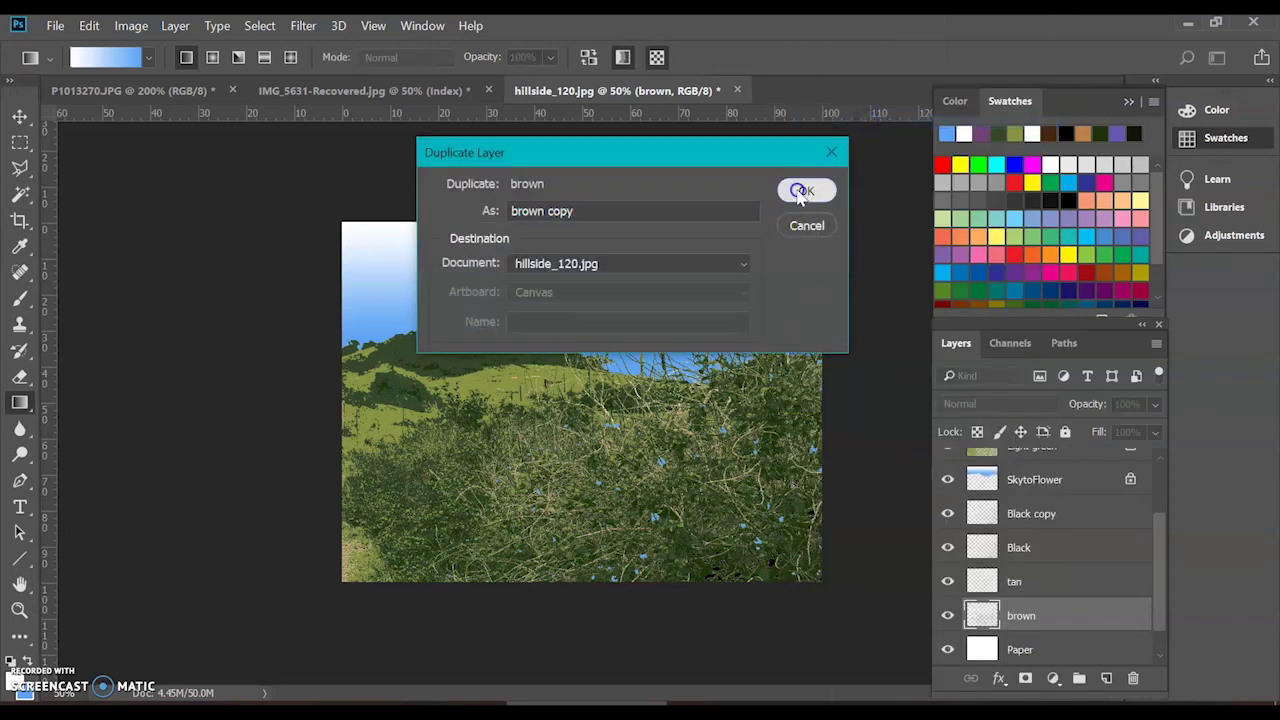
left_click(803, 190)
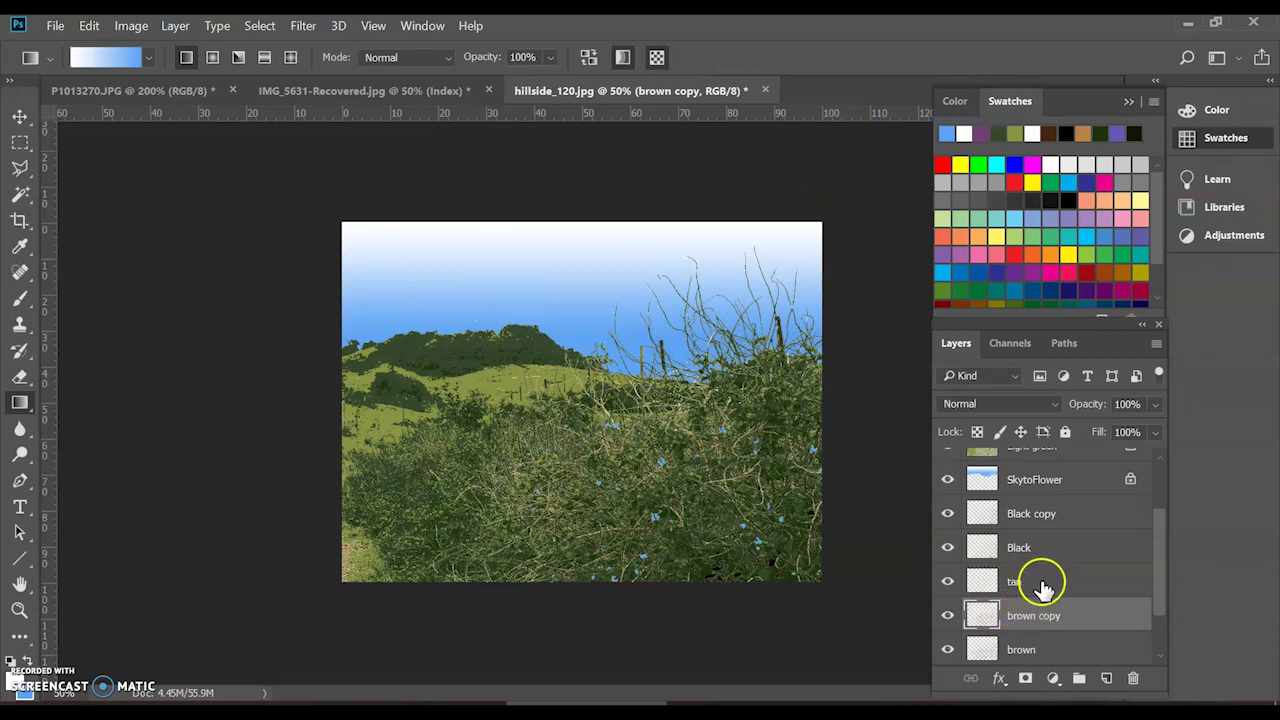
Step: Merge the tan layer with the copies of Black and brown, and rename the merged layer as TanCombo
left_click(1043, 588, "ctrl")
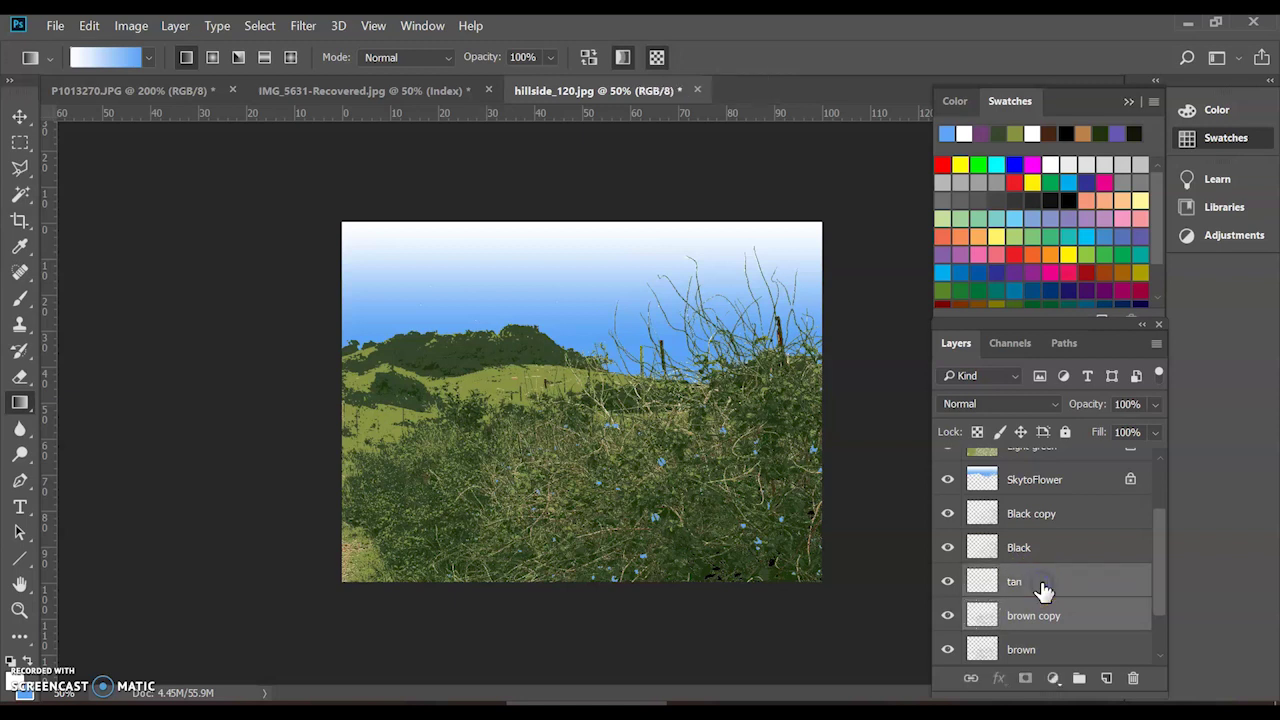
left_click(1052, 516, "ctrl")
right_click(1055, 519)
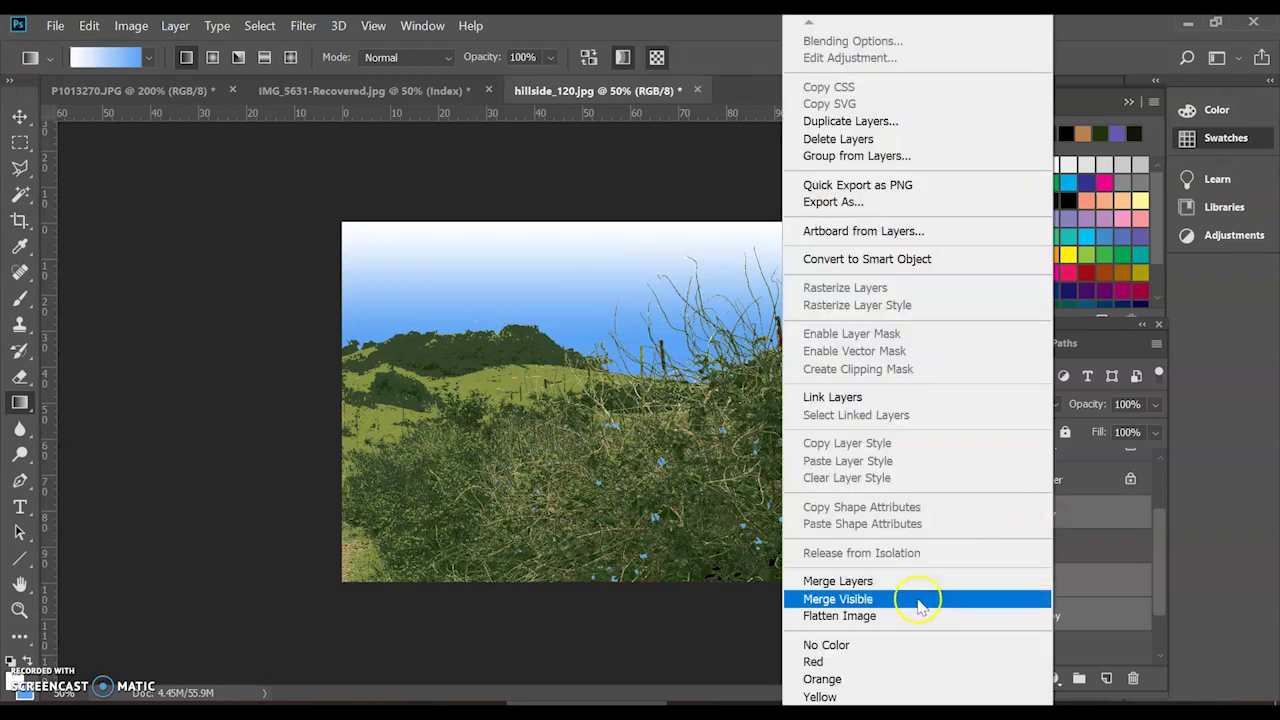
left_click(909, 584)
double_click(1036, 515)
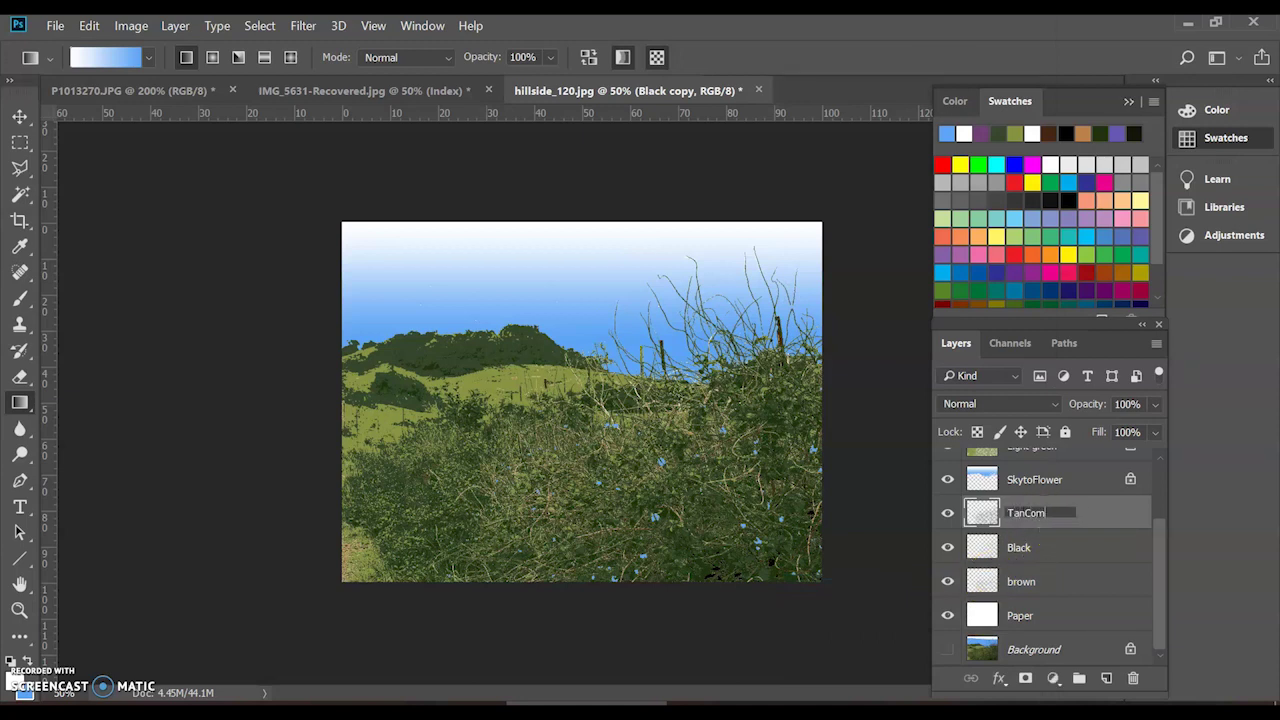
key("Return")
Step: Compare the image with and without TanCombo, and hide the original Black and brown layers
left_click(947, 515)
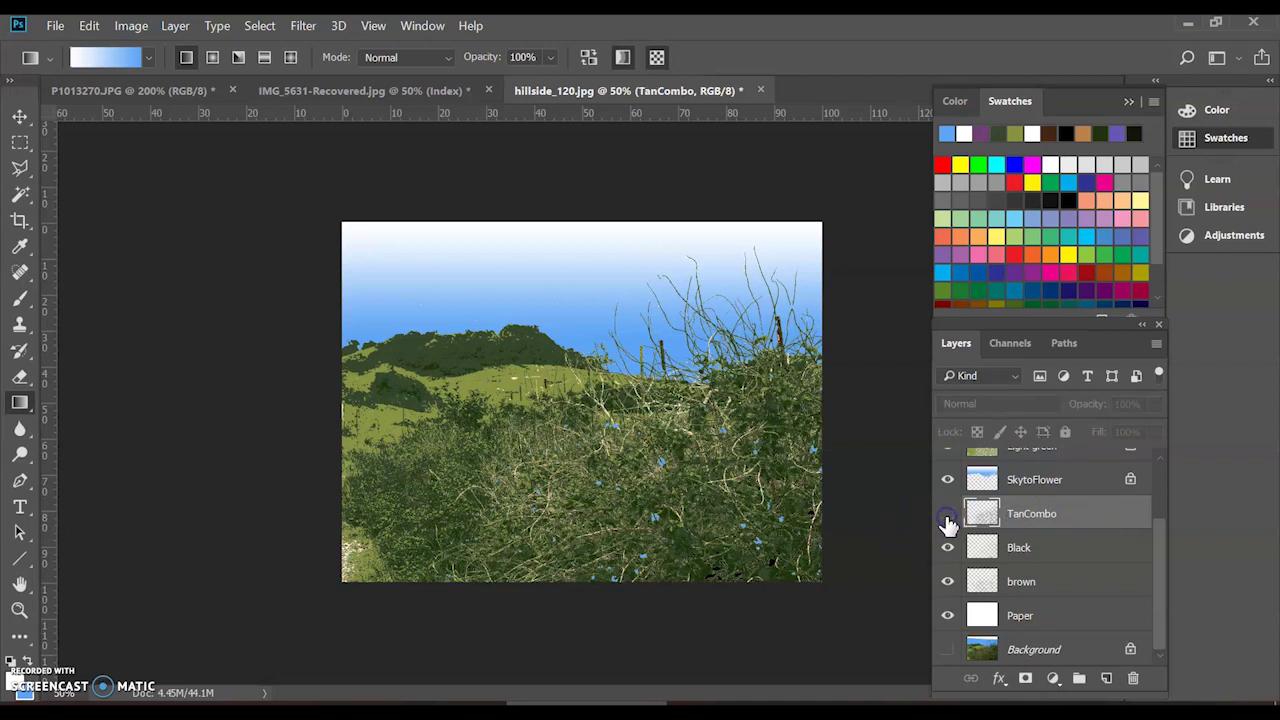
left_click(948, 514)
left_click(949, 516)
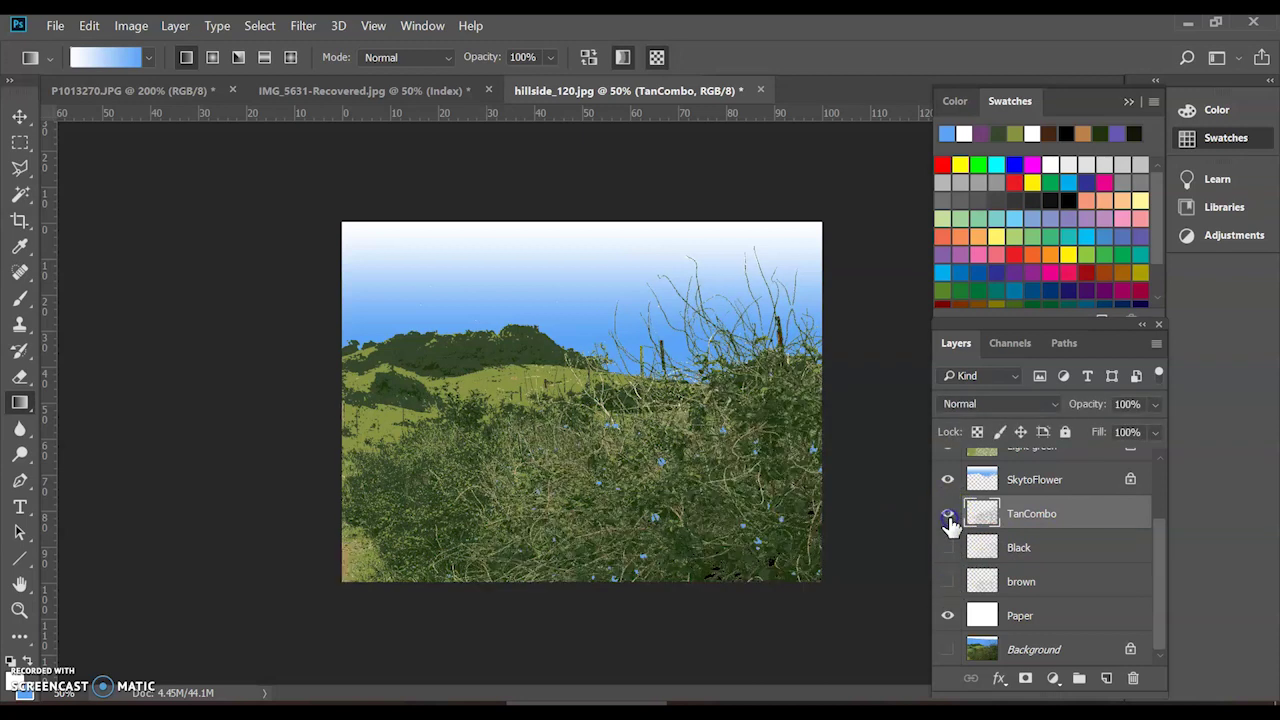
Step: Hide SkytoFlower and the green layers to isolate TanCombo over the paper, and lock TanCombo's transparent pixels
key("ctrl+plus")
key("ctrl+plus")
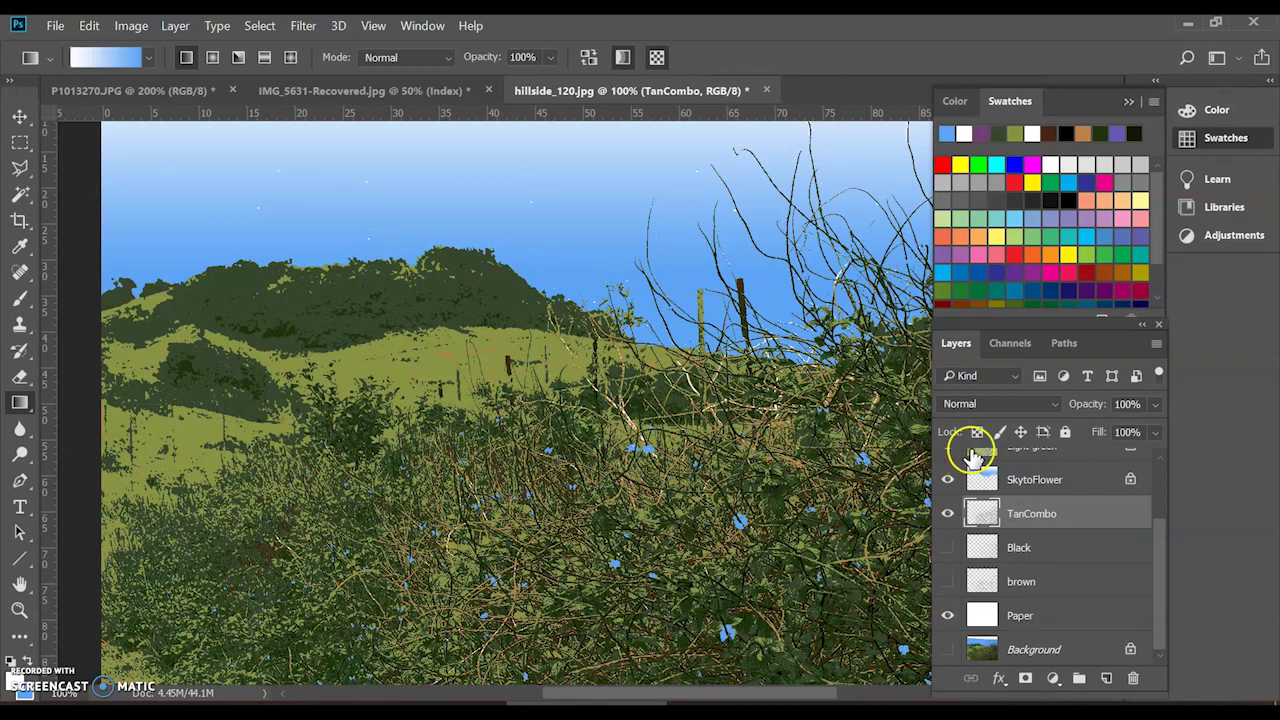
left_click_drag(948, 480, 950, 412)
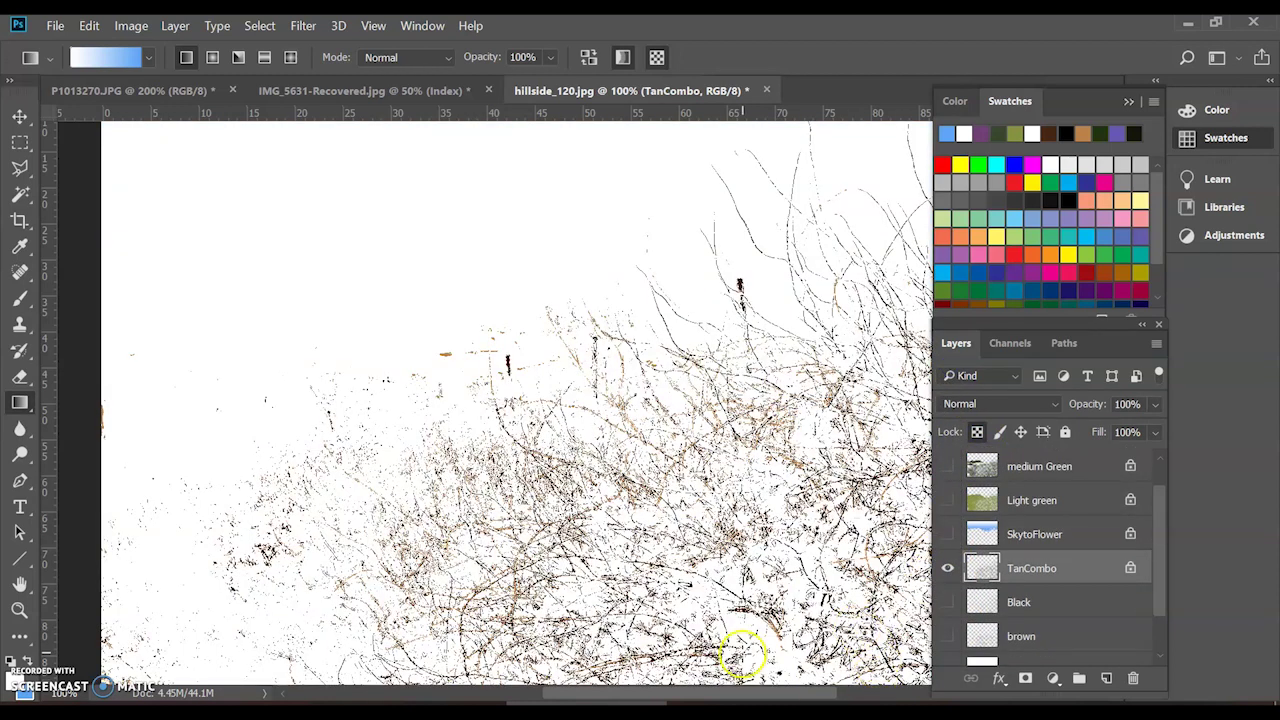
scroll(714, 571, "down", 3)
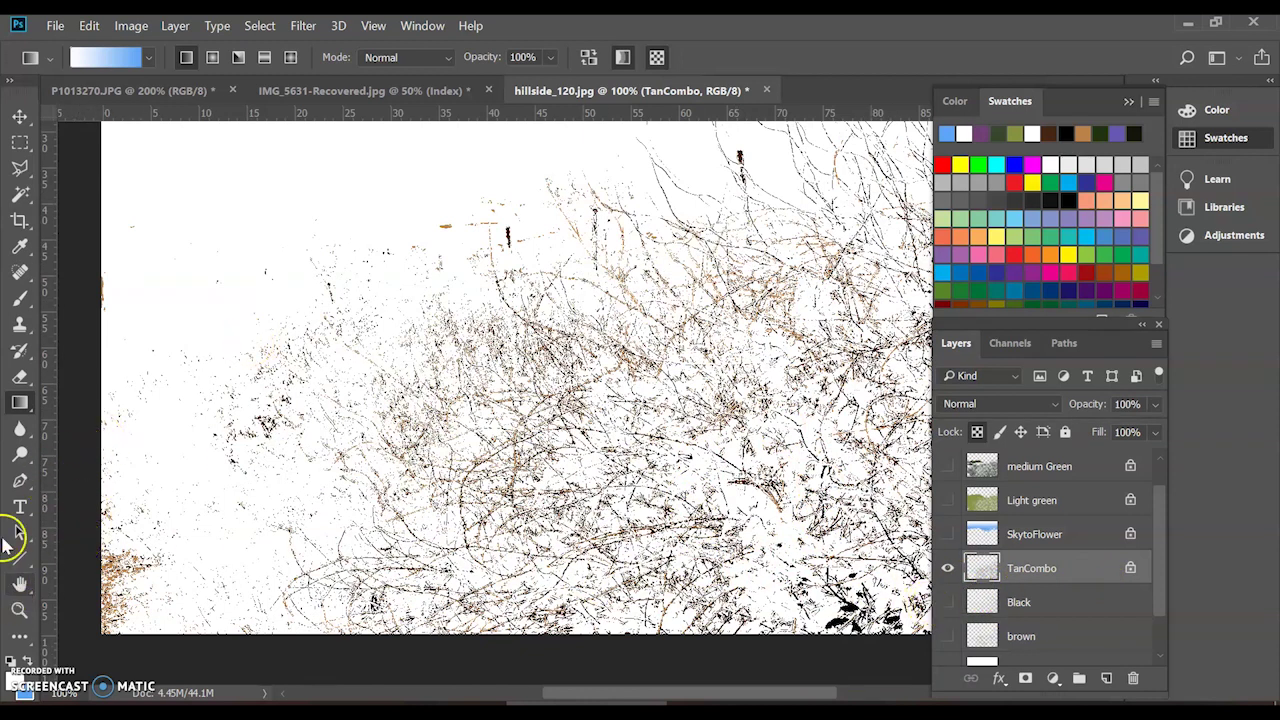
Step: Set the foreground to the recently used tan colour and paint over all of TanCombo's pixels with an 1100 px brush
left_click(19, 246)
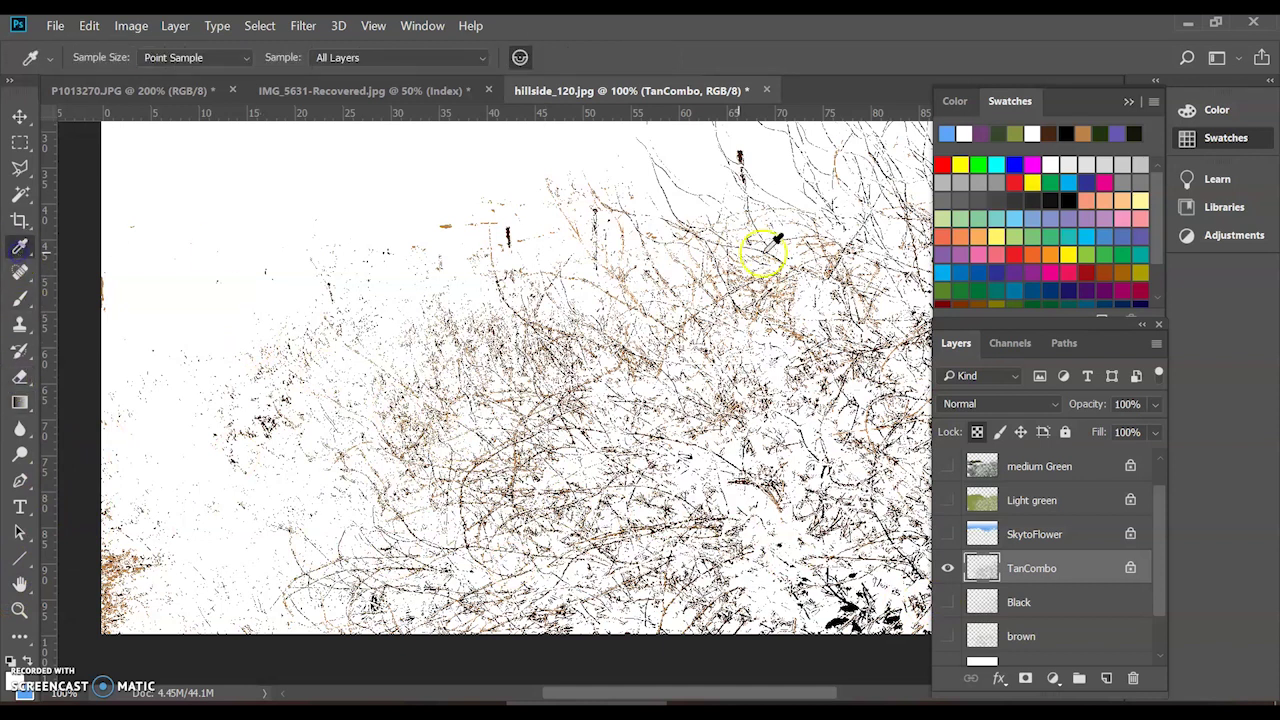
left_click(1084, 133)
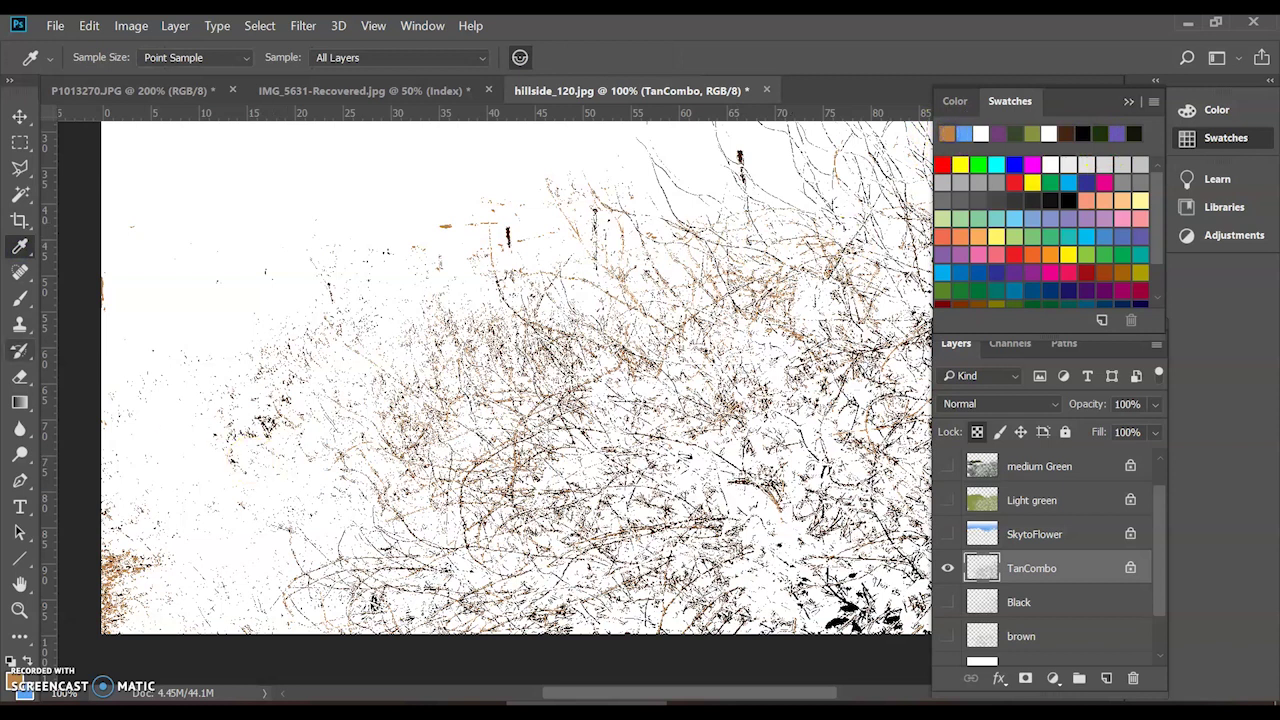
left_click(19, 300)
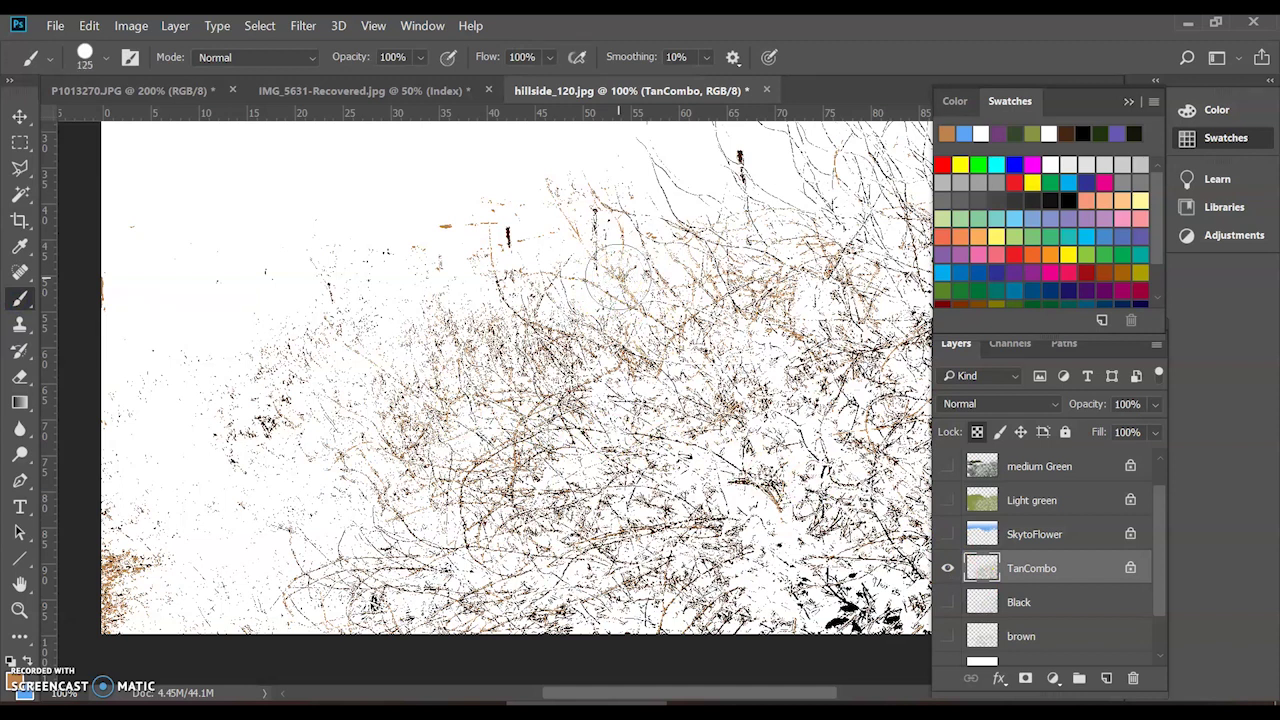
key("bracketright")
key("bracketright")
key("bracketleft")
key("bracketleft")
key("bracketleft")
key("bracketleft")
key("bracketleft")
left_click_drag(506, 423, 771, 404)
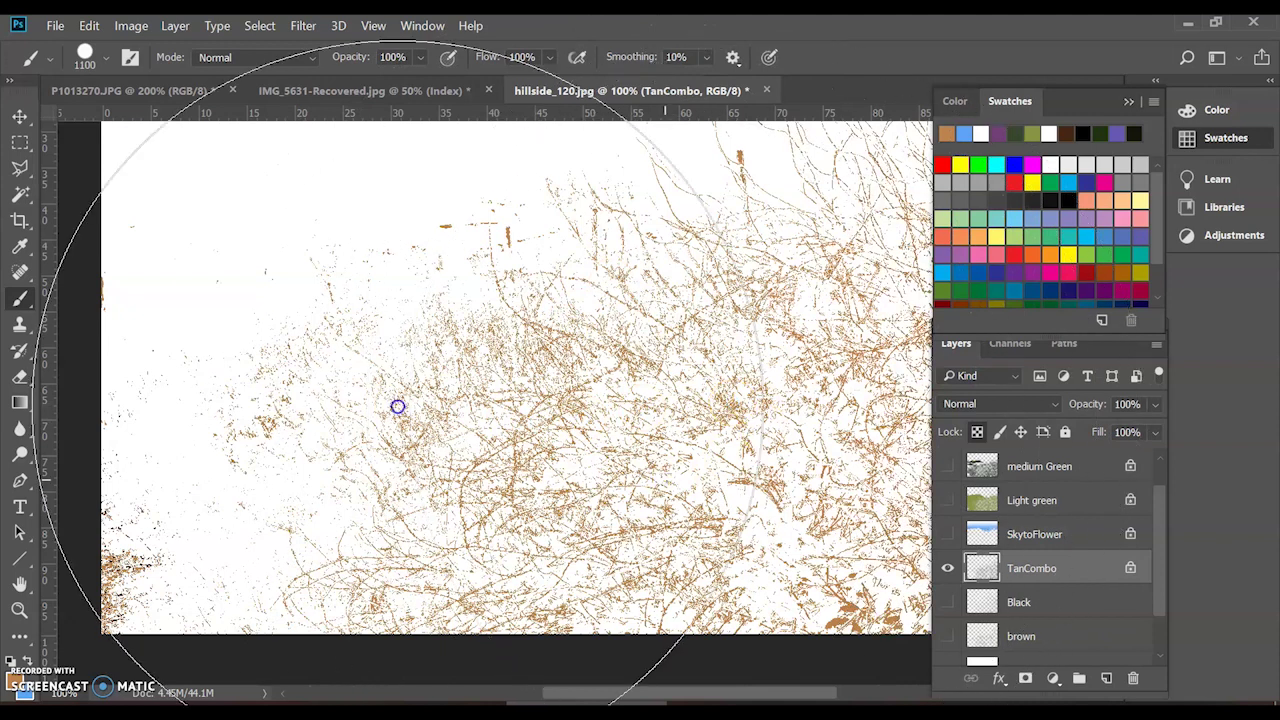
key("ctrl+minus")
key("ctrl+minus")
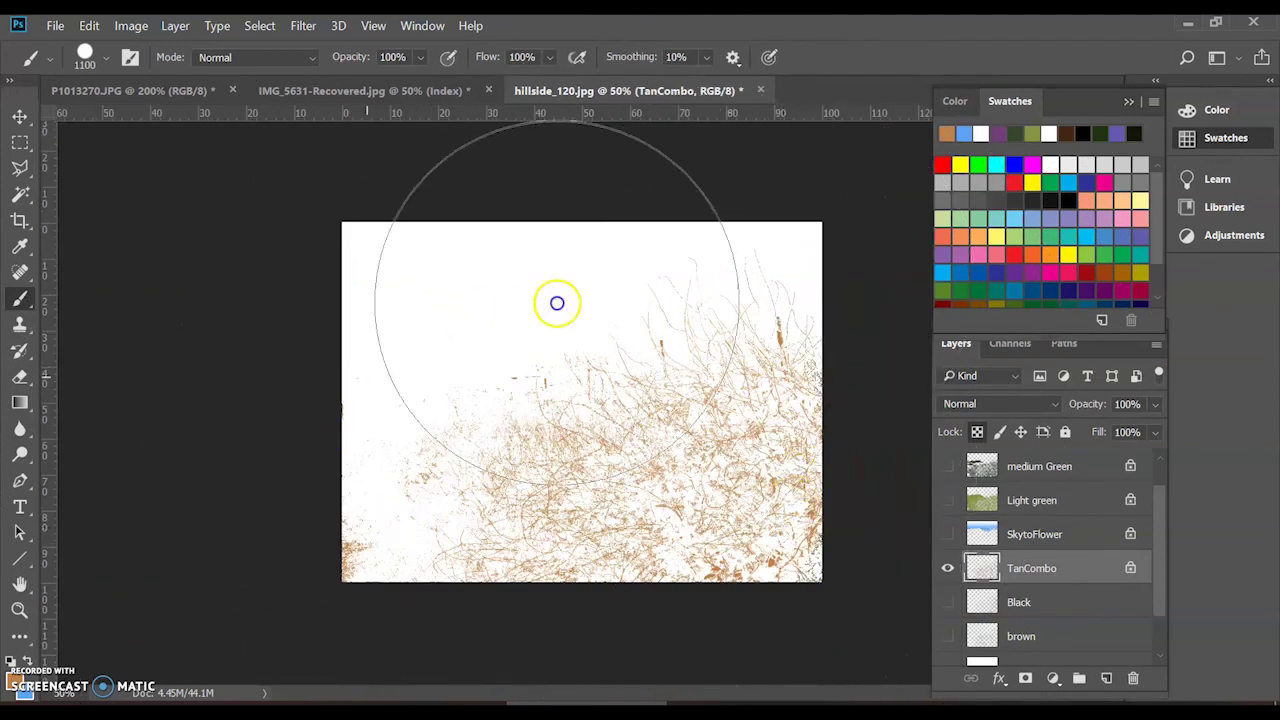
Step: Move TanCombo directly below the brown layer, and show the Black and brown layers above it
left_click_drag(1083, 569, 1080, 645)
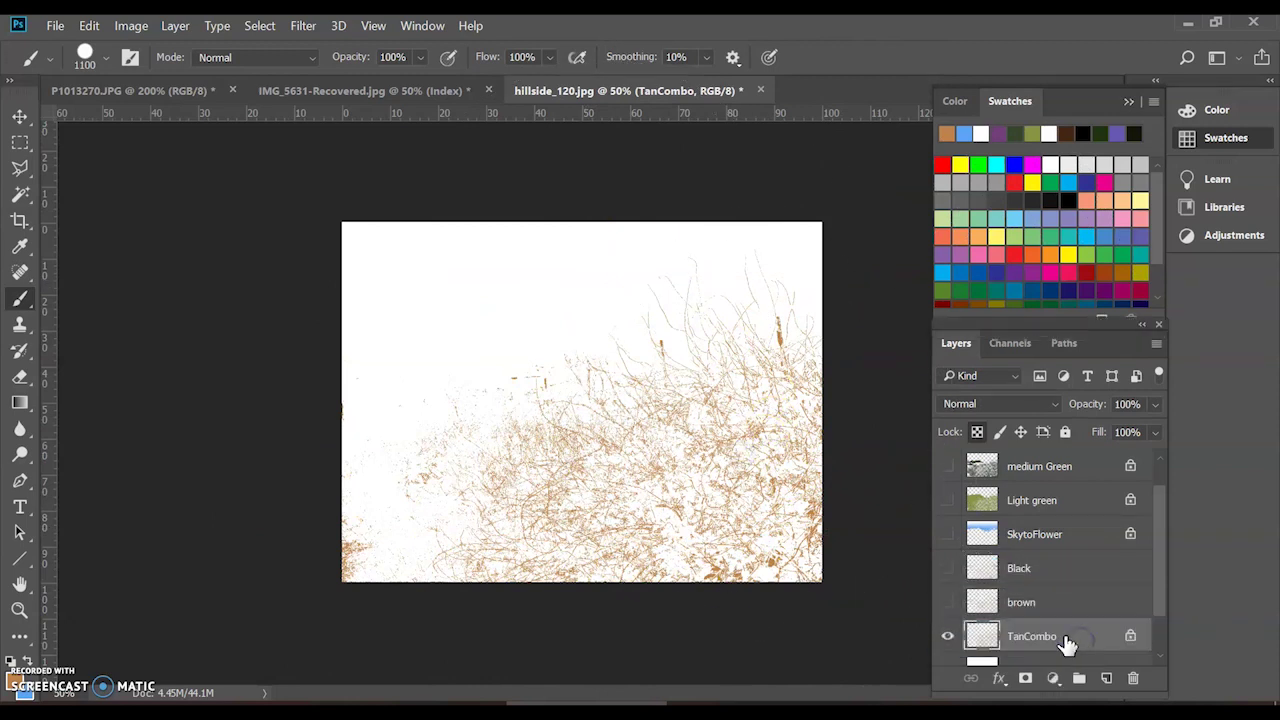
left_click_drag(950, 606, 947, 578)
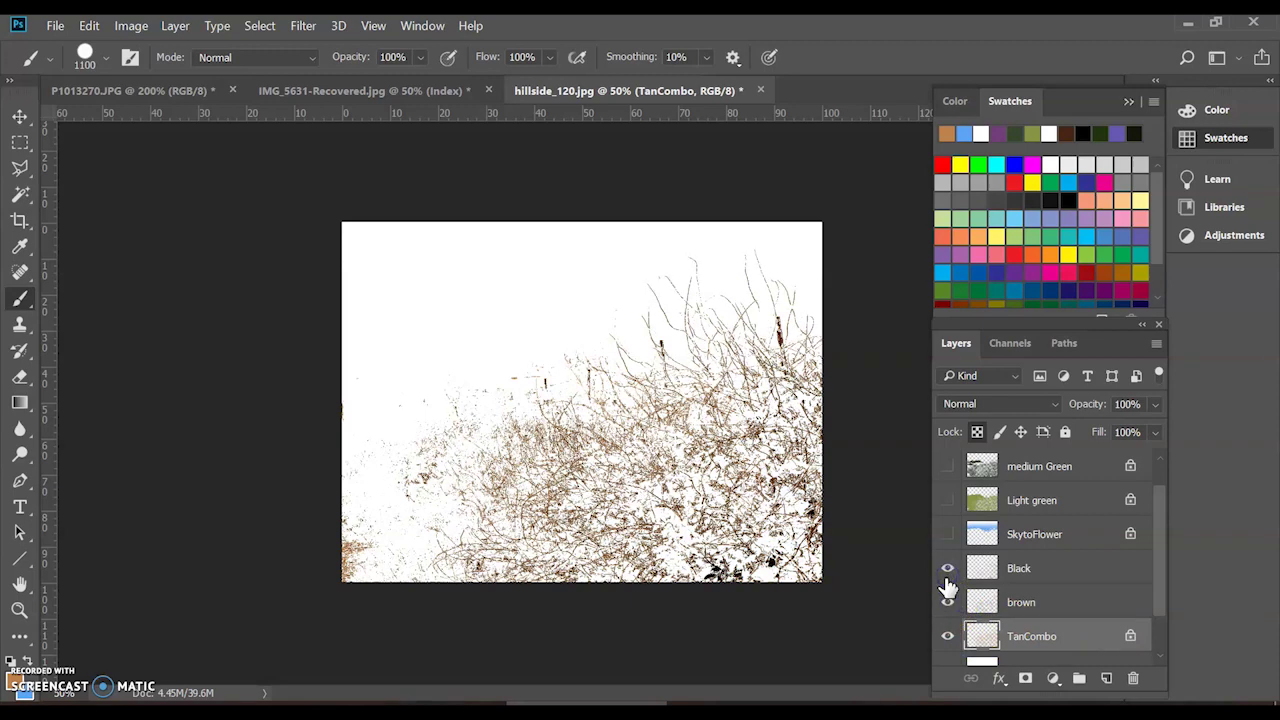
Step: Examine at 300% how the black and brown branches sit over the tan ones
key("ctrl+plus")
key("ctrl+plus")
left_click_drag(771, 586, 787, 592)
scroll(787, 592, "up", 3)
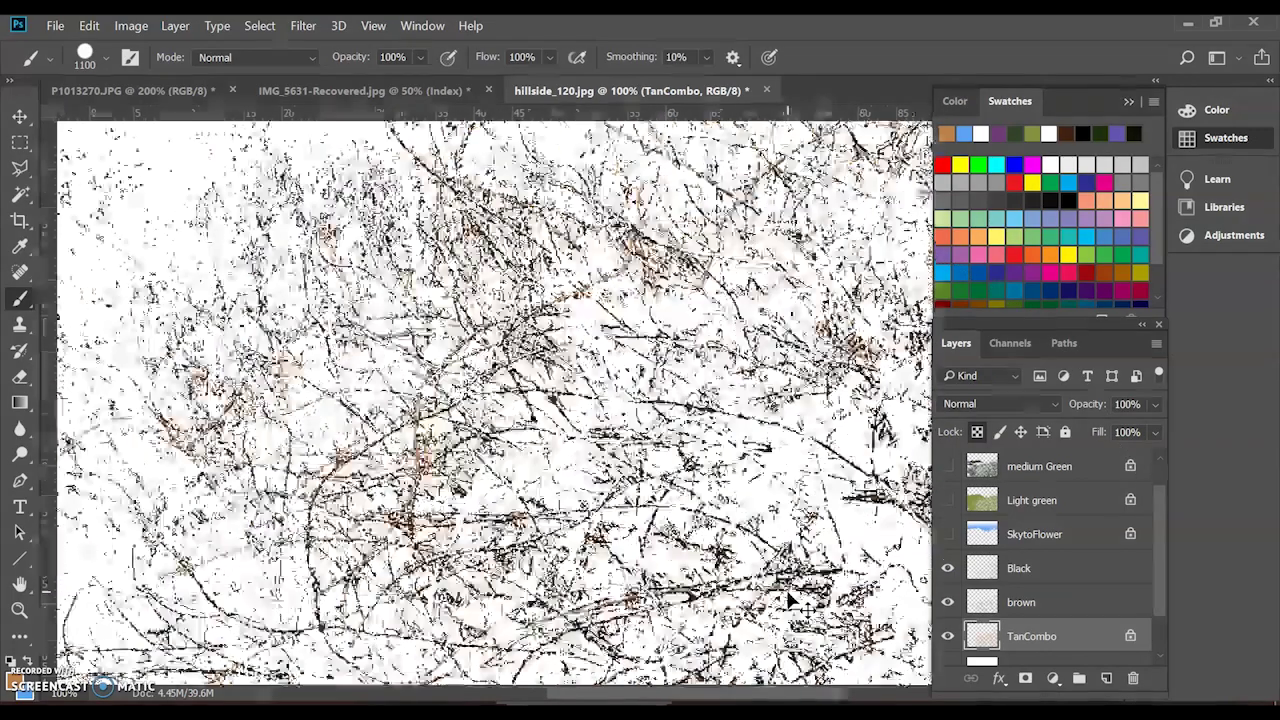
key("ctrl+plus")
key("ctrl+plus")
scroll(435, 455, "right", 5)
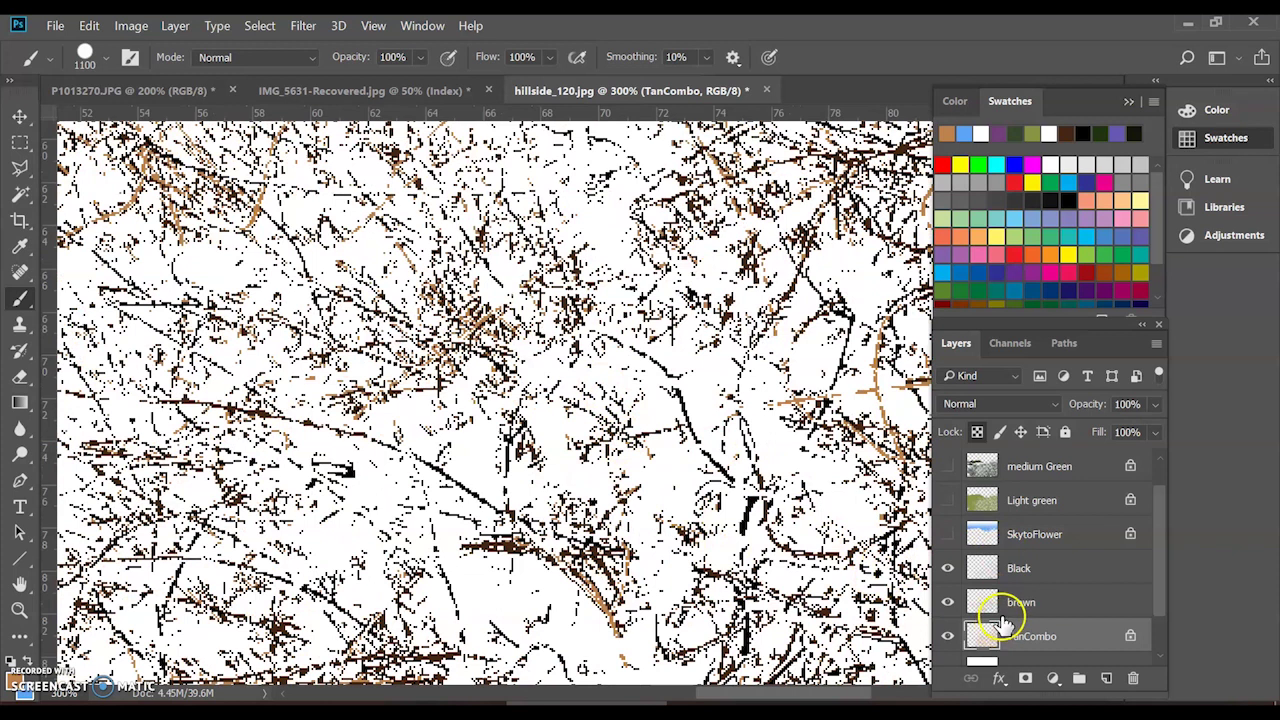
scroll(1005, 608, "down", 2)
left_click(946, 650)
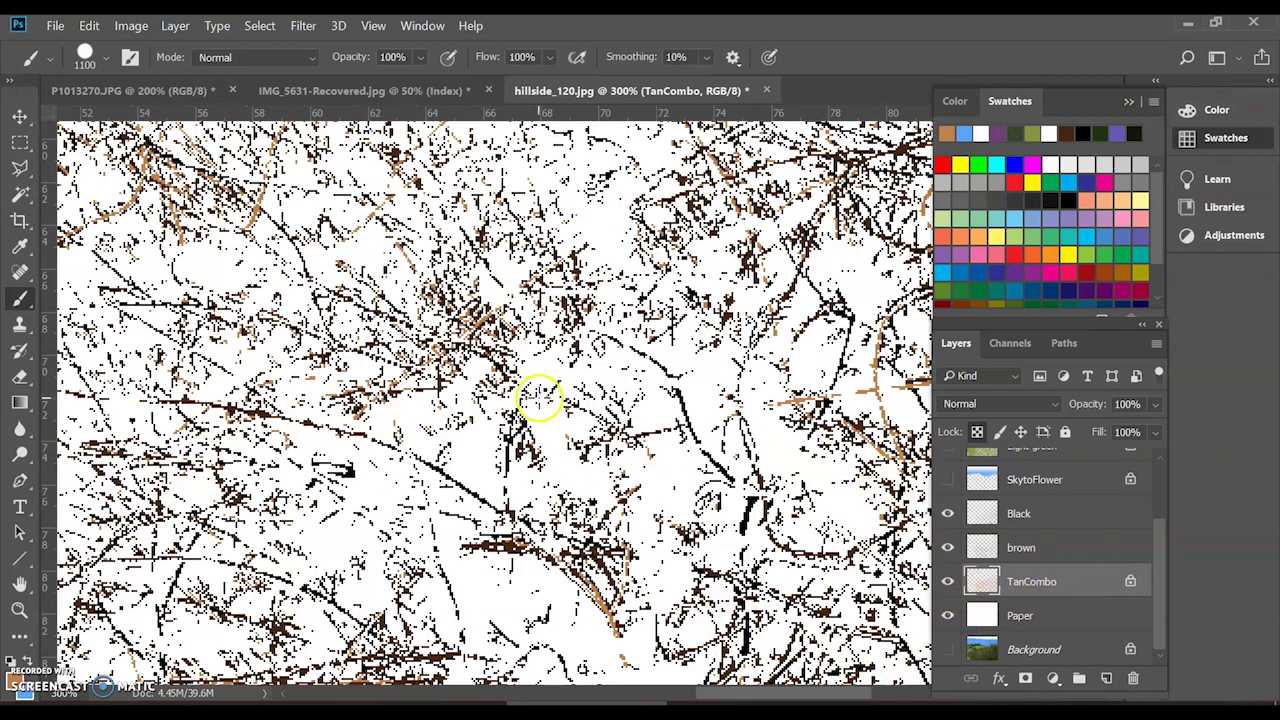
Step: Show the SkytoFlower, Light green, medium Green and Shadow Green layers over the branches
left_click_drag(946, 547, 950, 483)
scroll(951, 484, "up", 3)
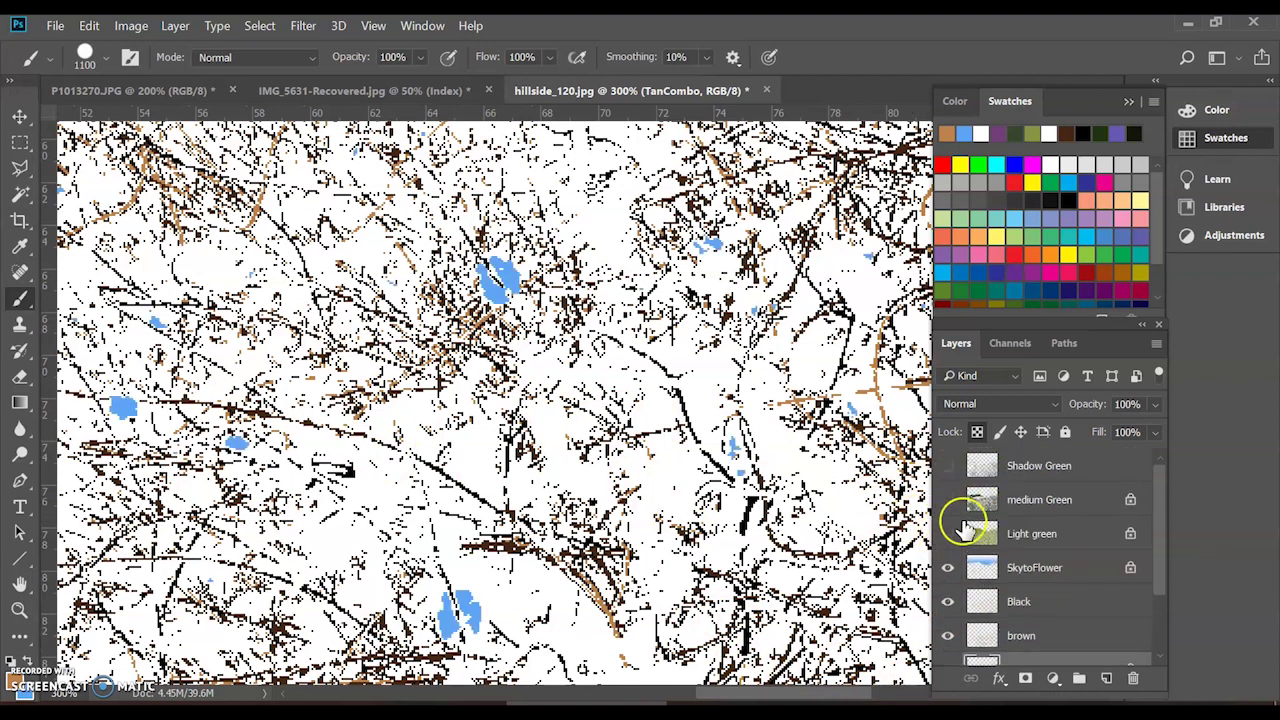
left_click(951, 484)
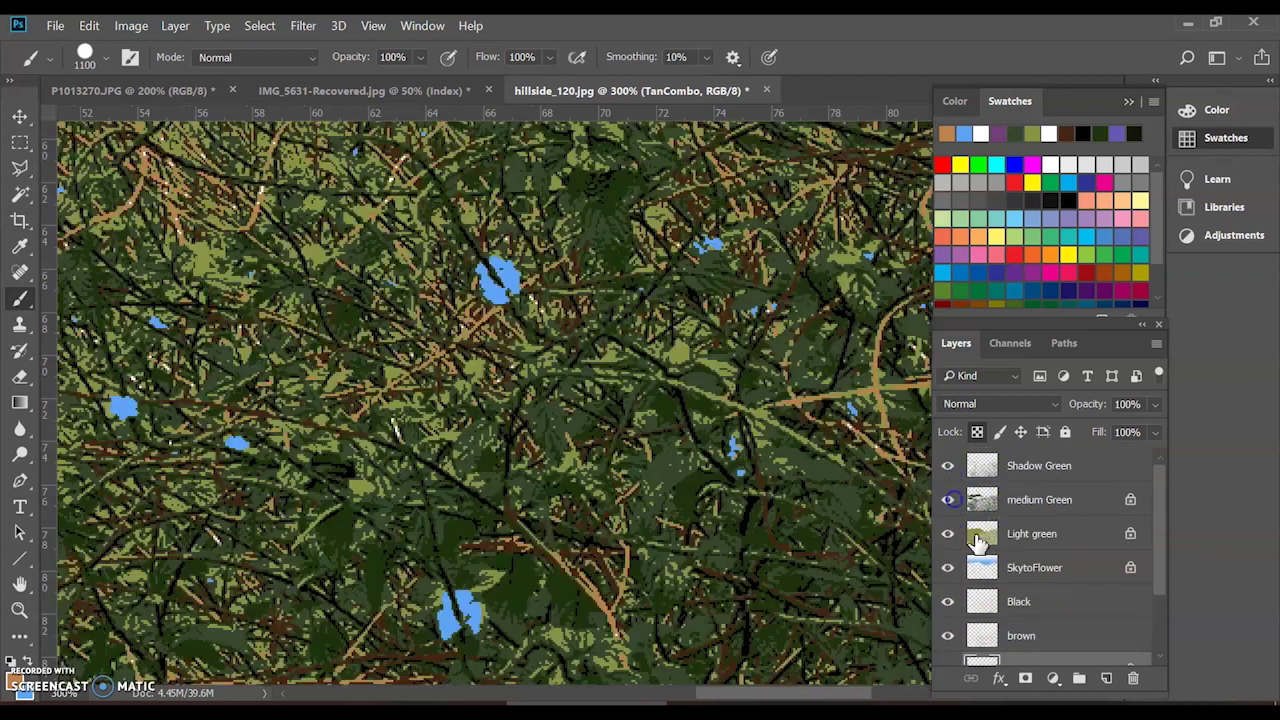
Step: Compare the close-up of the branches with and without the brown layer
left_click(1163, 603)
left_click_drag(1165, 603, 1167, 640)
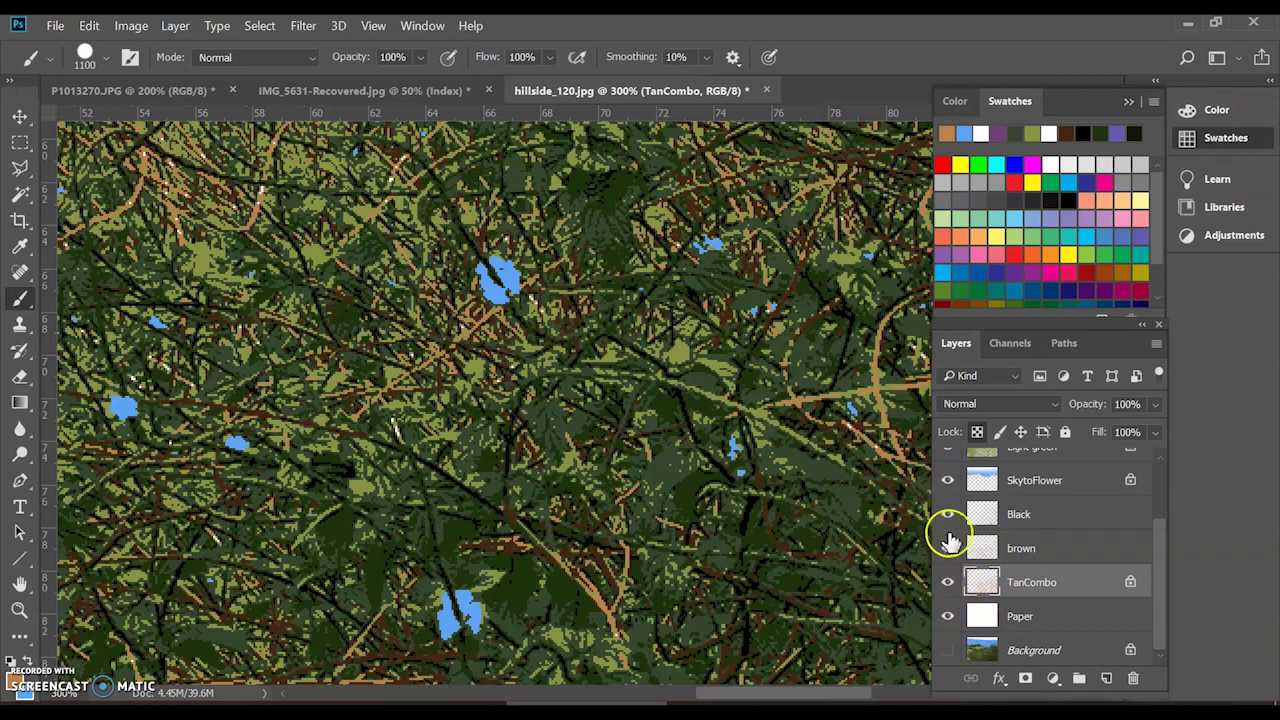
left_click(948, 549)
left_click(948, 549)
left_click(948, 549)
left_click(948, 549)
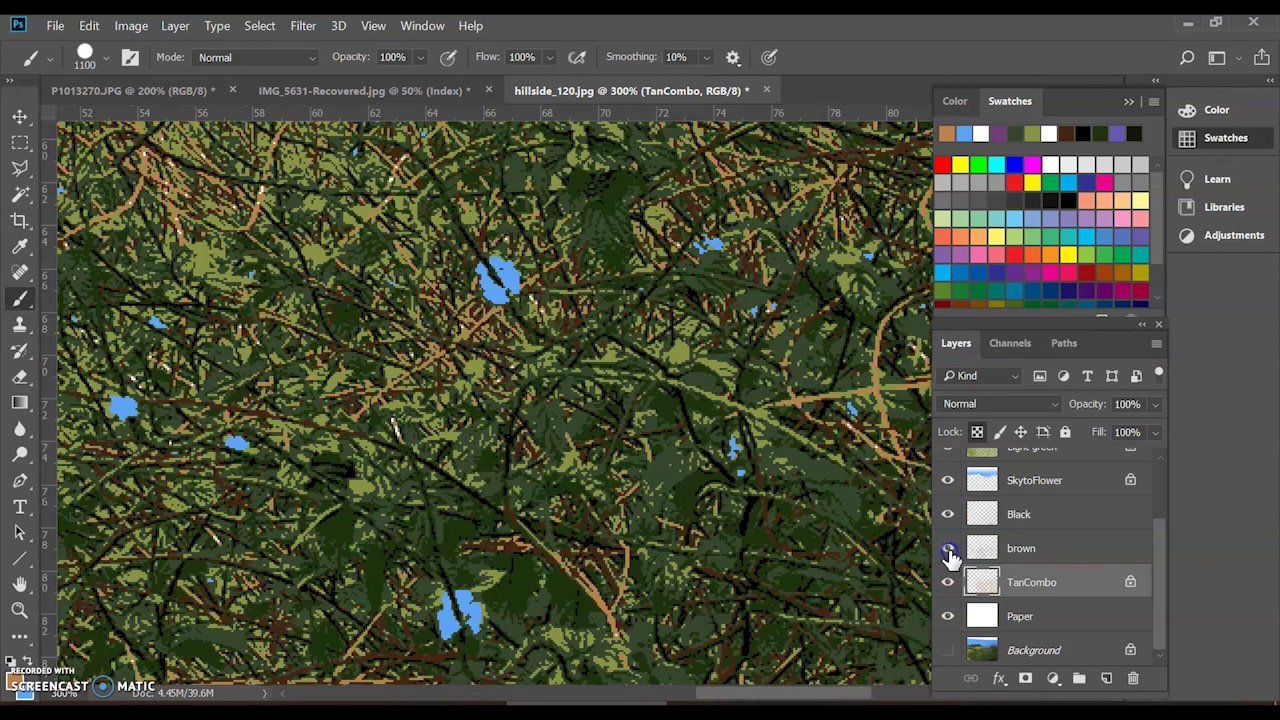
Step: Try shifting the brown layer over TanCombo with the Move tool, and undo the shift
left_click(1092, 552)
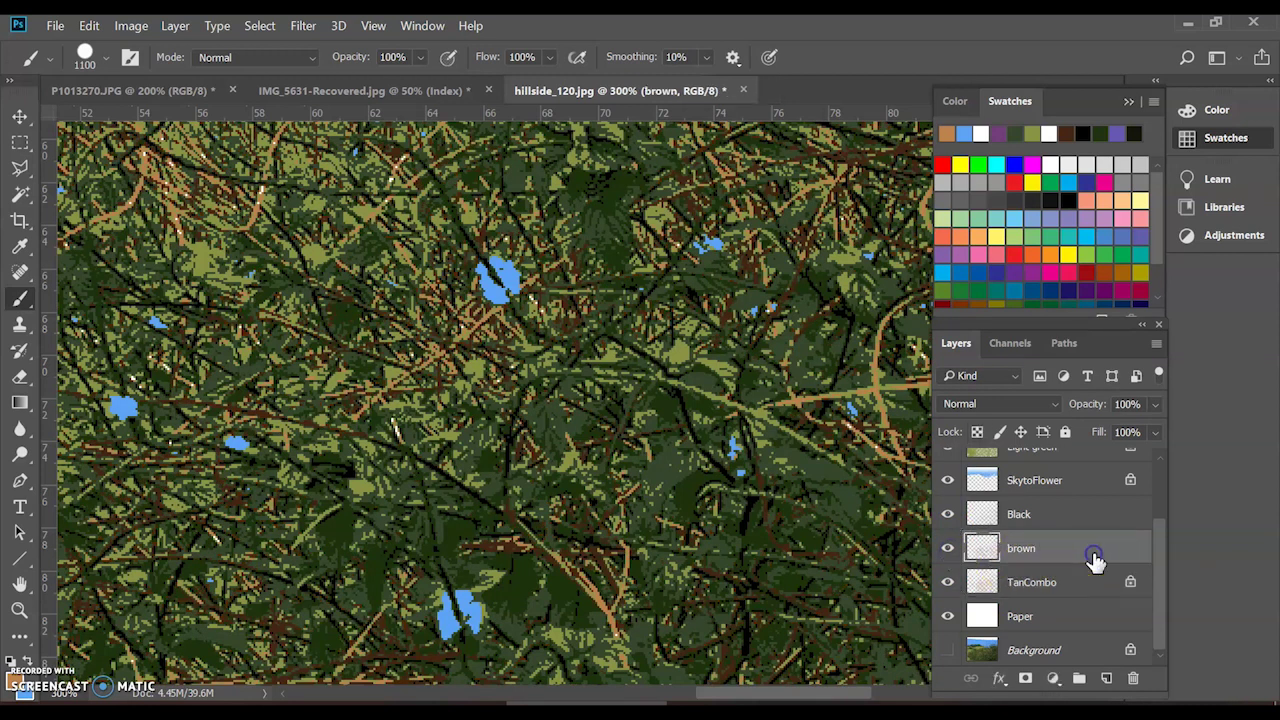
left_click(20, 118)
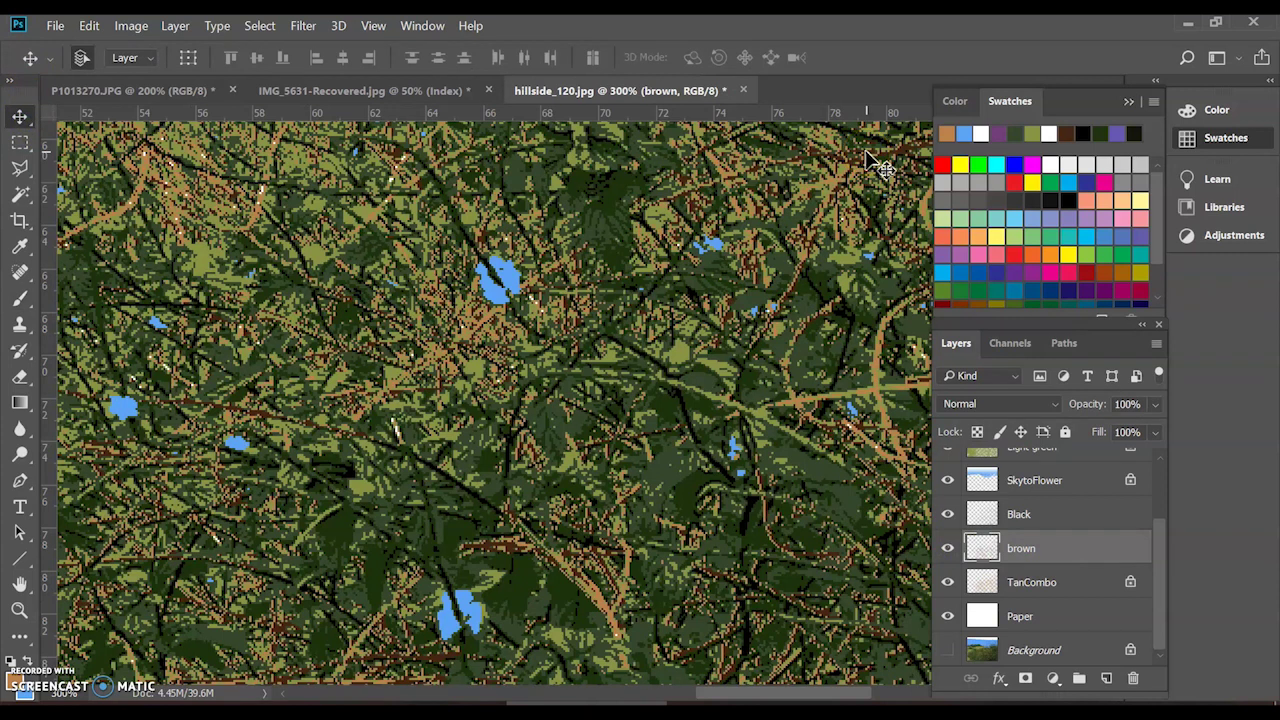
key("ctrl+z")
key("ctrl+z")
key("ctrl+z")
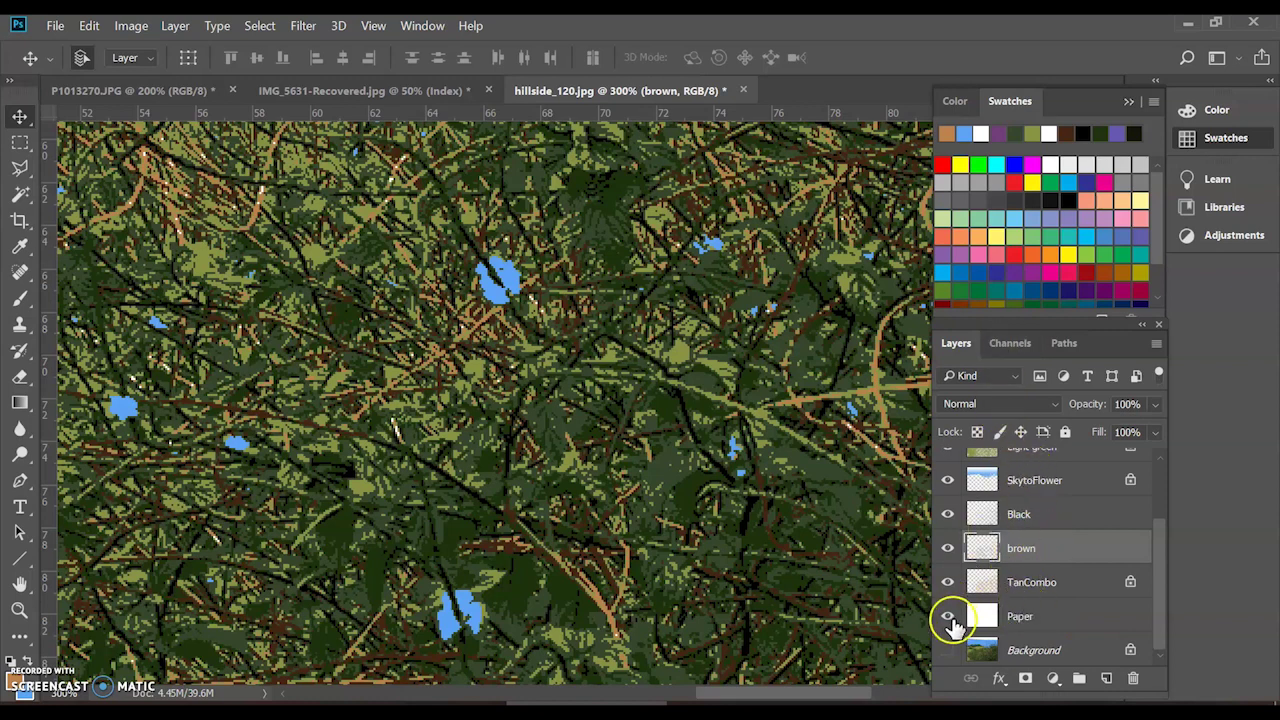
Step: Examine the whole hillside picture at 66.7% with all of its colour layers showing
scroll(860, 450, "down", 3)
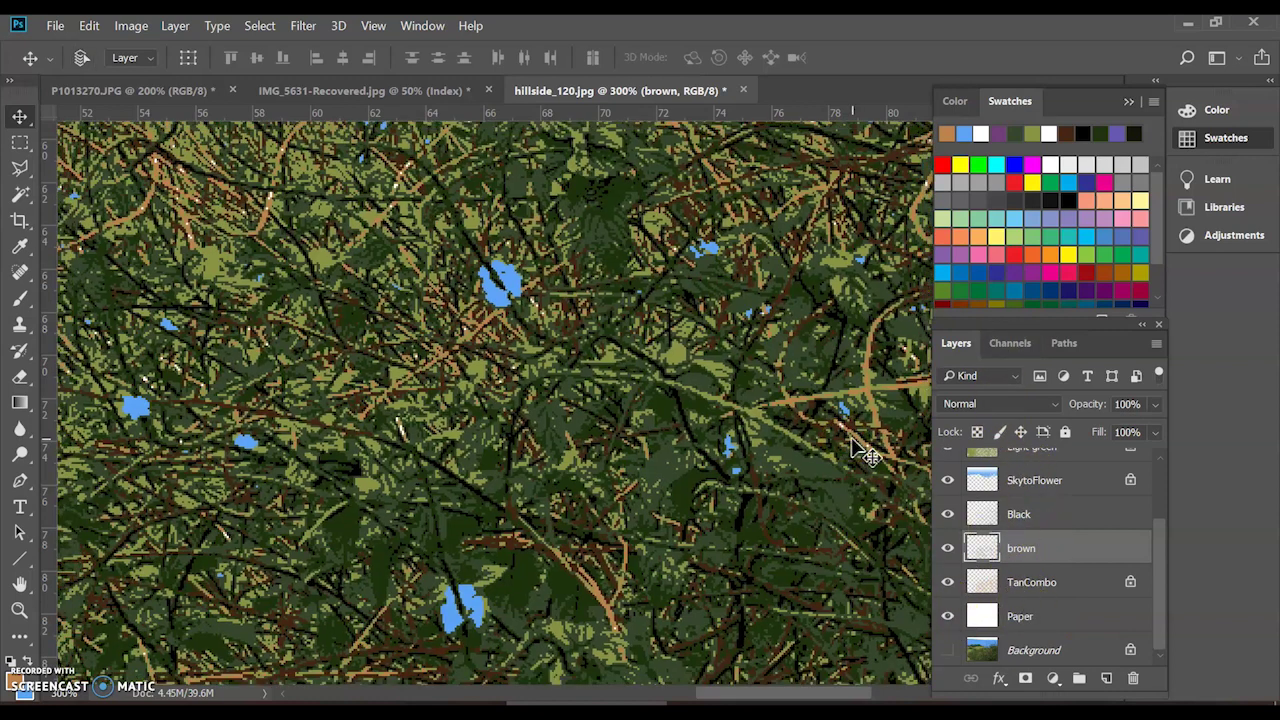
scroll(865, 455, "up", 4)
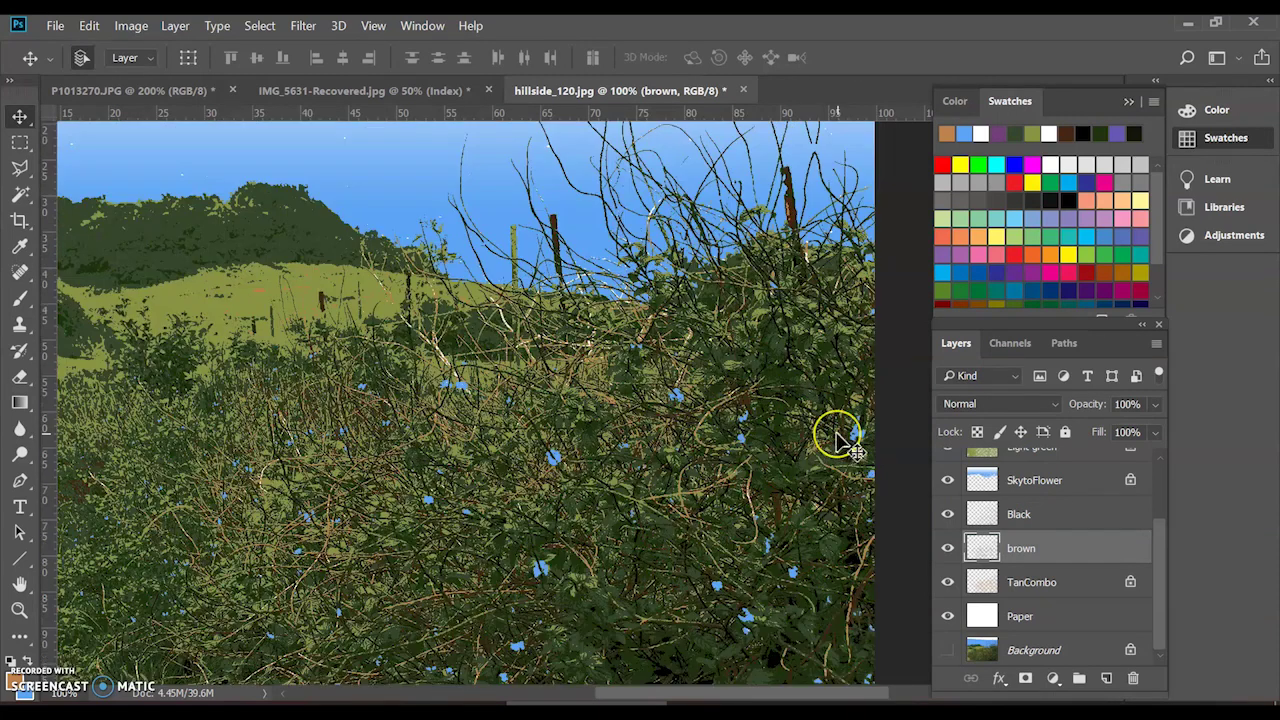
scroll(845, 445, "down", 1)
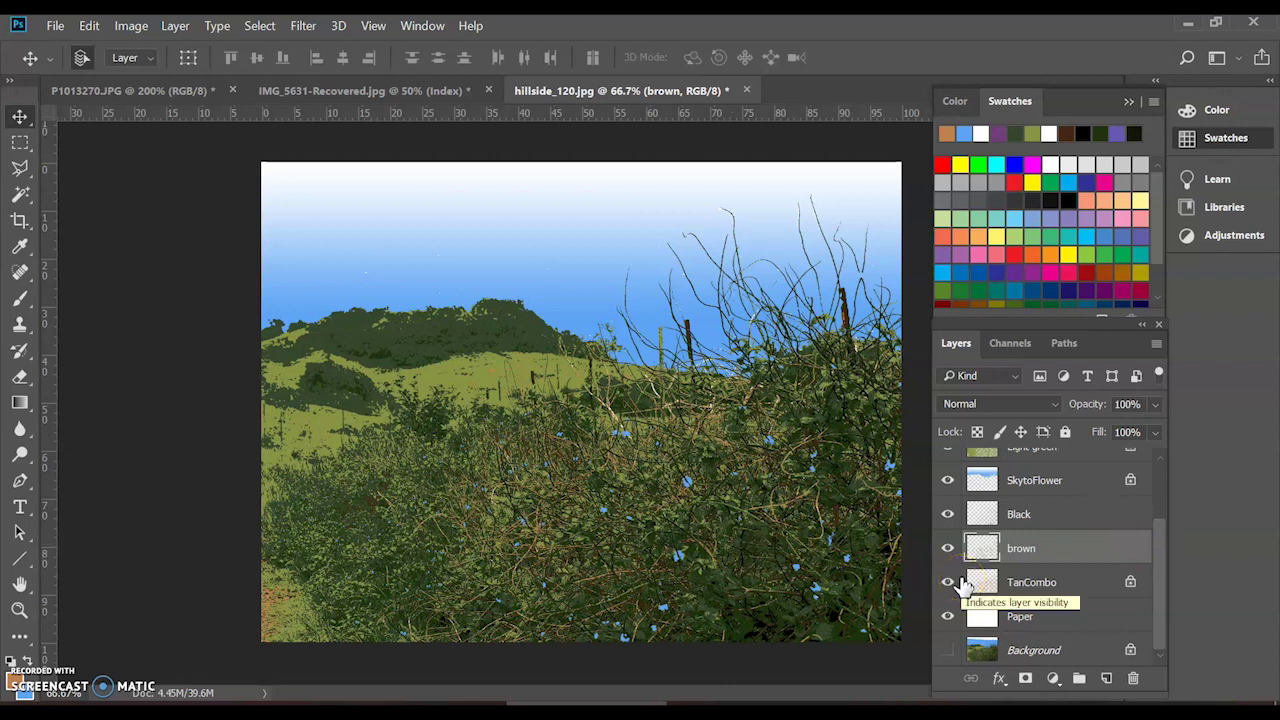
scroll(1060, 596, "up", 3)
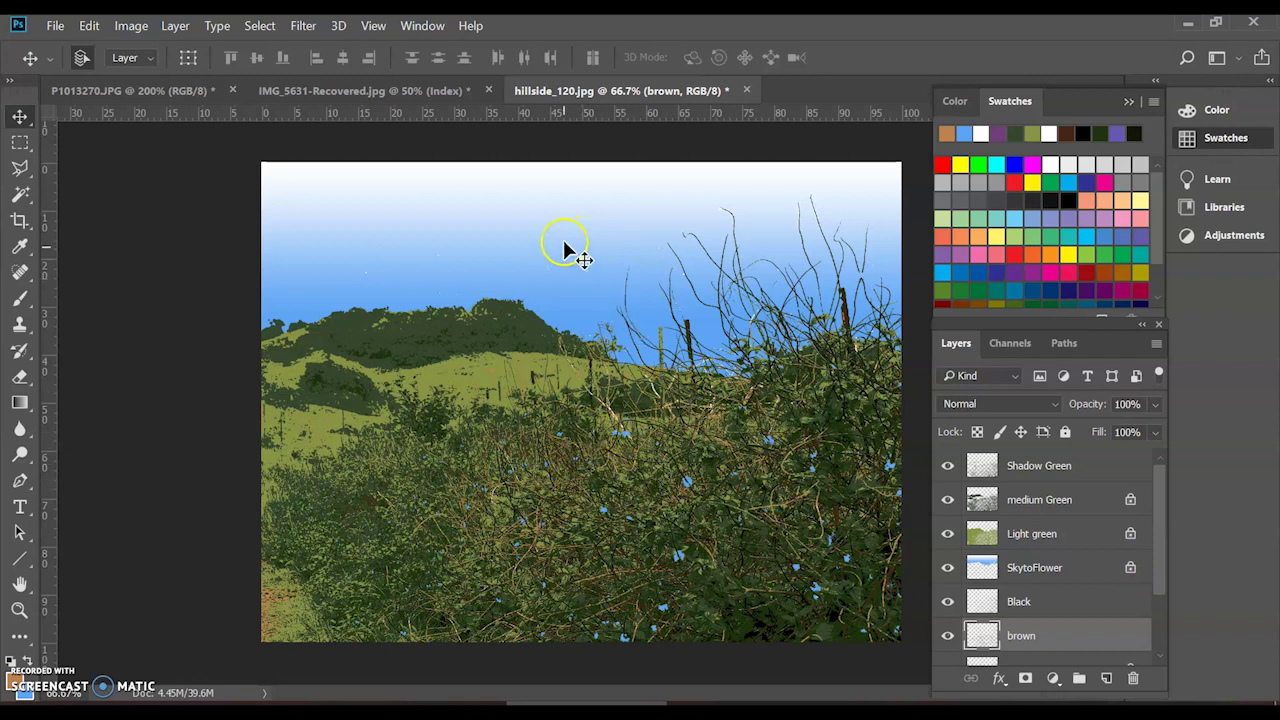
Step: Make SkytoFlower the active layer and hide every other colour layer, leaving it alone over the white Paper layer
left_click(1069, 576)
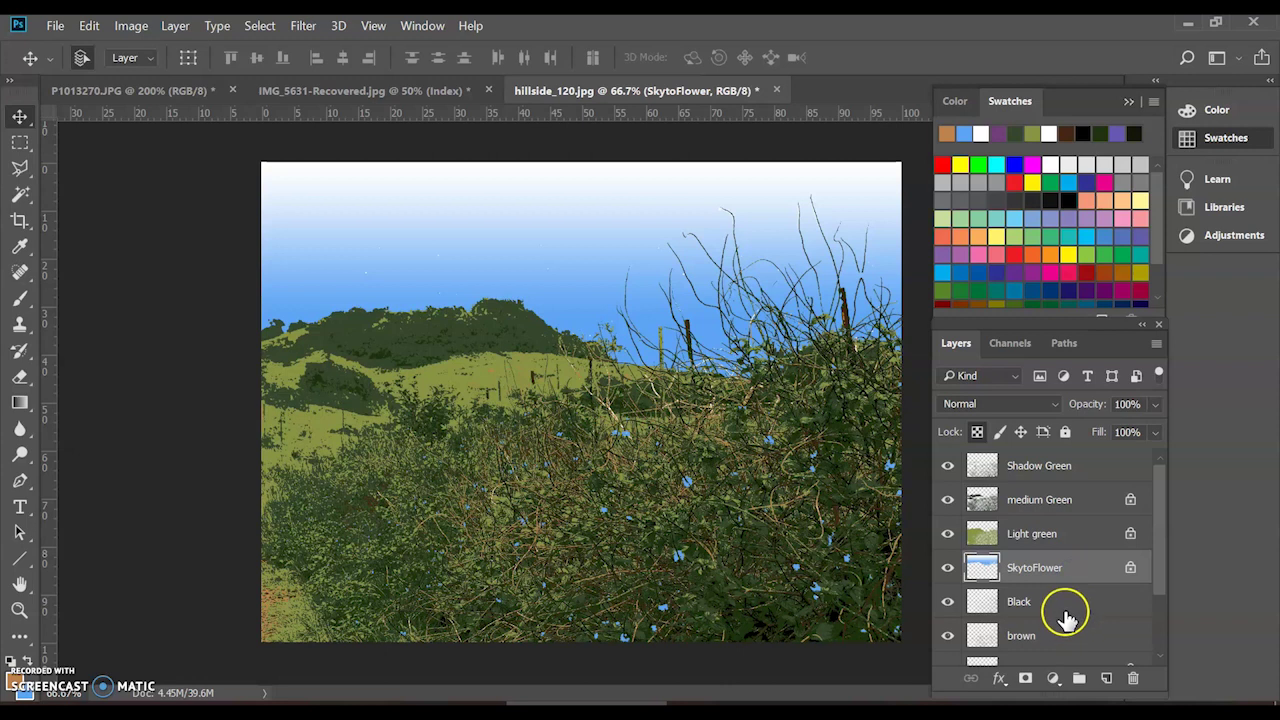
left_click_drag(1165, 588, 1163, 666)
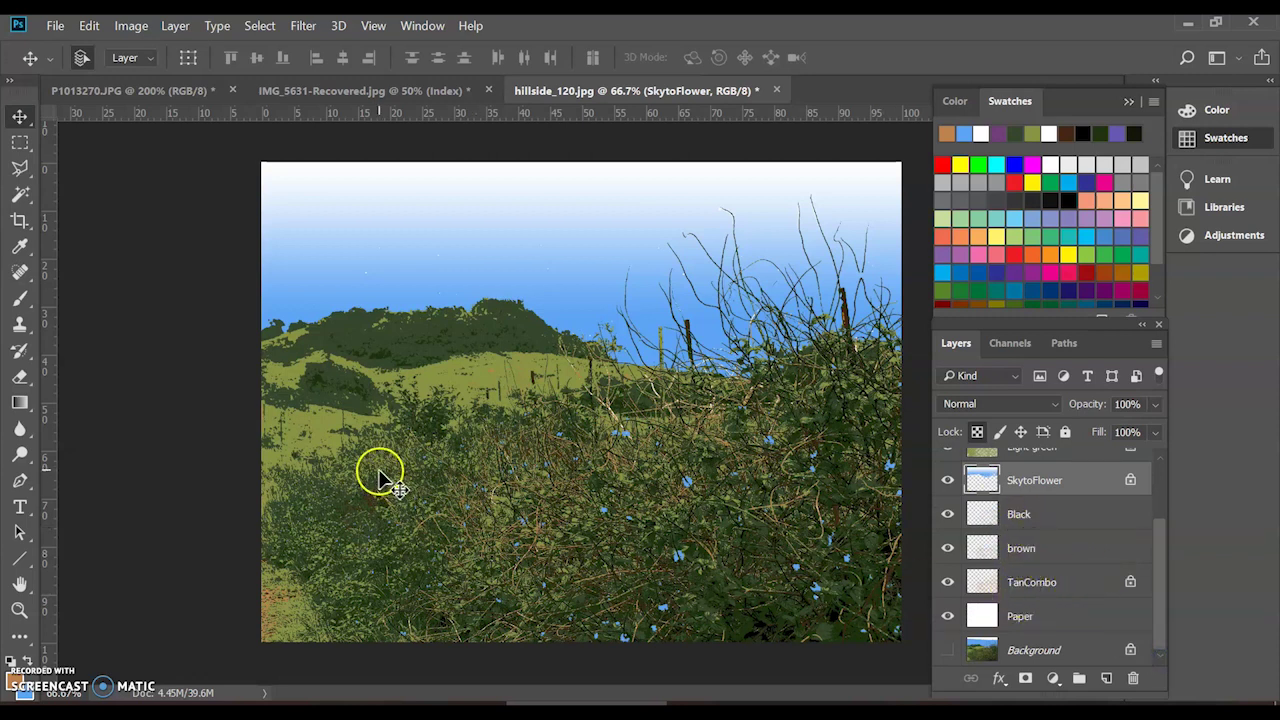
left_click_drag(1160, 612, 1171, 477)
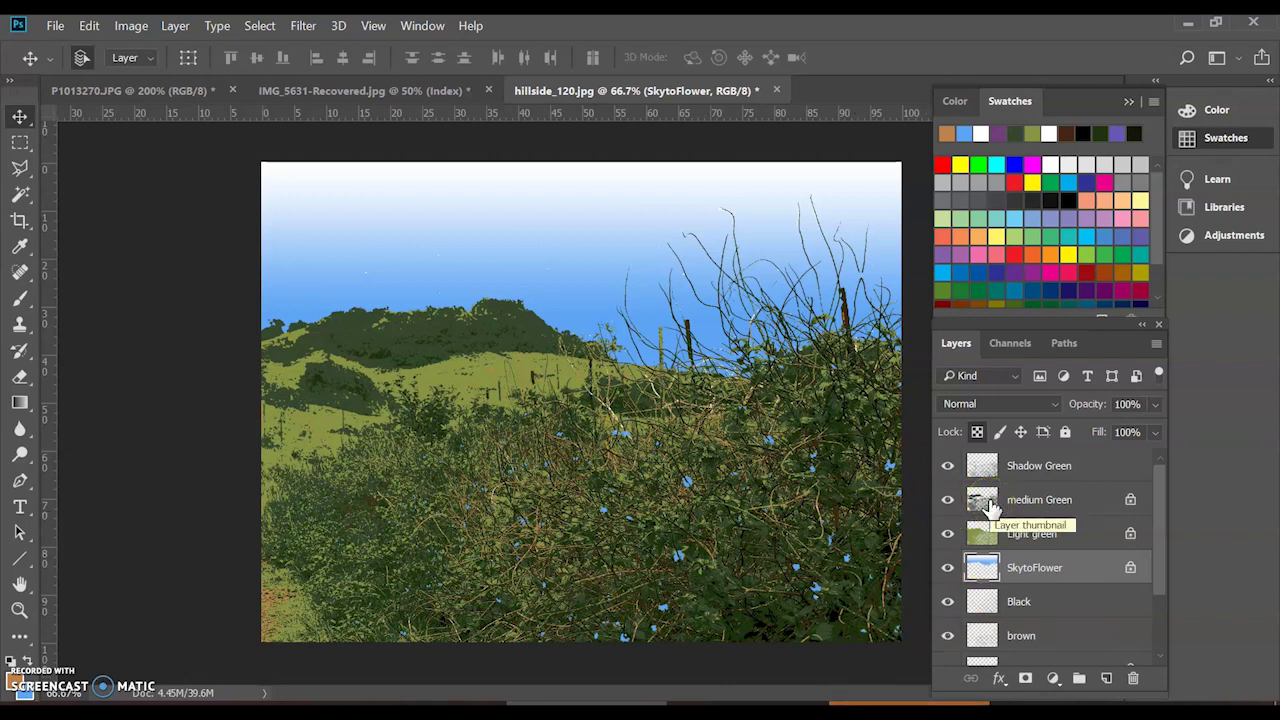
left_click(1157, 558)
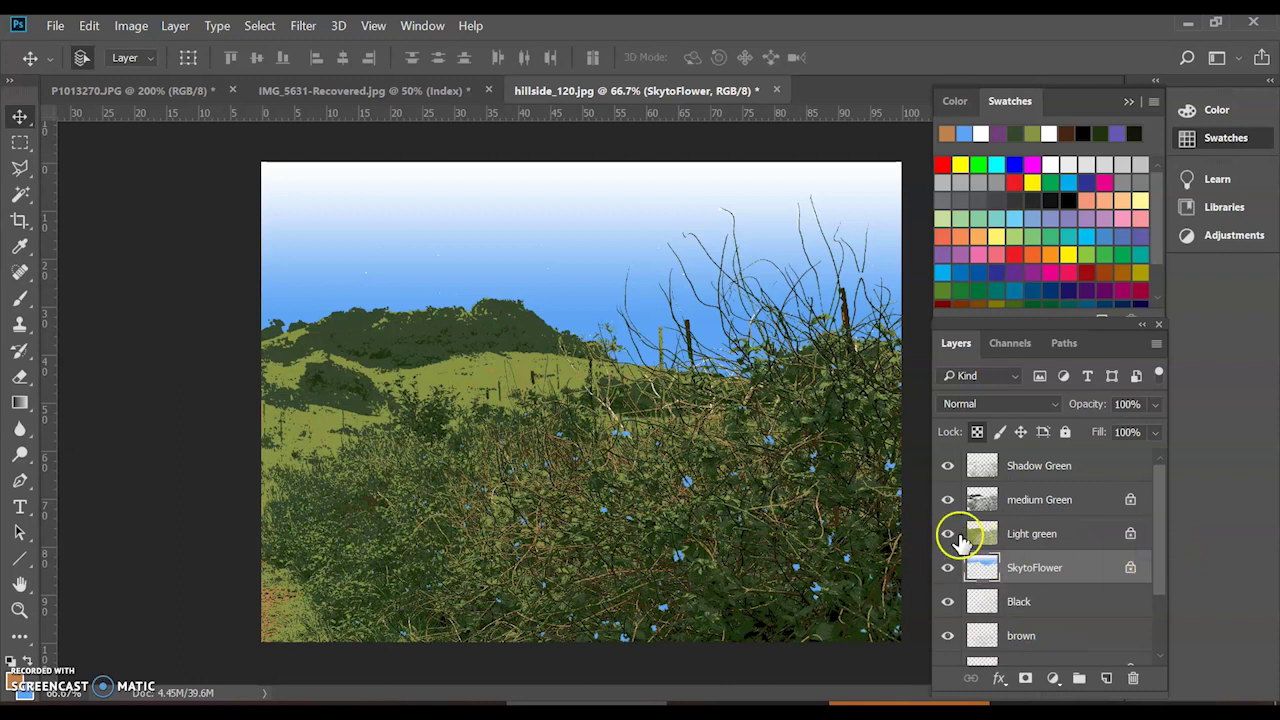
left_click(947, 533)
left_click(947, 473)
left_click(946, 601)
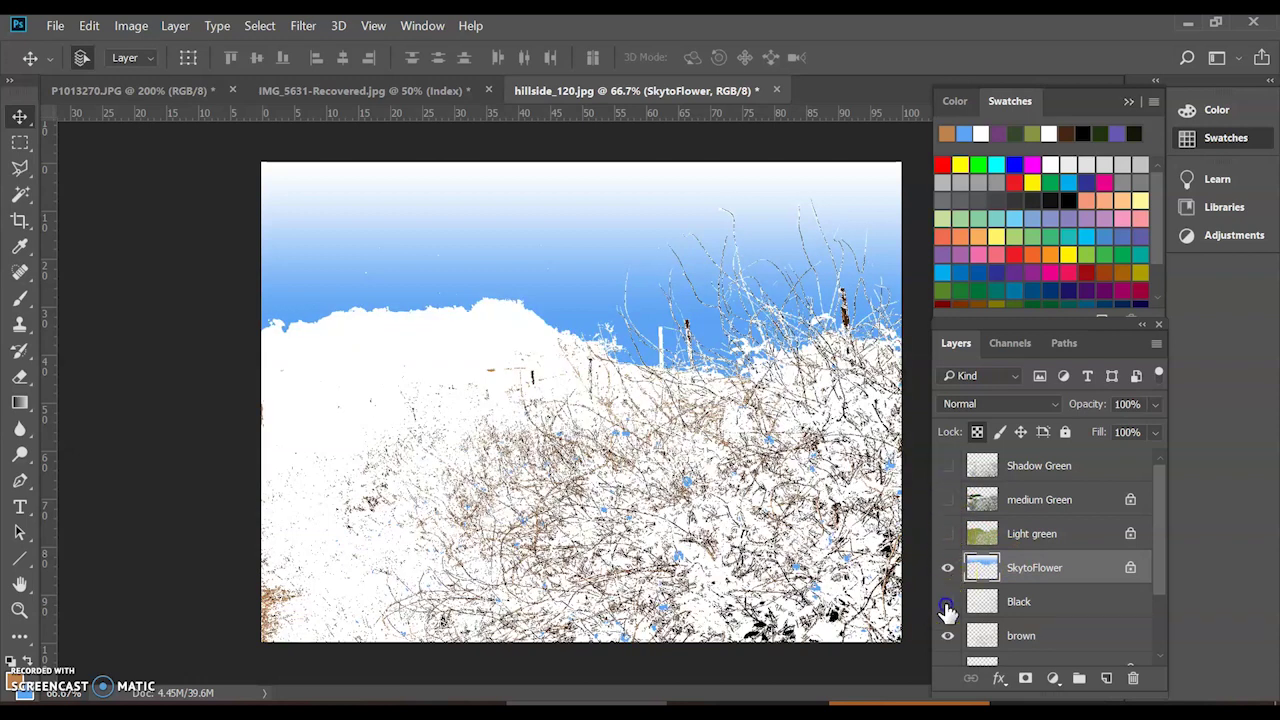
left_click(946, 654)
scroll(950, 640, "down", 2)
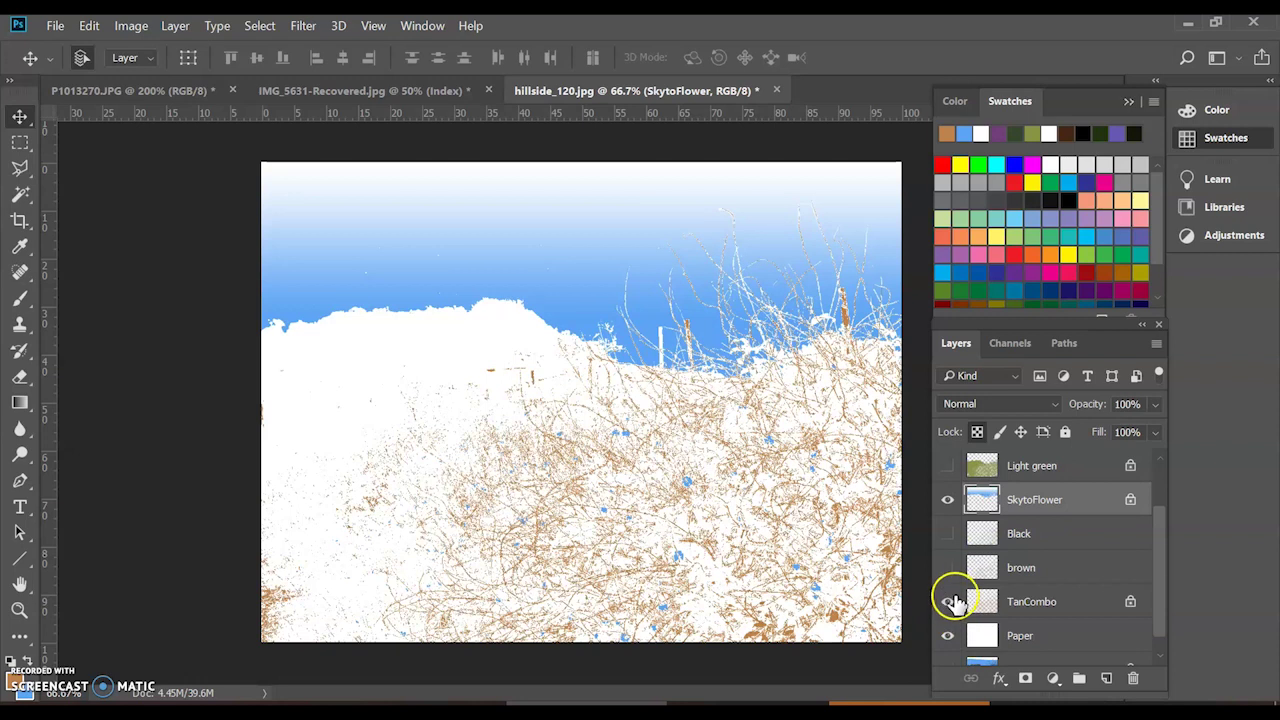
left_click(947, 601)
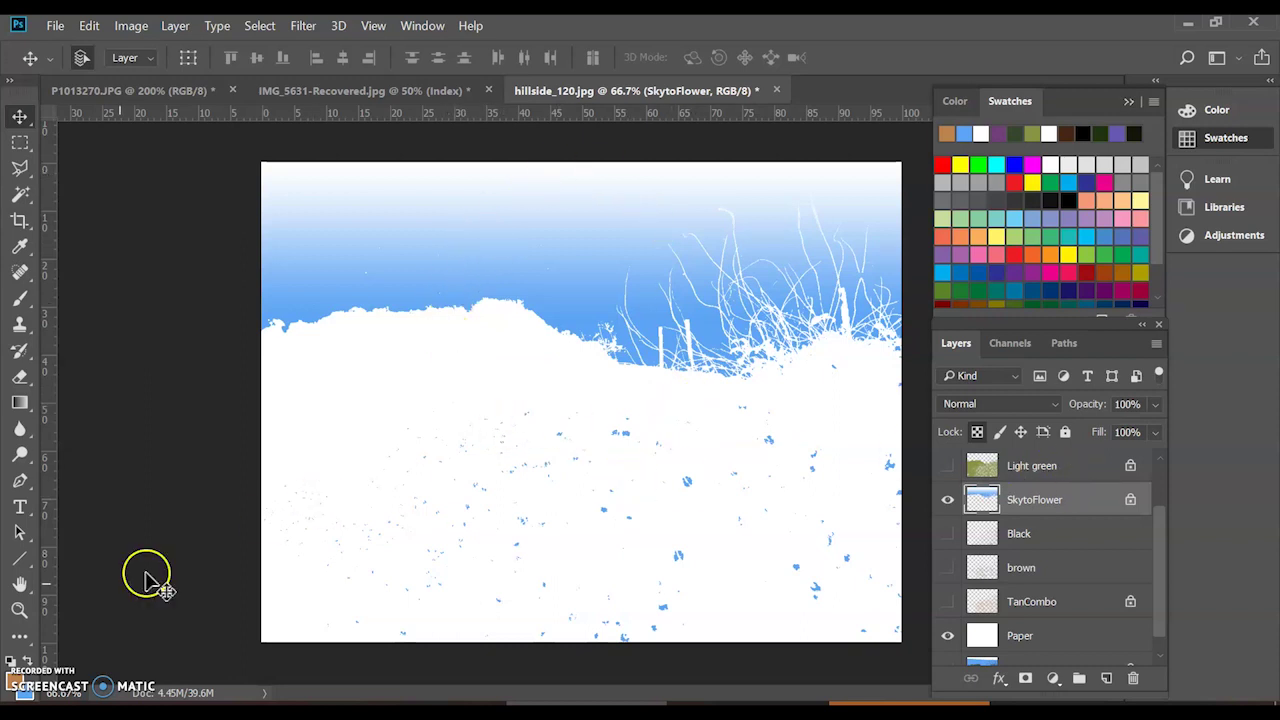
Step: Set the foreground colour to black (000000) and brush over all the sky and flower pixels on SkytoFlower
left_click(14, 684)
left_click_drag(630, 472, 562, 703)
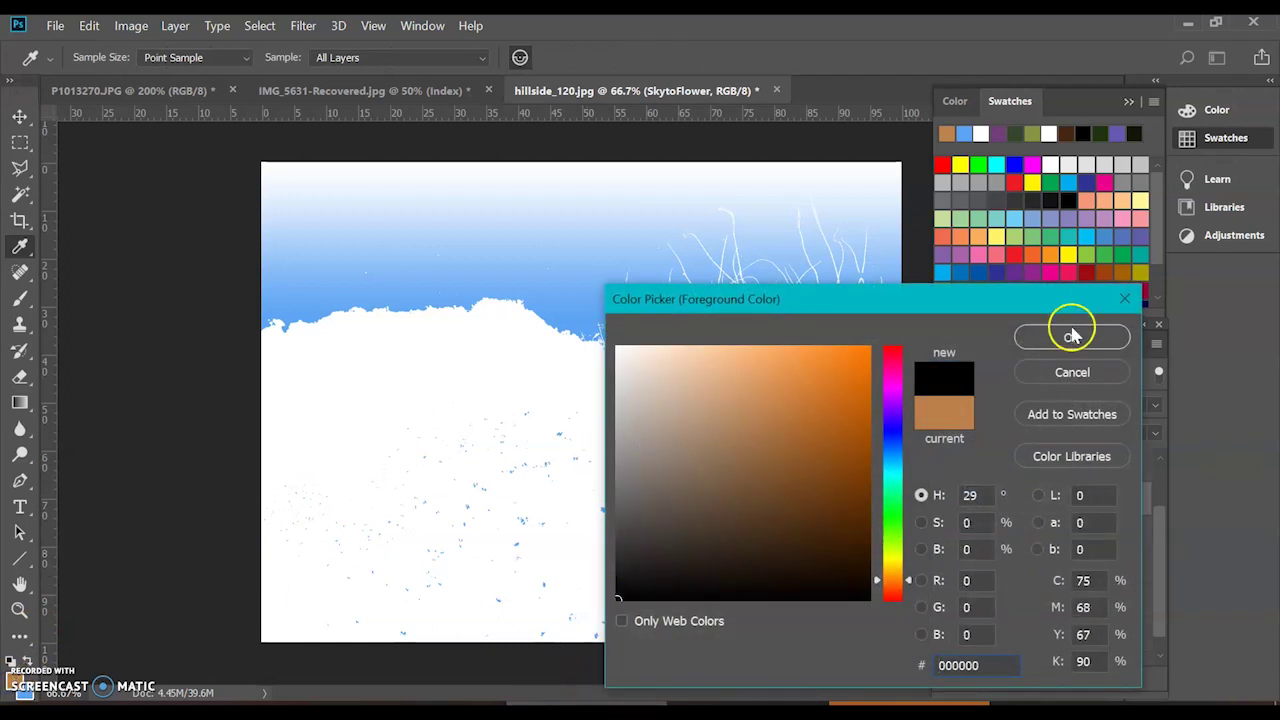
left_click(1071, 336)
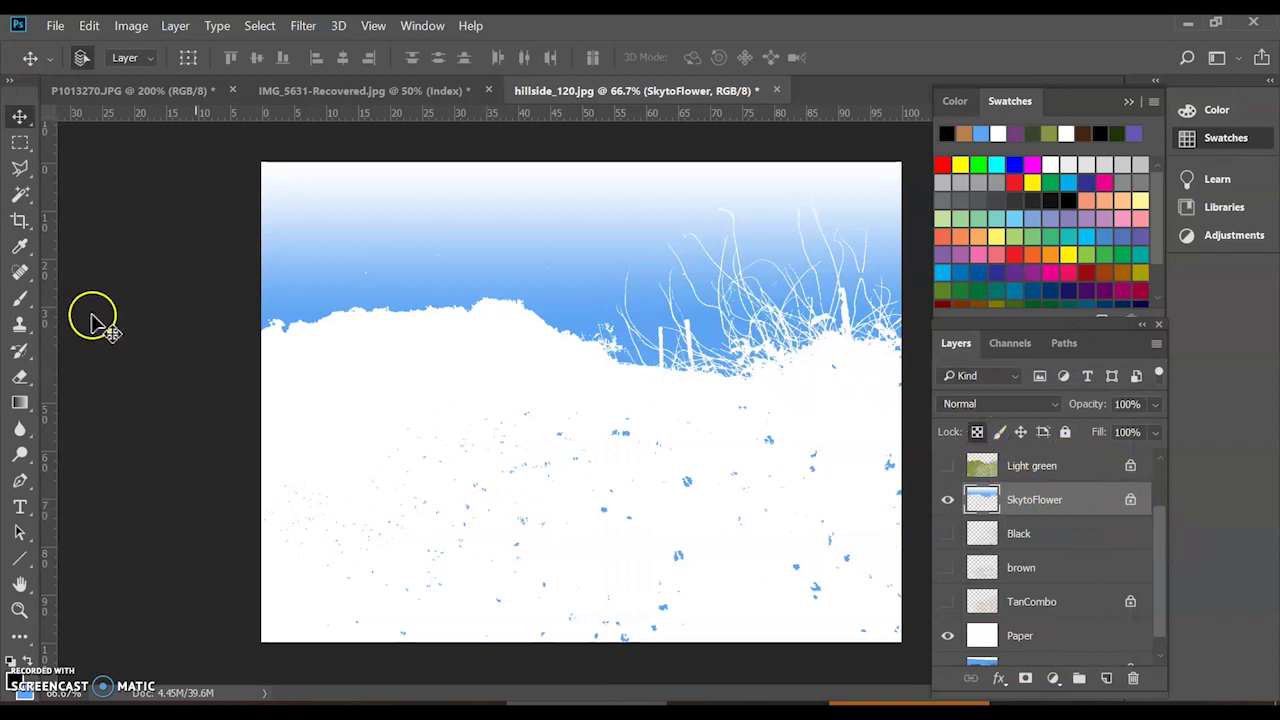
left_click(18, 299)
mouse_move(331, 283)
left_mouse_down()
mouse_move(753, 311)
mouse_move(800, 330)
mouse_move(792, 405)
mouse_move(763, 458)
mouse_move(700, 493)
mouse_move(530, 526)
mouse_move(439, 490)
mouse_move(679, 537)
mouse_move(814, 483)
mouse_move(842, 380)
mouse_move(826, 288)
mouse_move(504, 377)
mouse_move(358, 499)
mouse_move(375, 550)
mouse_move(627, 484)
left_mouse_up()
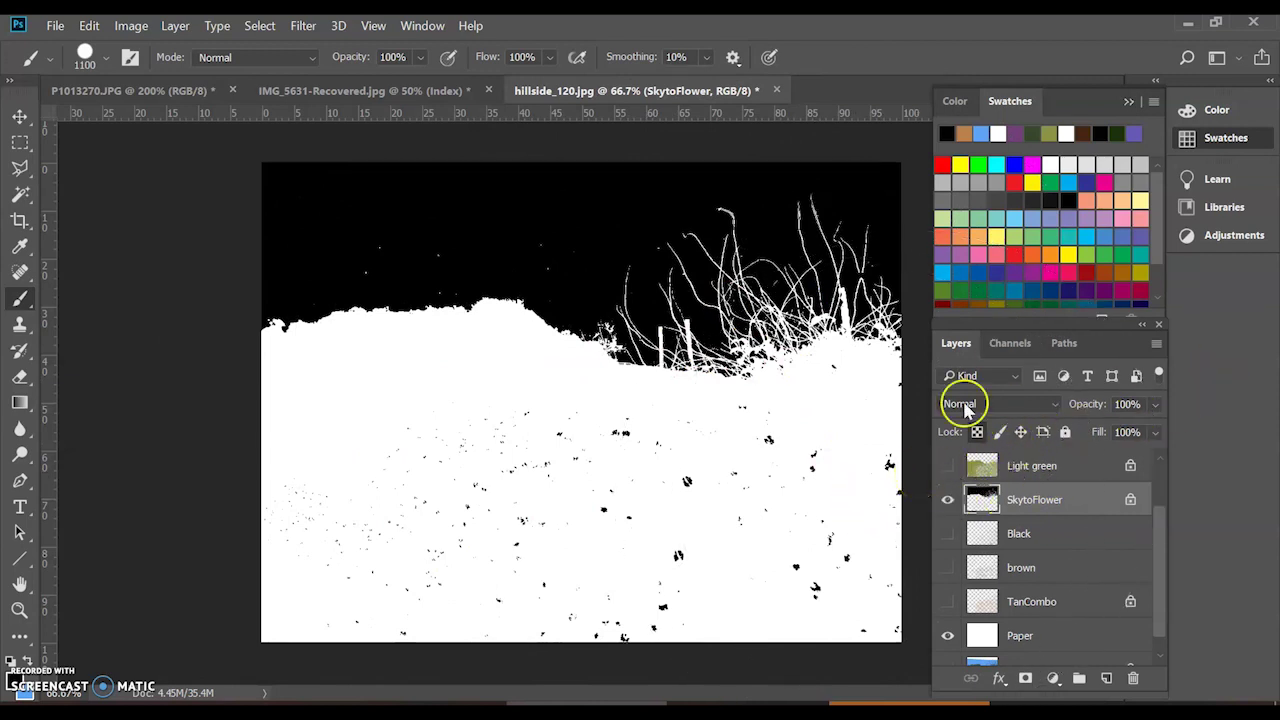
Step: Compare the black SkytoFlower layer with the Light green layer, shown alone and together, and leave only SkytoFlower over Paper
left_click(948, 463)
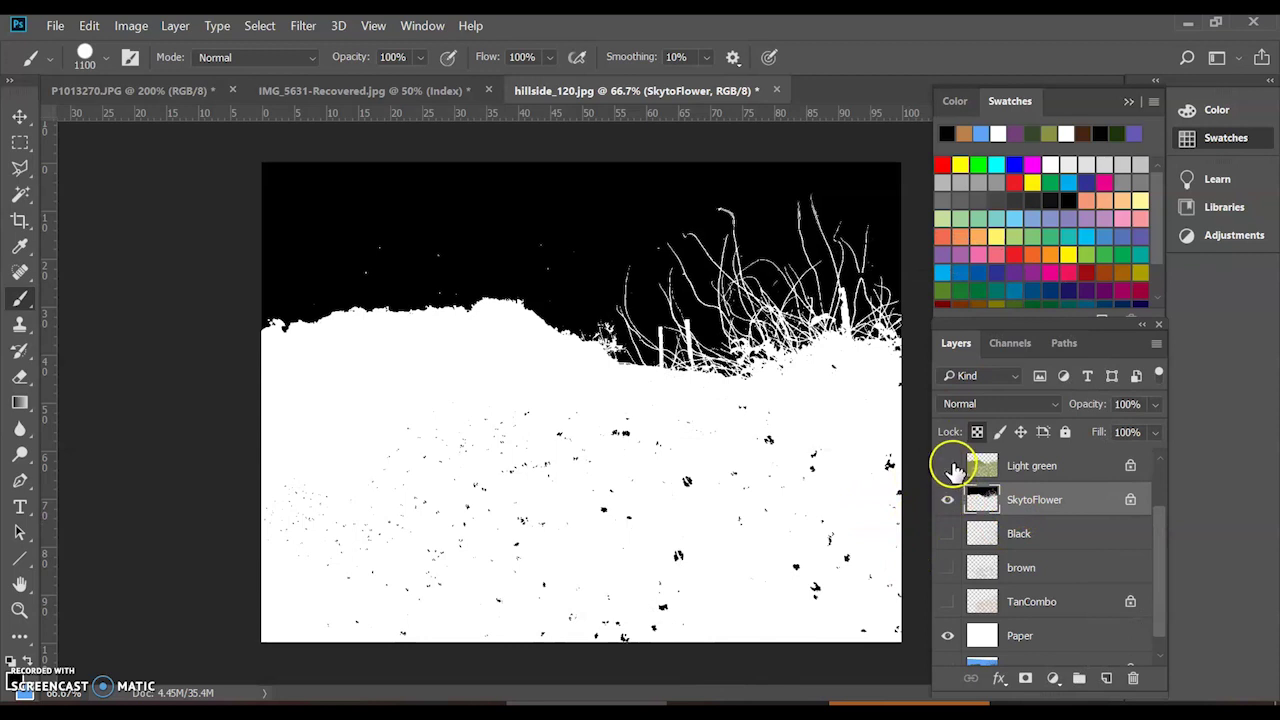
left_click(949, 503)
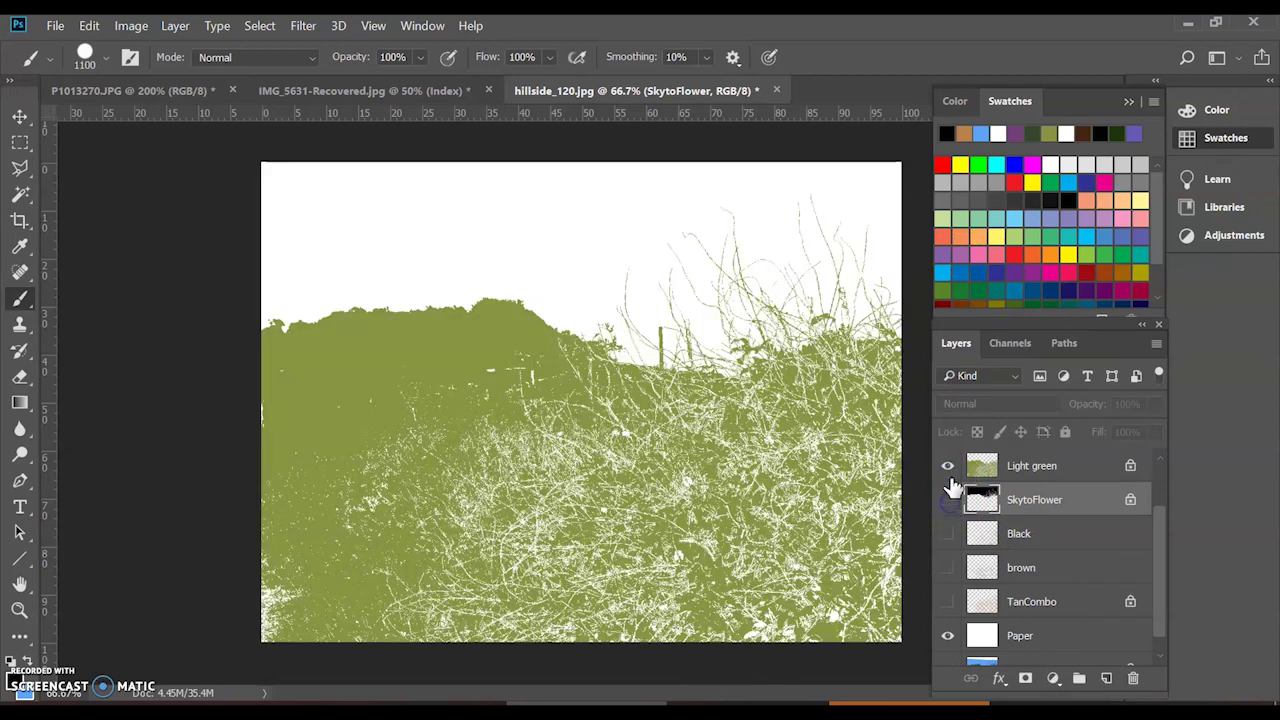
left_click(949, 503)
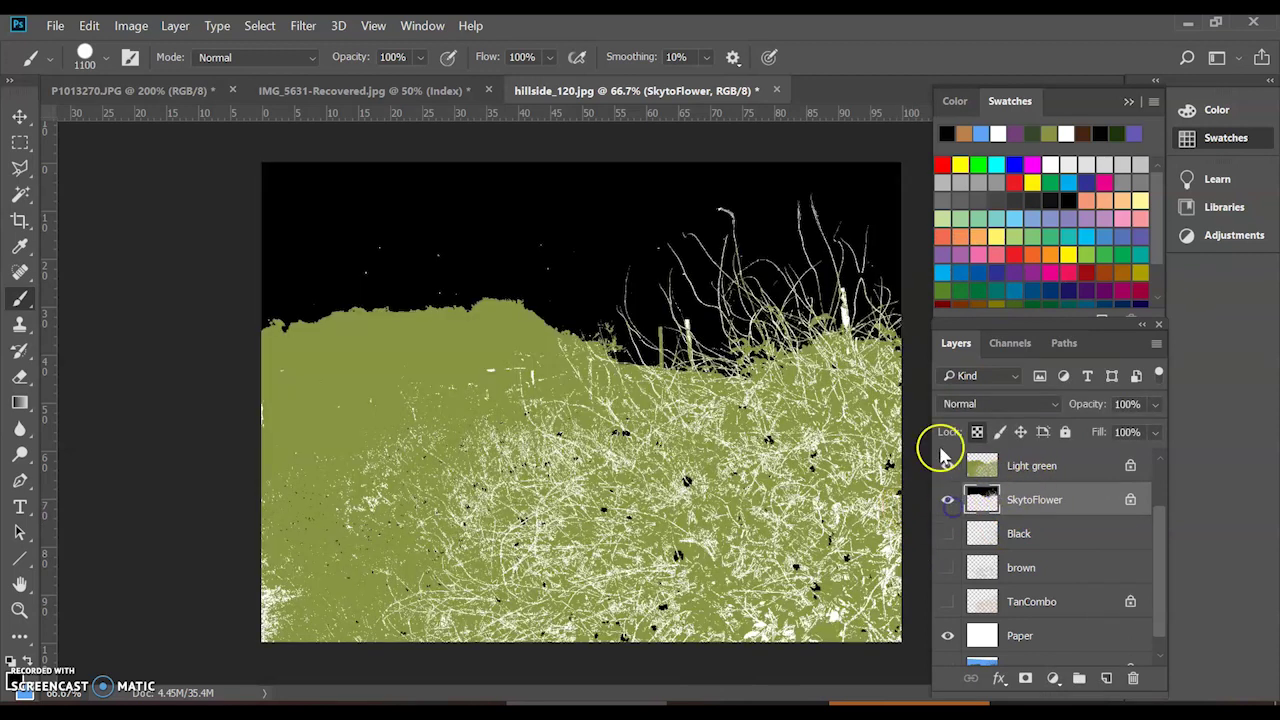
left_click(946, 468)
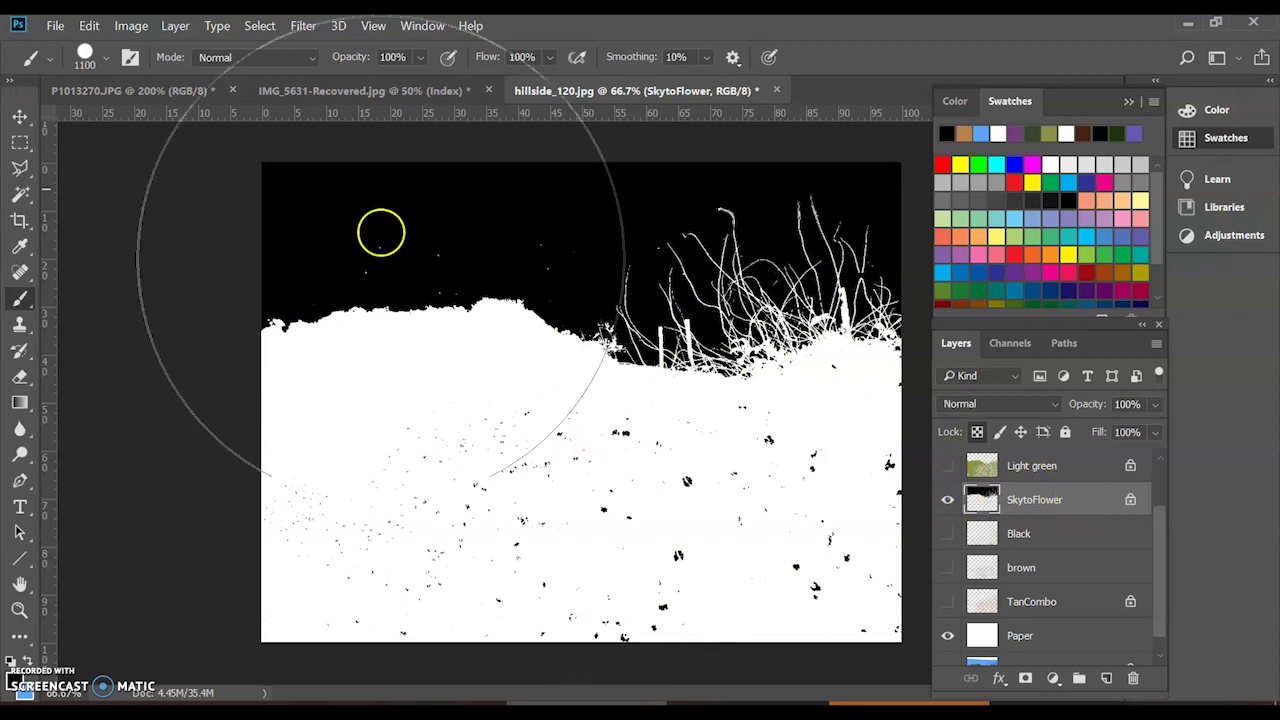
Step: Set the print layout of the black SkytoFlower separation to landscape and close the print settings
left_click(56, 26)
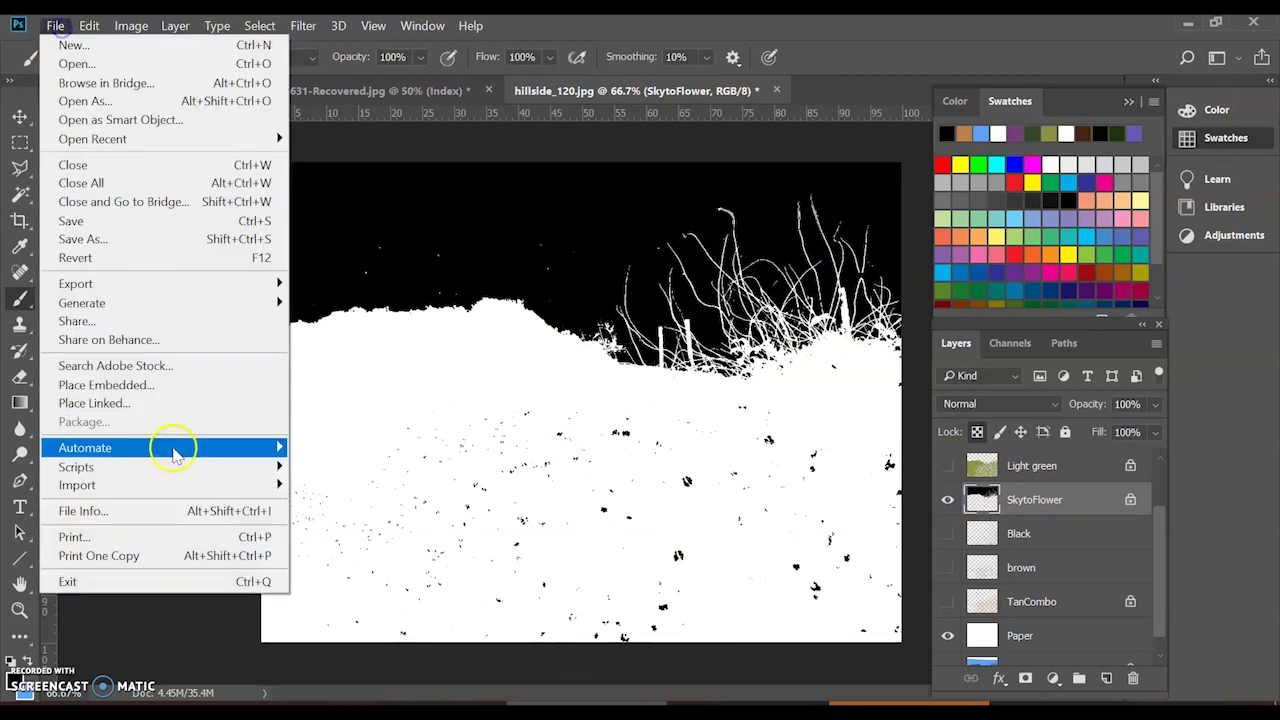
left_click(165, 540)
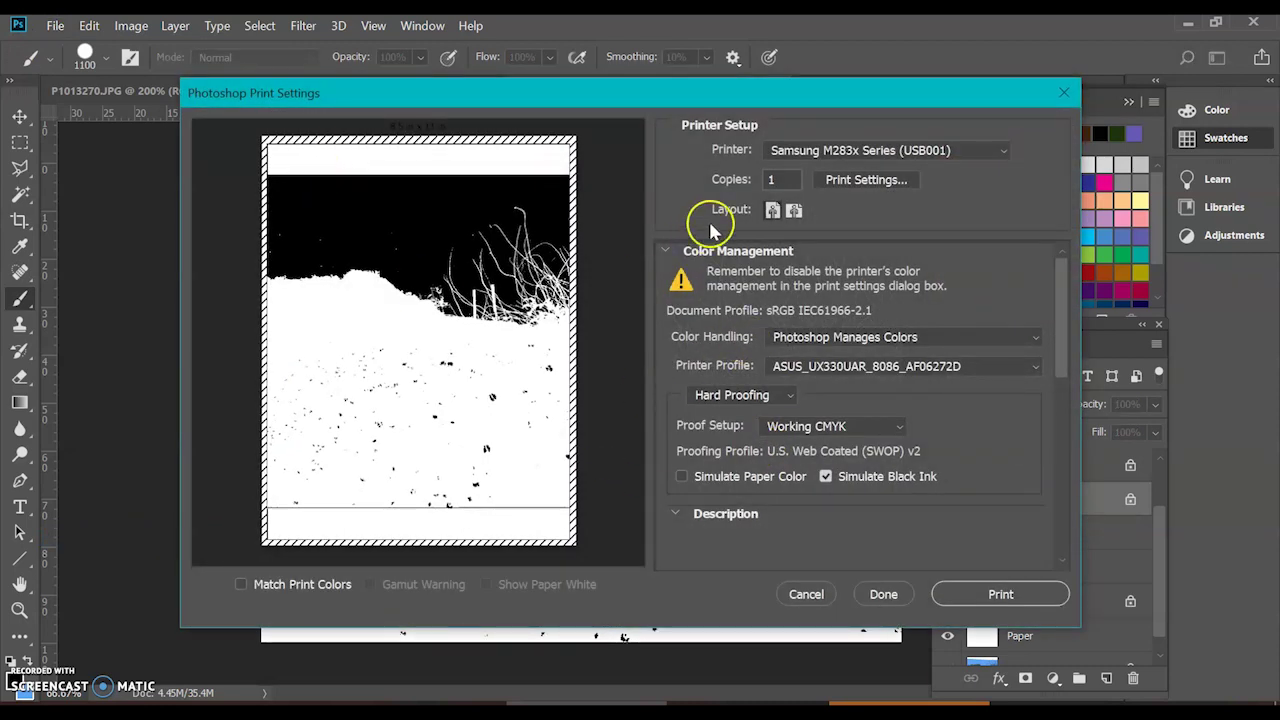
left_click(795, 210)
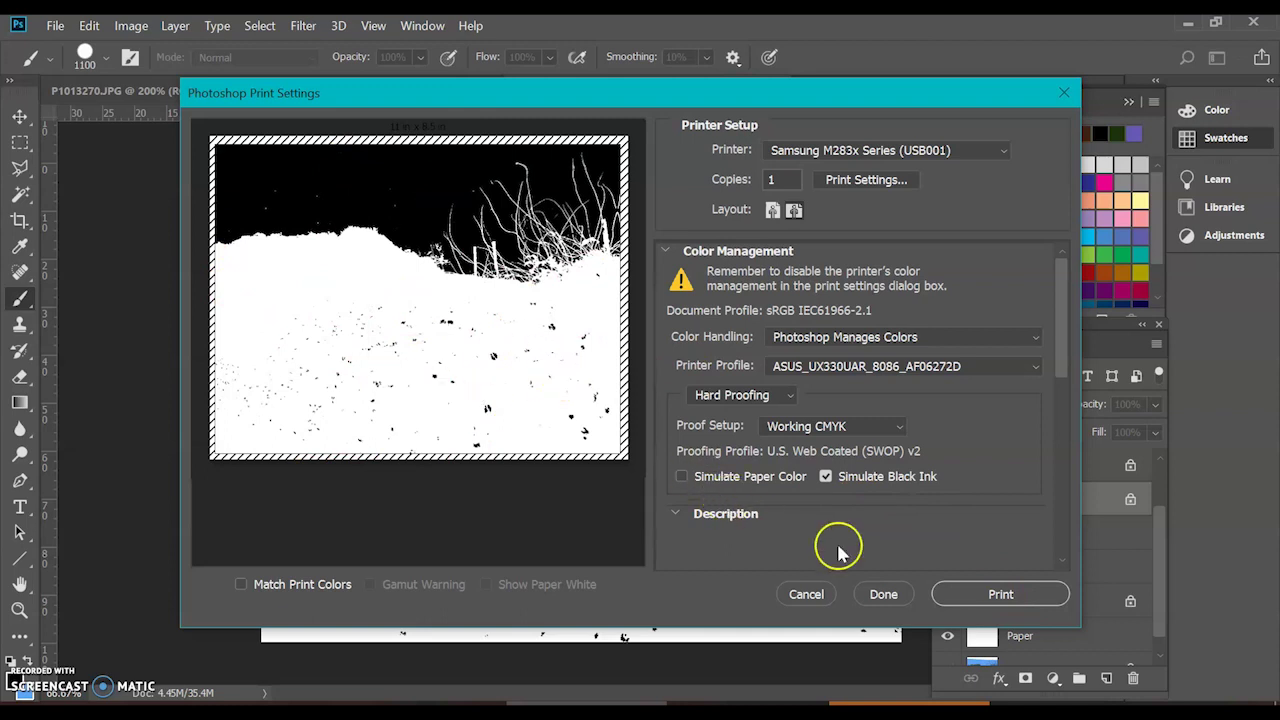
left_click(955, 597)
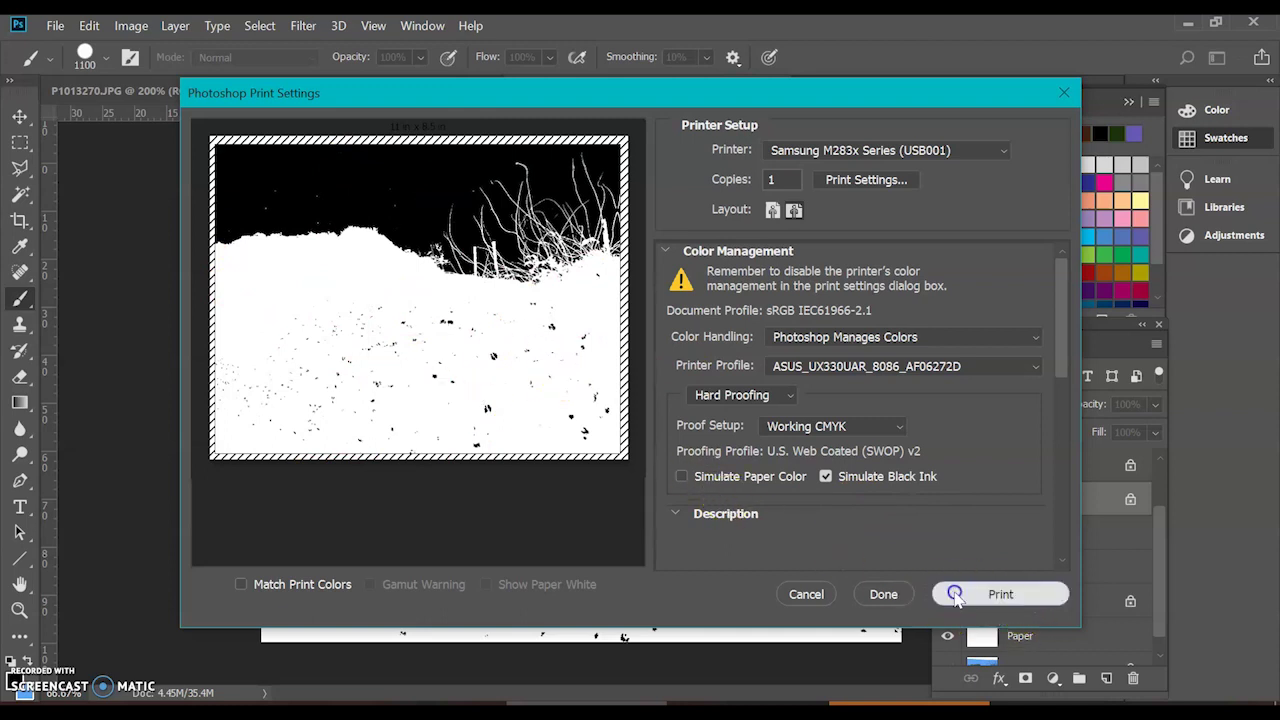
left_click(880, 596)
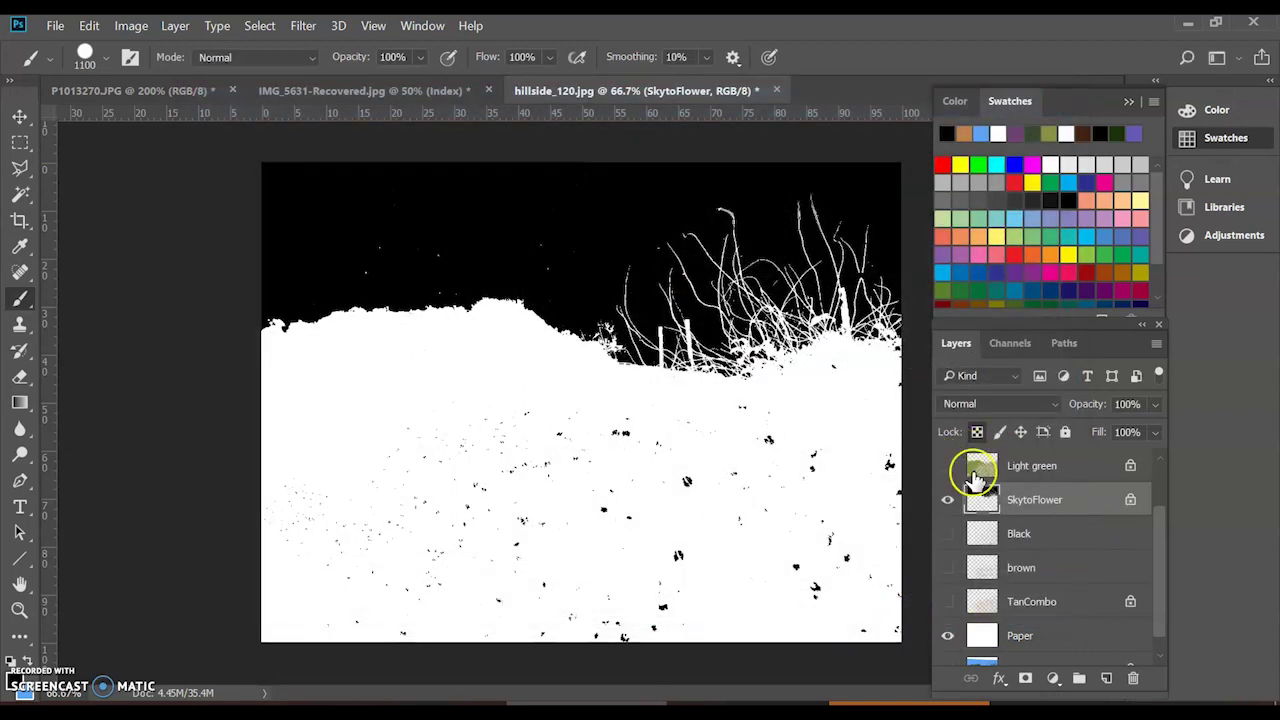
Step: Step the document history back to the Nudge state to remove the black brush stroke from SkytoFlower
left_click(1126, 104)
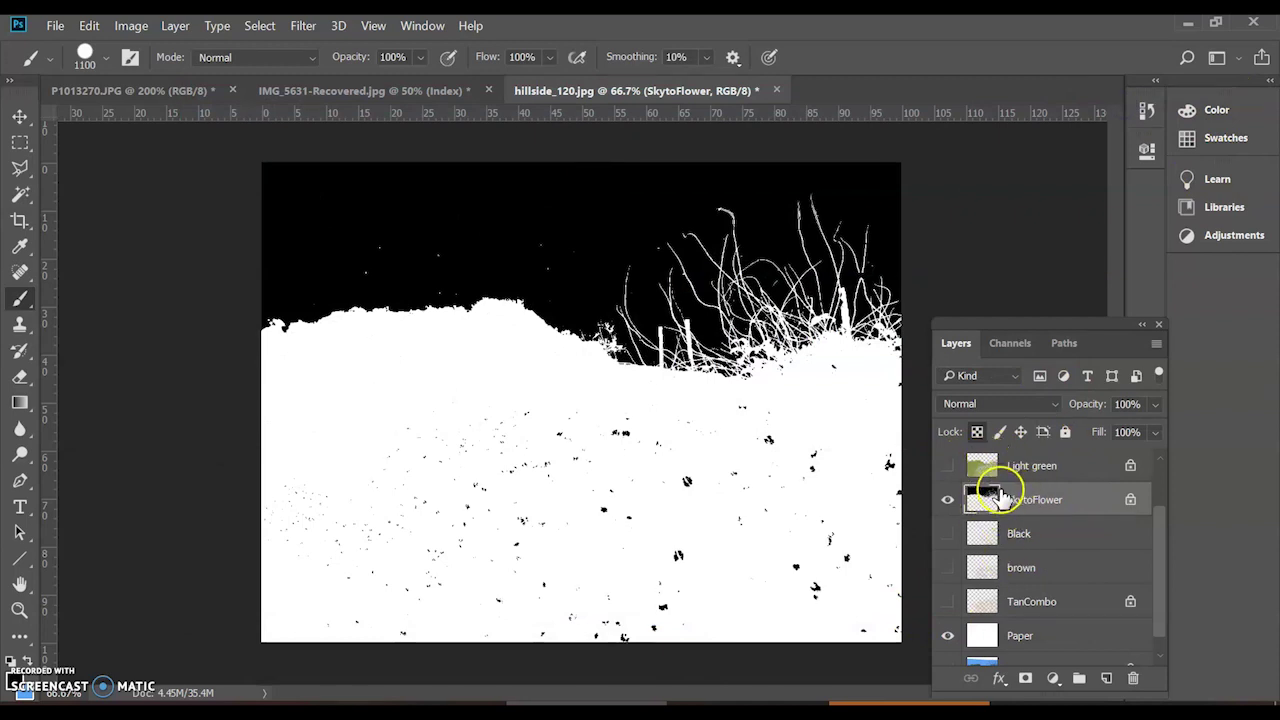
left_click(1146, 112)
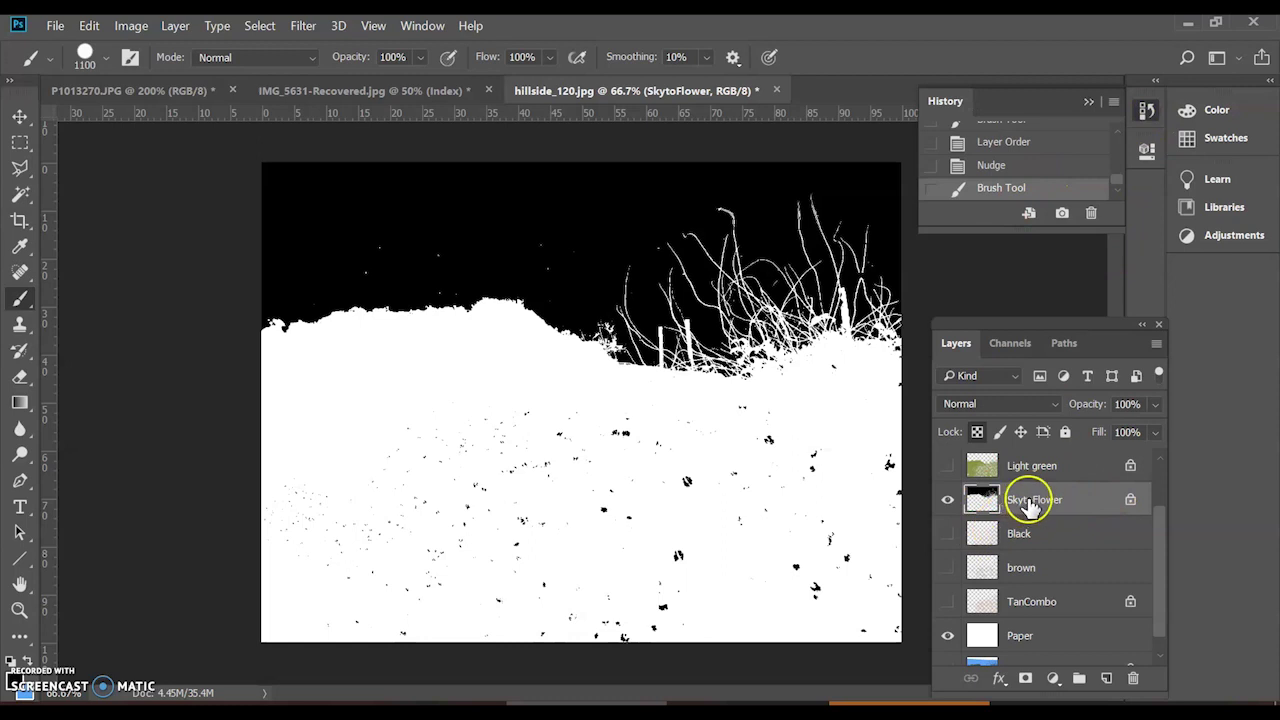
left_click(1025, 175)
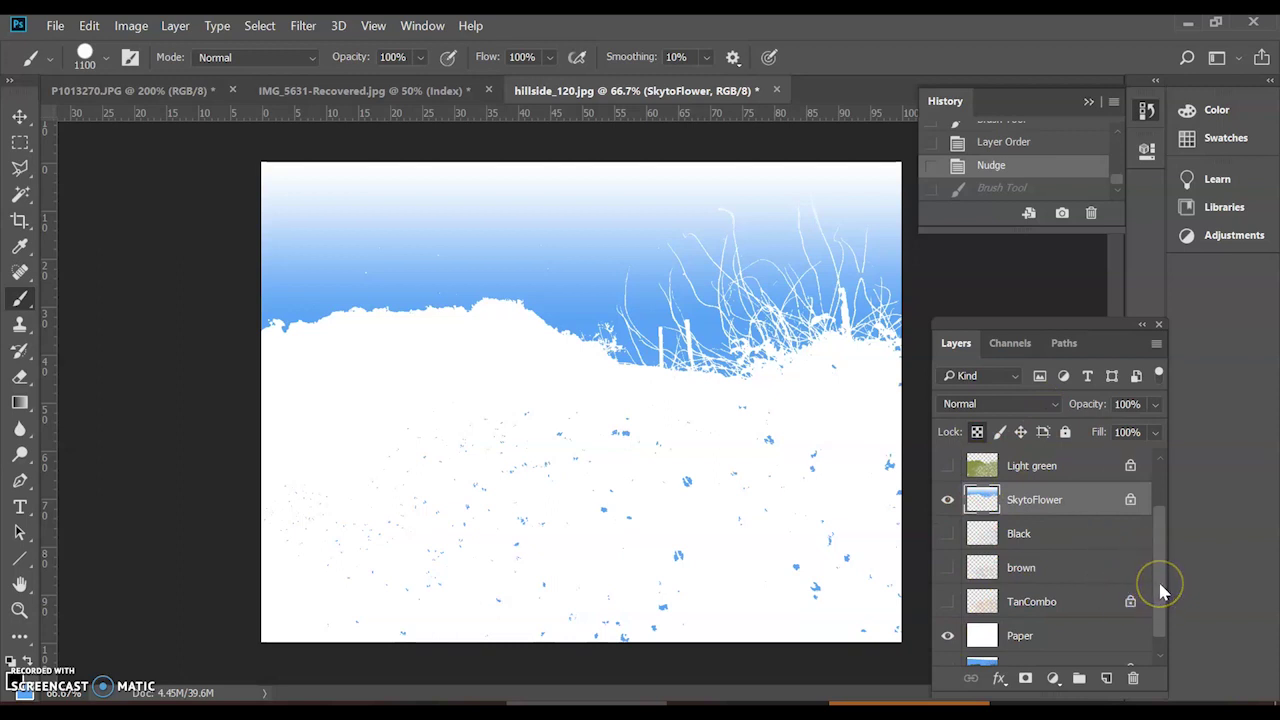
Step: Isolate the Light green layer over Paper, try brushing its pixels solid black, and undo the stroke
left_click_drag(1160, 592, 1158, 563)
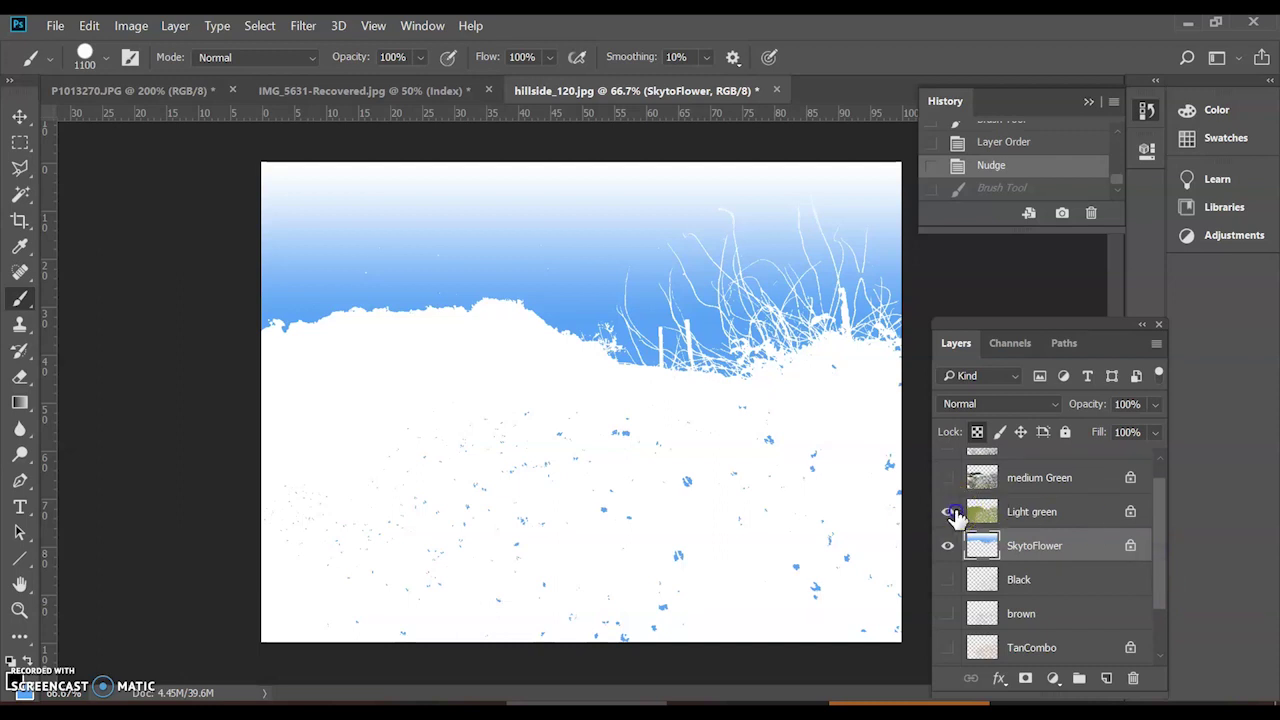
left_click(947, 512)
left_click(947, 545)
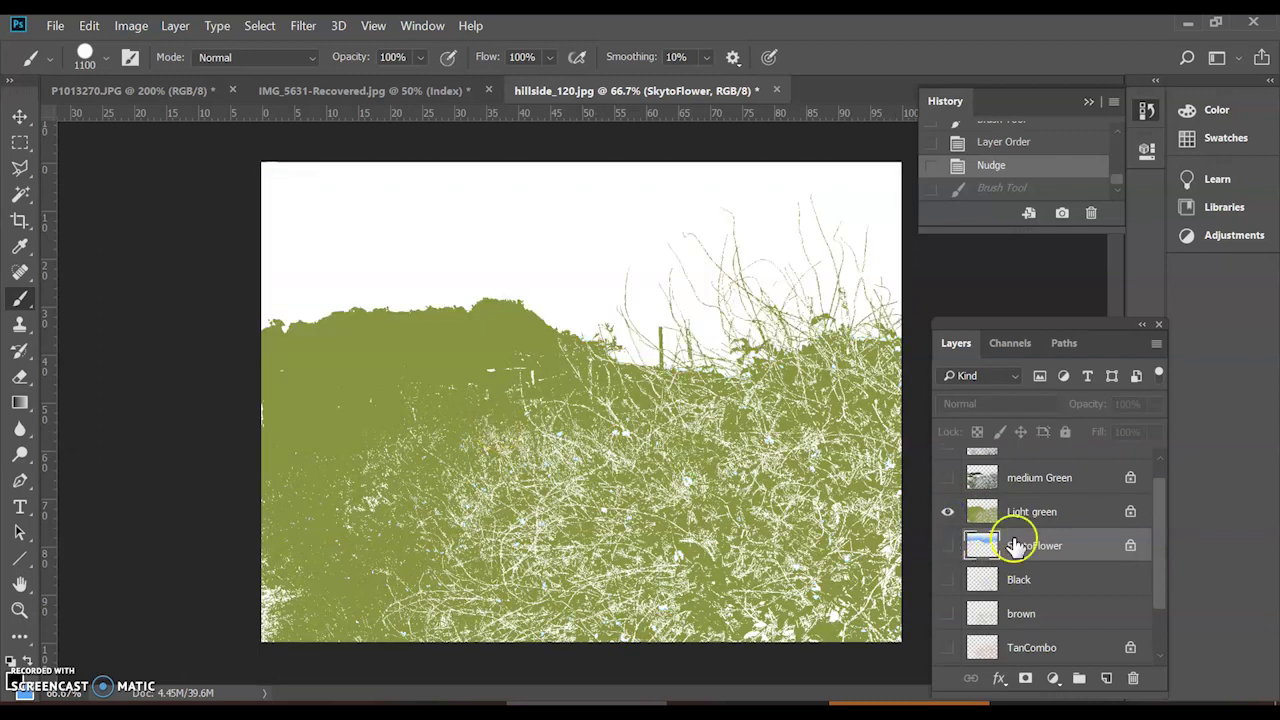
left_click(1072, 513)
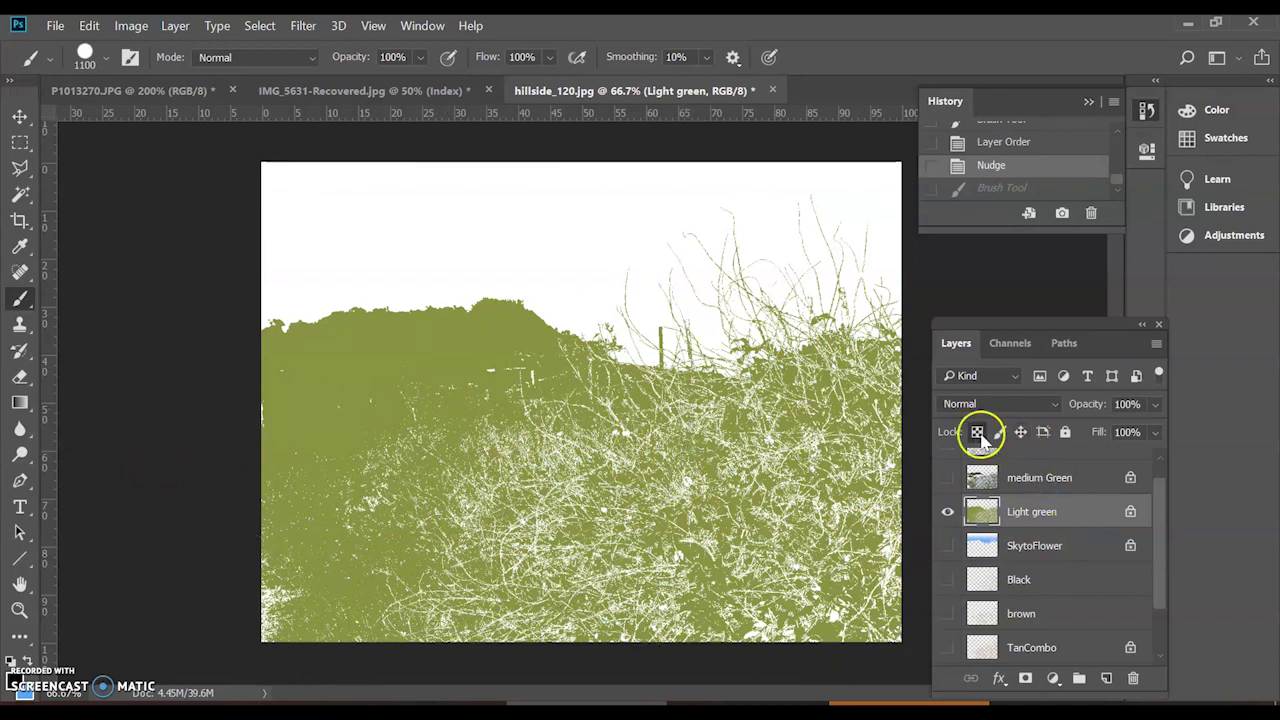
mouse_move(566, 414)
left_mouse_down()
mouse_move(391, 500)
mouse_move(423, 606)
mouse_move(519, 466)
mouse_move(889, 629)
mouse_move(623, 500)
mouse_move(523, 569)
mouse_move(378, 415)
mouse_move(263, 486)
mouse_move(300, 470)
left_mouse_up()
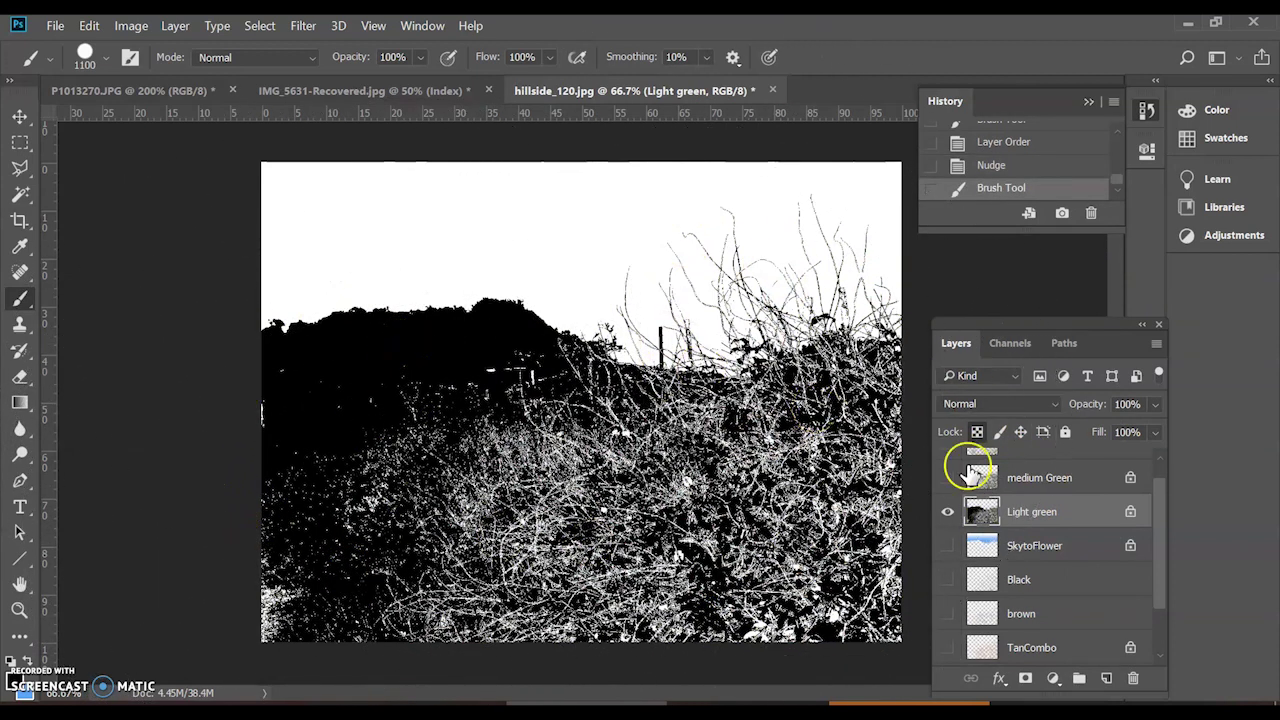
key("ctrl+z")
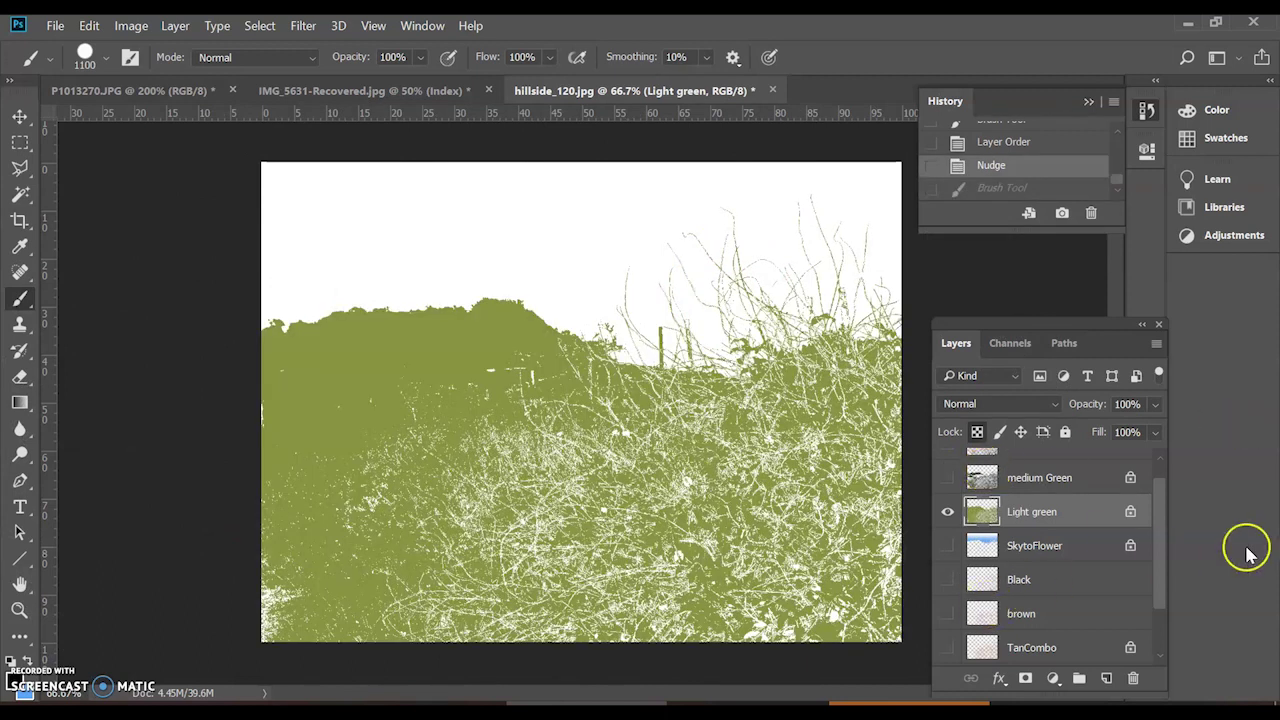
Step: Show the Shadow Green, medium Green, SkytoFlower, Black, brown and TanCombo layers again
left_click_drag(1158, 575, 1160, 535)
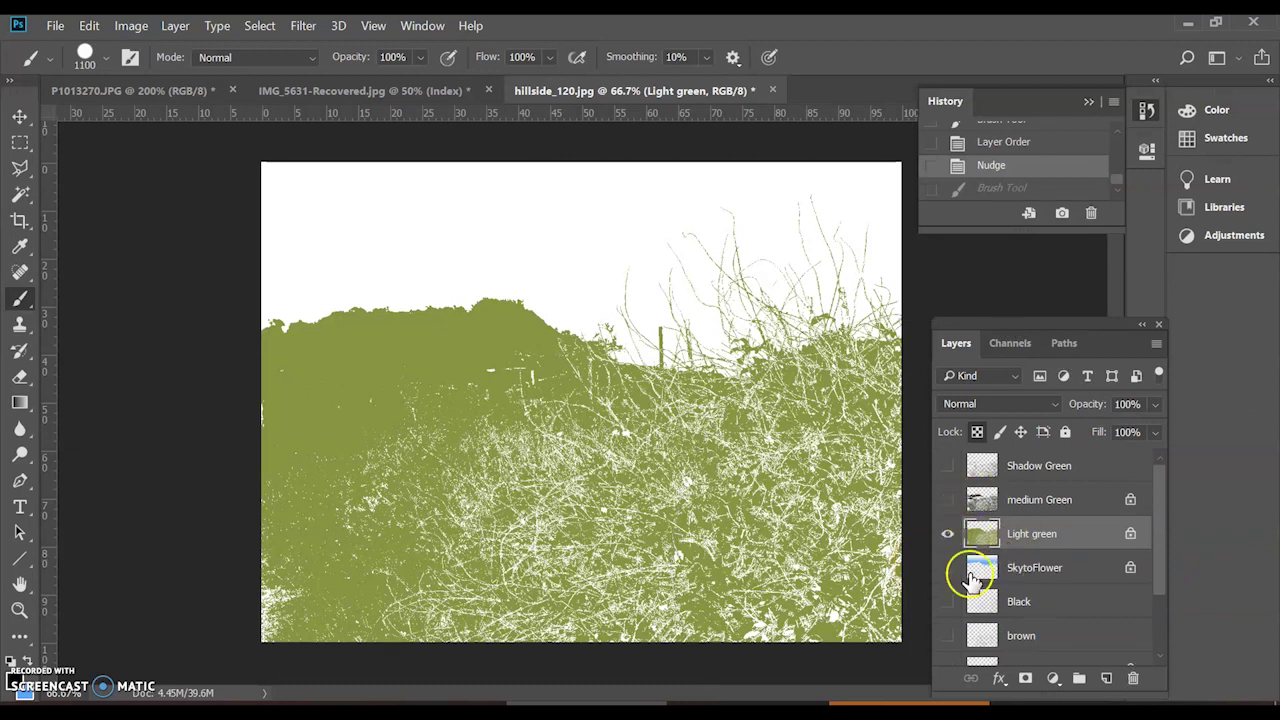
left_click(948, 478)
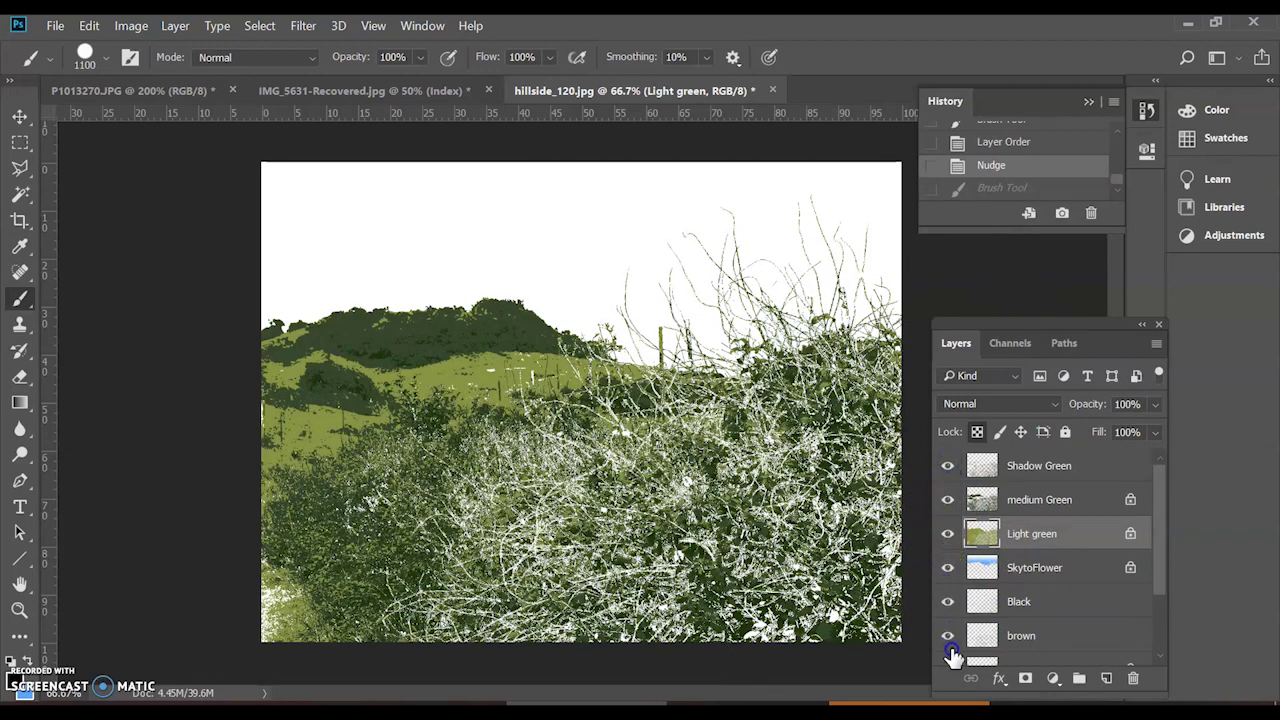
left_click(950, 651)
scroll(962, 568, "down", 2)
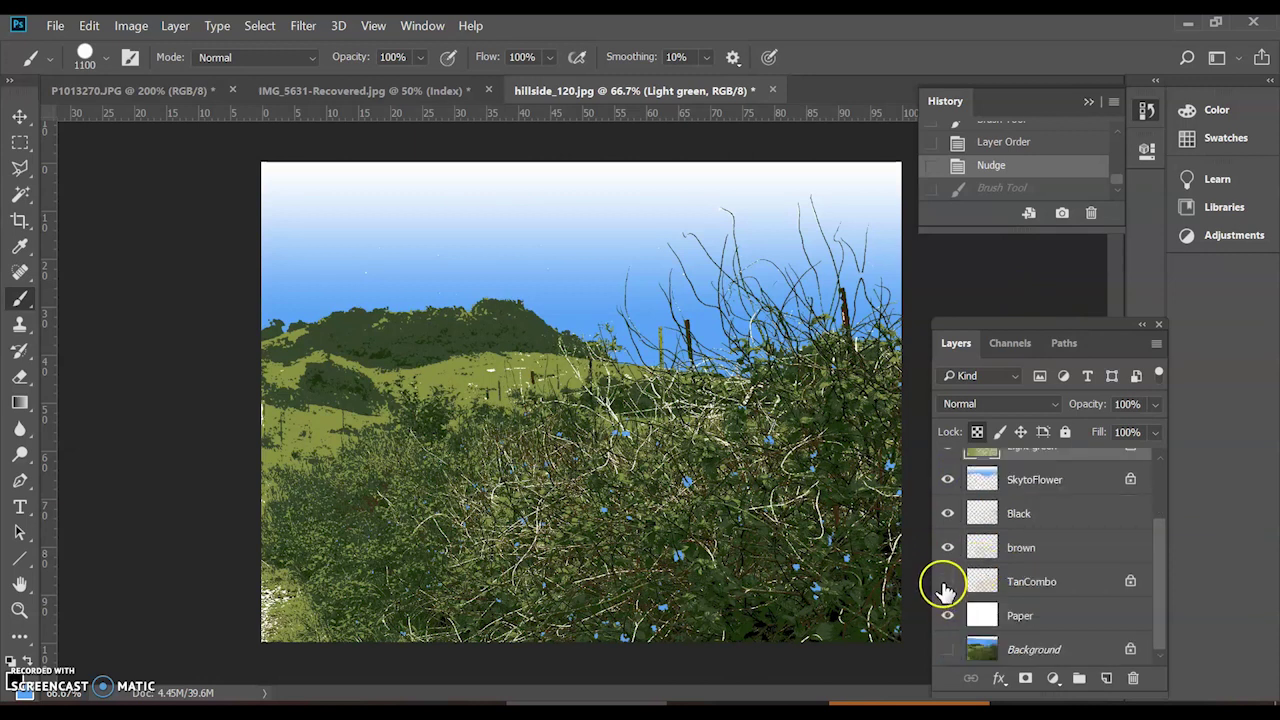
left_click(946, 584)
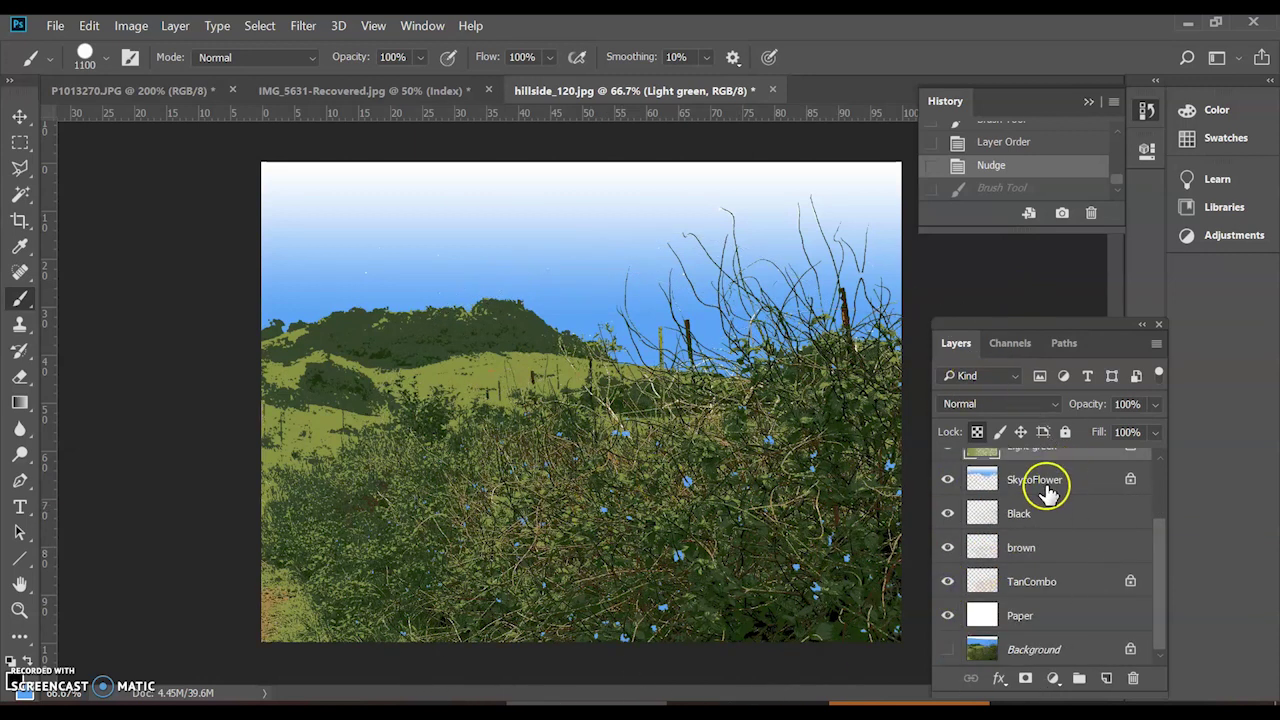
Step: Select the Light green layer and sample the hillside's light green as the foreground colour with the Eyedropper
left_click(975, 486)
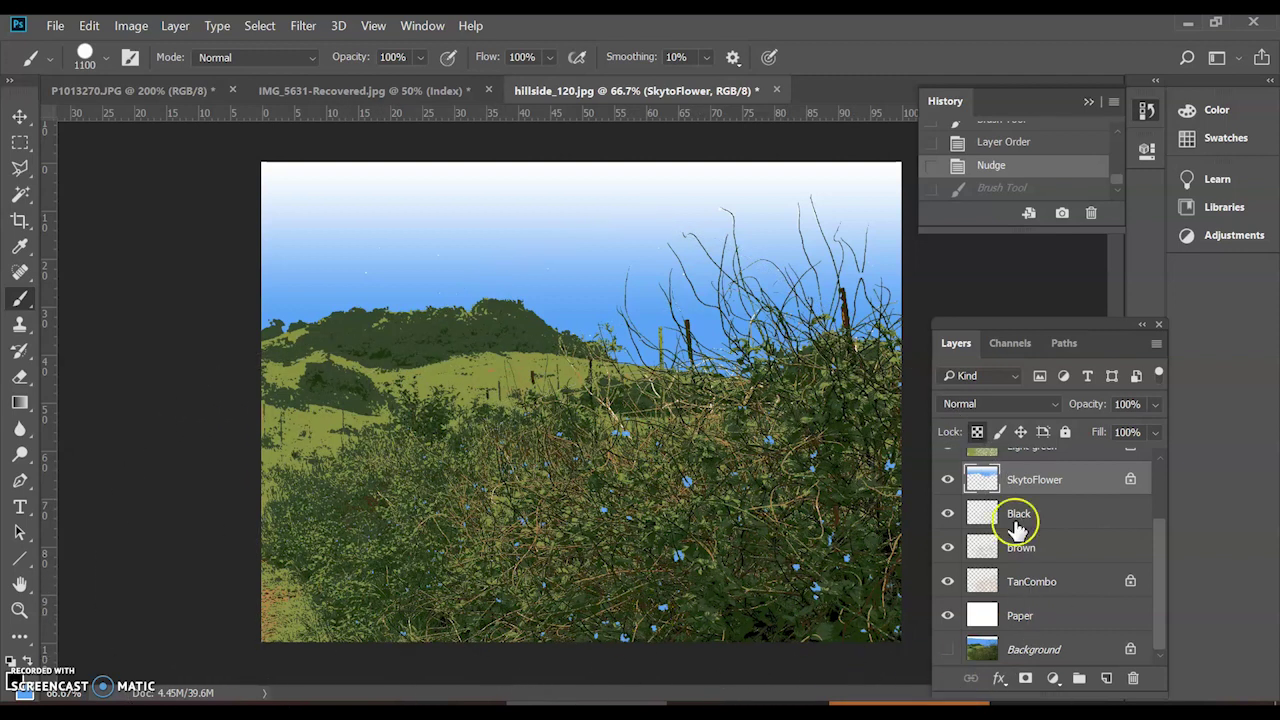
scroll(1165, 585, "up", 3)
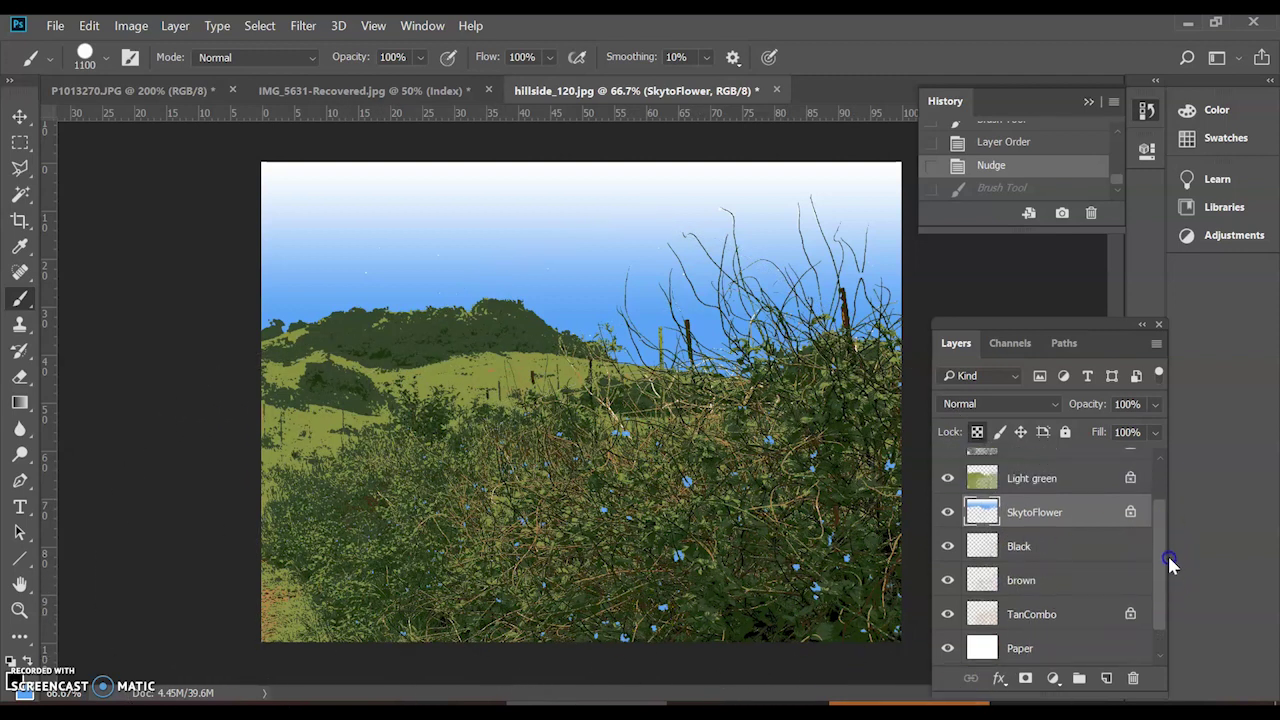
left_click(1086, 540)
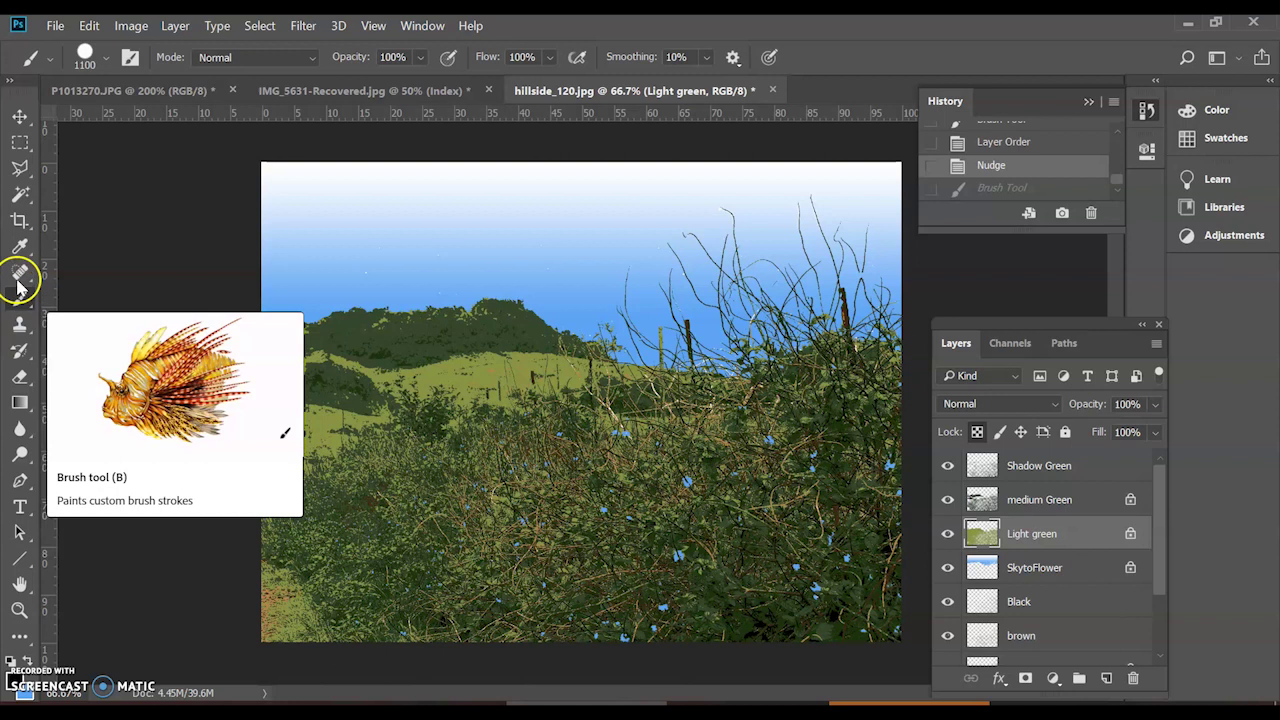
left_click(18, 248)
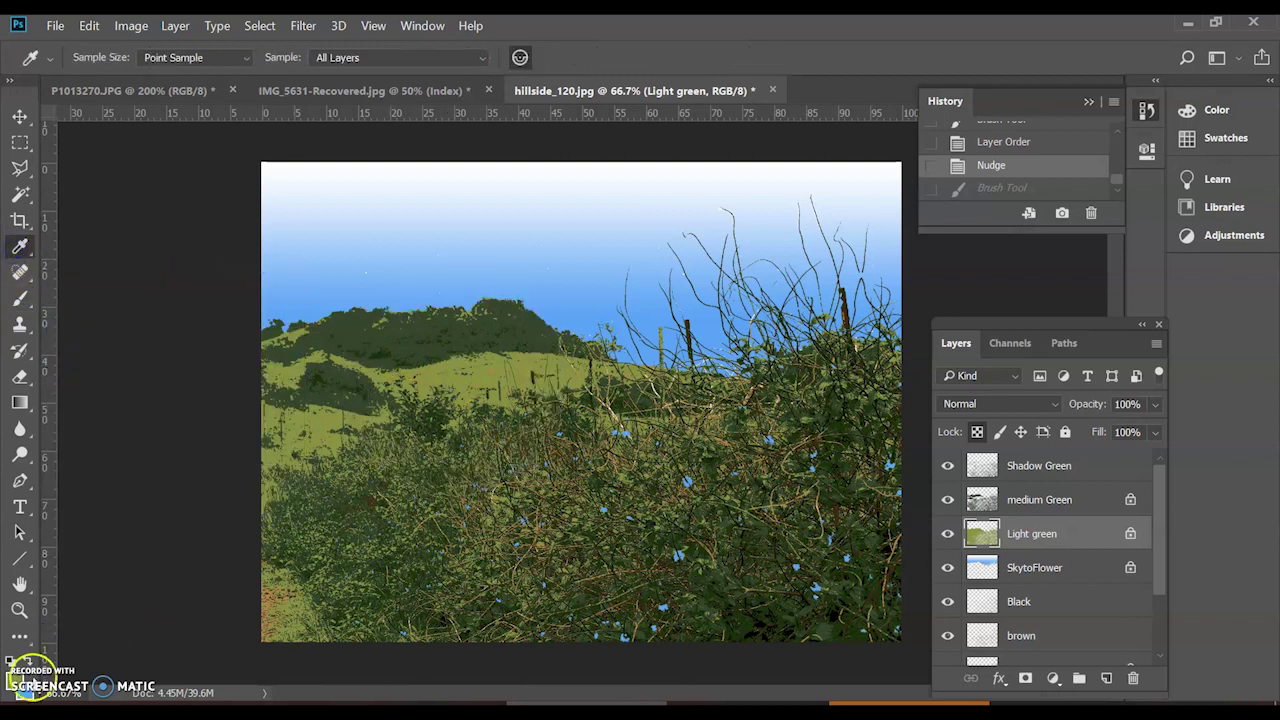
Step: Set the background colour to the slightly darker olive green 798336, starting from a sample of the light green hillside
left_click(24, 695)
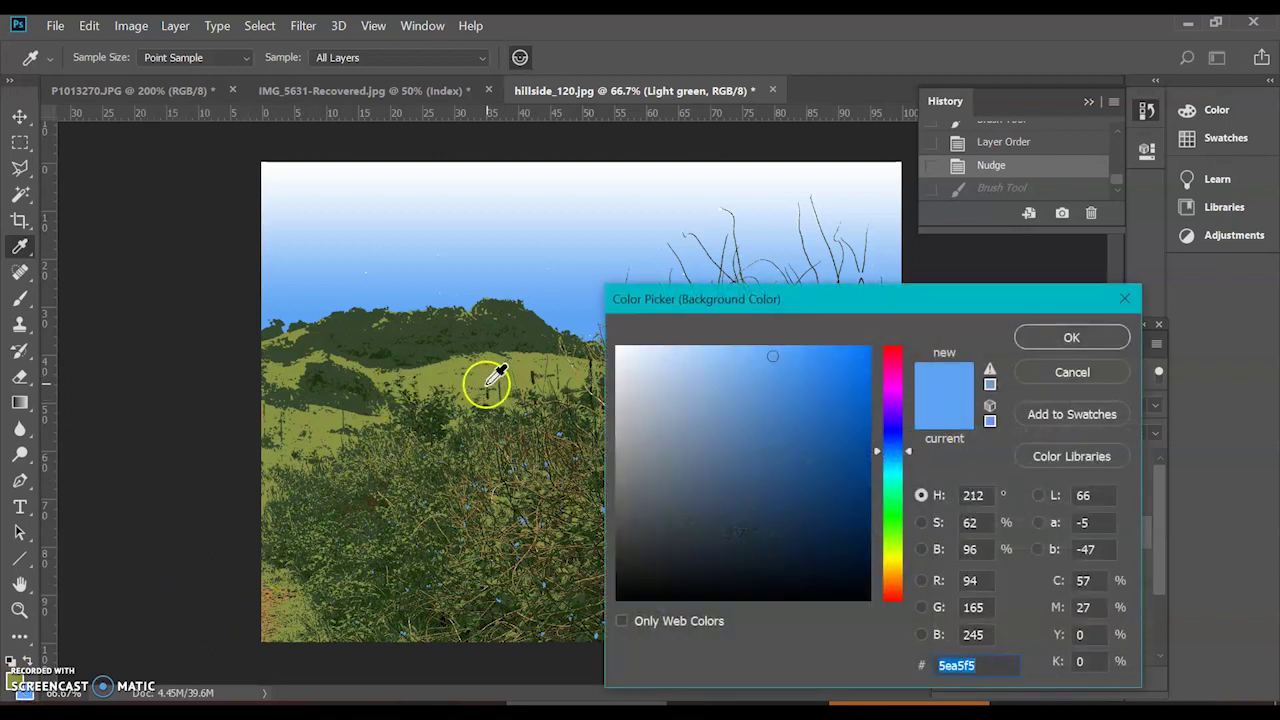
left_click(462, 330)
left_click_drag(714, 531, 714, 488)
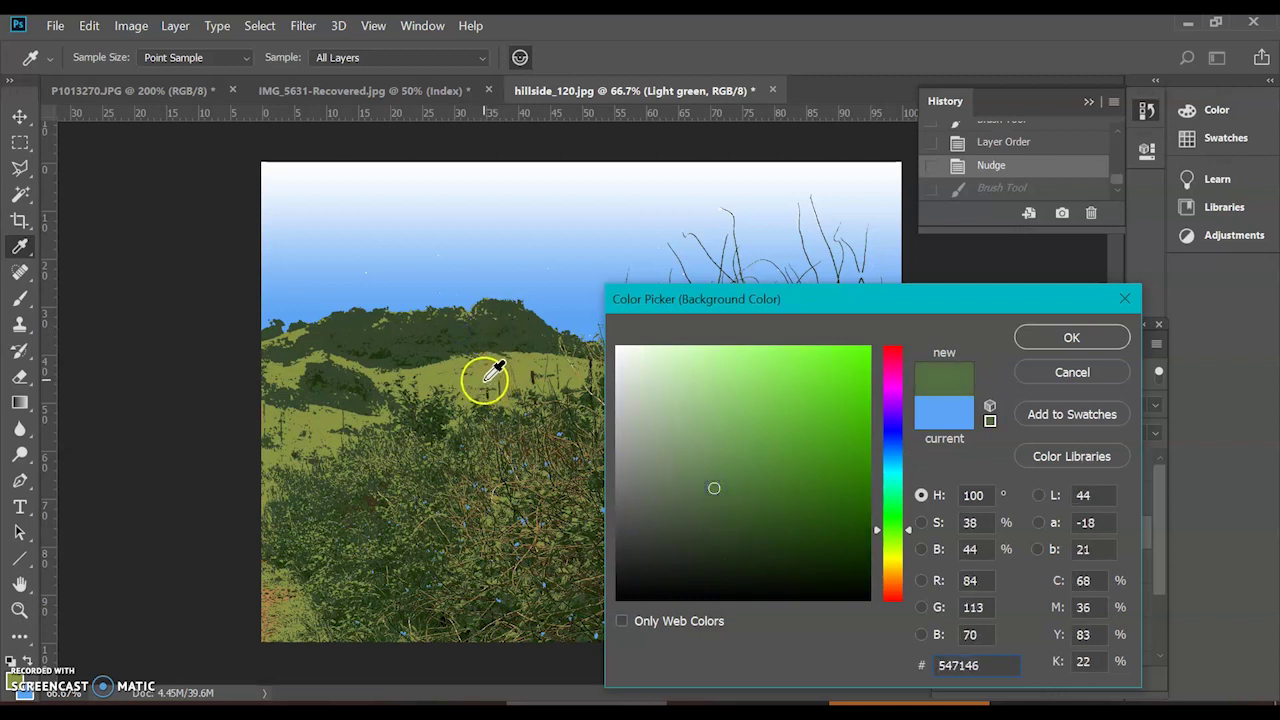
left_click(487, 375)
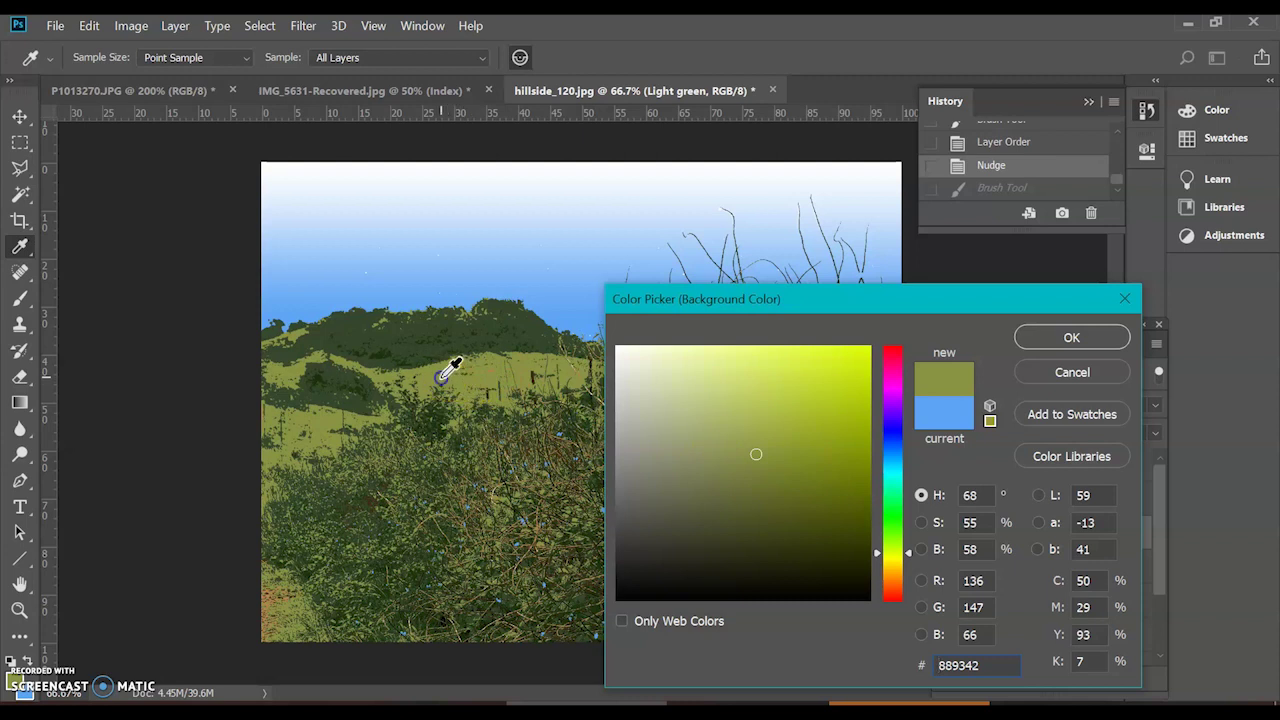
mouse_move(756, 454)
left_mouse_down()
mouse_move(757, 495)
mouse_move(767, 470)
left_mouse_up()
left_click(1060, 338)
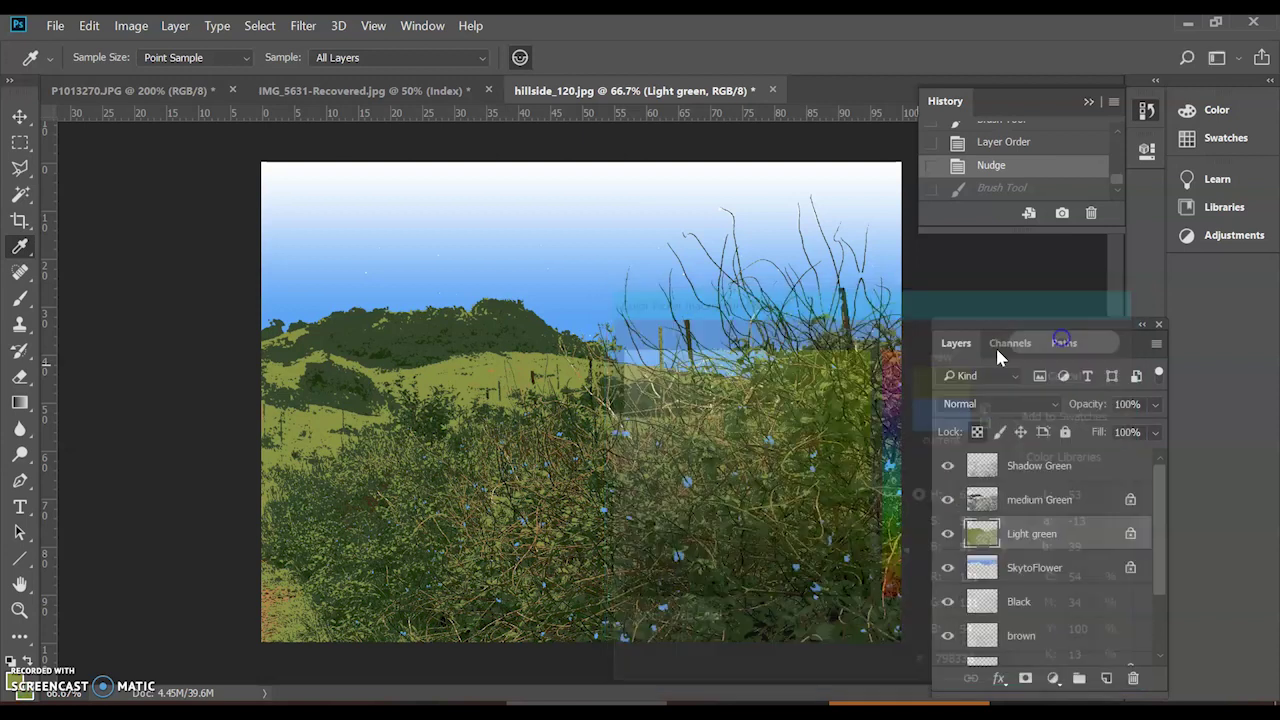
Step: Try a downward linear gradient on the Light green layer, inspect it with medium Green hidden, and undo the gradient
left_click(17, 400)
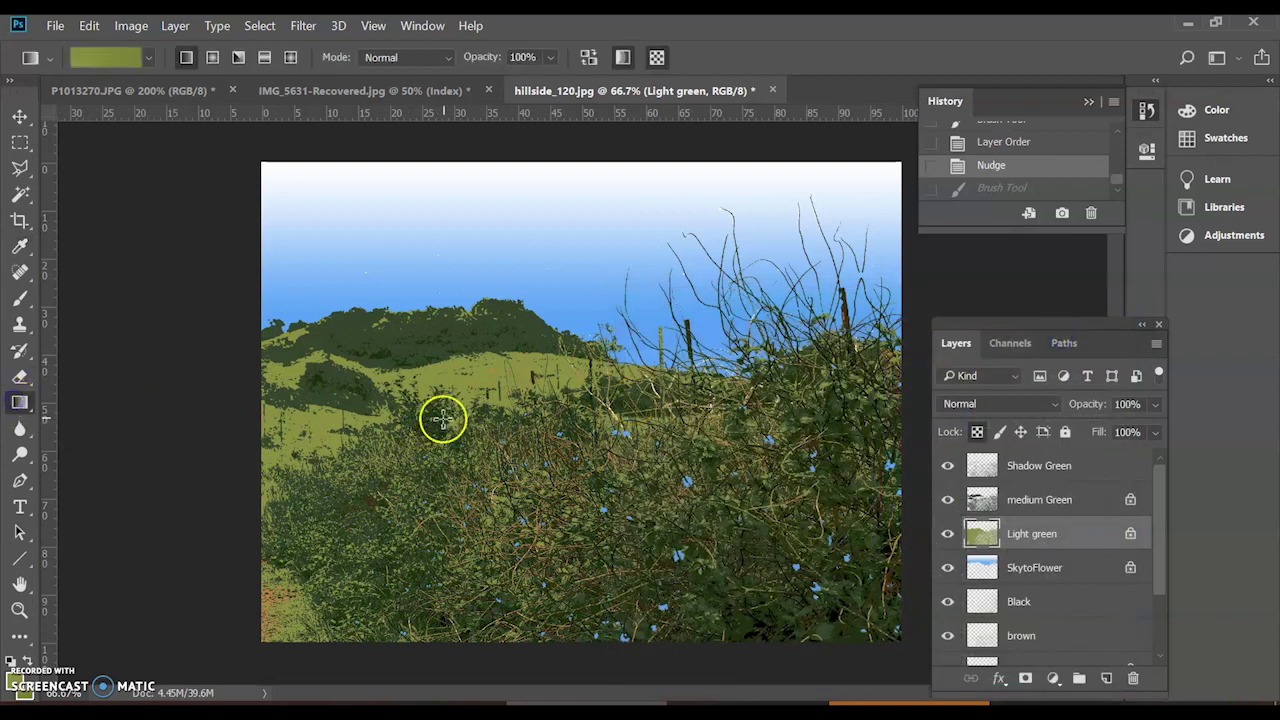
left_click_drag(494, 377, 494, 540)
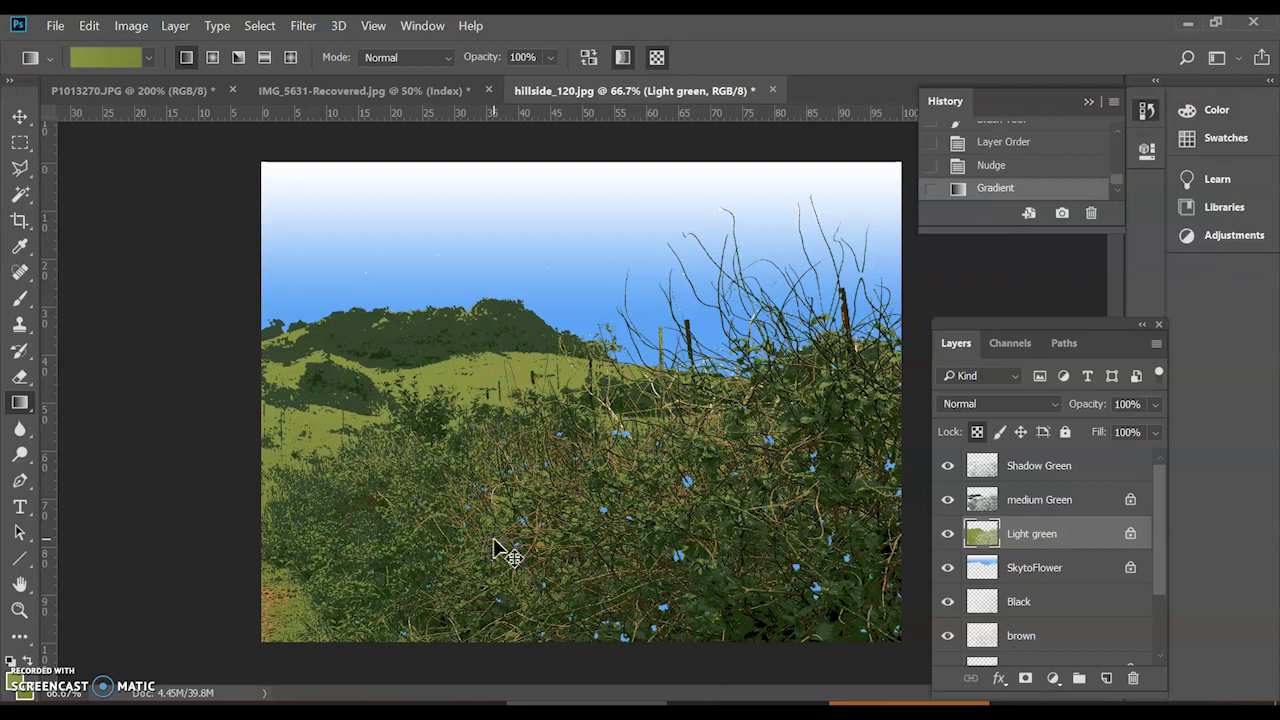
key("ctrl+z")
left_click_drag(471, 429, 500, 457)
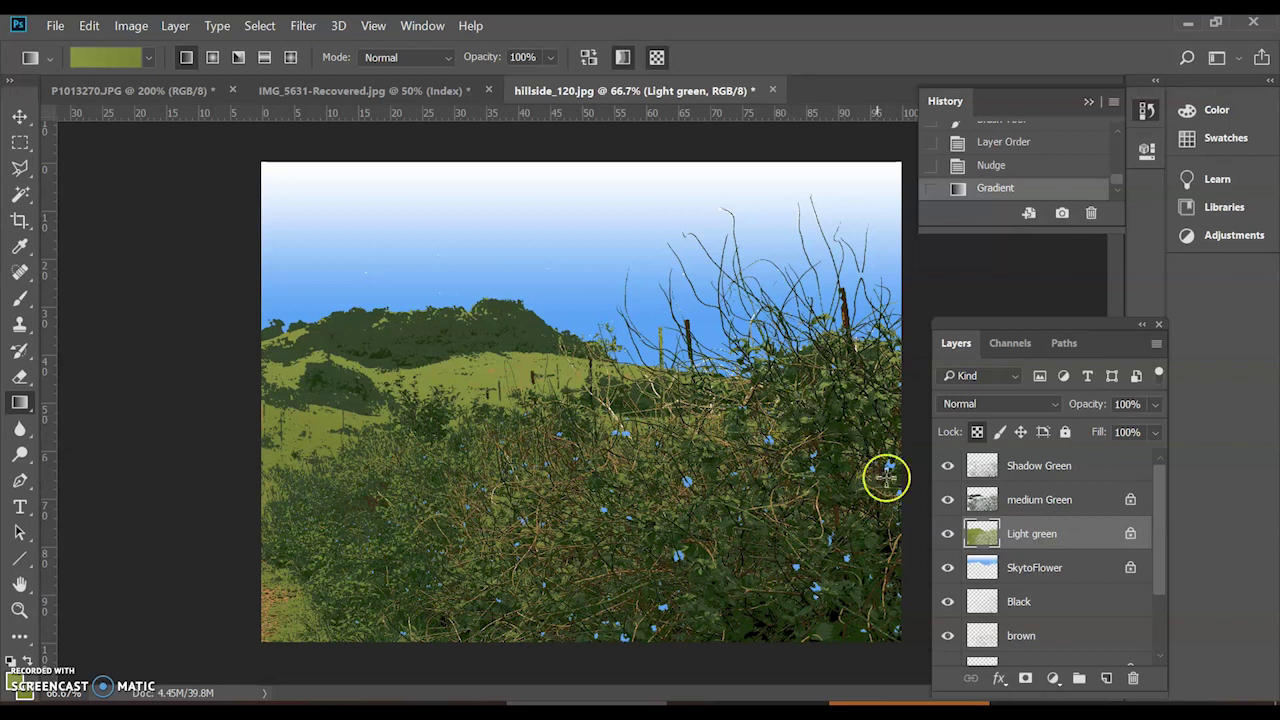
left_click(947, 500)
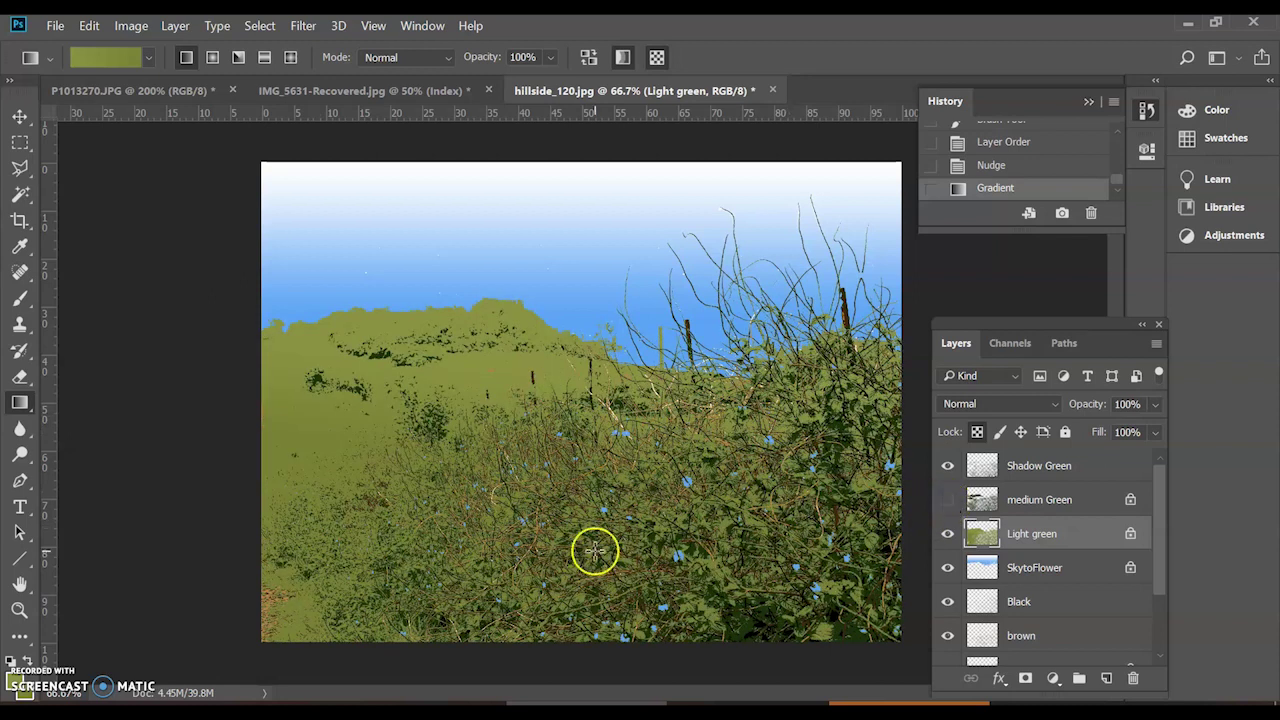
key("ctrl+z")
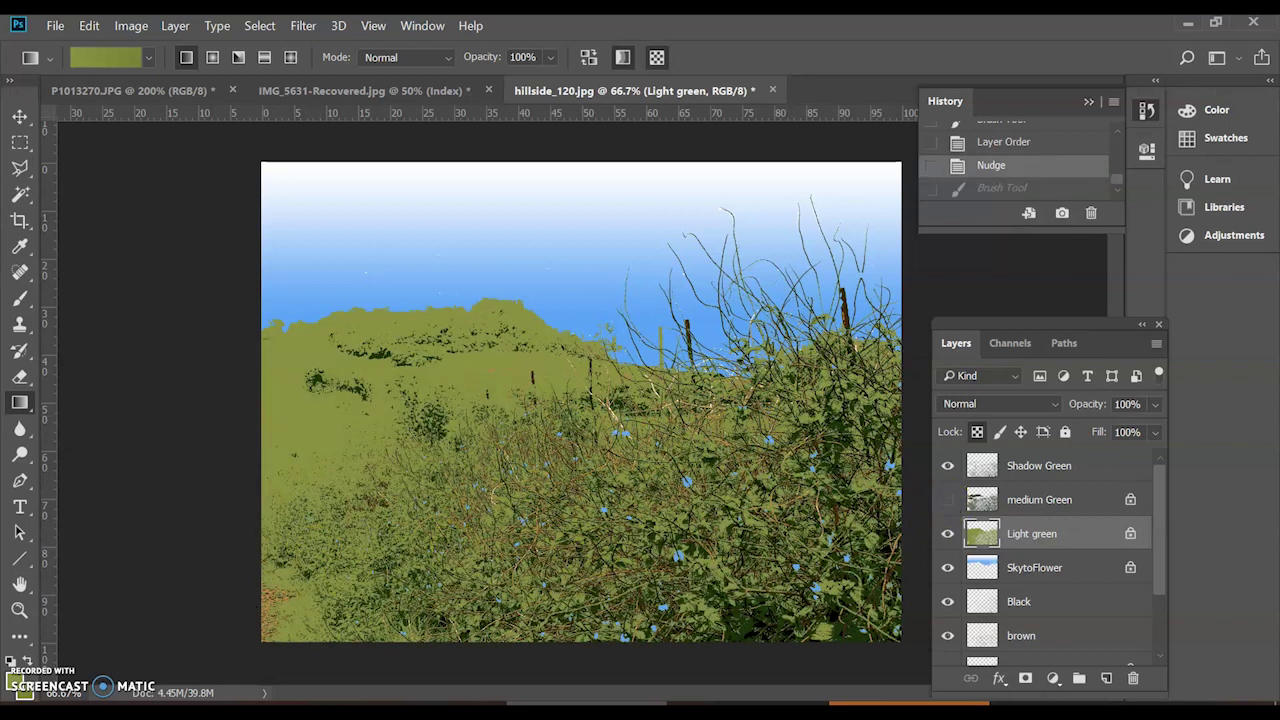
Step: Darken the background colour to olive green 596128
left_click(28, 695)
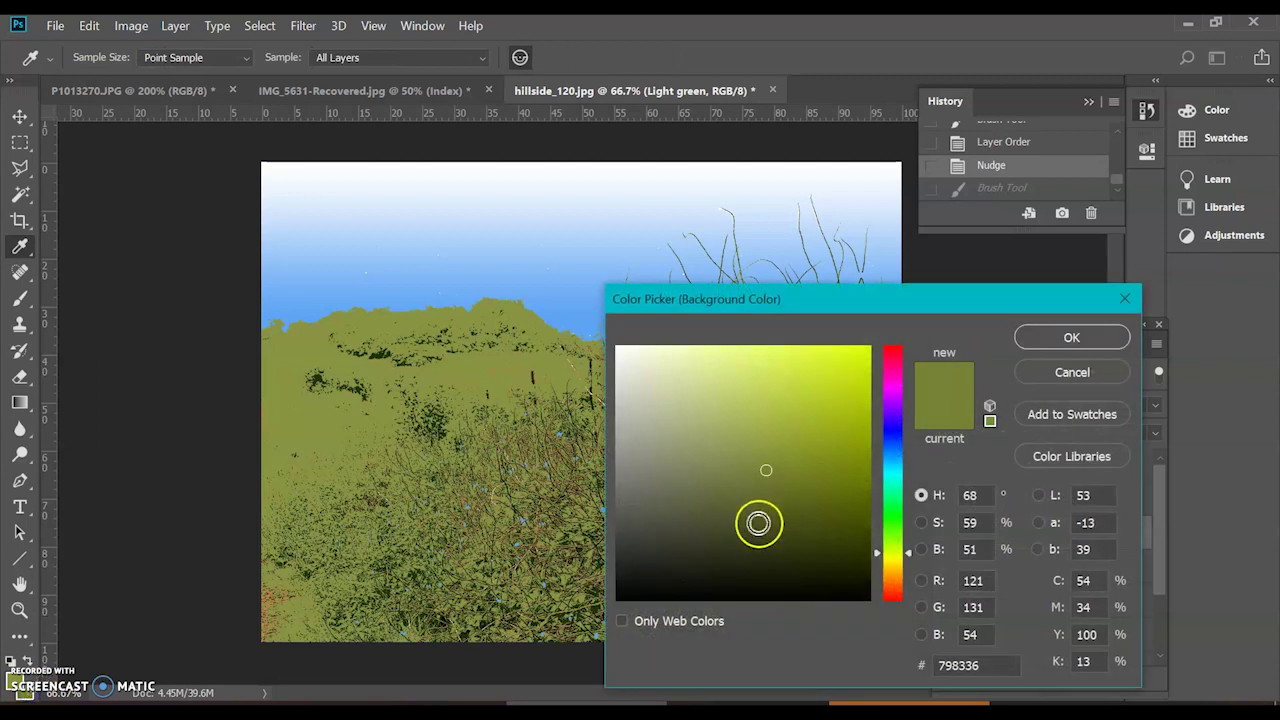
left_click(765, 504)
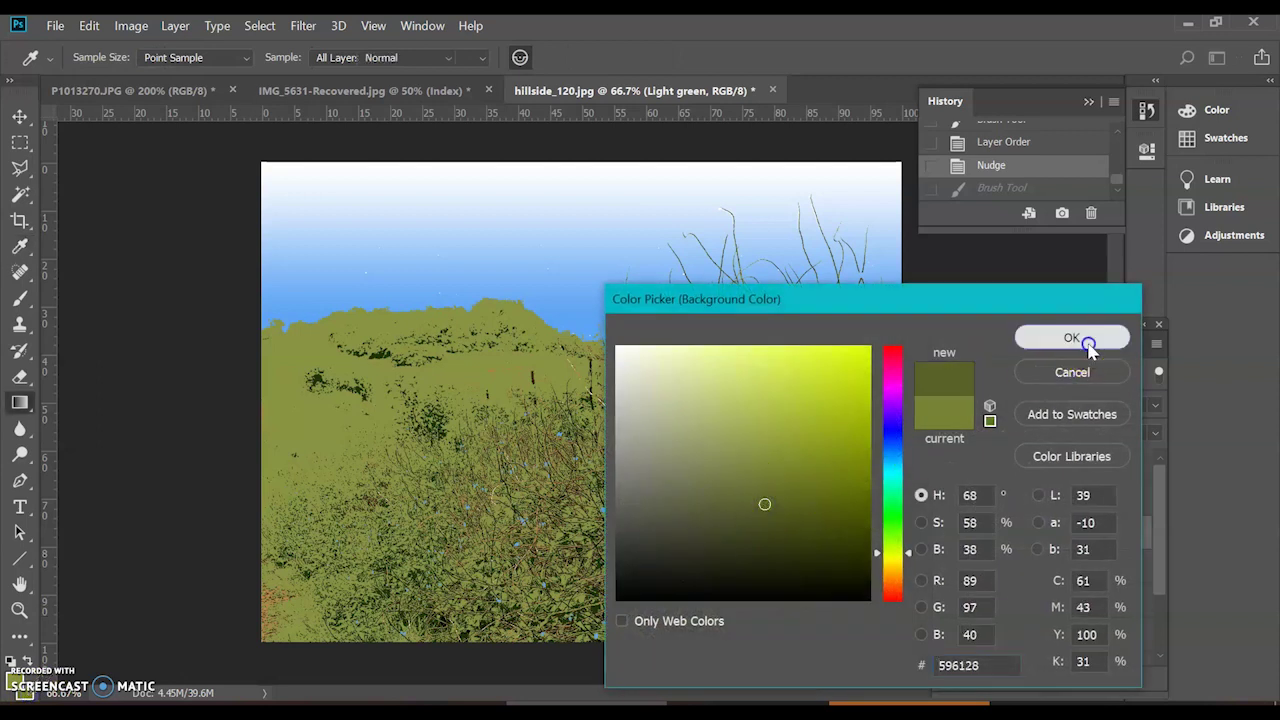
left_click(1085, 338)
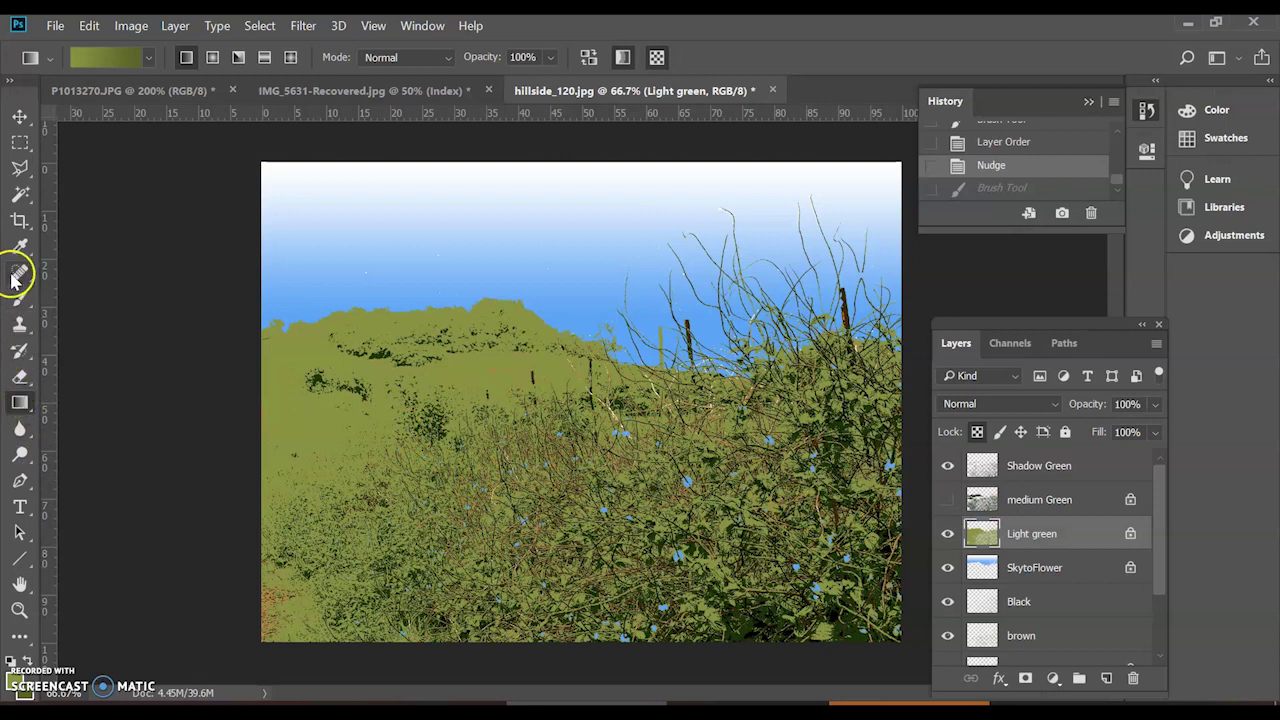
Step: Apply a linear gradient to the Light green layer from the hillside down to the lower foreground, and show medium Green again
left_click_drag(394, 382, 449, 386)
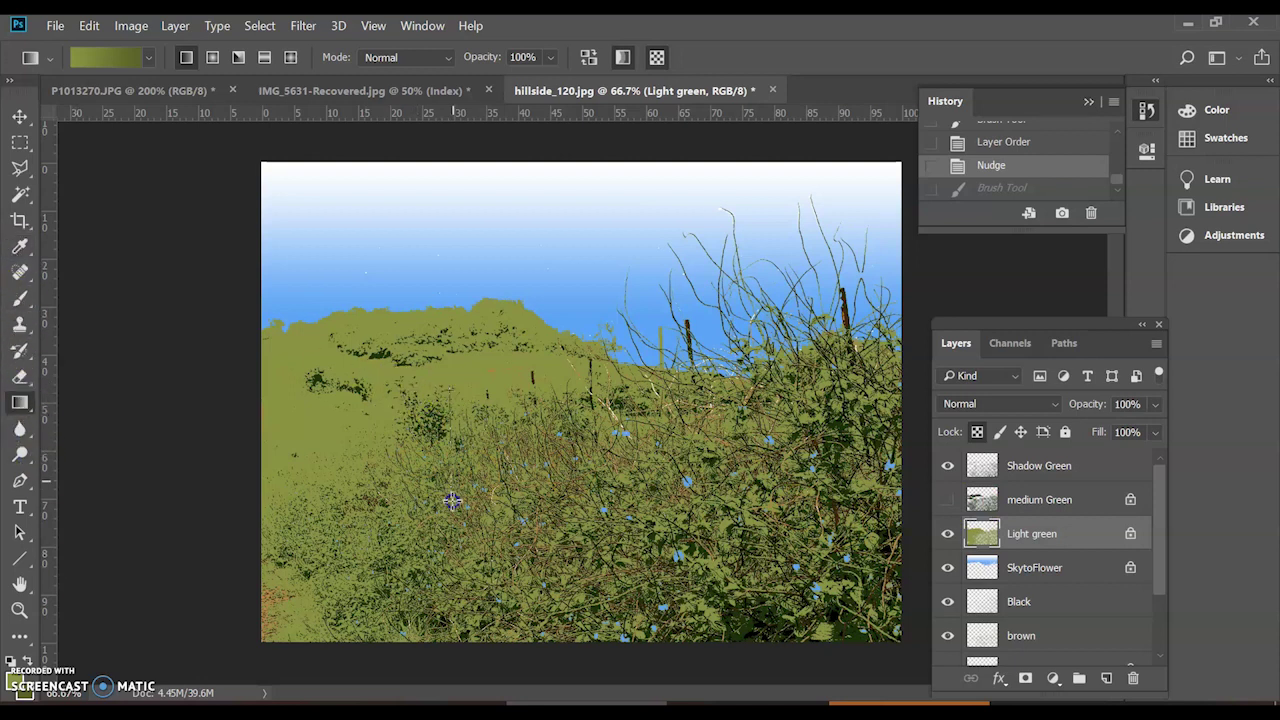
left_click_drag(423, 597, 423, 597)
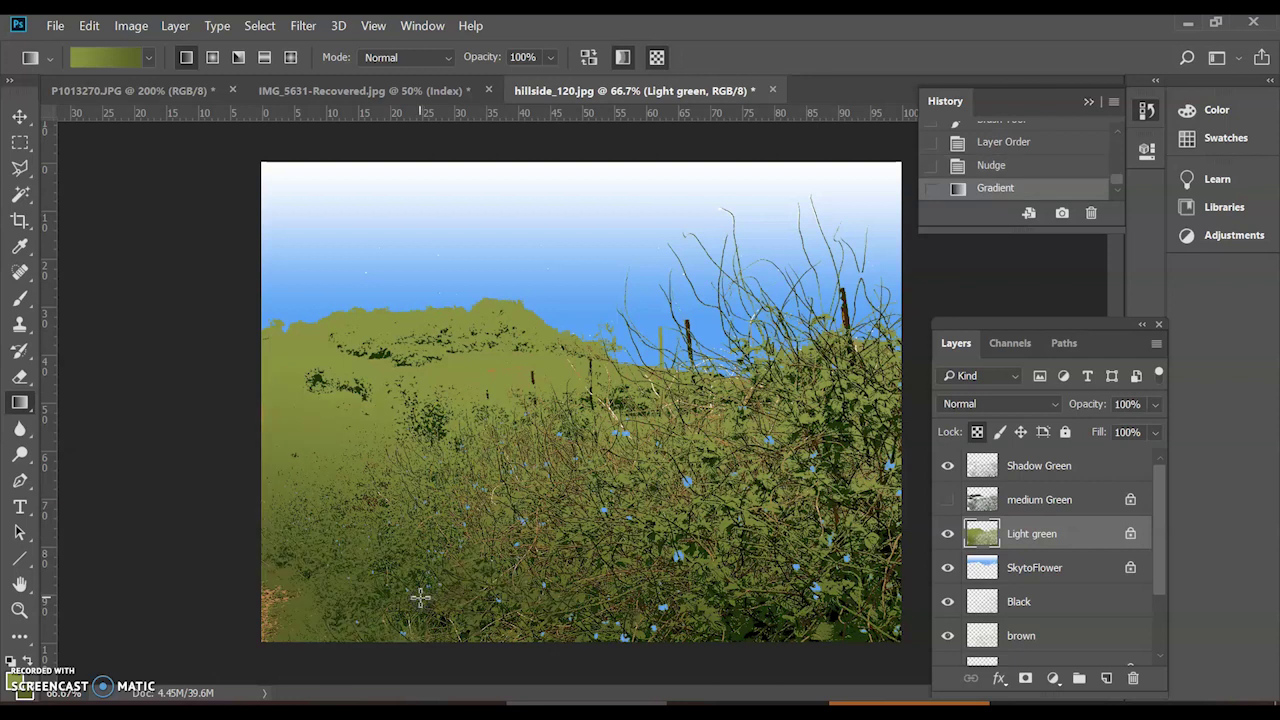
left_click(948, 499)
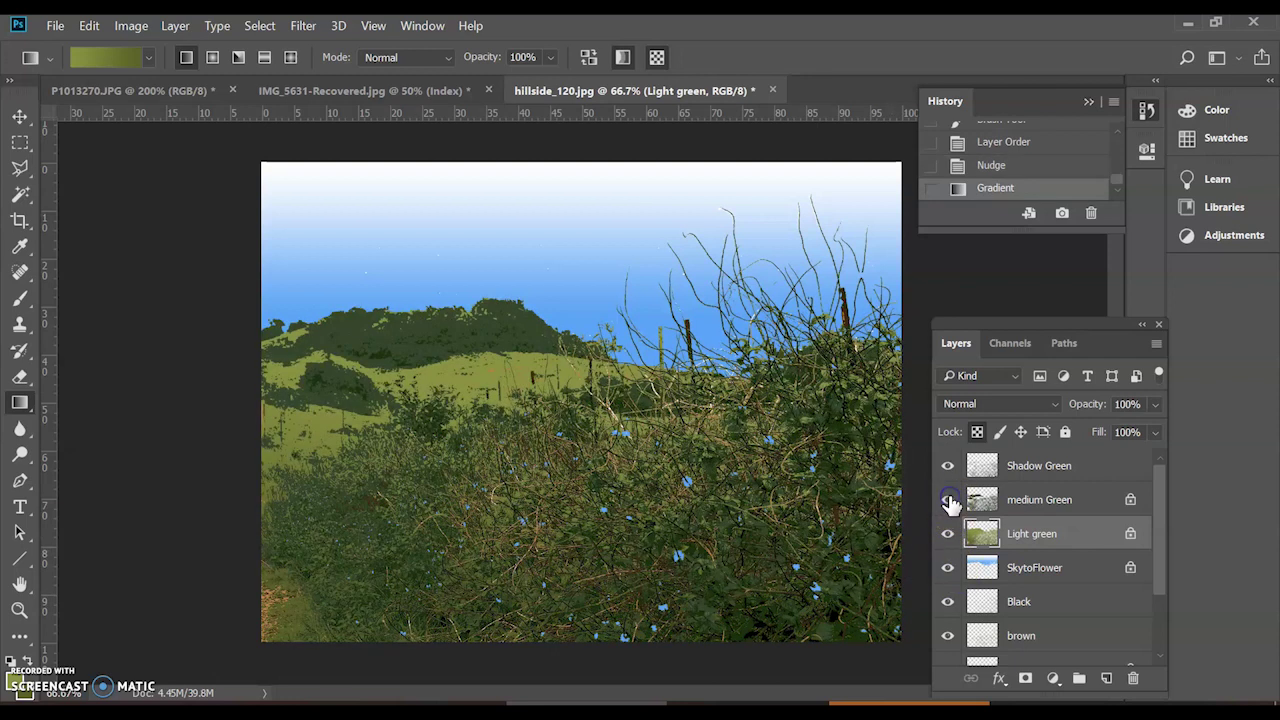
left_click(975, 535)
Step: Save the document as the Photoshop file hillside_120 in the maui folder on the Desktop, keeping its layers
left_click(55, 25)
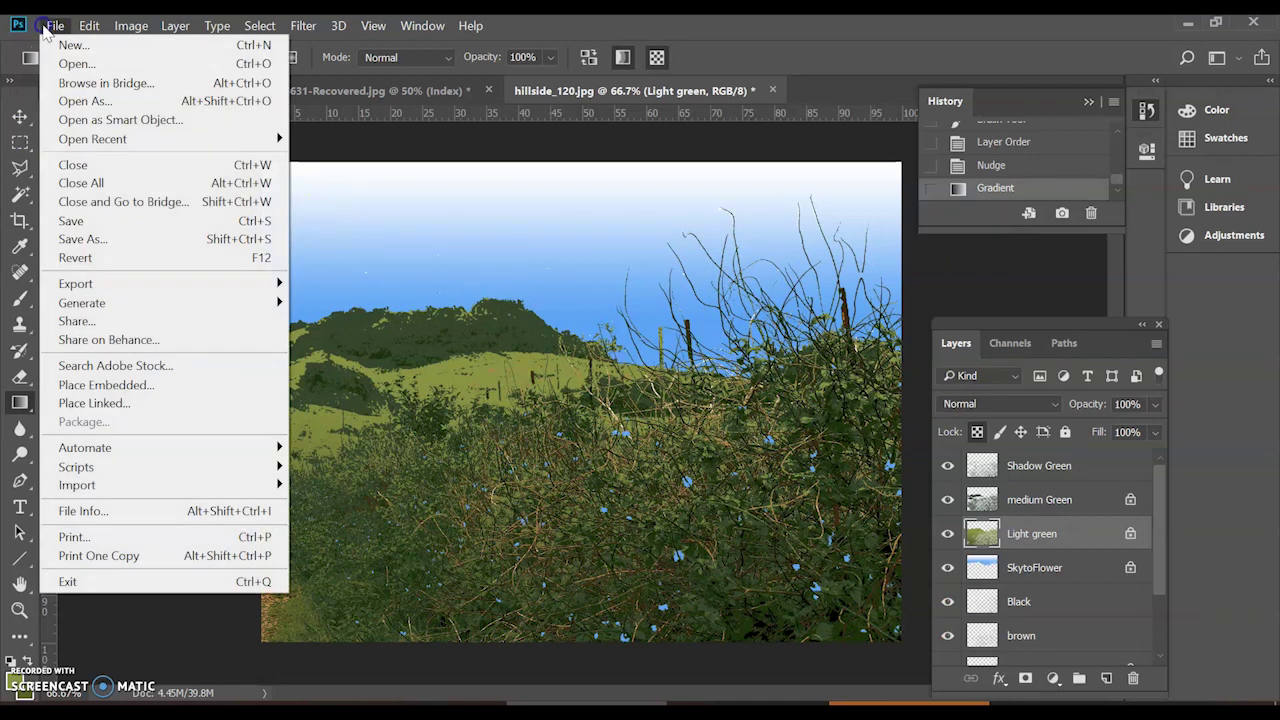
left_click(149, 240)
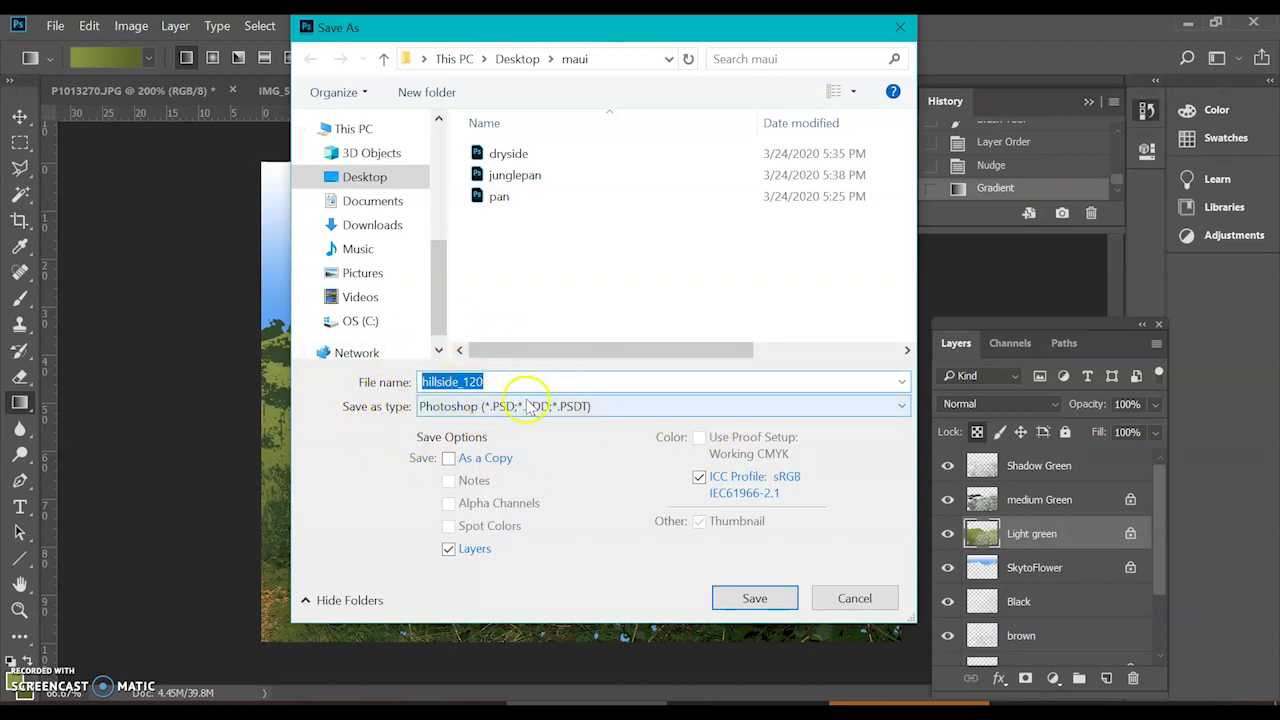
left_click(748, 595)
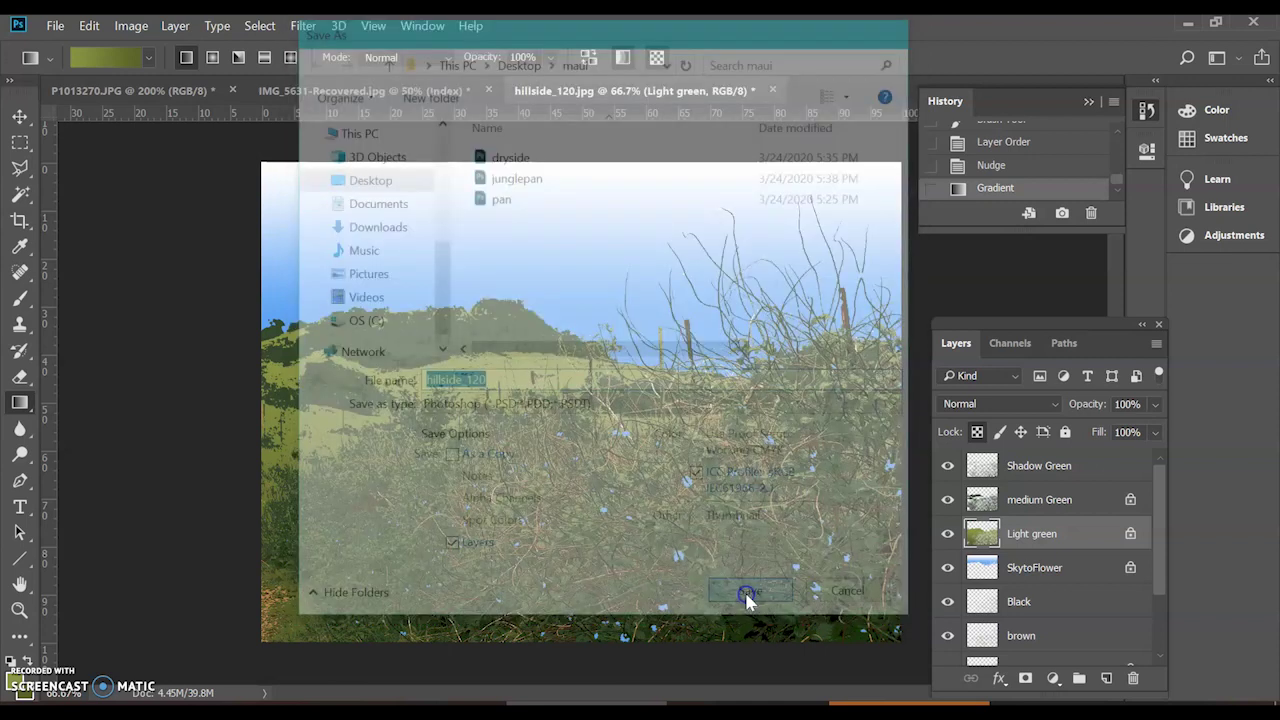
left_click(859, 192)
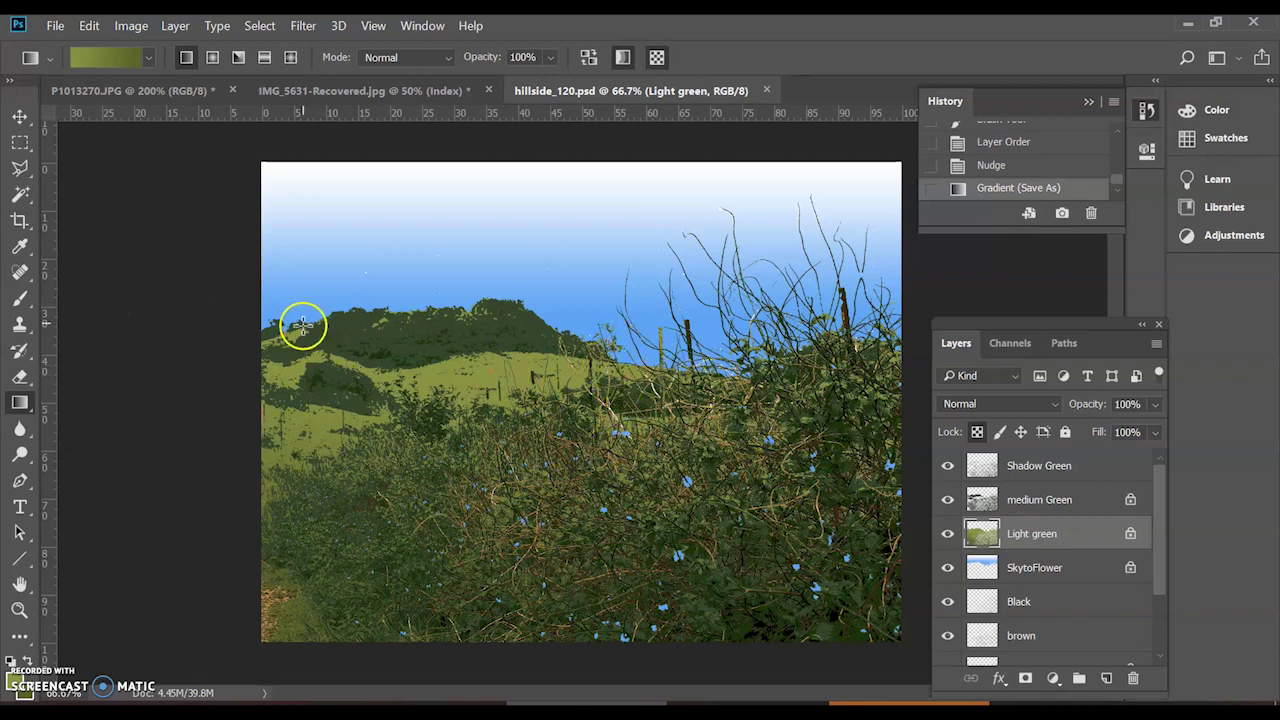
left_click(511, 500)
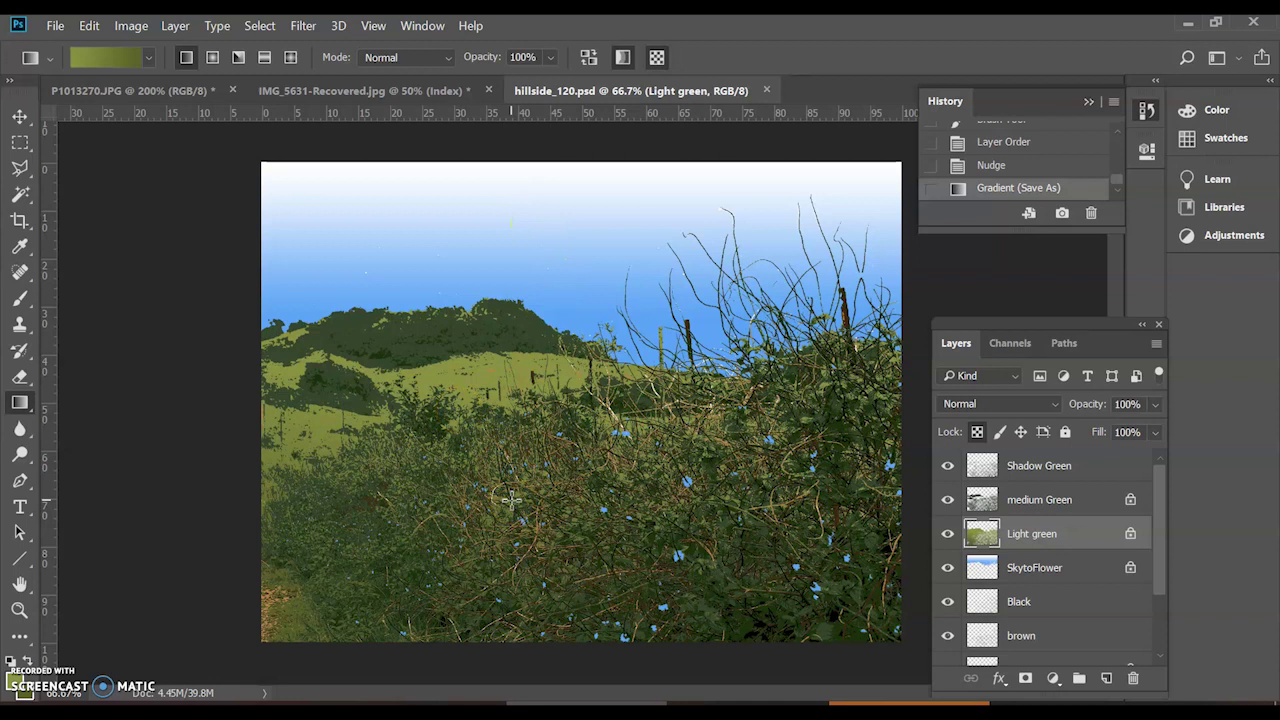